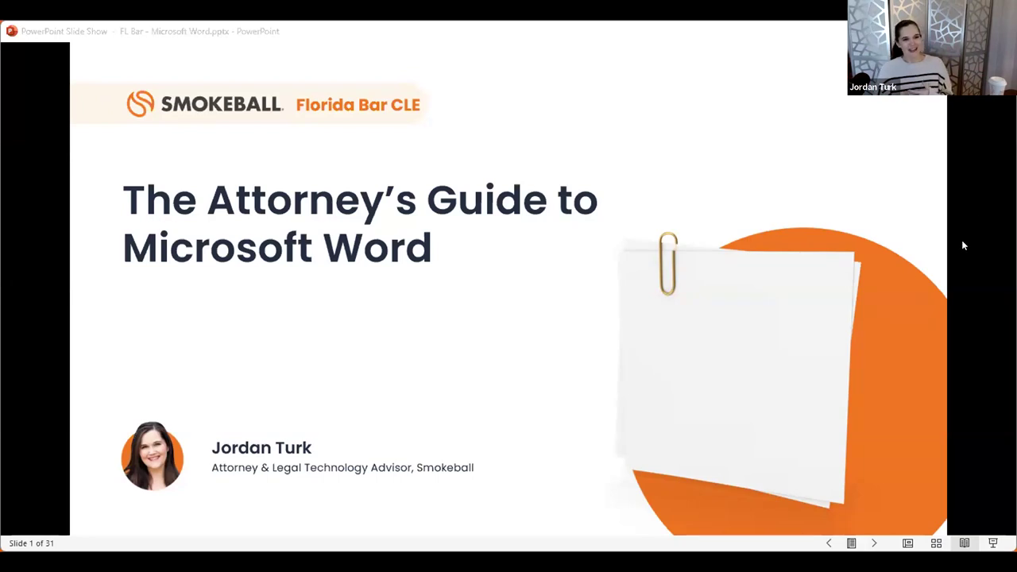
# Advance the slide show past Housekeeping to the presenter's bio slide, slide 3 of 31.
pyautogui.click(934, 278)
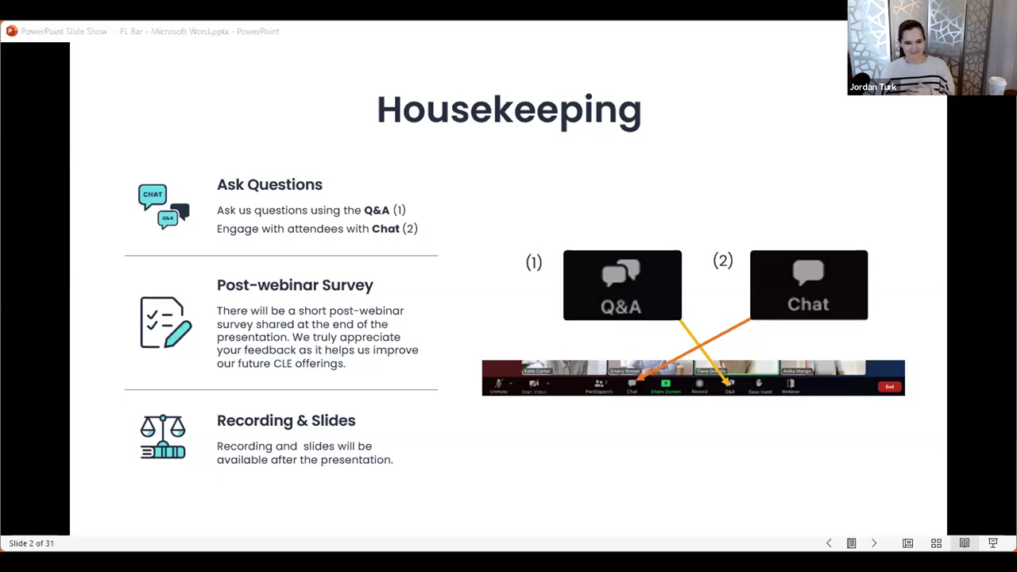
pyautogui.press('Right')
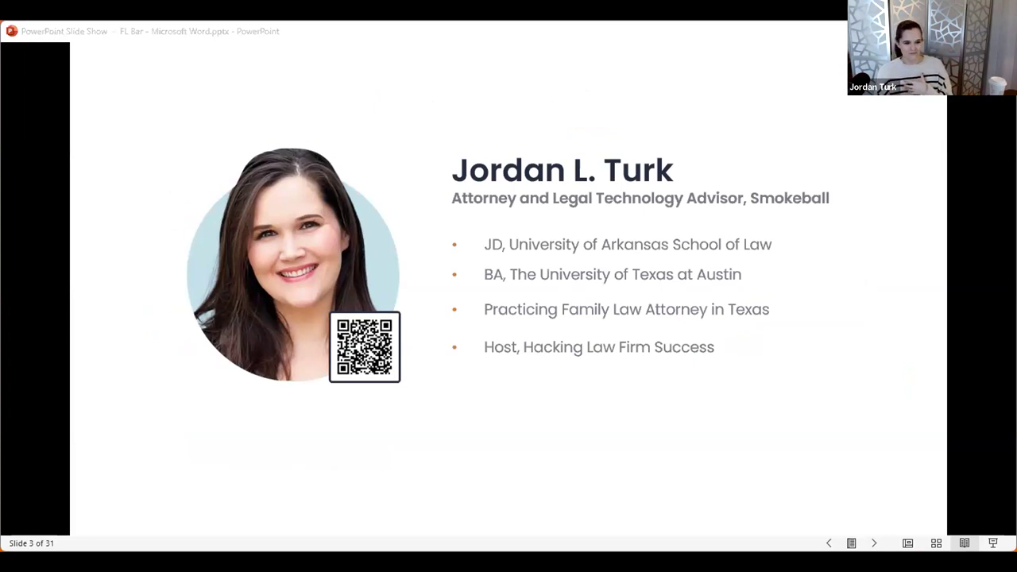
# Advance the slide show to slide 4, the Smokeball legal case management sponsor slide.
pyautogui.click(894, 178)
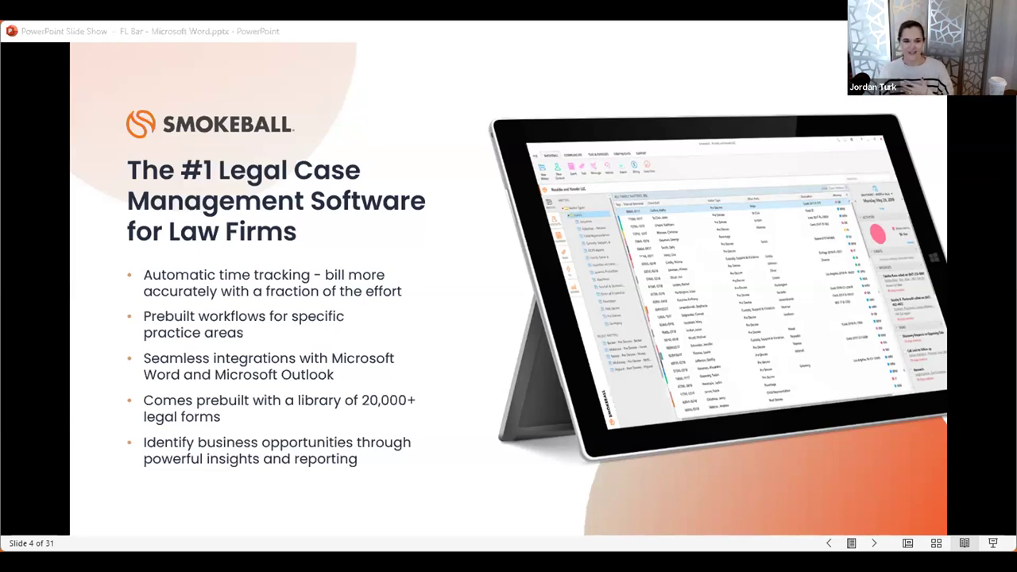
# Advance past the Florida Bar benefit slide to the Agenda slide, then switch to Word.
pyautogui.press('Right')
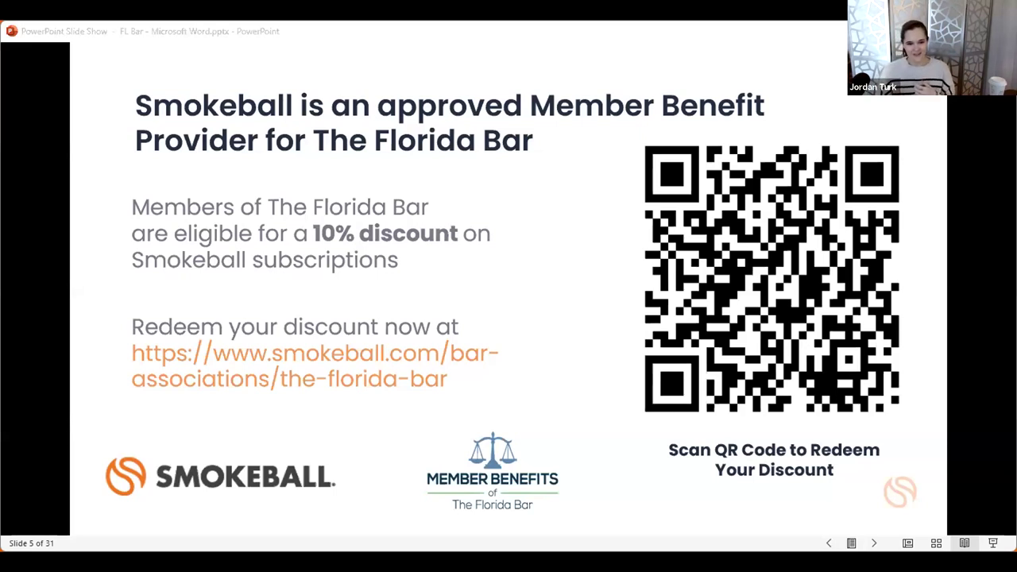
pyautogui.click(36, 71)
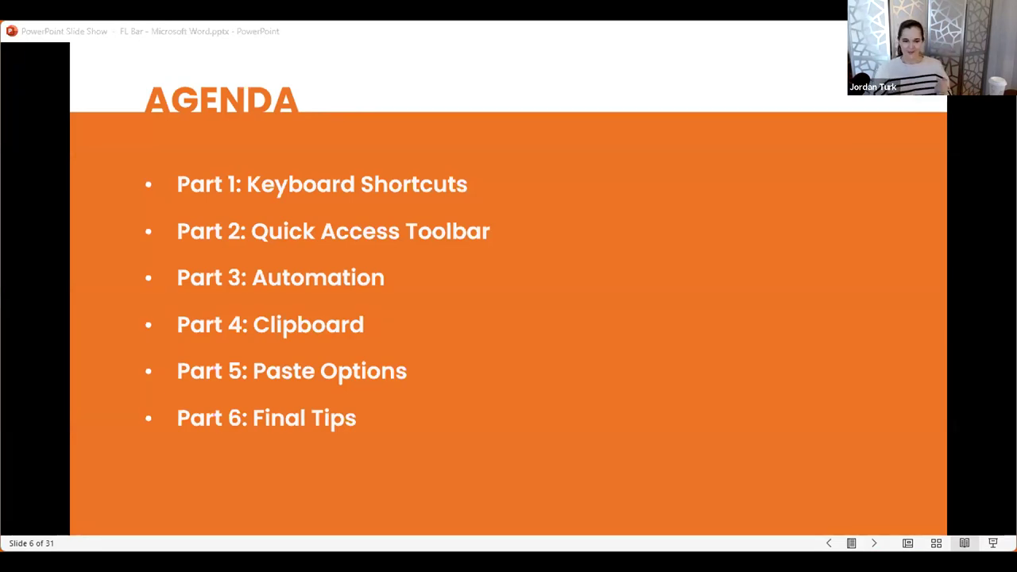
pyautogui.hotkey('alt', 'Tab')
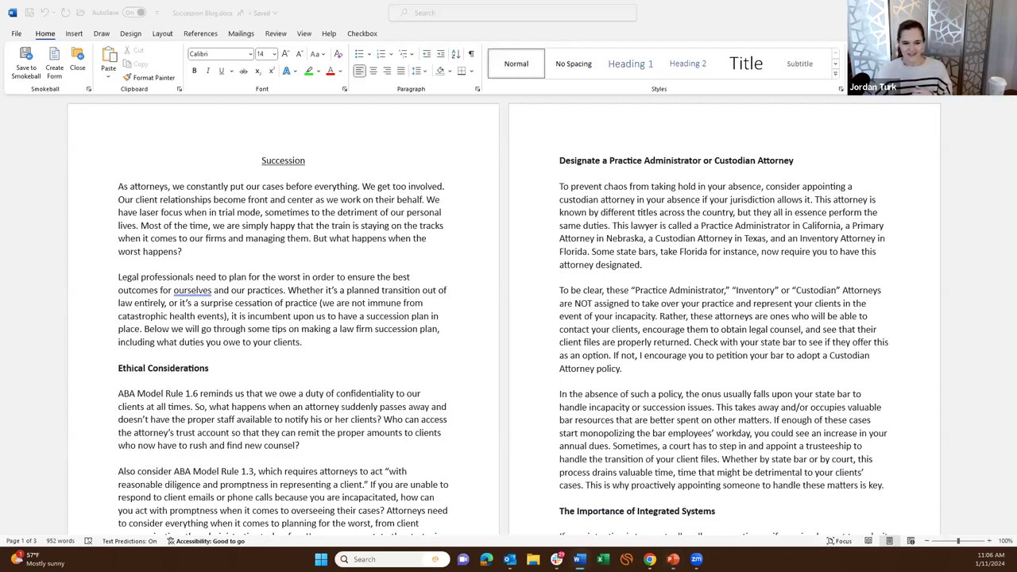
# Select the Succession Blog's first paragraph, from 'As attorneys' through 'worst happens?'.
pyautogui.click(597, 285)
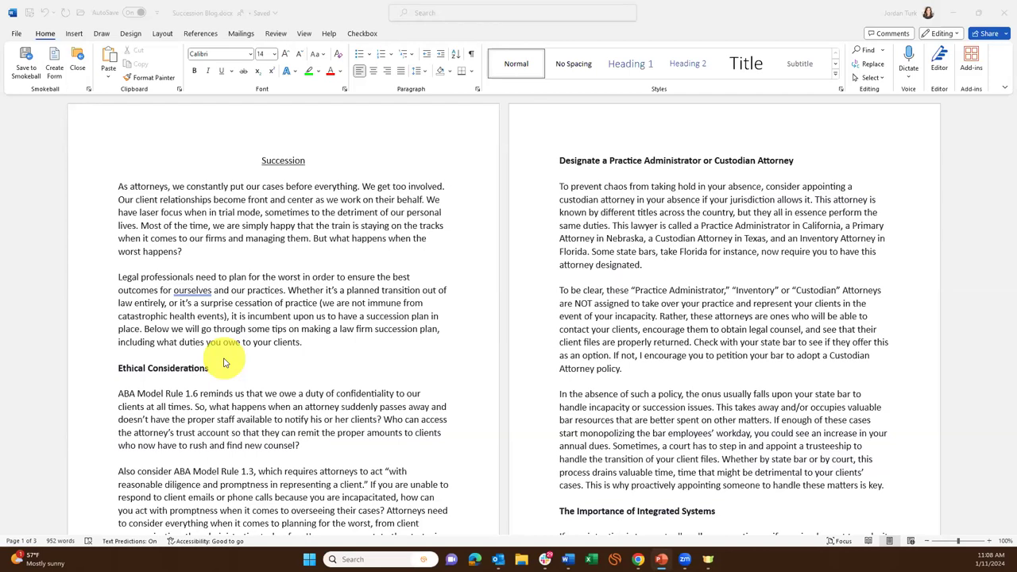
pyautogui.click(126, 185)
pyautogui.moveTo(190, 253); pyautogui.dragTo(99, 170)
pyautogui.click(191, 244)
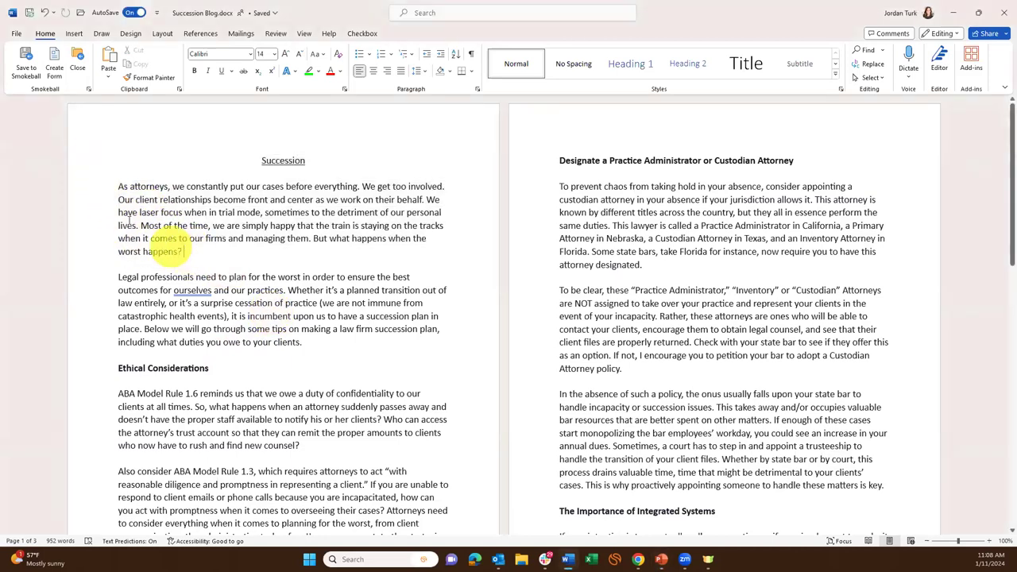
pyautogui.moveTo(170, 246); pyautogui.dragTo(103, 193)
pyautogui.hotkey('ctrl', 'c')
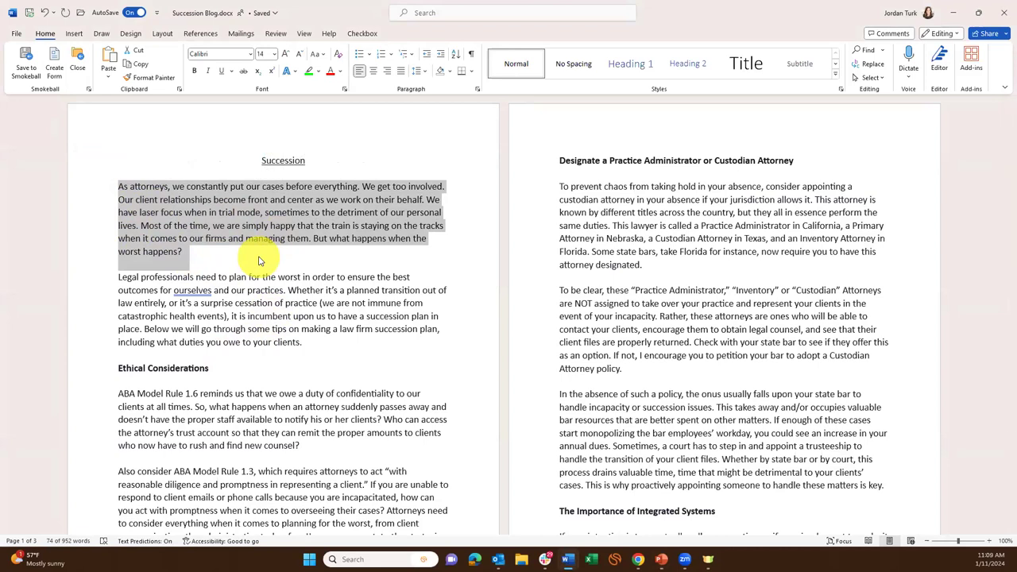
# Add a new line after 'worst happens?', paste the paragraph copy there, then undo the paste.
pyautogui.click(258, 261)
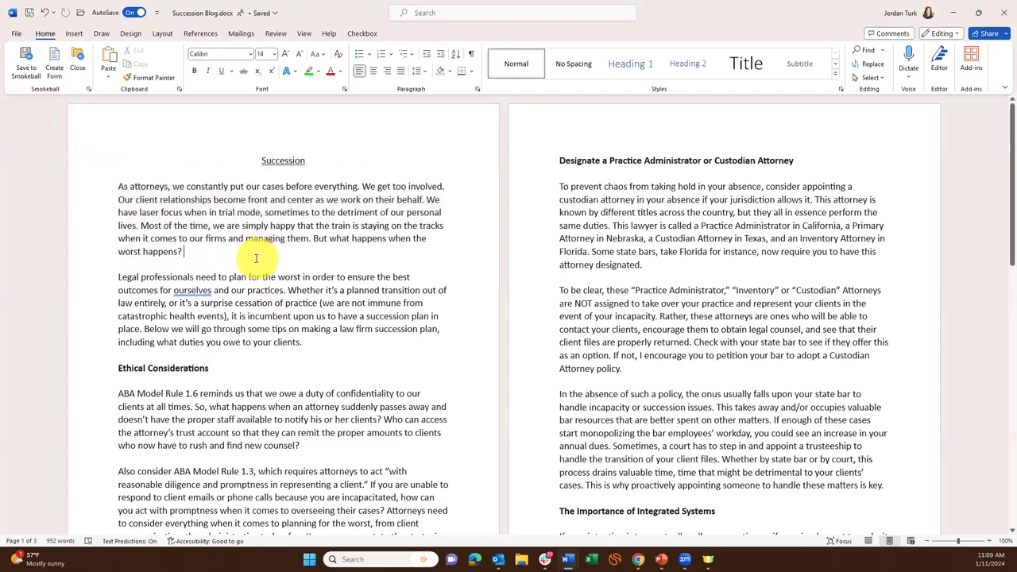
pyautogui.press('Return')
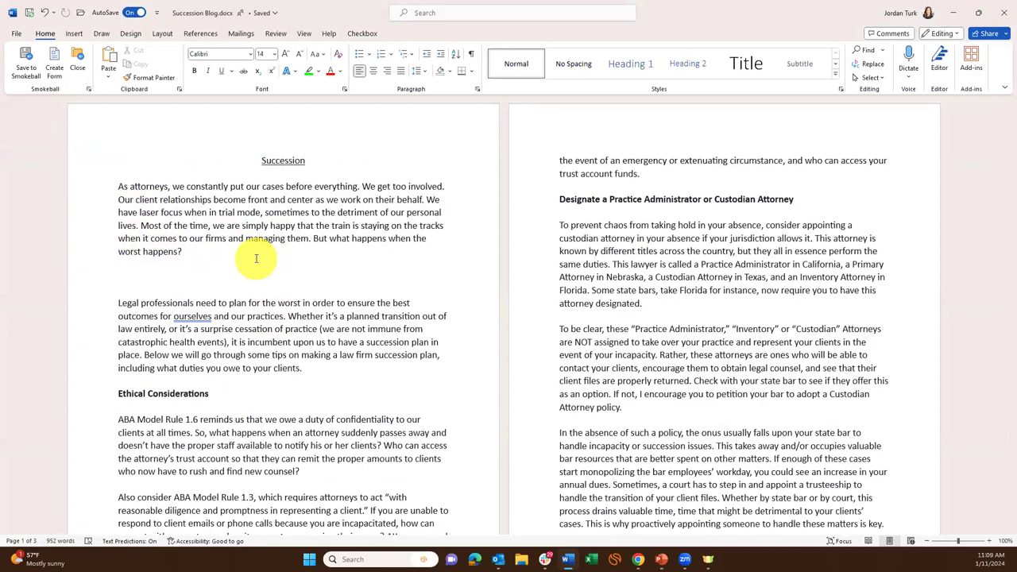
pyautogui.hotkey('ctrl', 'v')
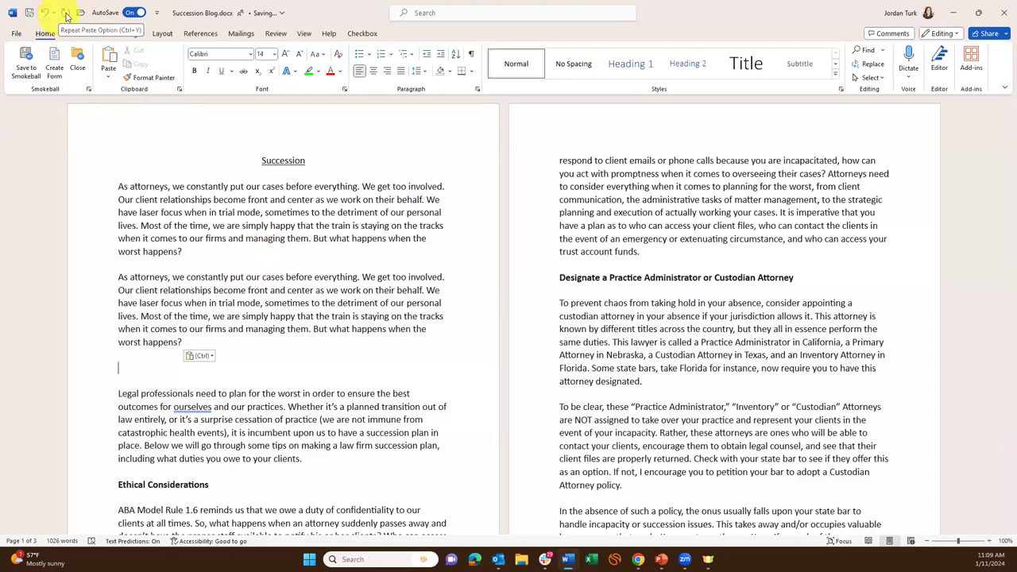
pyautogui.click(267, 368)
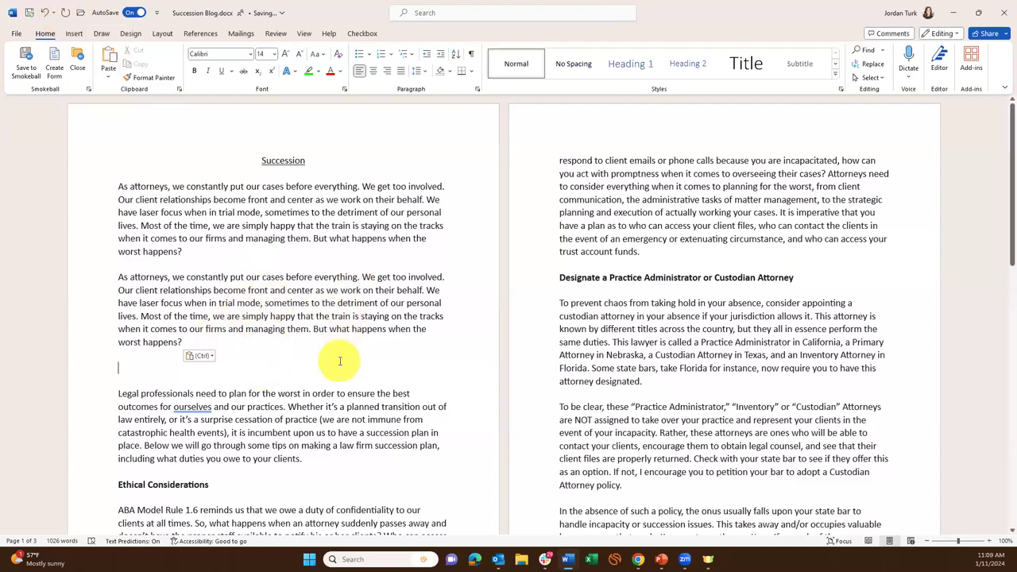
pyautogui.hotkey('ctrl', 'z')
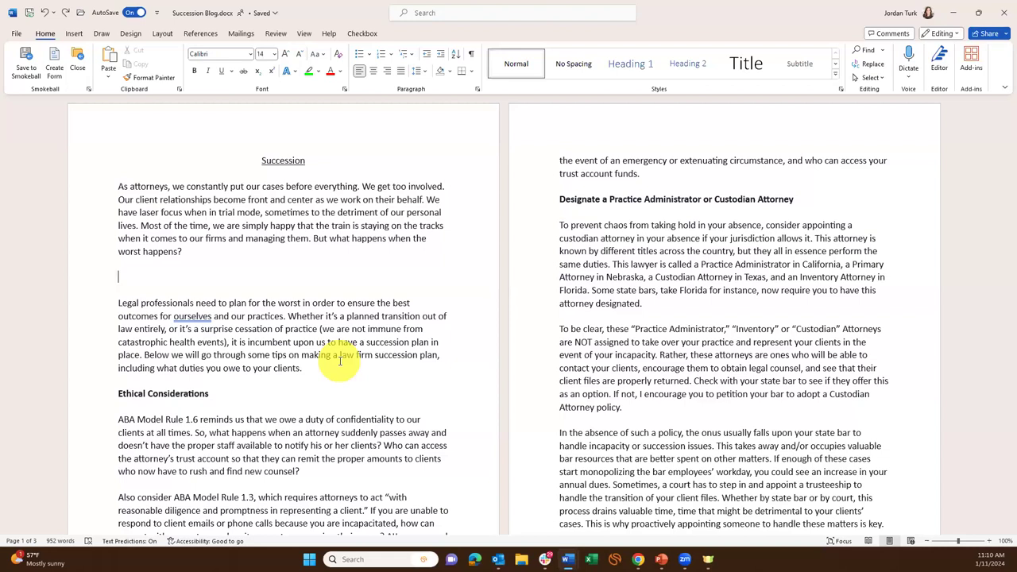
# Remove the blank line, delete the opening paragraph, then undo to restore it.
pyautogui.press('BackSpace')
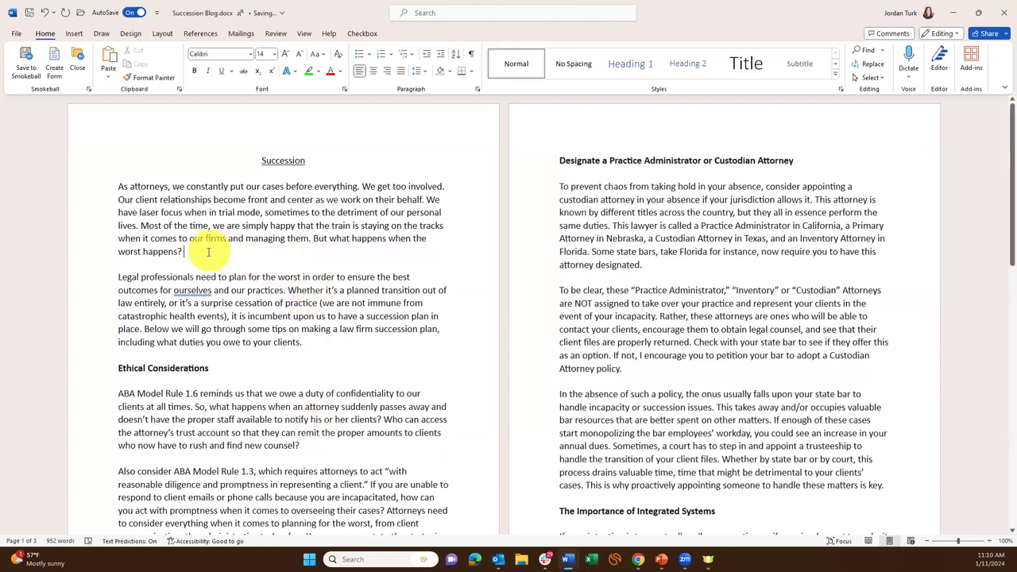
pyautogui.moveTo(208, 252); pyautogui.dragTo(89, 191)
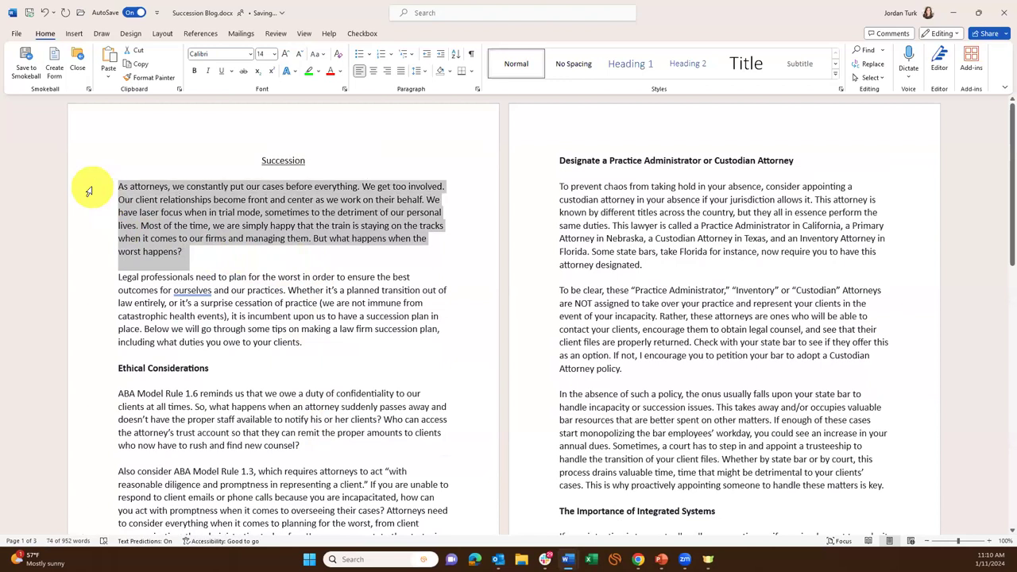
pyautogui.press('Delete')
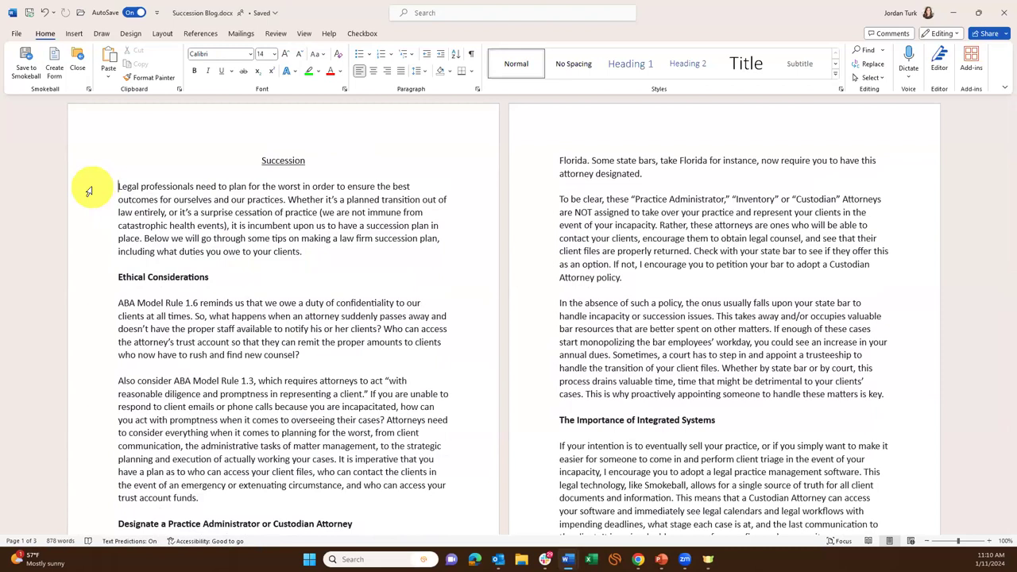
pyautogui.hotkey('ctrl', 'z')
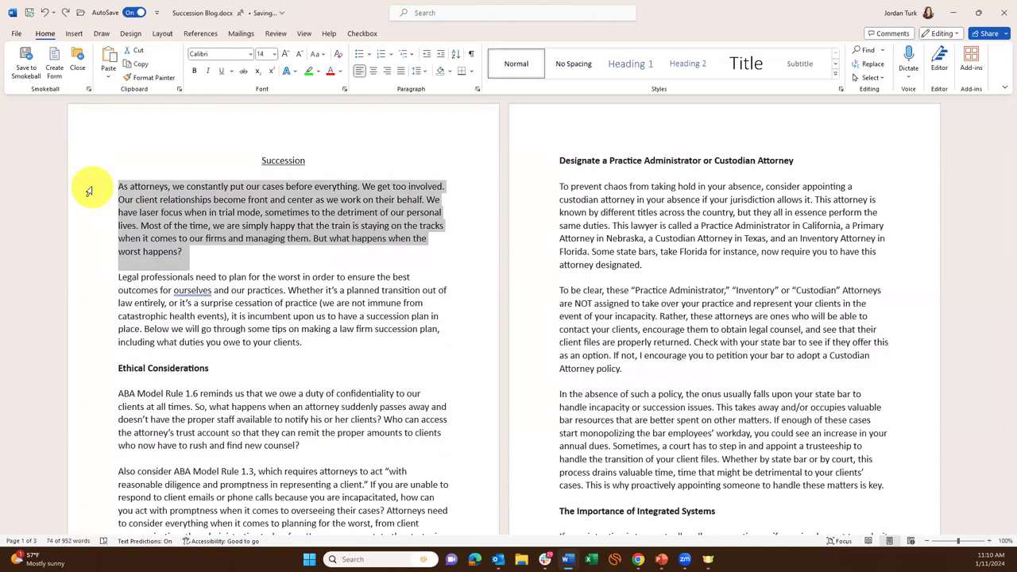
pyautogui.click(427, 210)
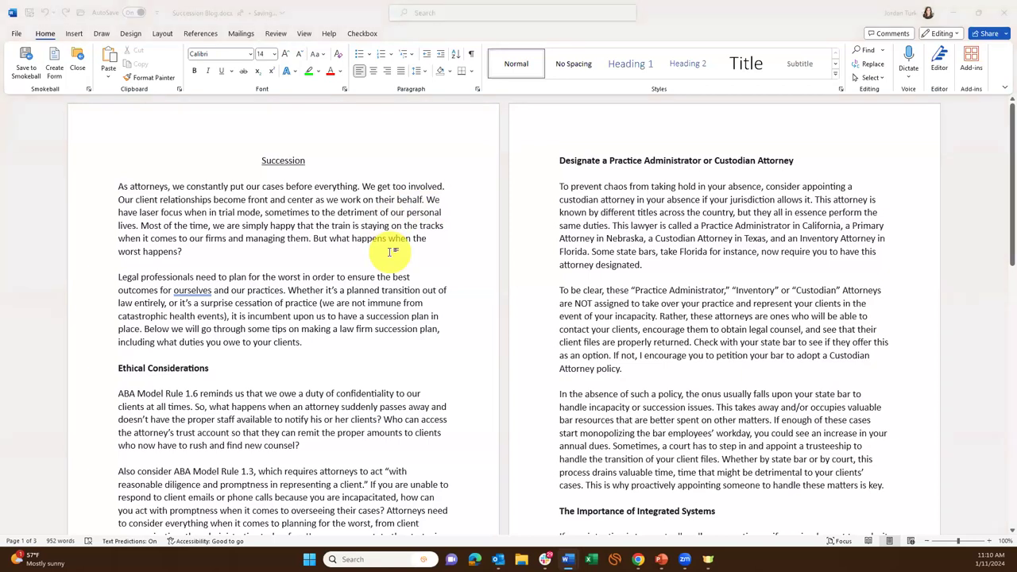
# Create blank documents with Ctrl+N and File > New, then close Document2.
pyautogui.hotkey('ctrl', 'n')
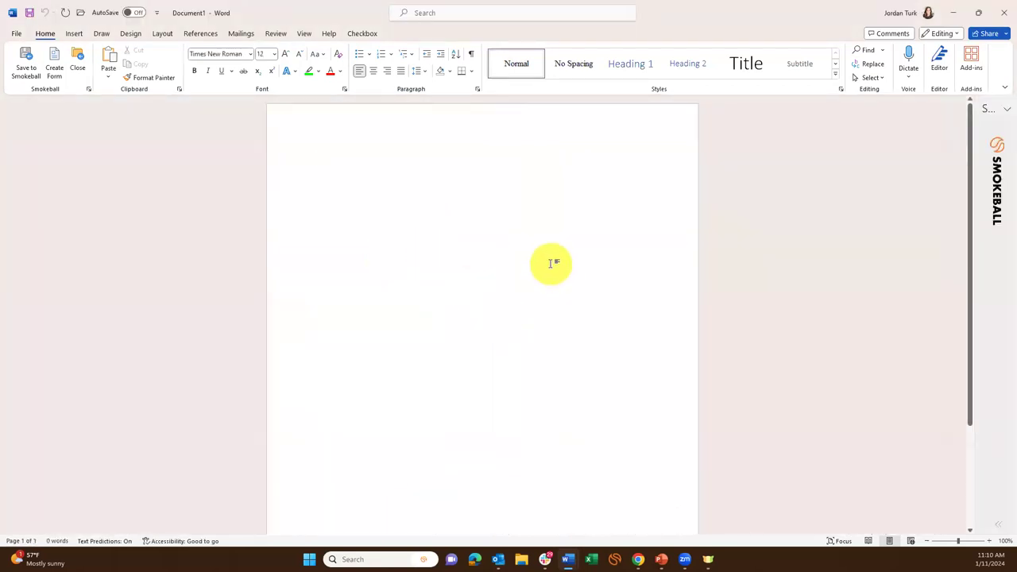
pyautogui.click(14, 34)
pyautogui.click(27, 81)
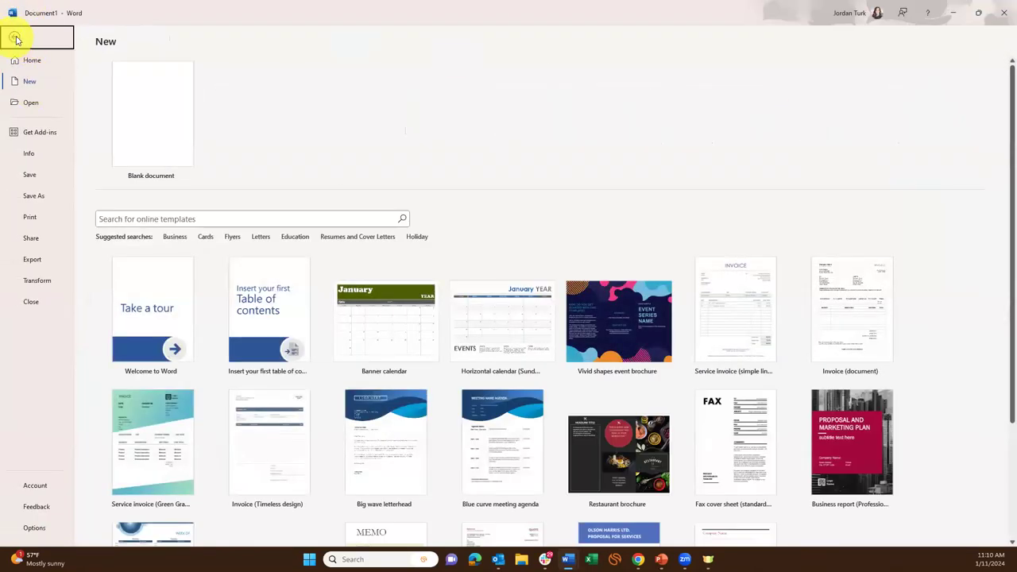
pyautogui.click(14, 38)
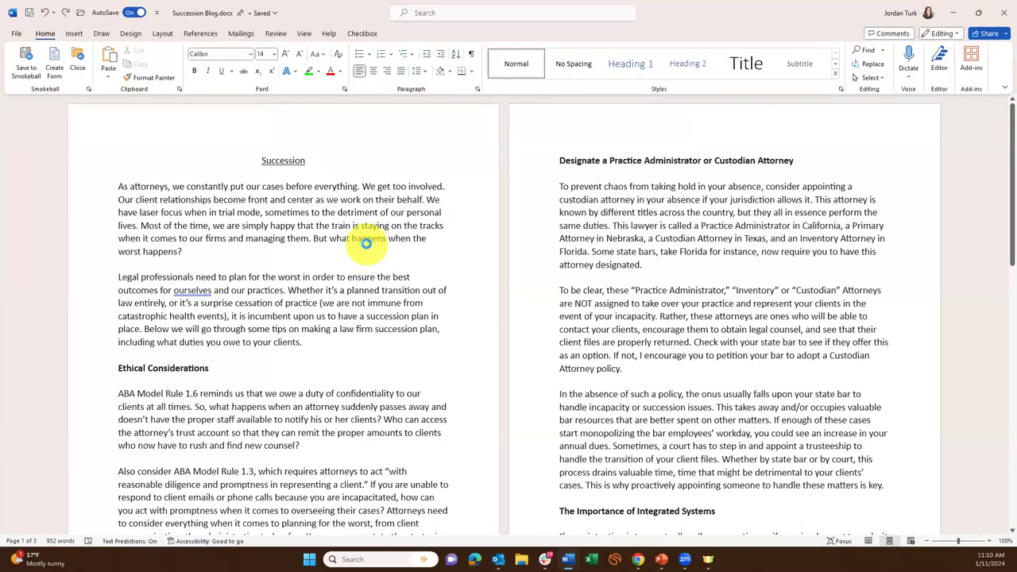
pyautogui.hotkey('ctrl', 'n')
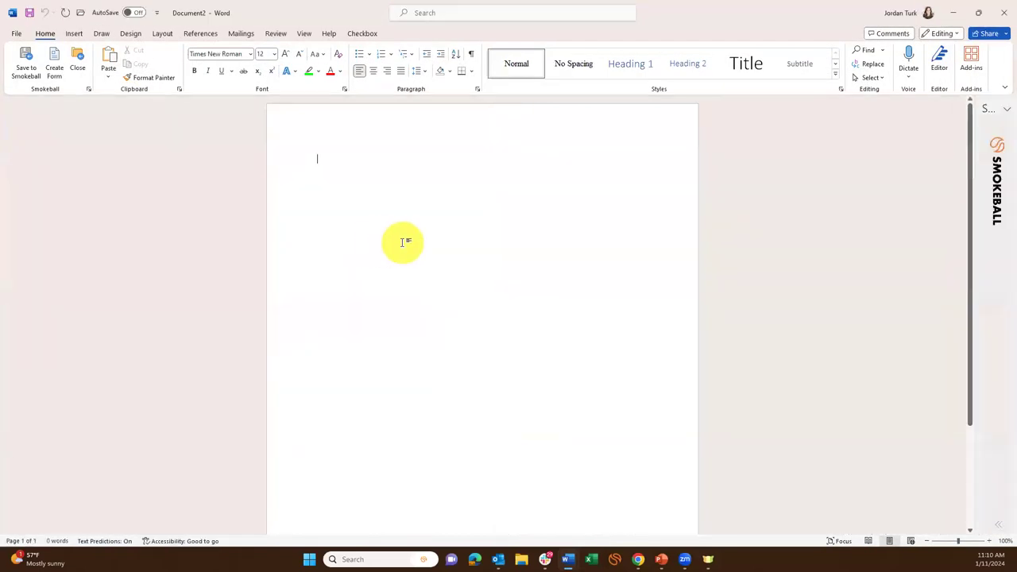
pyautogui.click(1003, 19)
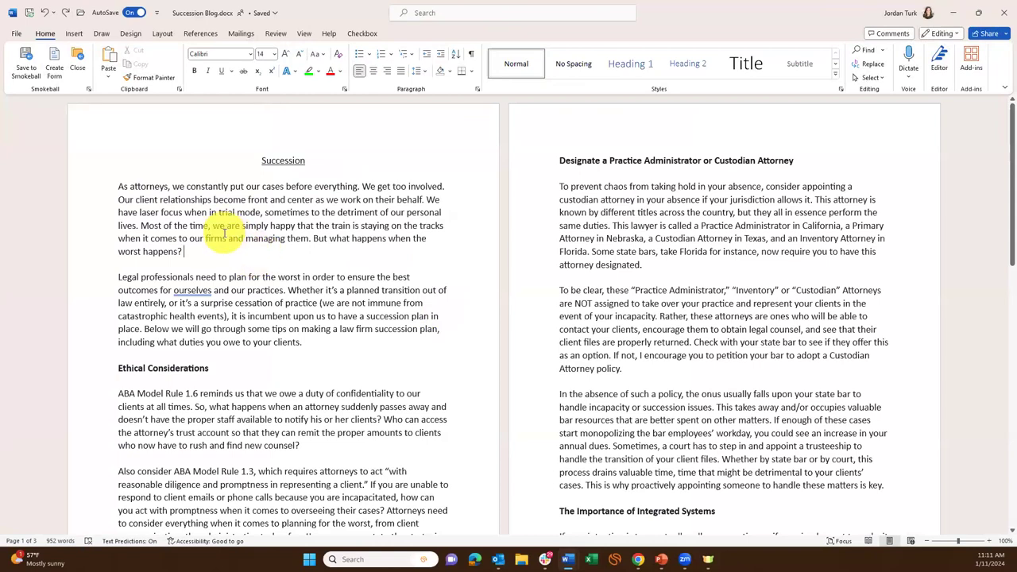
# Jump from page 3 back to the Succession title at the top of page 1.
pyautogui.scroll(-10, 811, 409)
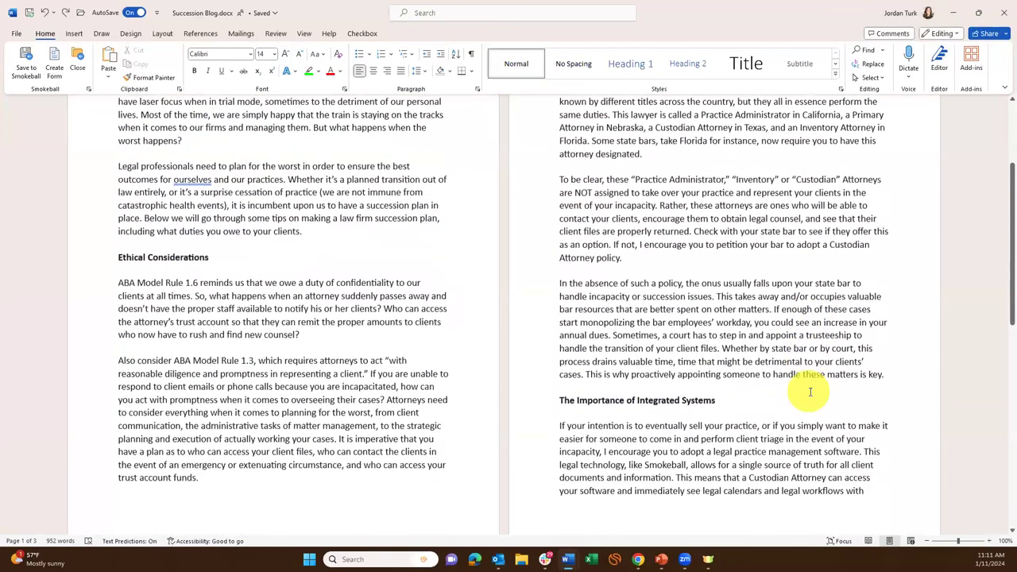
pyautogui.scroll(3, 667, 427)
pyautogui.scroll(-7, 643, 382)
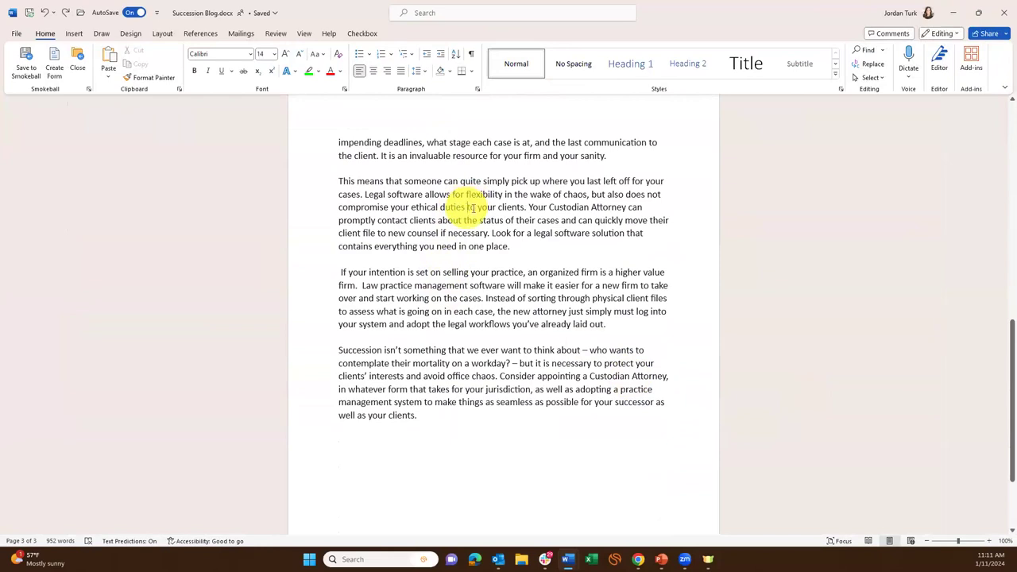
pyautogui.click(341, 183)
pyautogui.scroll(2, 350, 221)
pyautogui.scroll(4, 353, 223)
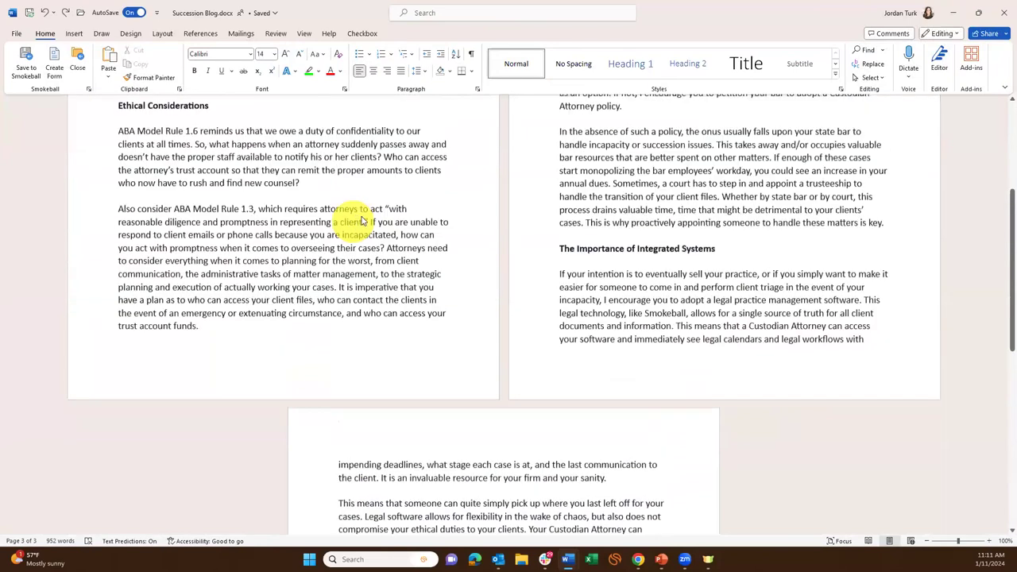
pyautogui.scroll(-6, 358, 221)
pyautogui.scroll(3, 382, 221)
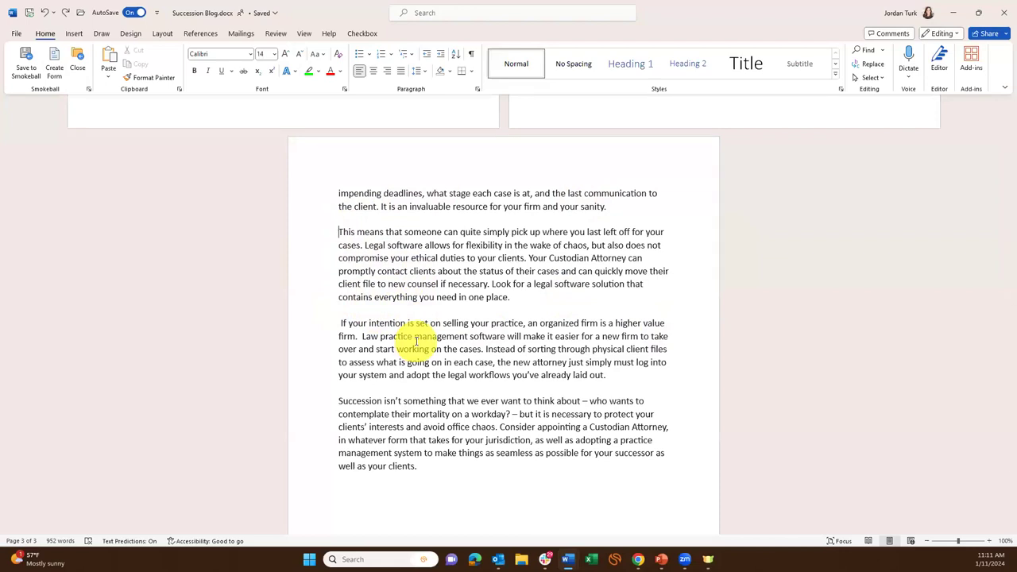
pyautogui.hotkey('ctrl', 'Home')
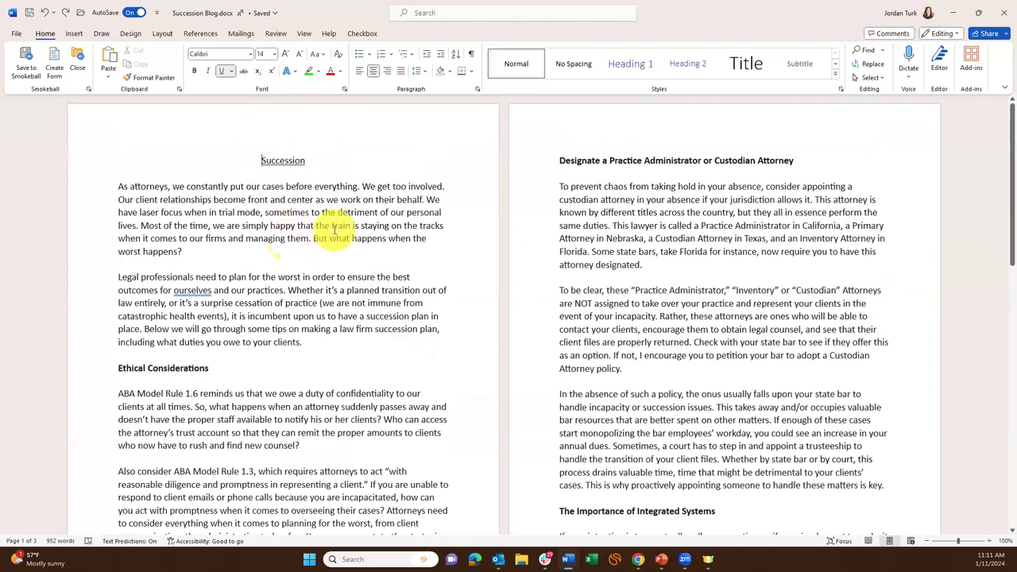
pyautogui.hotkey('ctrl', 'End')
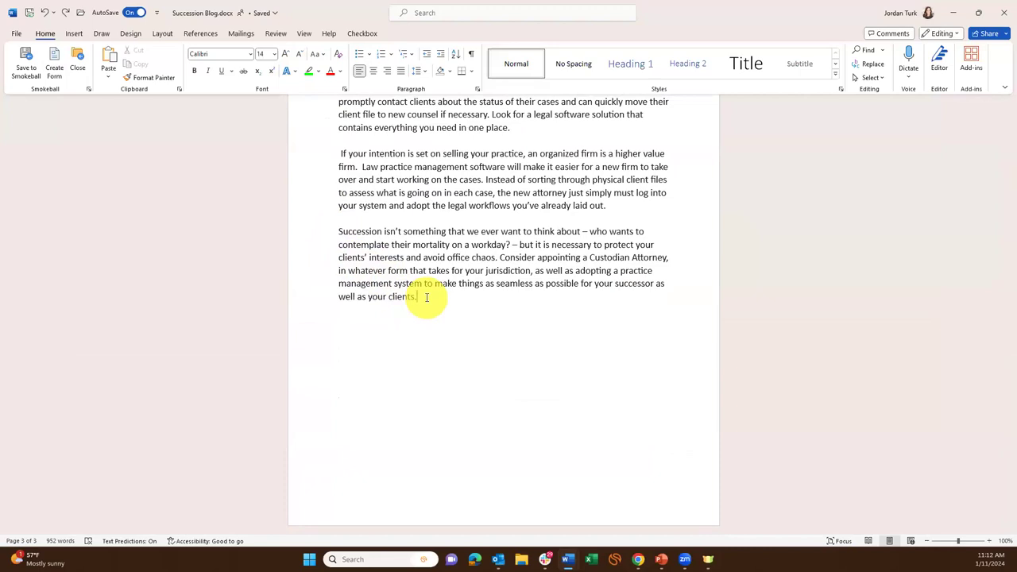
pyautogui.scroll(15, 426, 298)
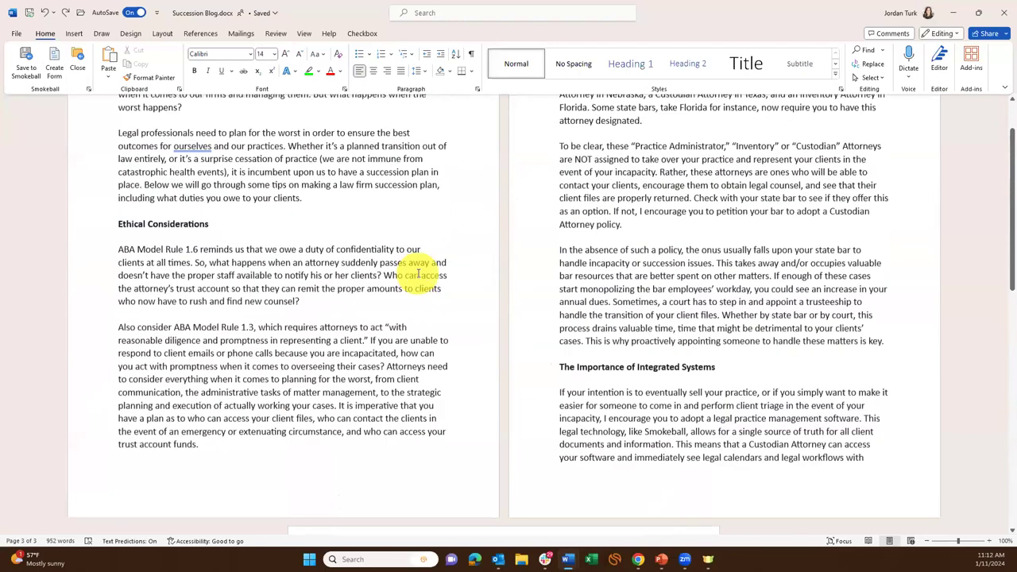
pyautogui.scroll(4, 318, 273)
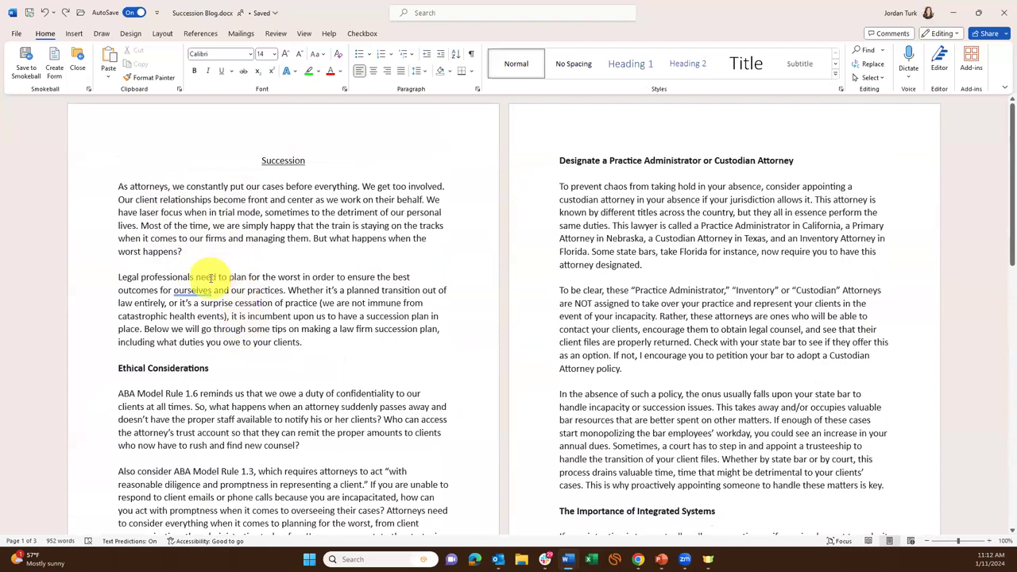
pyautogui.keyDown('ctrl'); pyautogui.click(211, 279); pyautogui.keyUp('ctrl')
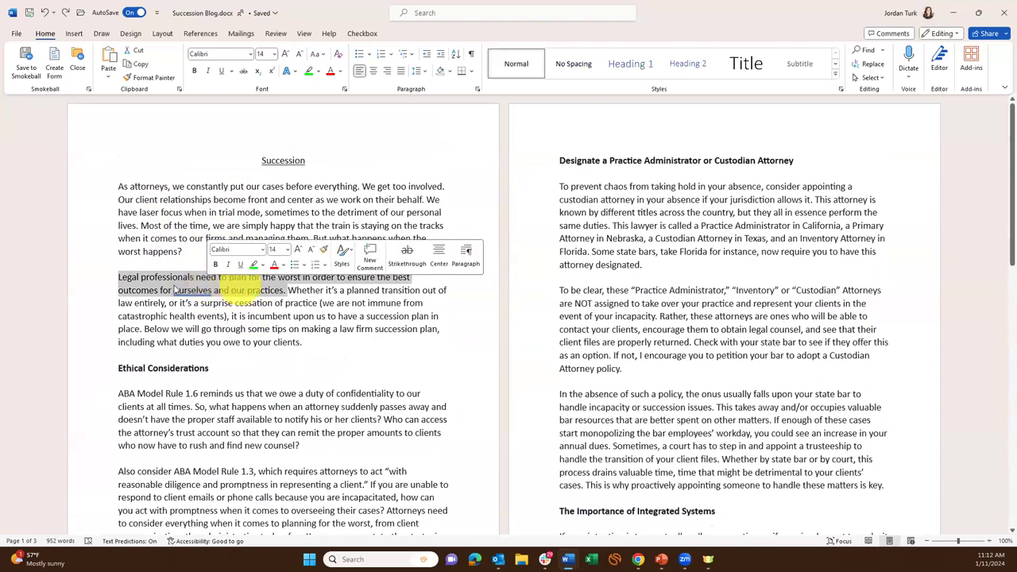
pyautogui.click(266, 290)
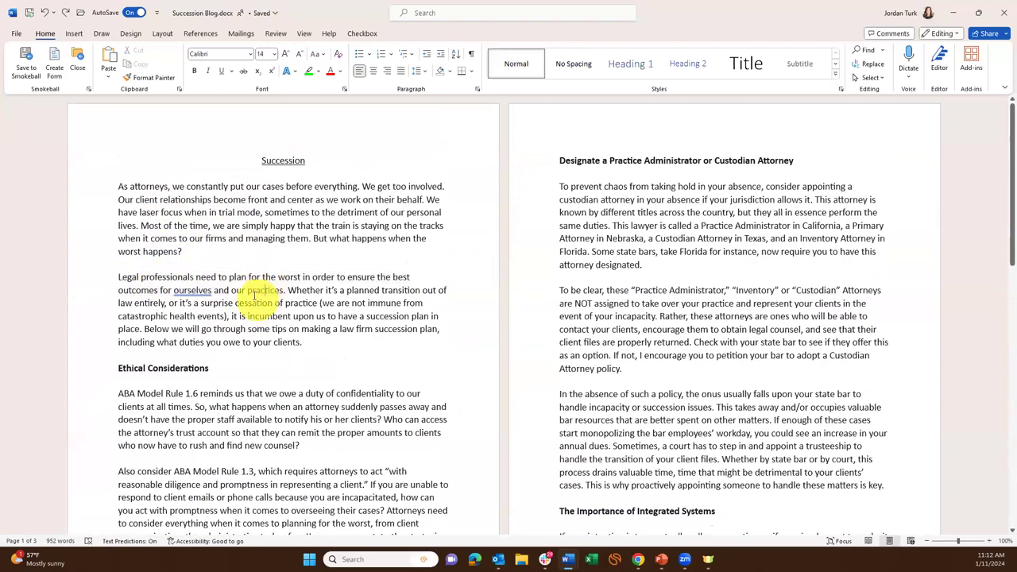
pyautogui.keyDown('ctrl'); pyautogui.click(213, 277); pyautogui.keyUp('ctrl')
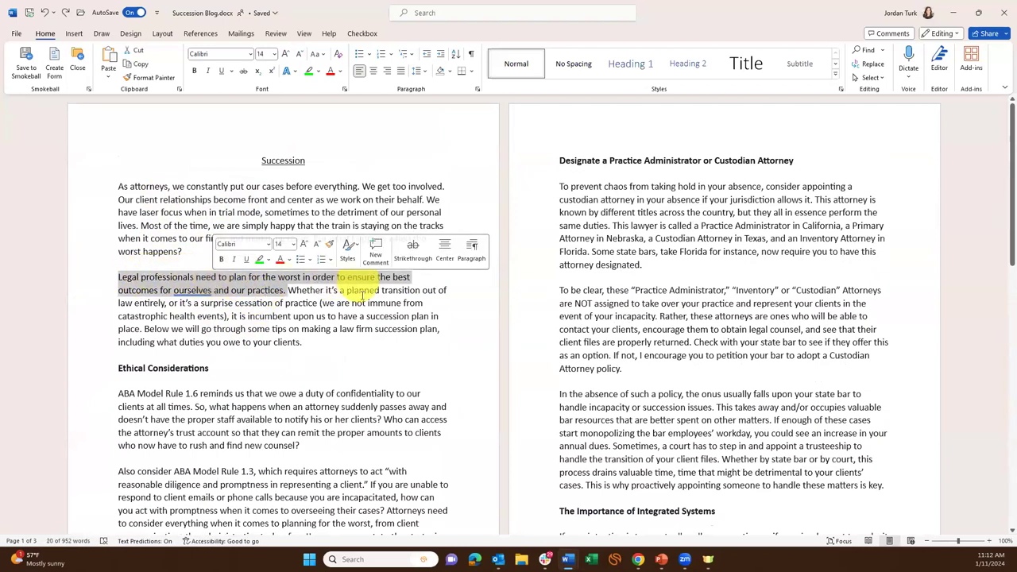
pyautogui.click(380, 277)
pyautogui.keyDown('ctrl'); pyautogui.click(380, 278); pyautogui.keyUp('ctrl')
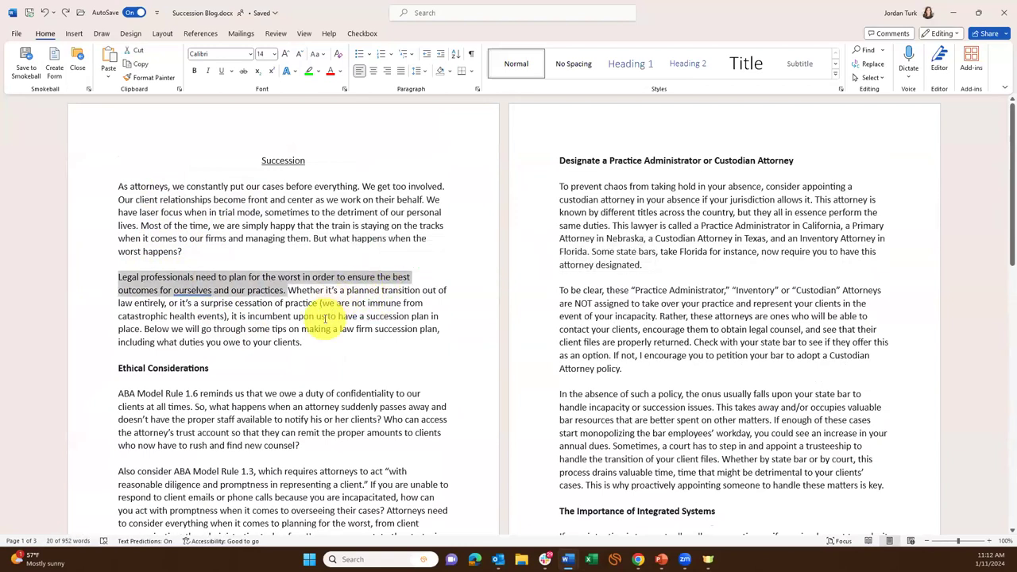
pyautogui.click(123, 282)
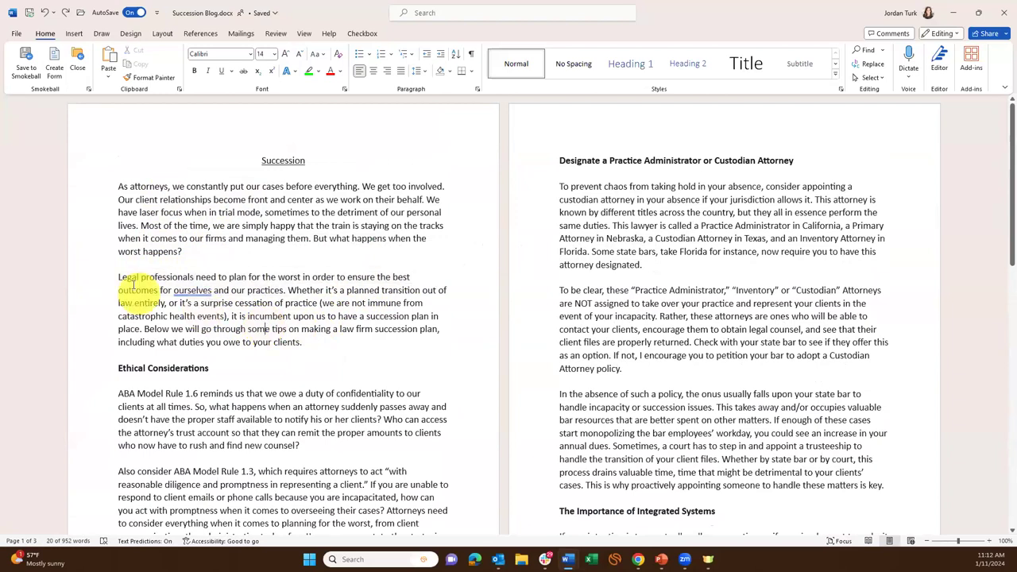
pyautogui.moveTo(116, 277); pyautogui.dragTo(329, 292)
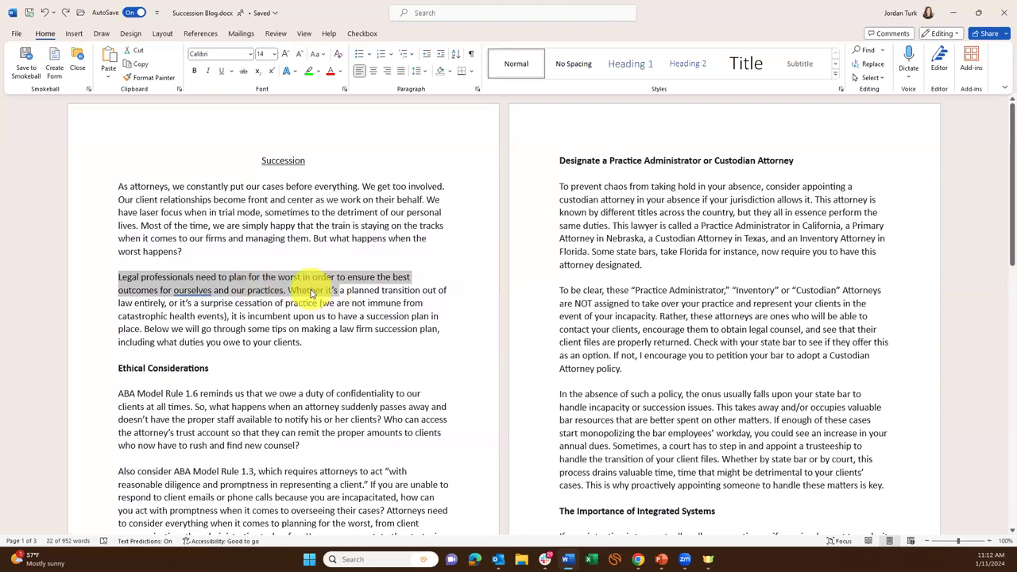
pyautogui.moveTo(141, 226); pyautogui.dragTo(268, 294)
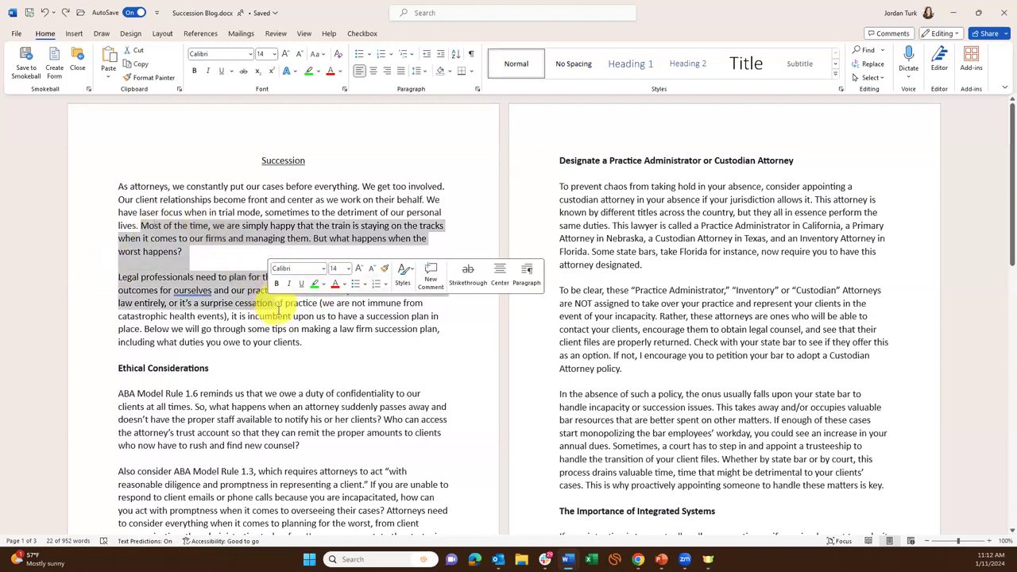
pyautogui.click(227, 291)
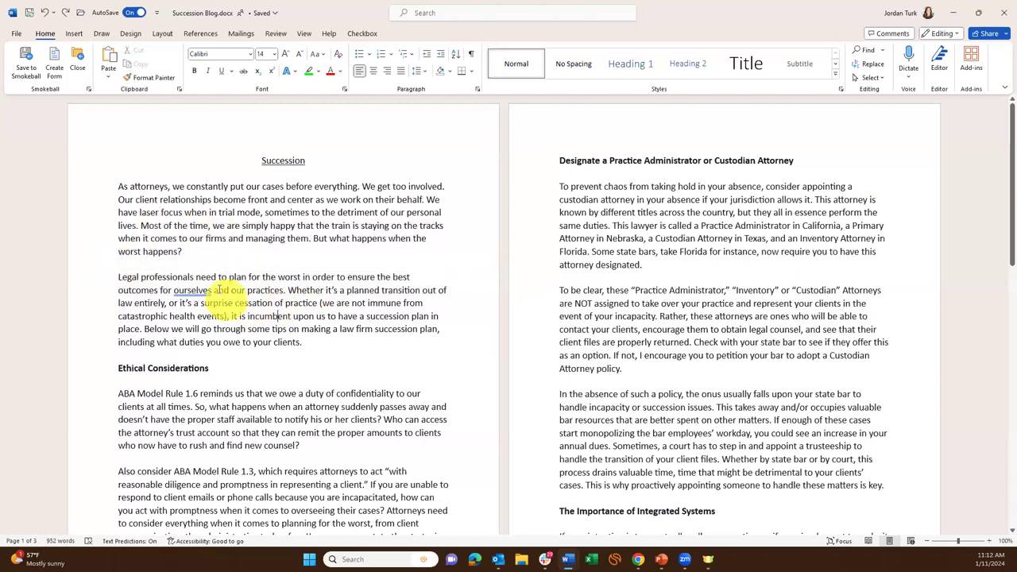
pyautogui.keyDown('ctrl'); pyautogui.click(215, 279); pyautogui.keyUp('ctrl')
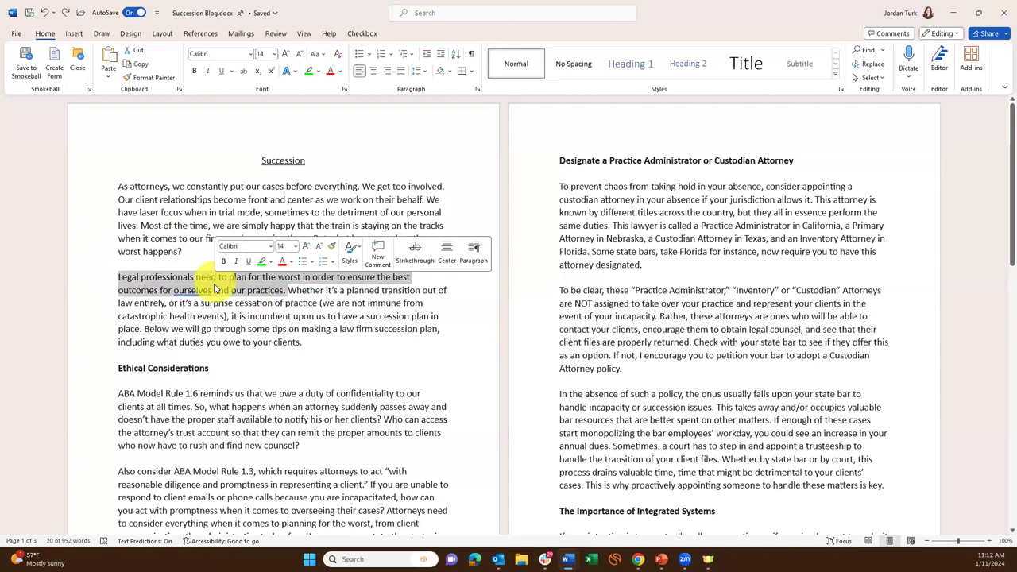
pyautogui.click(214, 291)
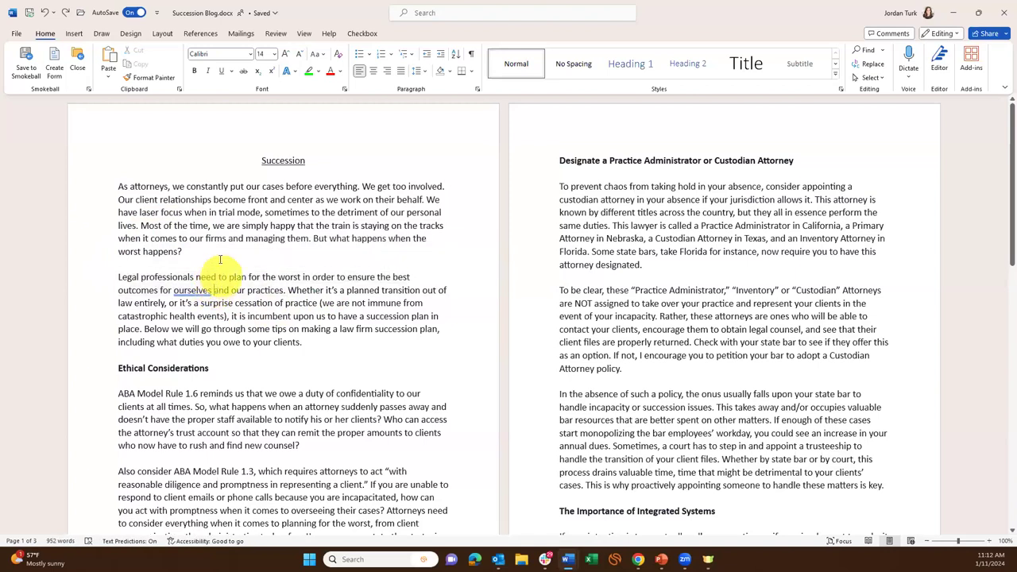
pyautogui.doubleClick(170, 277)
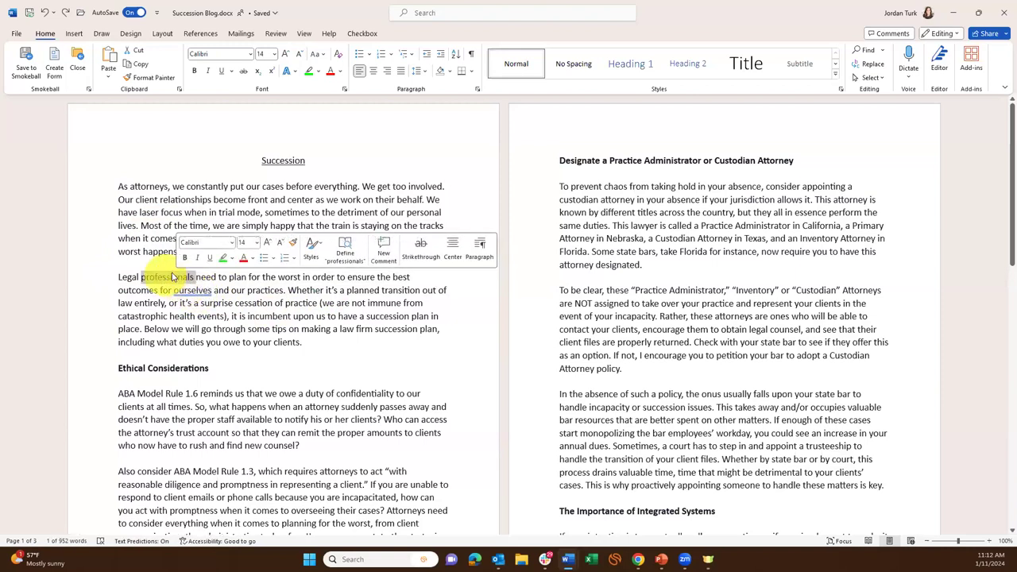
pyautogui.click(321, 290)
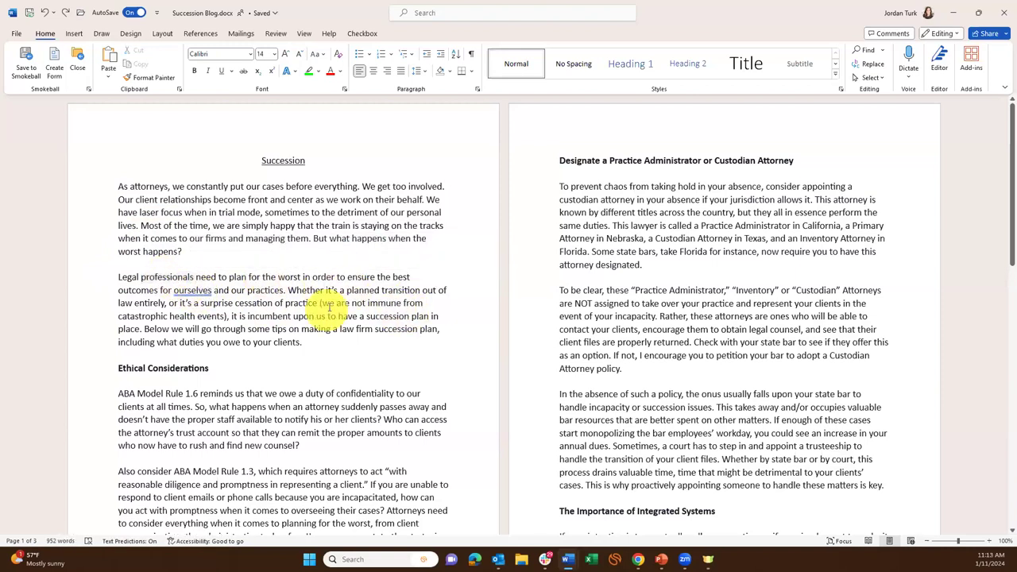
pyautogui.doubleClick(398, 292)
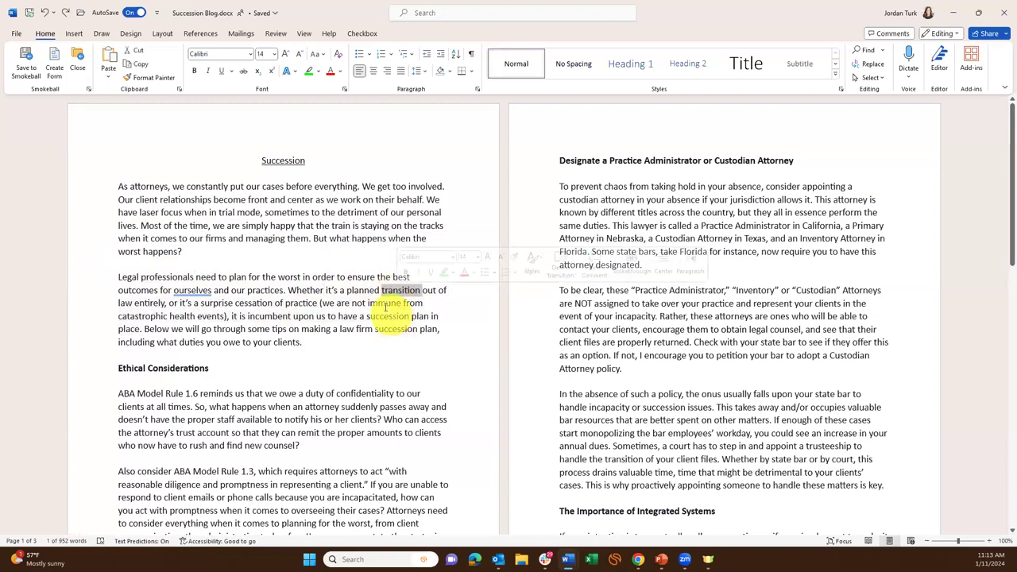
pyautogui.click(359, 291)
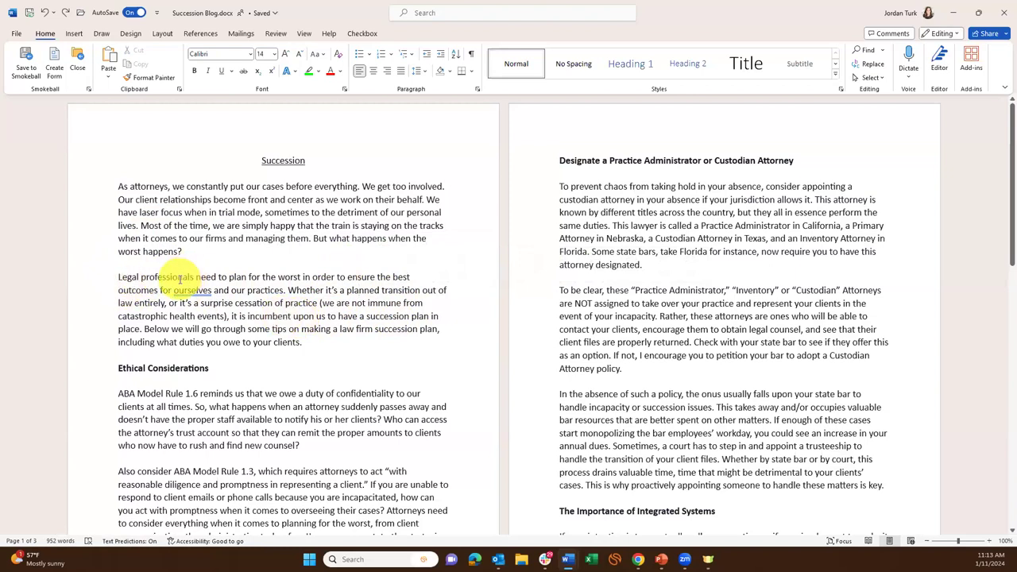
pyautogui.tripleClick(176, 278)
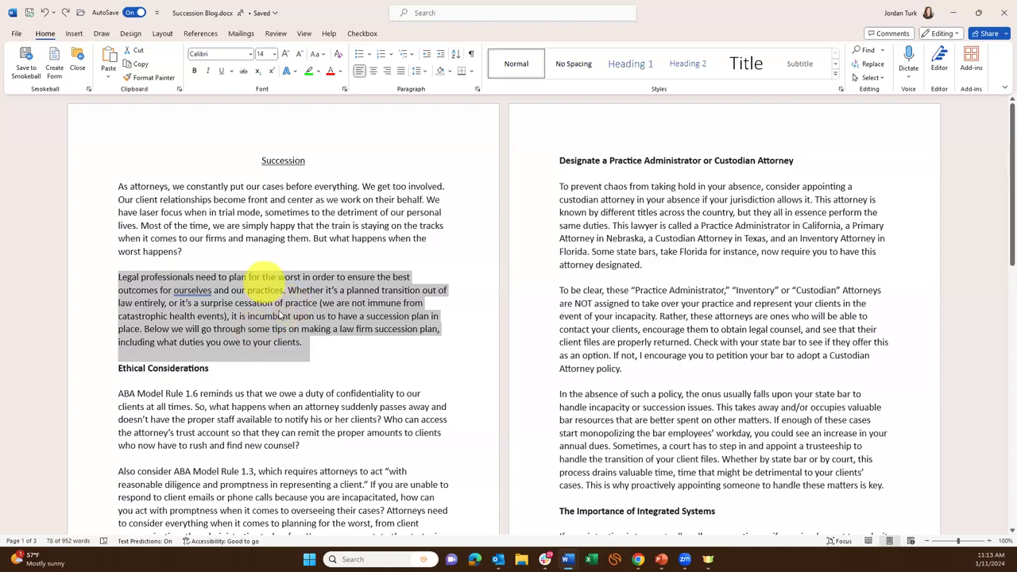
pyautogui.click(206, 243)
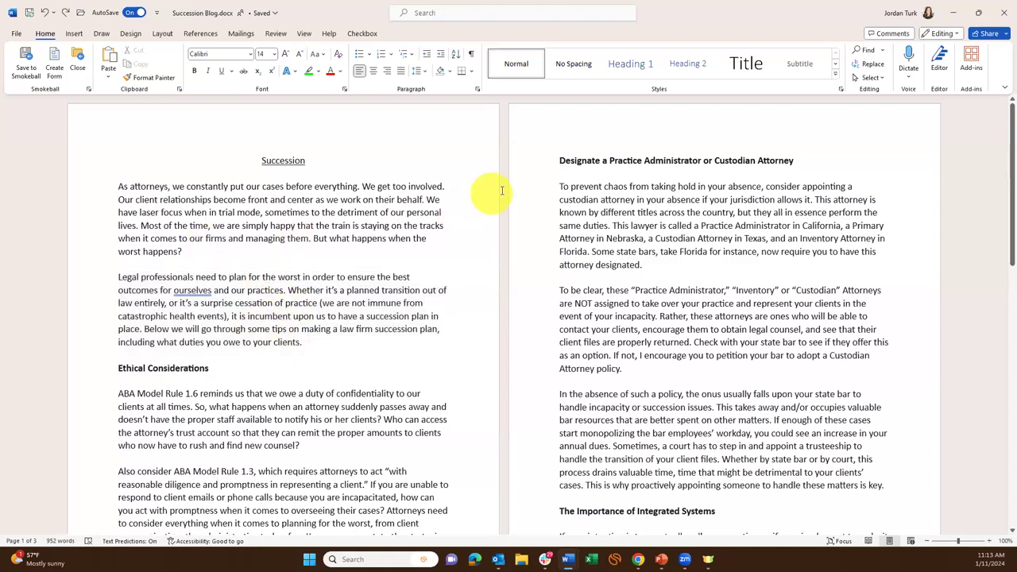
pyautogui.moveTo(559, 186); pyautogui.dragTo(660, 354)
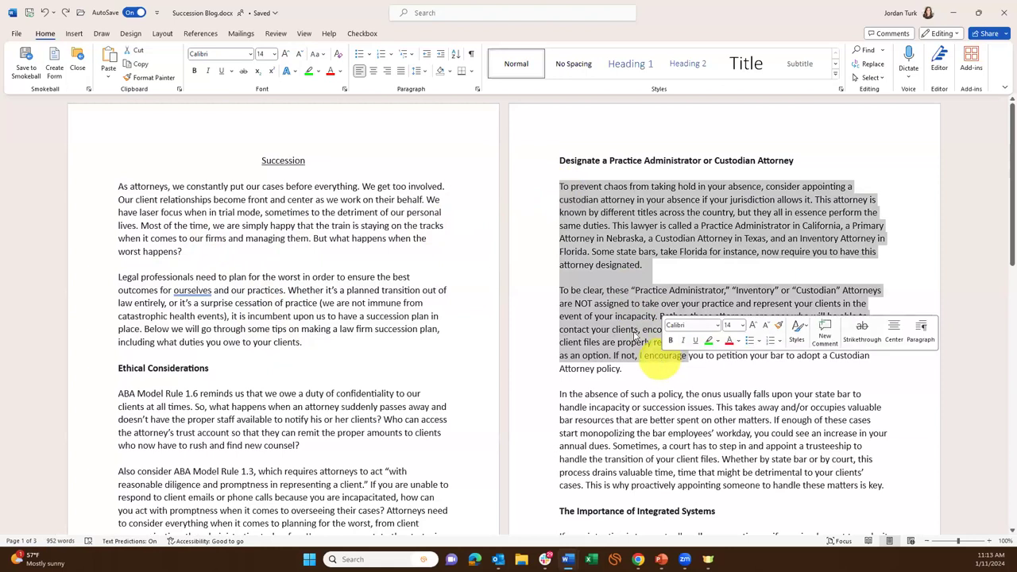
pyautogui.click(570, 187)
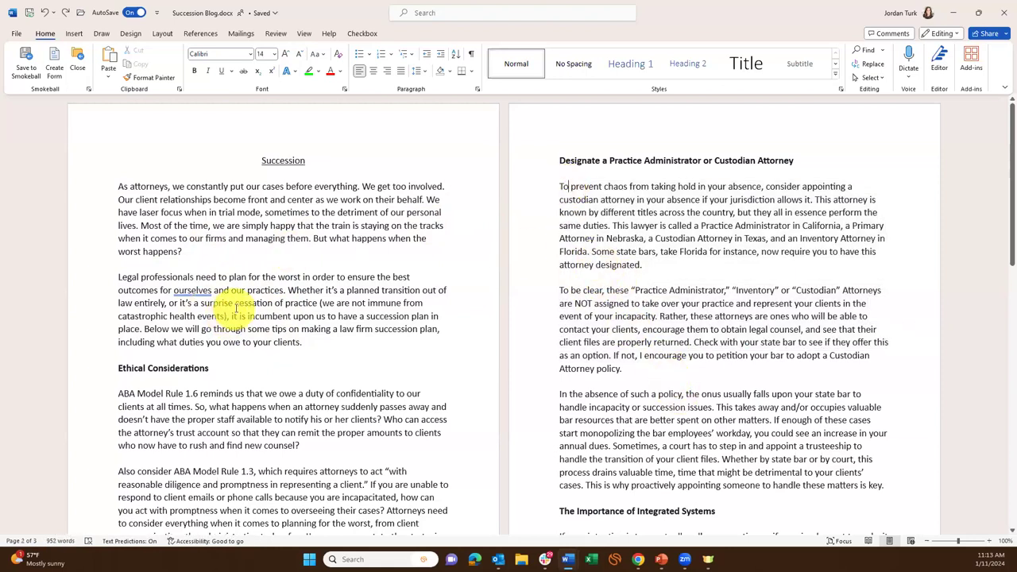
pyautogui.click(295, 289)
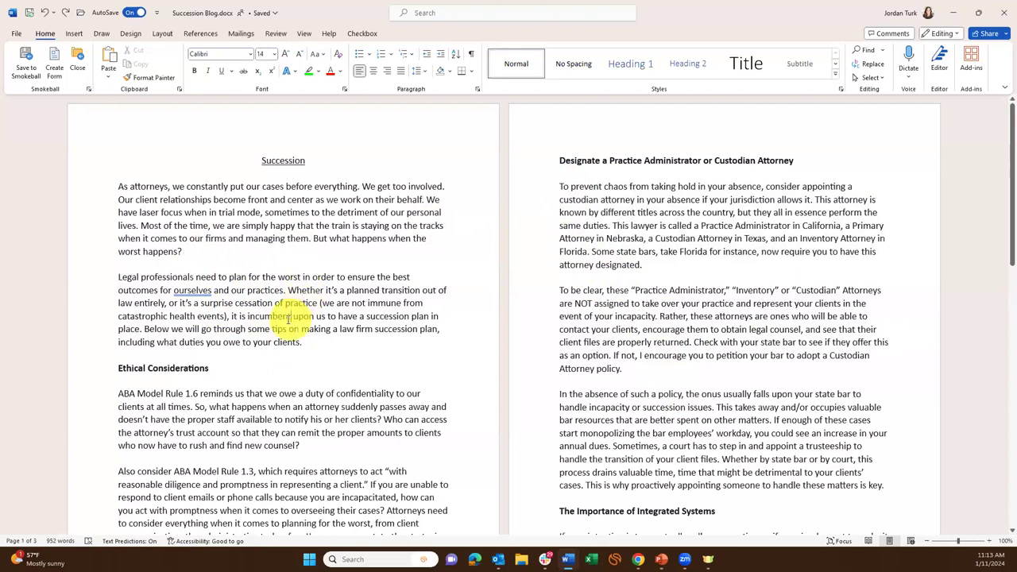
pyautogui.tripleClick(278, 318)
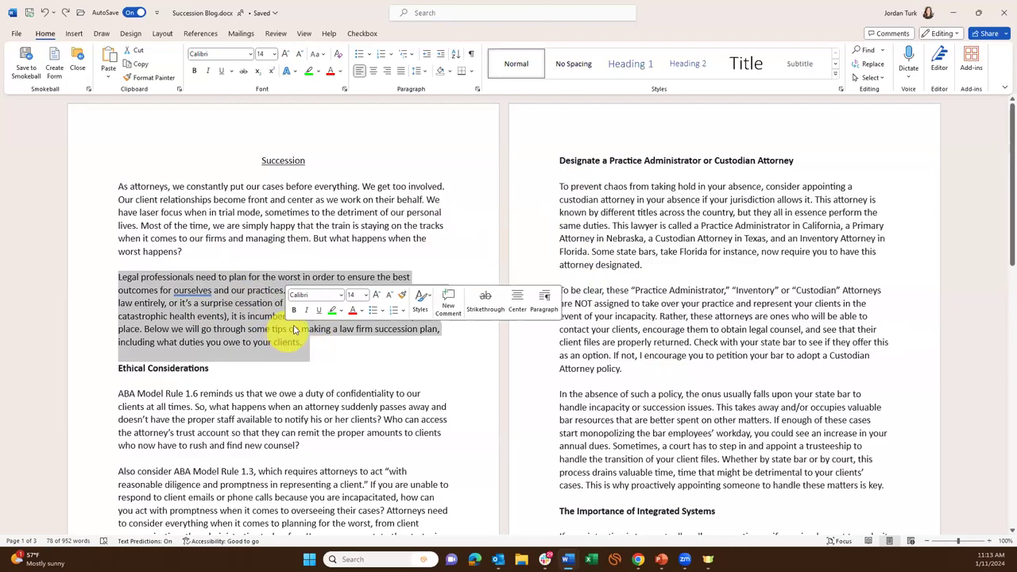
pyautogui.click(237, 303)
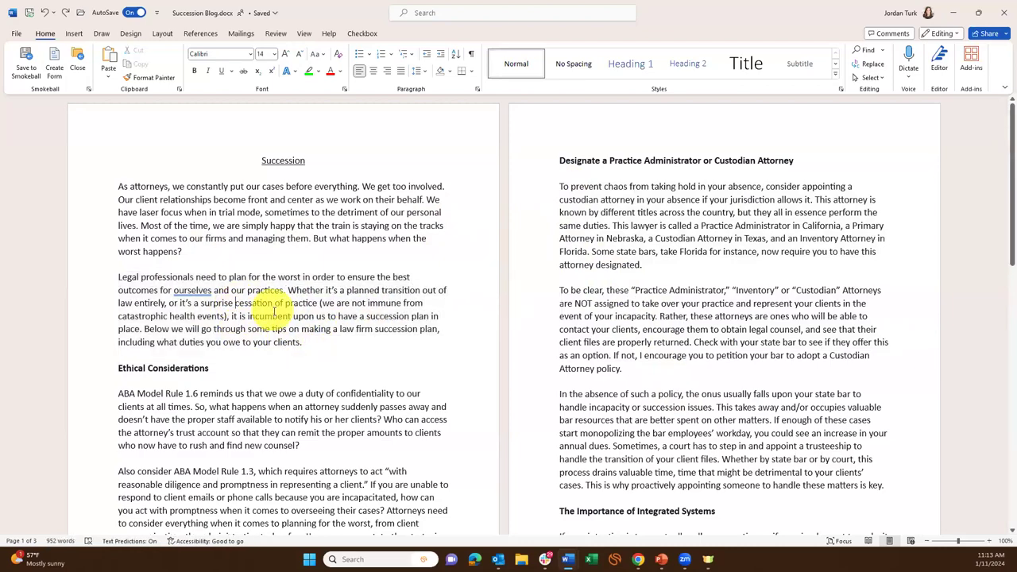
pyautogui.scroll(-10, 274, 311)
pyautogui.scroll(4, 293, 367)
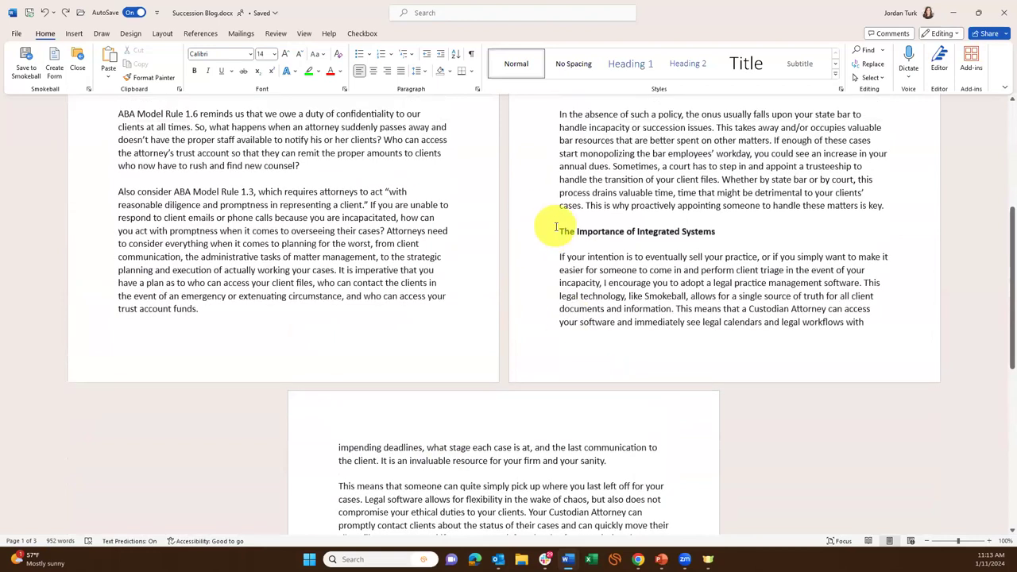
pyautogui.click(557, 233)
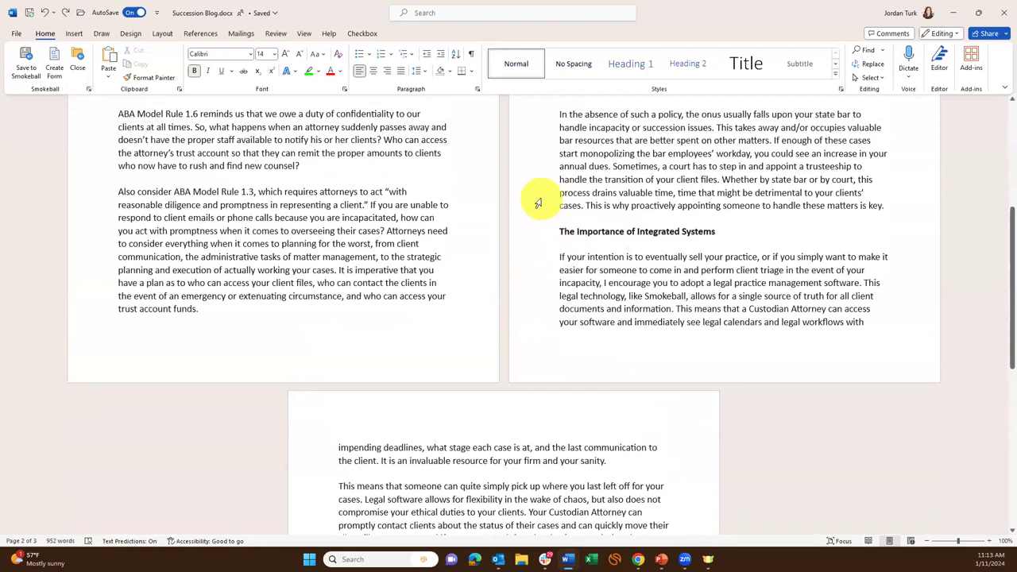
pyautogui.hotkey('ctrl', 'shift', 'End')
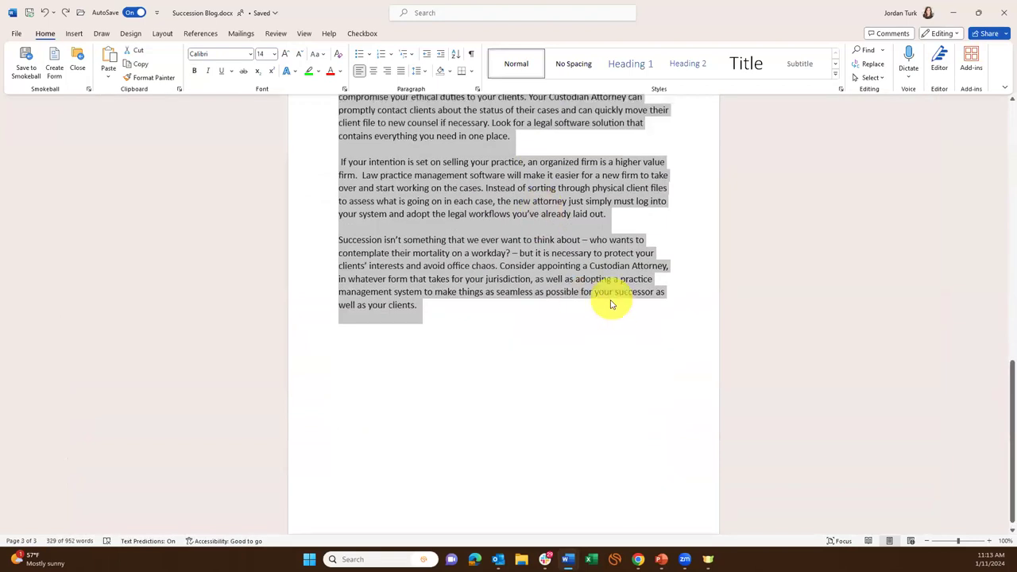
pyautogui.scroll(5, 605, 314)
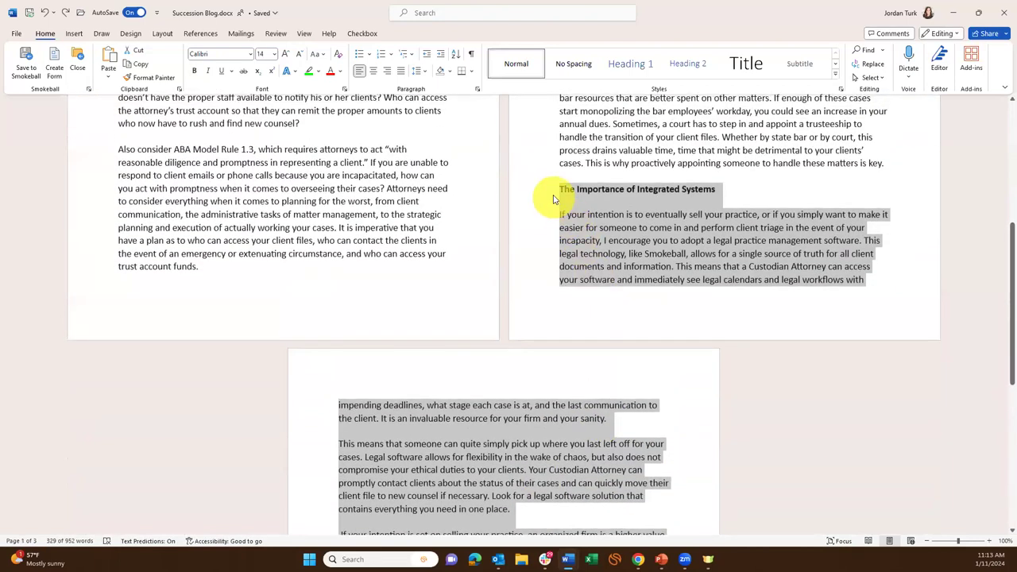
pyautogui.click(561, 191)
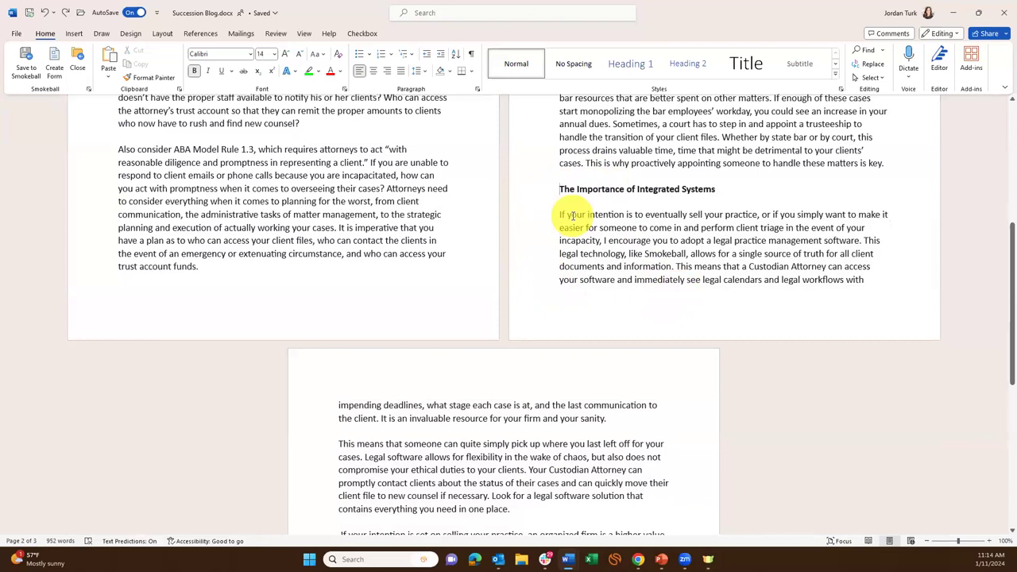
pyautogui.hotkey('ctrl', 'shift', 'End')
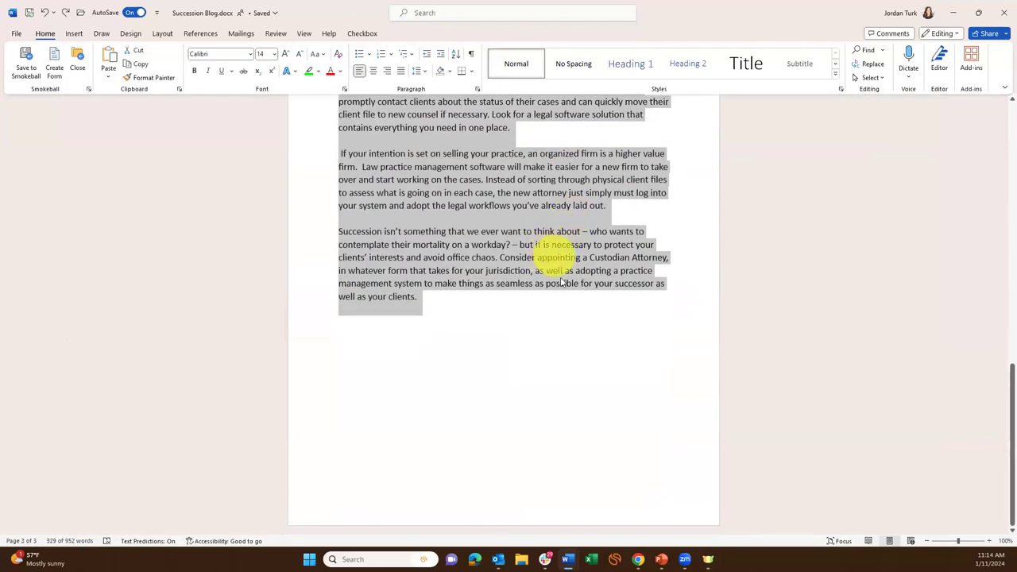
pyautogui.scroll(10, 562, 282)
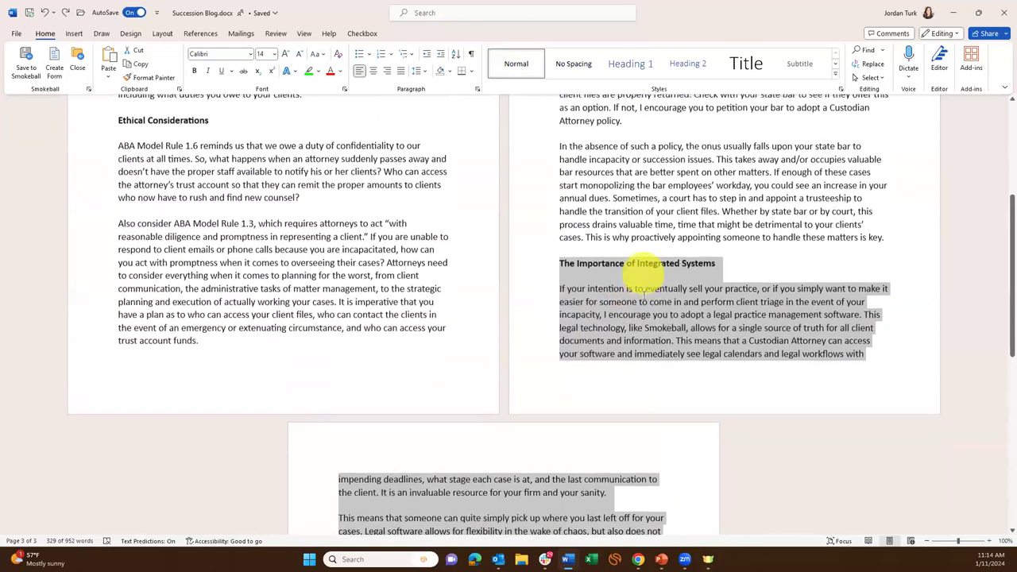
pyautogui.click(640, 279)
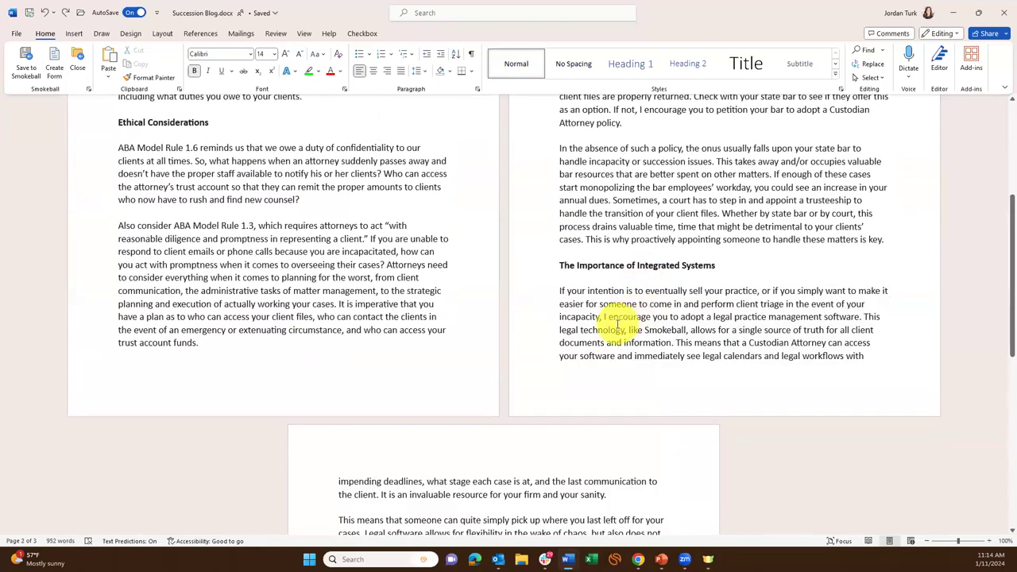
pyautogui.scroll(5, 329, 220)
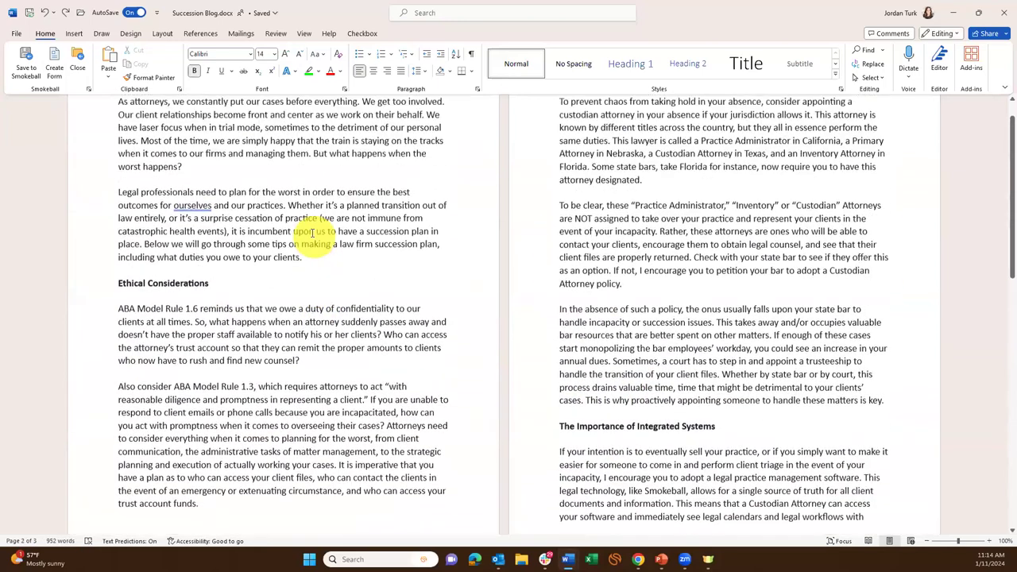
pyautogui.click(306, 247)
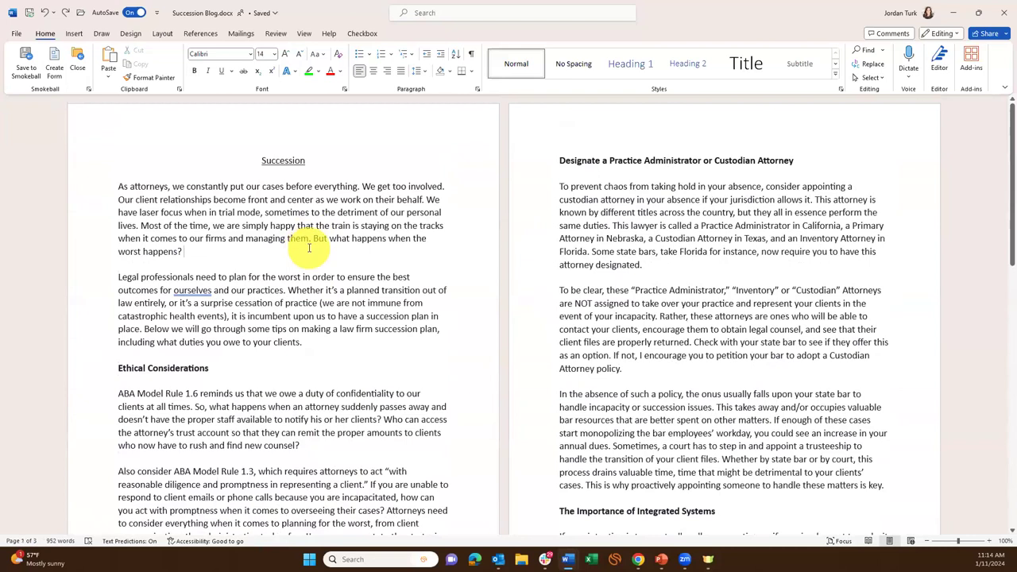
pyautogui.hotkey('ctrl', 'a')
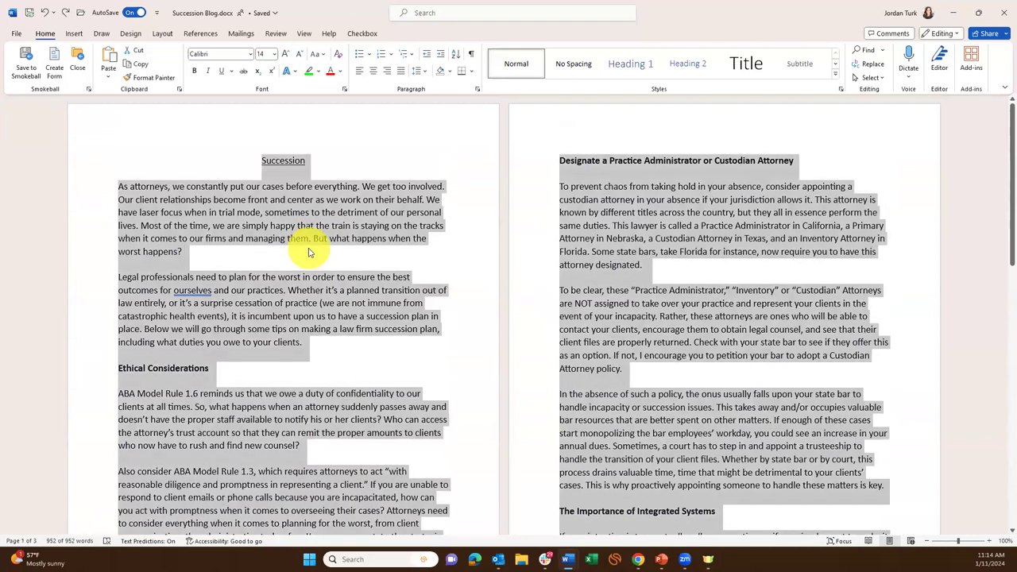
pyautogui.click(308, 251)
pyautogui.hotkey('ctrl', 'a')
pyautogui.scroll(-6, 801, 422)
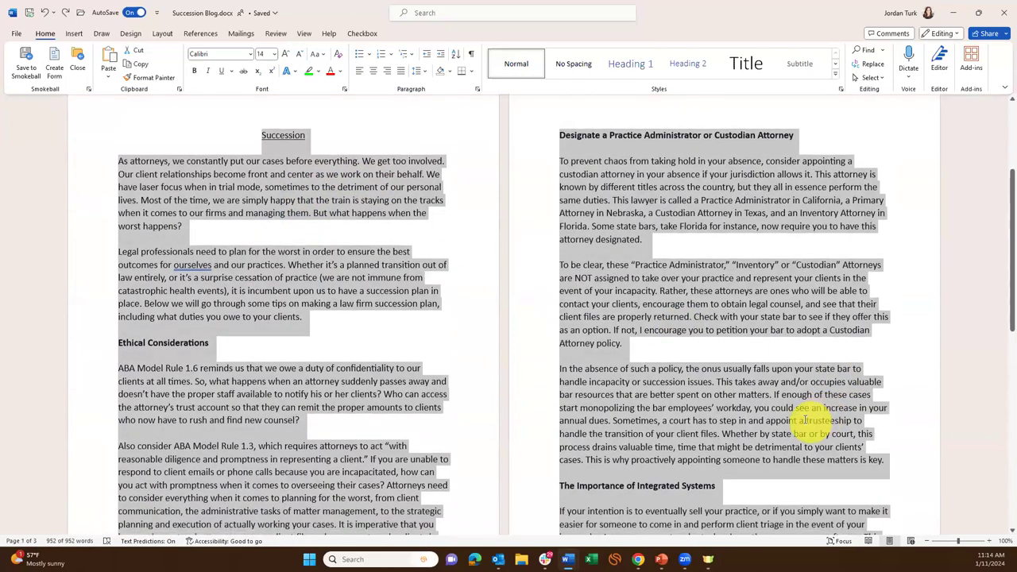
pyautogui.scroll(6, 801, 422)
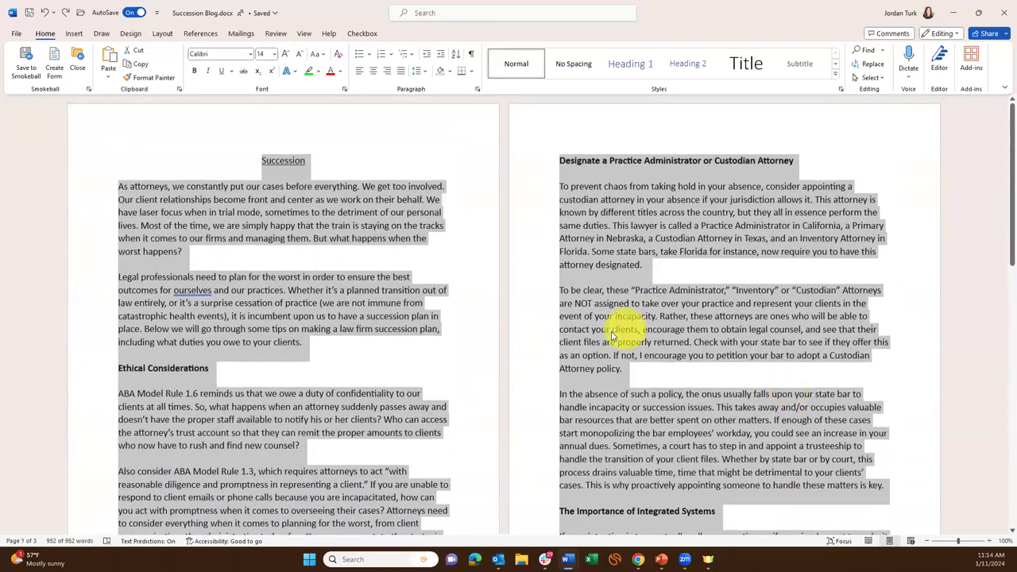
pyautogui.click(410, 316)
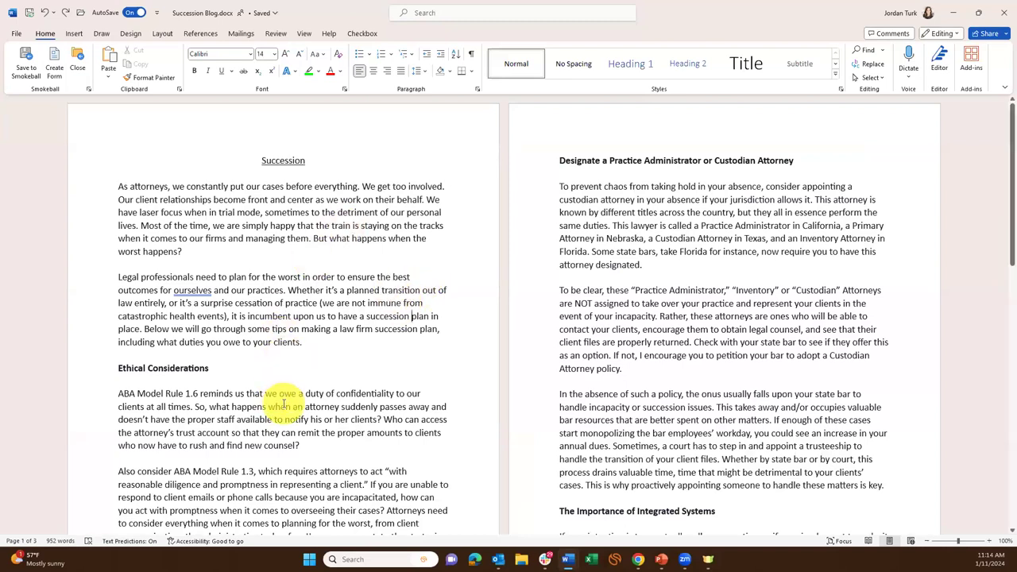
pyautogui.scroll(-2, 276, 388)
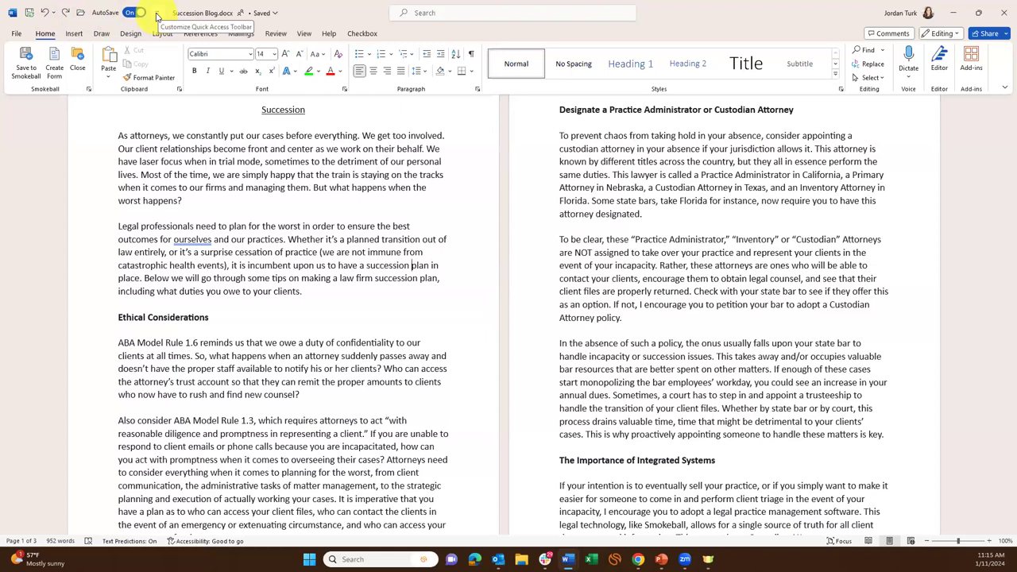
# Move the Quick Access Toolbar below the ribbon, back above it, then below again.
pyautogui.click(158, 16)
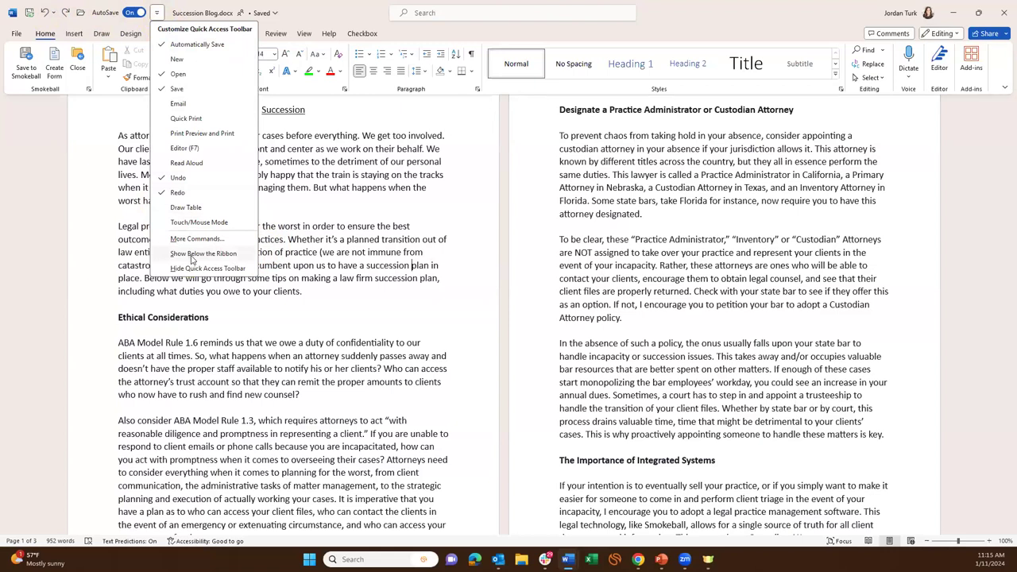
pyautogui.click(192, 256)
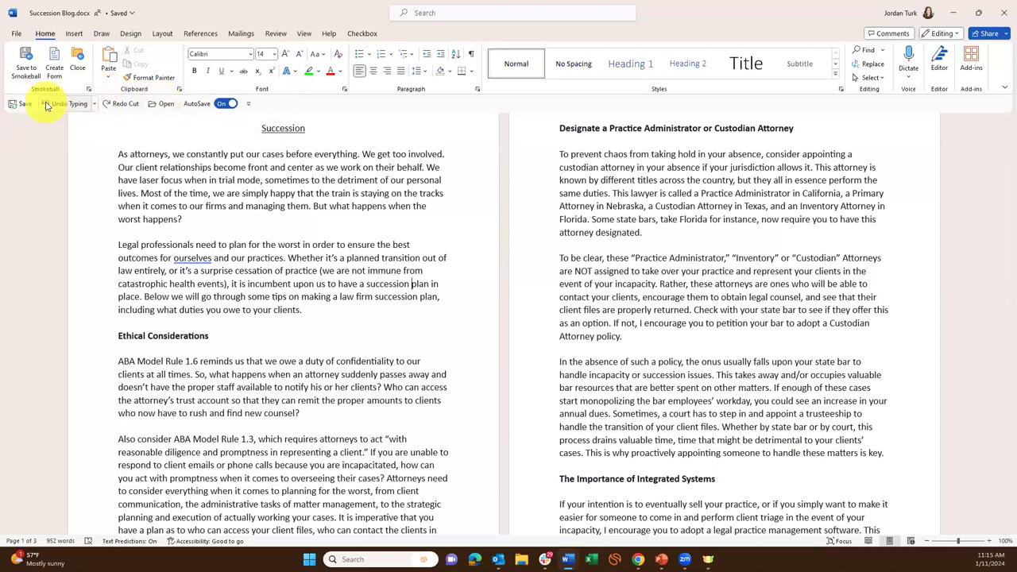
pyautogui.click(248, 104)
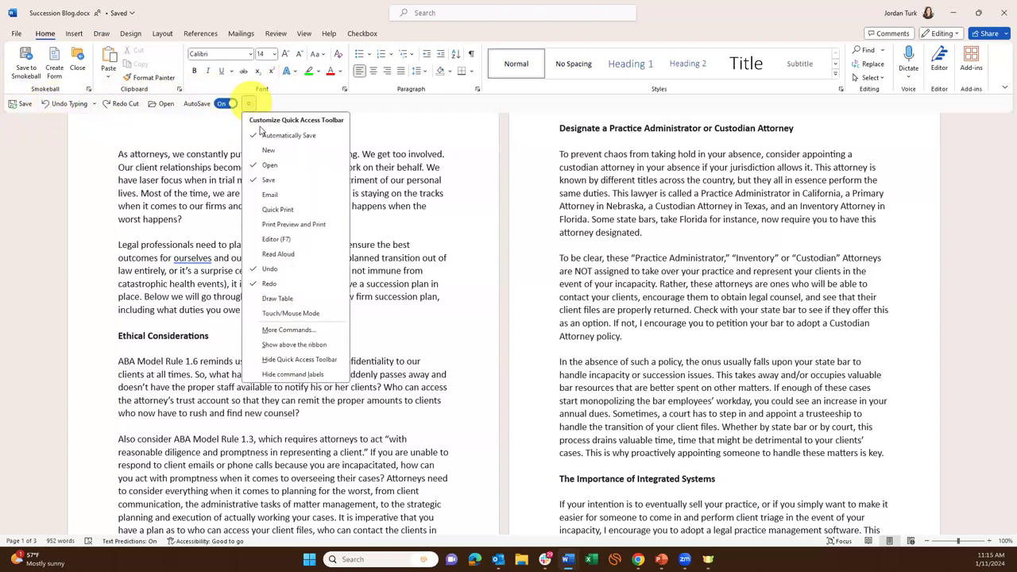
pyautogui.click(294, 345)
pyautogui.click(158, 15)
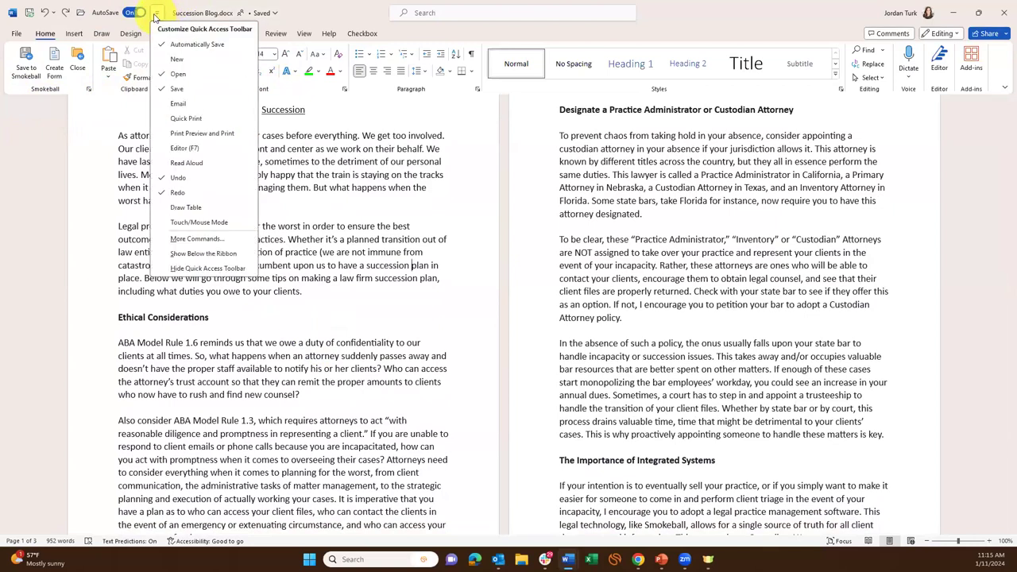
pyautogui.click(204, 254)
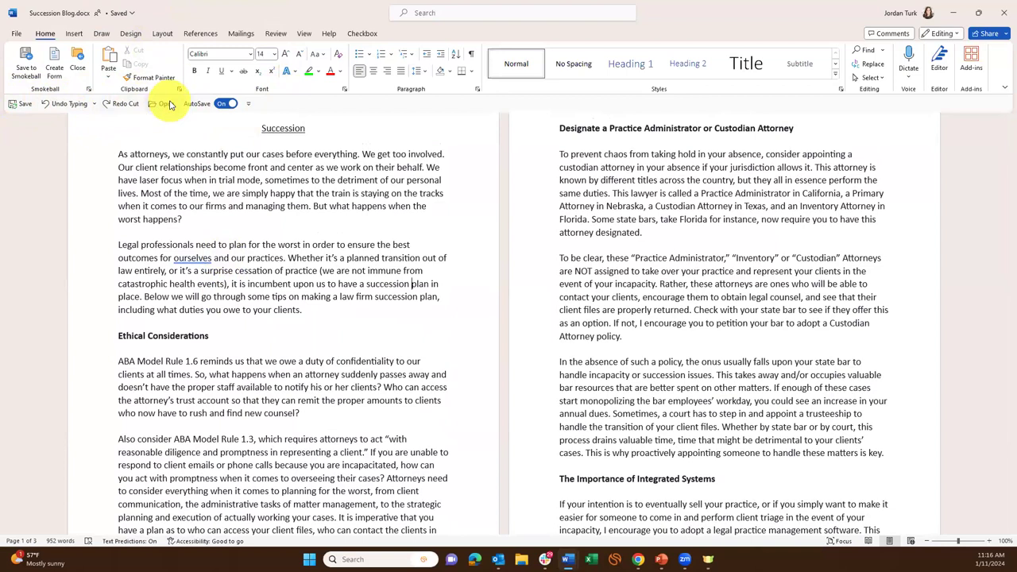
# Check the right-click options for Open and Redo, then show the Customize Quick Access Toolbar list.
pyautogui.rightClick(169, 105)
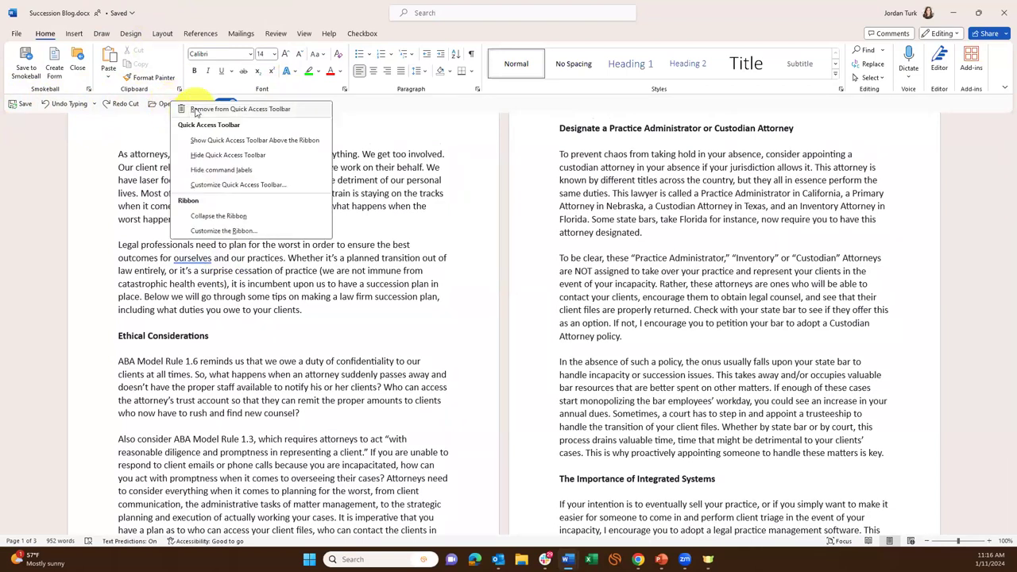
pyautogui.click(124, 134)
pyautogui.rightClick(126, 105)
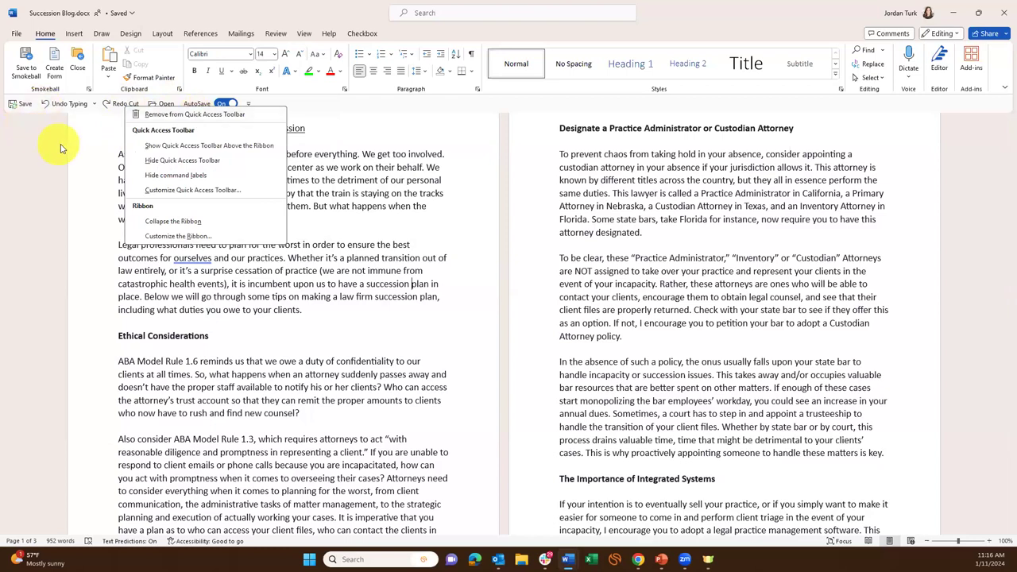
pyautogui.click(83, 149)
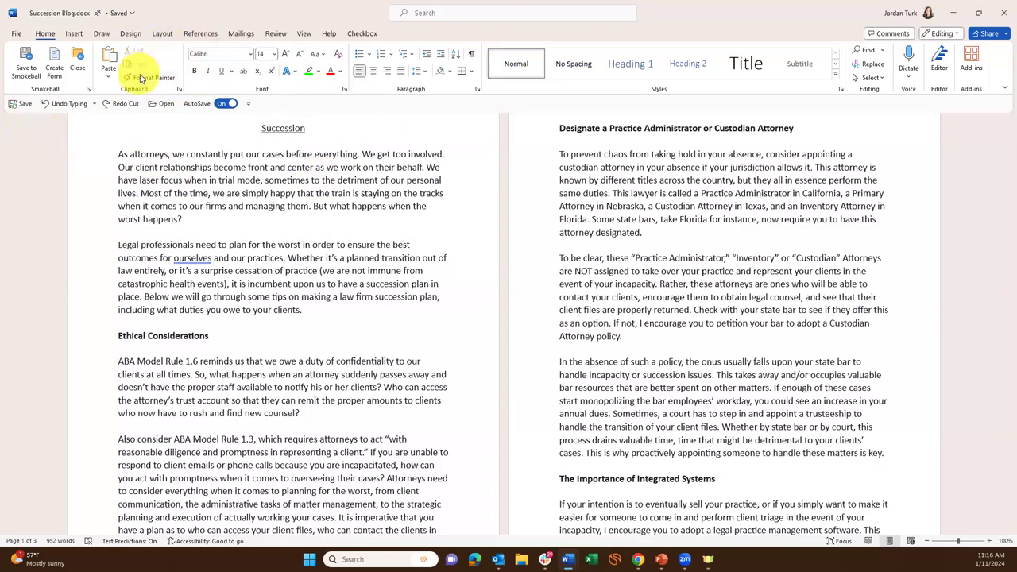
pyautogui.rightClick(170, 106)
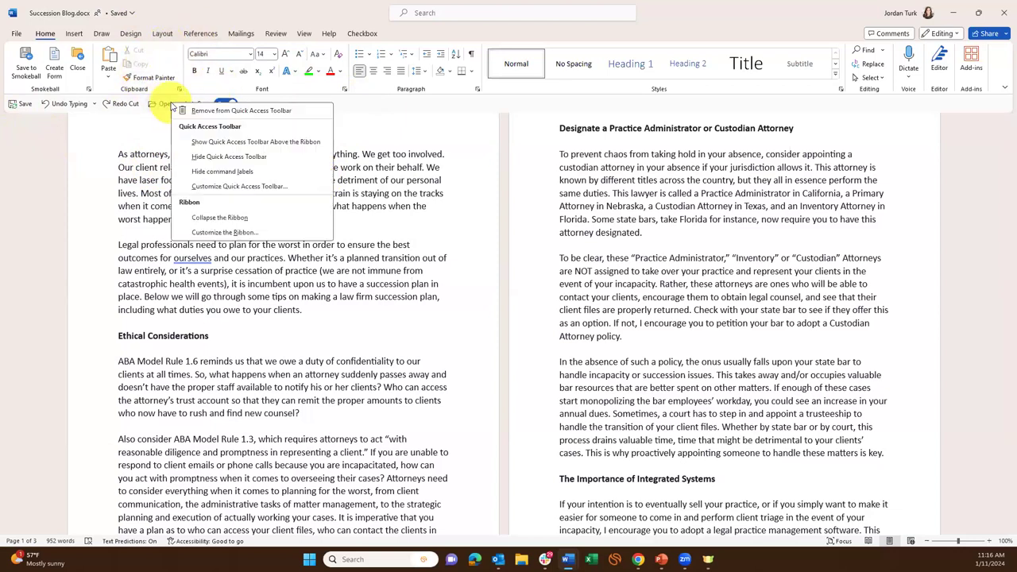
pyautogui.rightClick(123, 106)
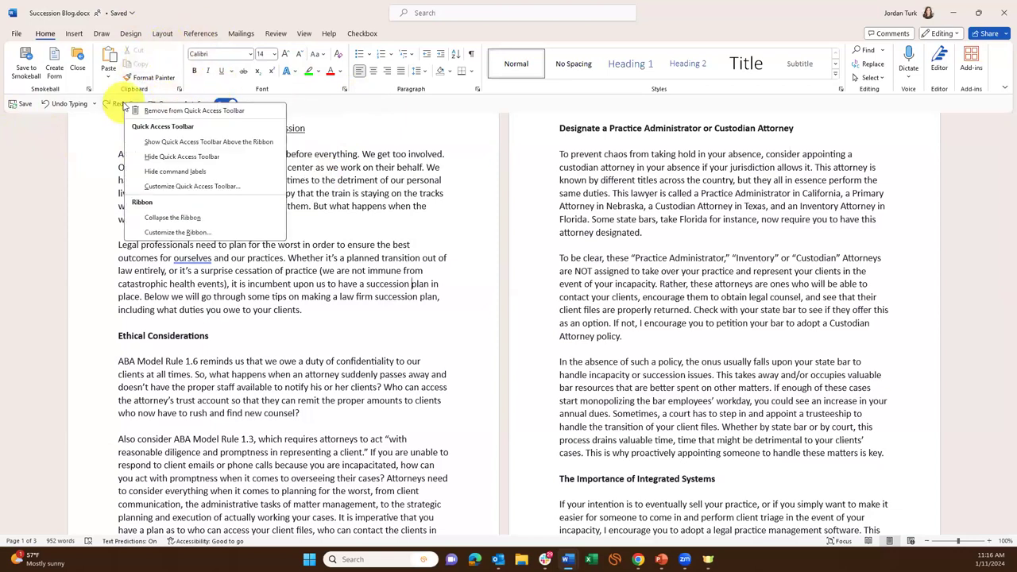
pyautogui.click(106, 156)
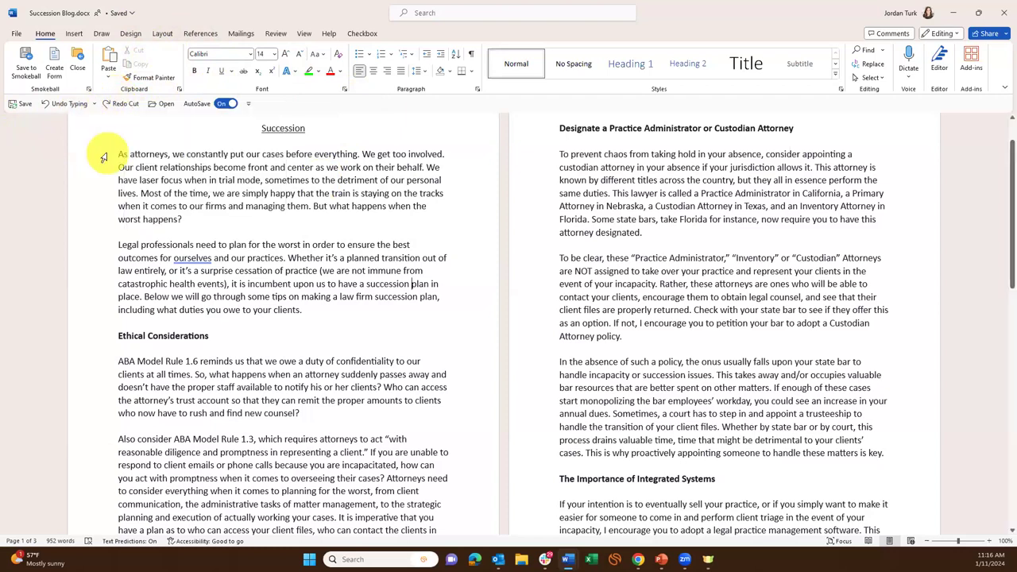
pyautogui.click(249, 104)
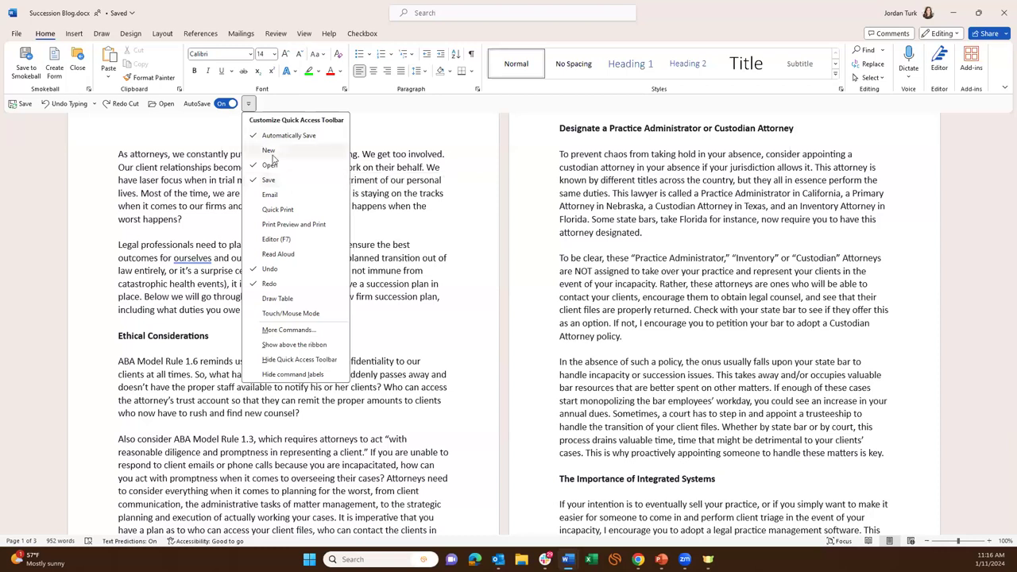
# Add New Blank Document to the Quick Access Toolbar, remove it again, and reopen the customize menu.
pyautogui.click(269, 150)
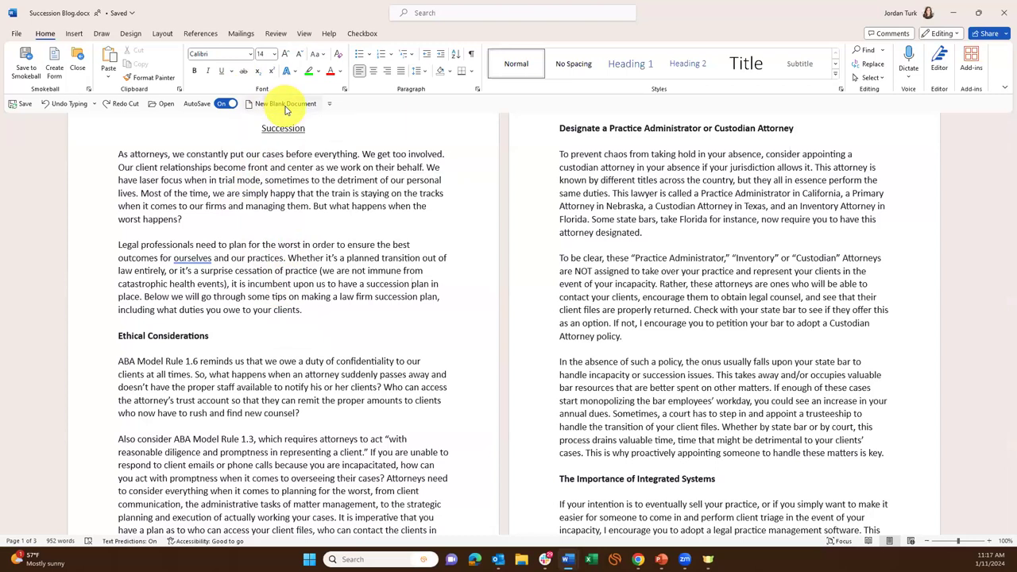
pyautogui.rightClick(283, 105)
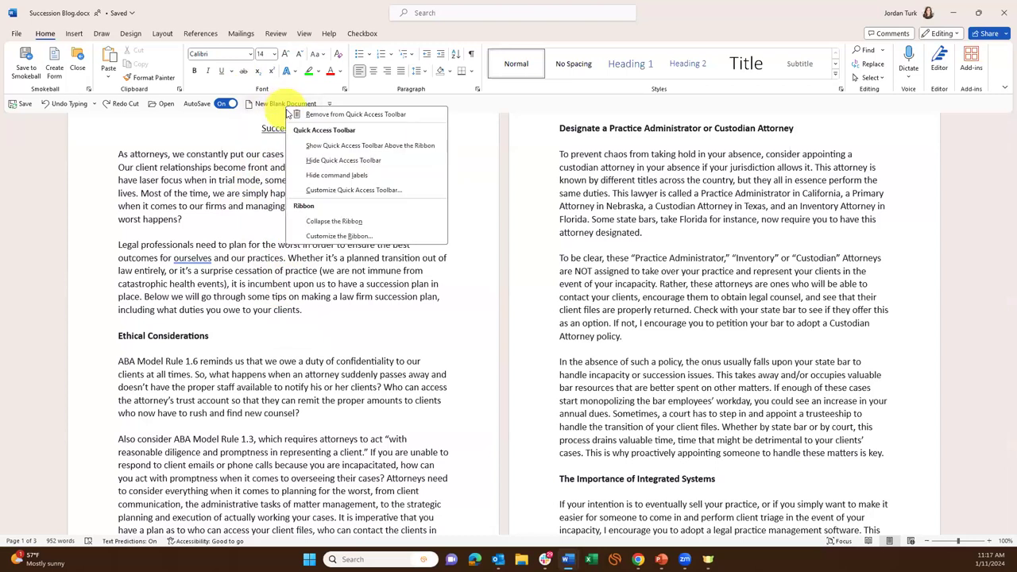
pyautogui.click(362, 115)
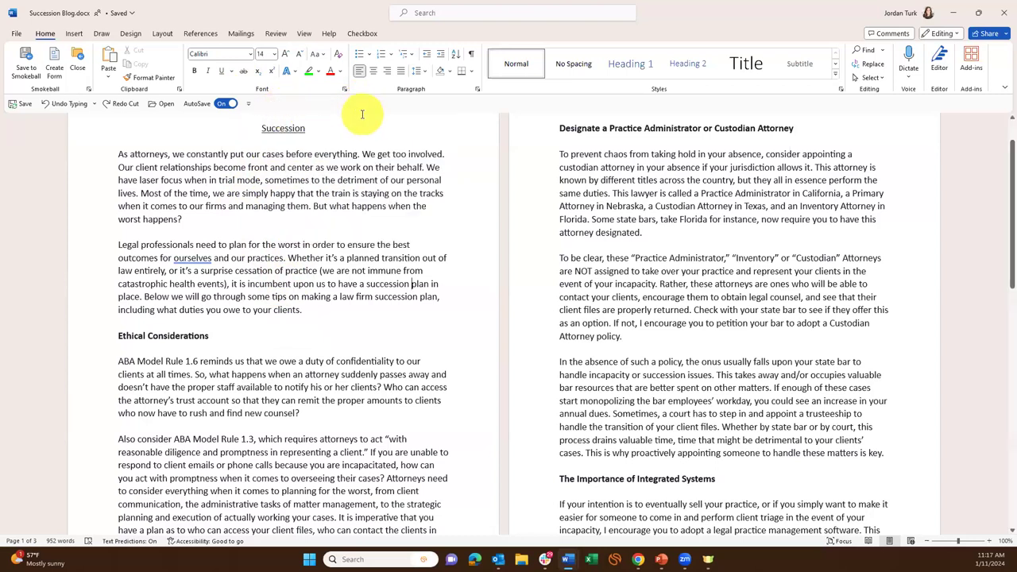
pyautogui.click(249, 105)
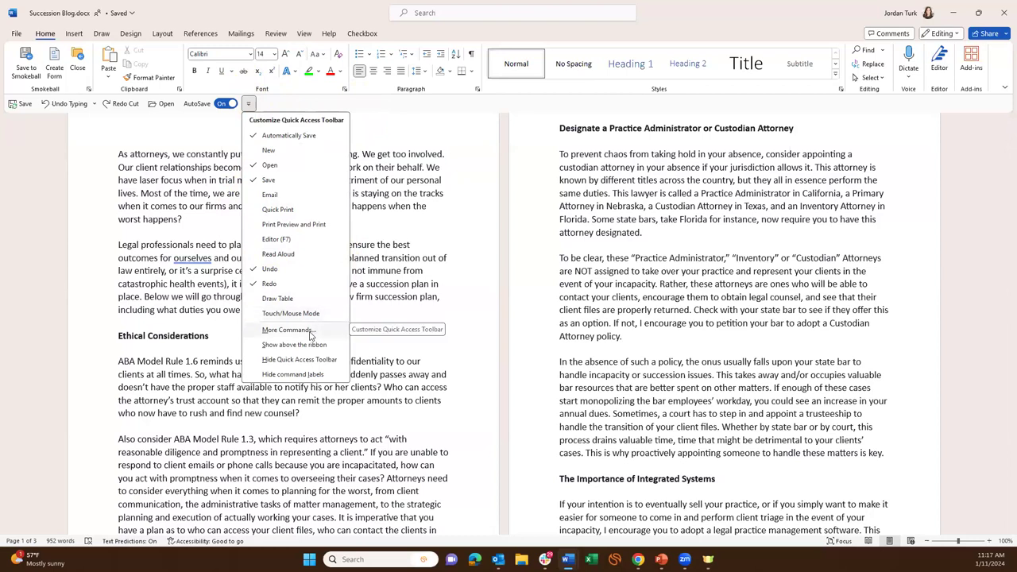
# Open More Commands and set 'Choose commands from' to All Commands.
pyautogui.click(311, 331)
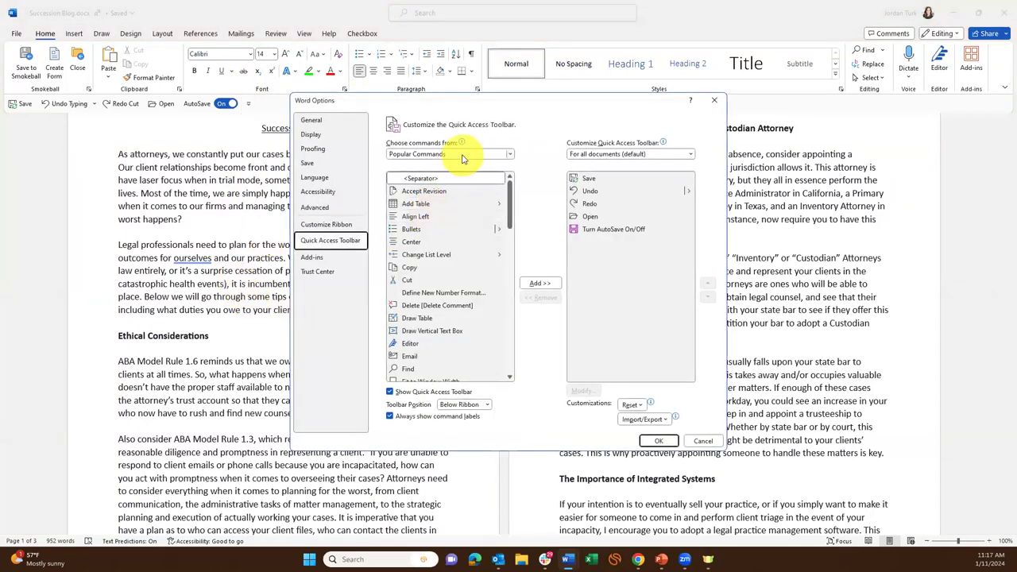
pyautogui.click(461, 156)
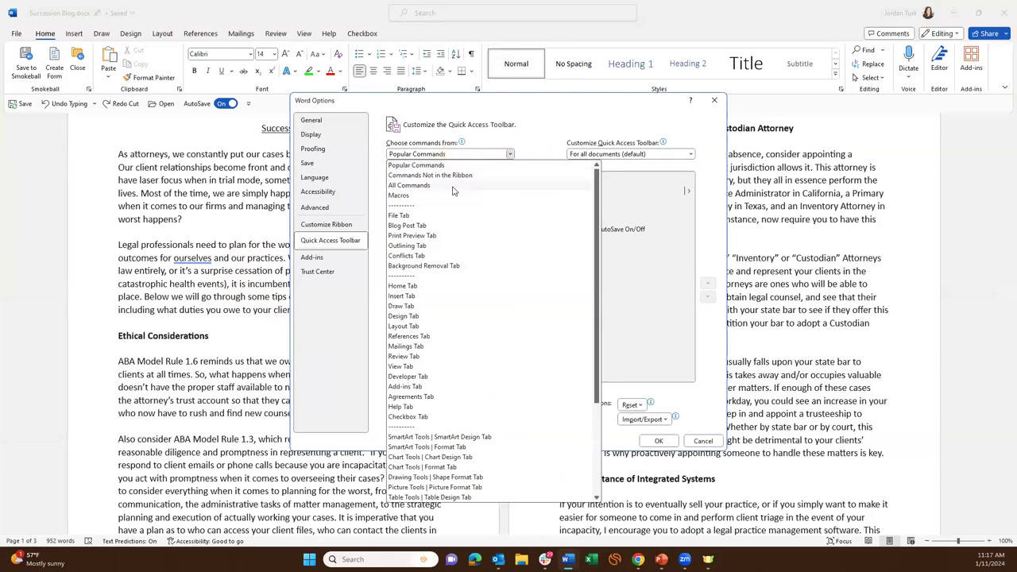
pyautogui.click(453, 190)
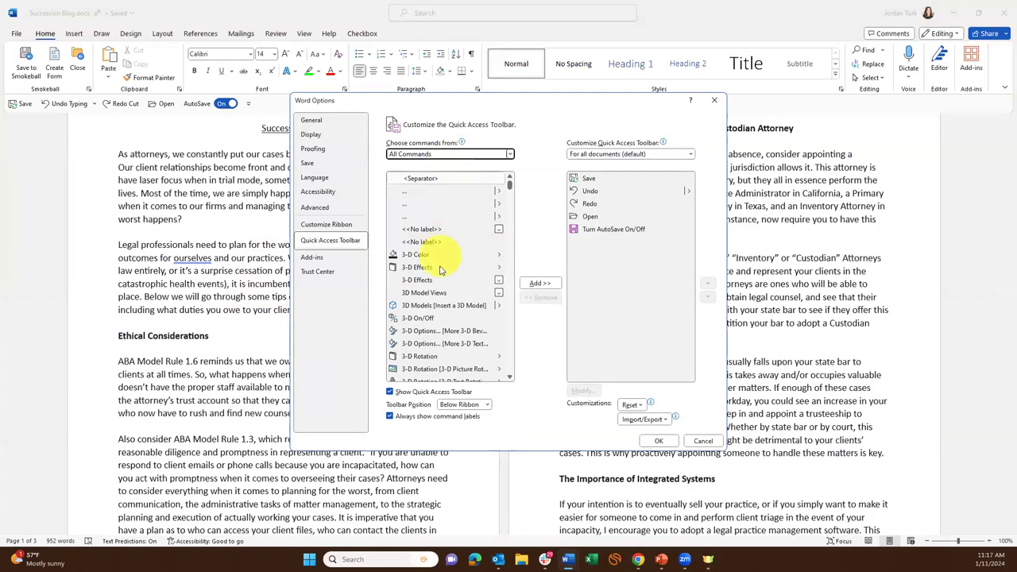
# Scroll the All Commands list and select E-mail as PDF Attachment.
pyautogui.scroll(-3, 443, 239)
pyautogui.moveTo(510, 188); pyautogui.dragTo(511, 228)
pyautogui.scroll(-2, 422, 293)
pyautogui.scroll(-10, 421, 293)
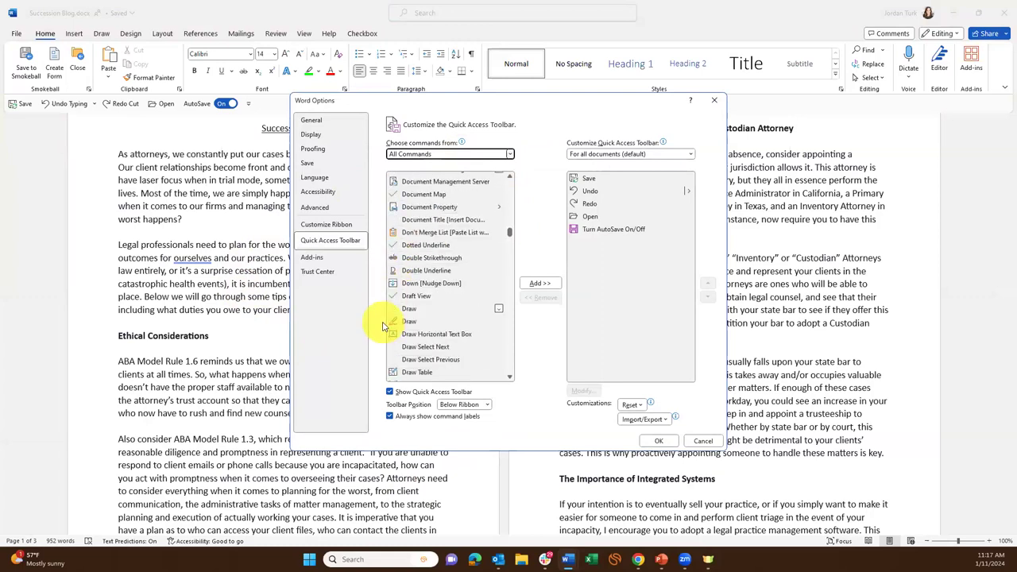
pyautogui.scroll(-10, 432, 291)
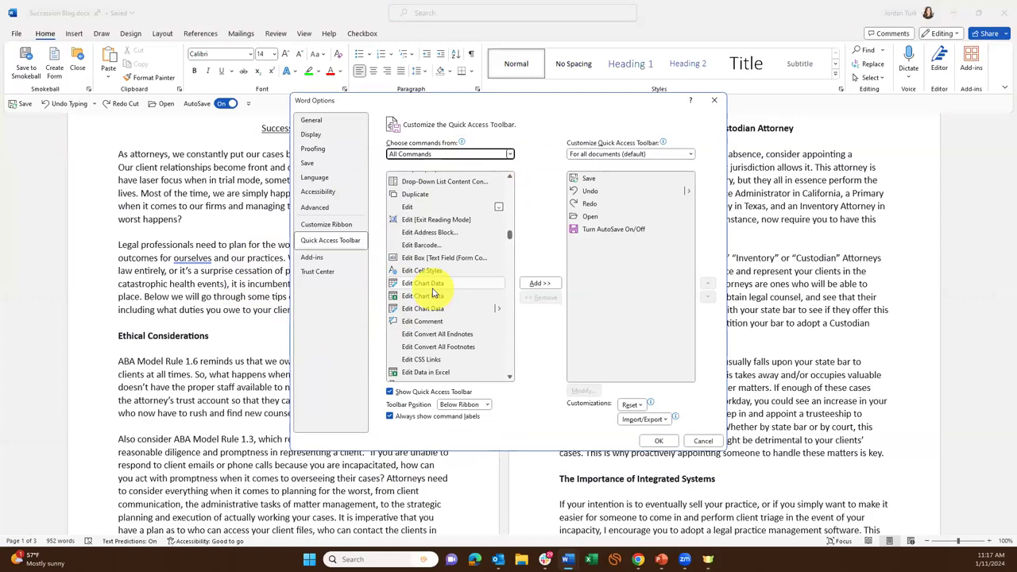
pyautogui.scroll(-2, 434, 292)
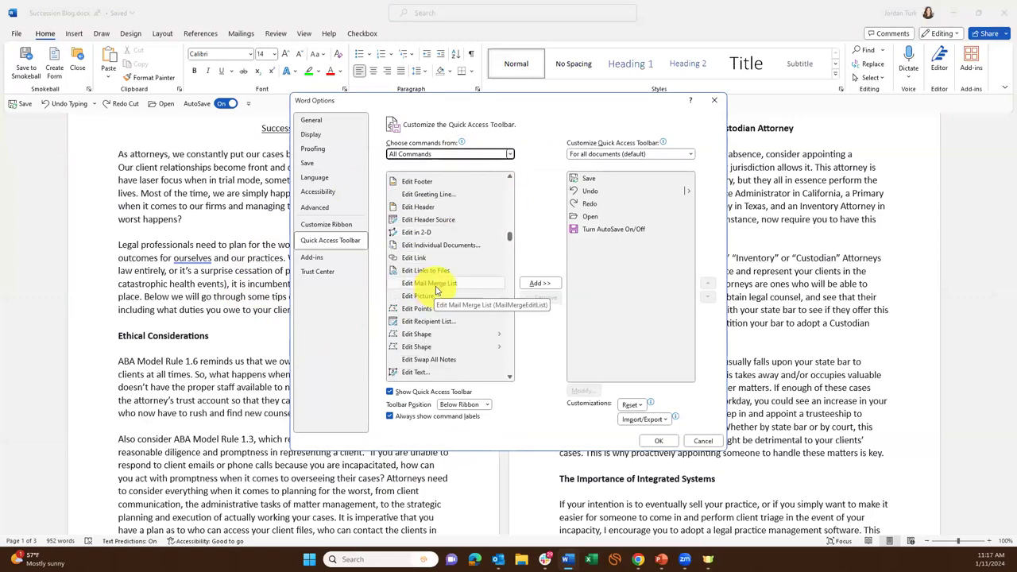
pyautogui.scroll(-7, 439, 294)
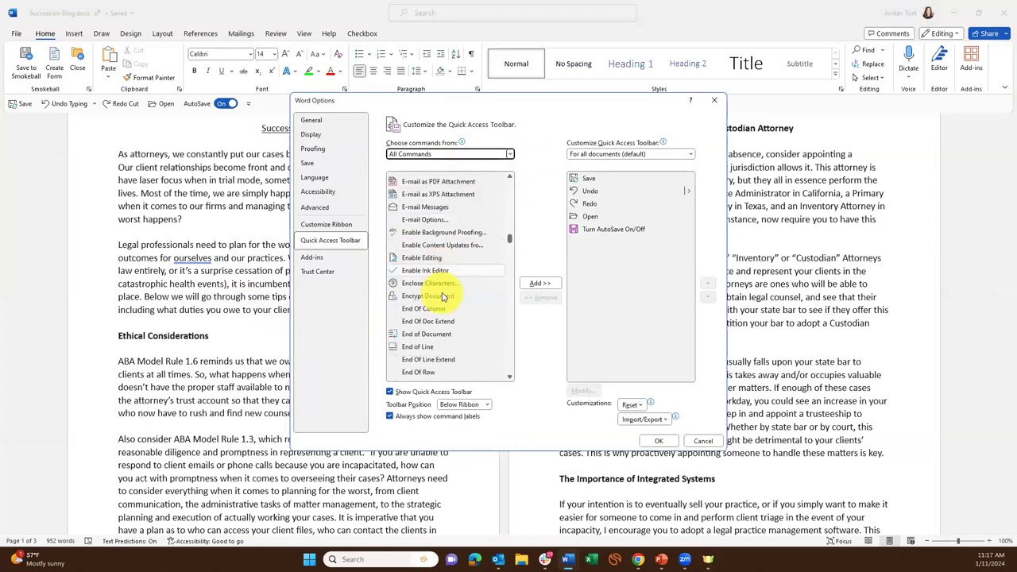
pyautogui.scroll(1, 443, 291)
pyautogui.click(447, 260)
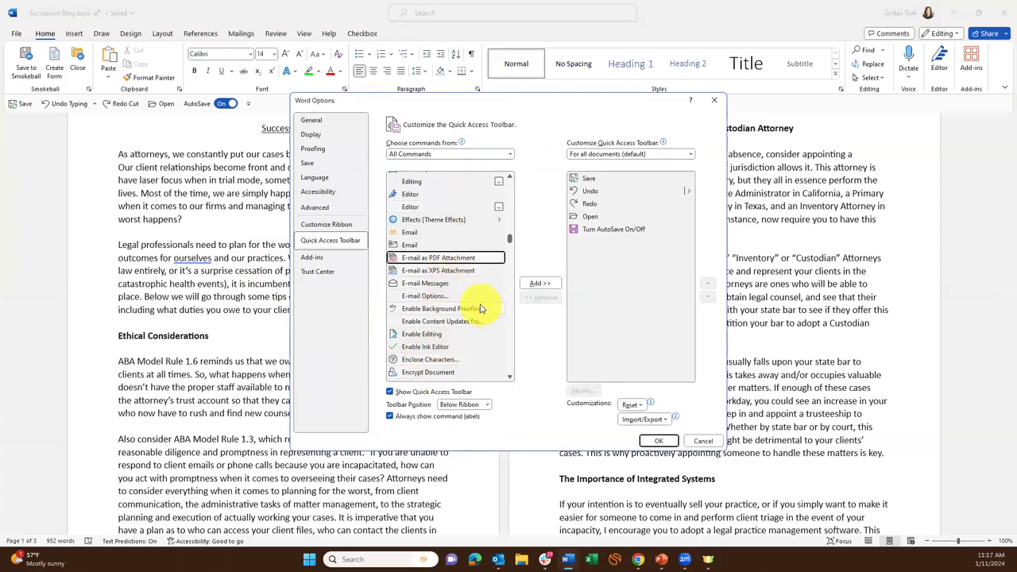
# Add E-mail as PDF Attachment to the Quick Access Toolbar command list.
pyautogui.click(535, 286)
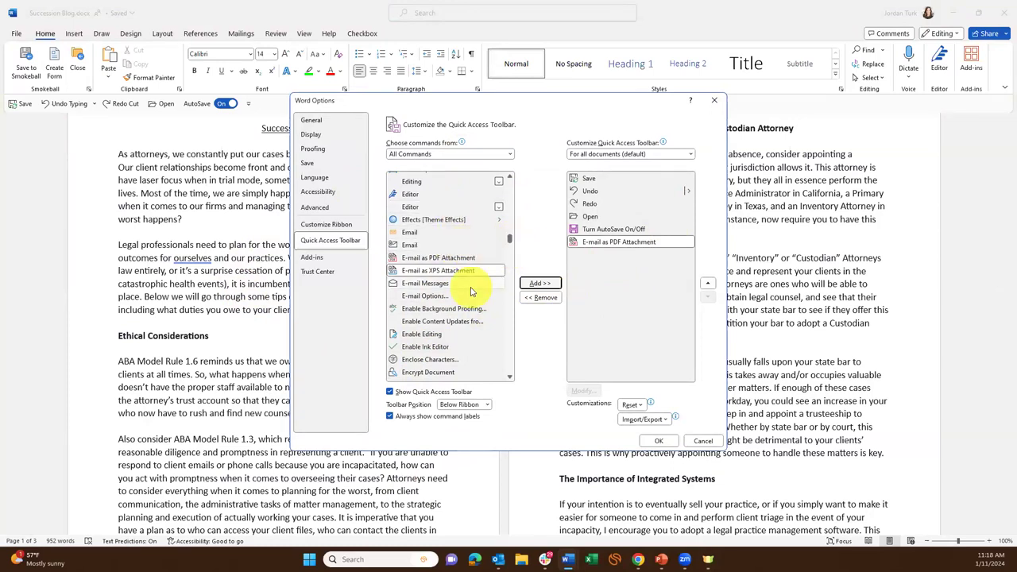
pyautogui.scroll(-1, 469, 278)
pyautogui.moveTo(509, 241); pyautogui.dragTo(513, 288)
pyautogui.scroll(-4, 469, 310)
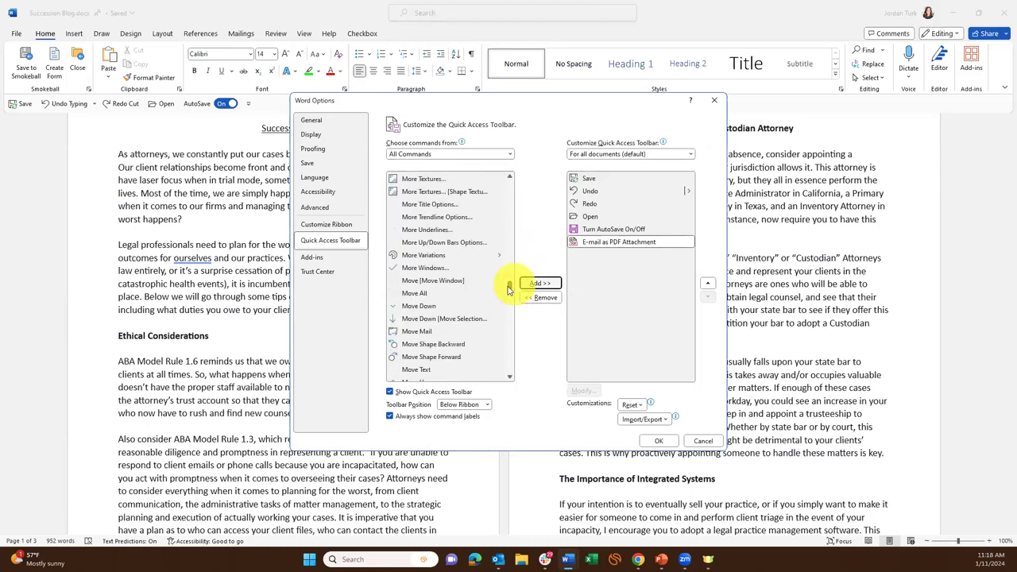
pyautogui.scroll(-2, 468, 340)
pyautogui.scroll(2, 464, 340)
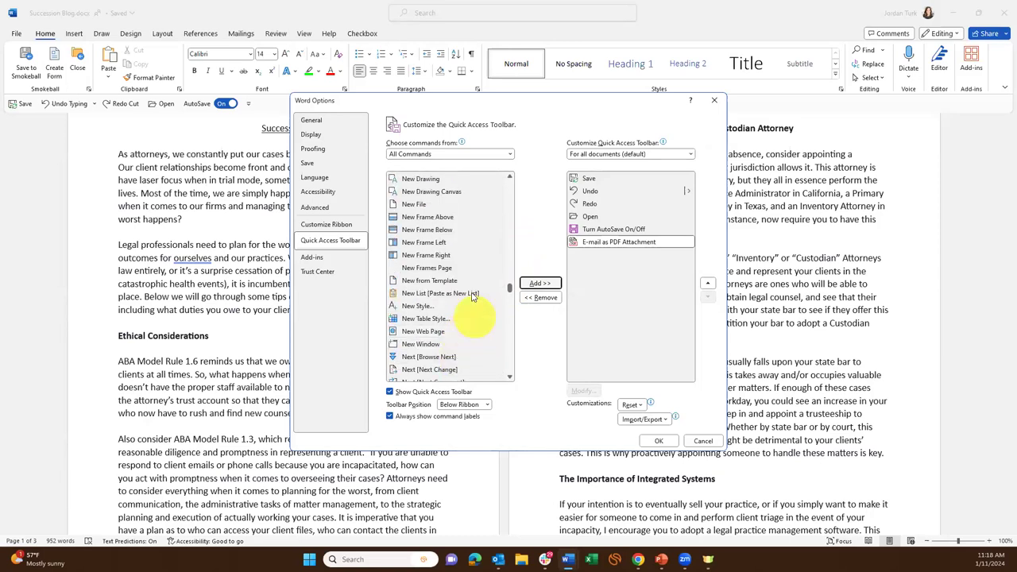
pyautogui.scroll(1, 475, 283)
pyautogui.scroll(2, 475, 283)
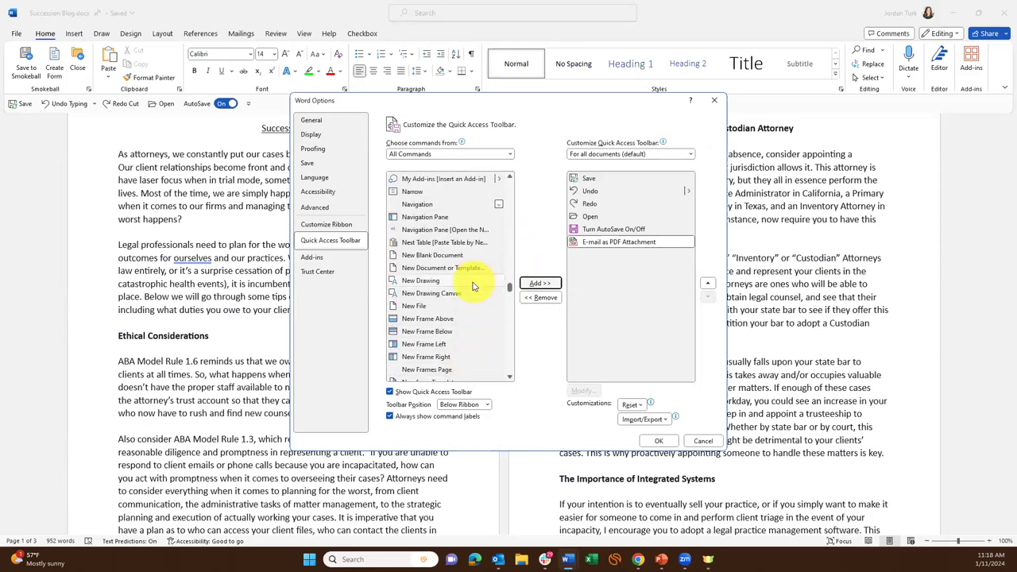
# Add New Blank Document to the Quick Access Toolbar command list.
pyautogui.click(457, 255)
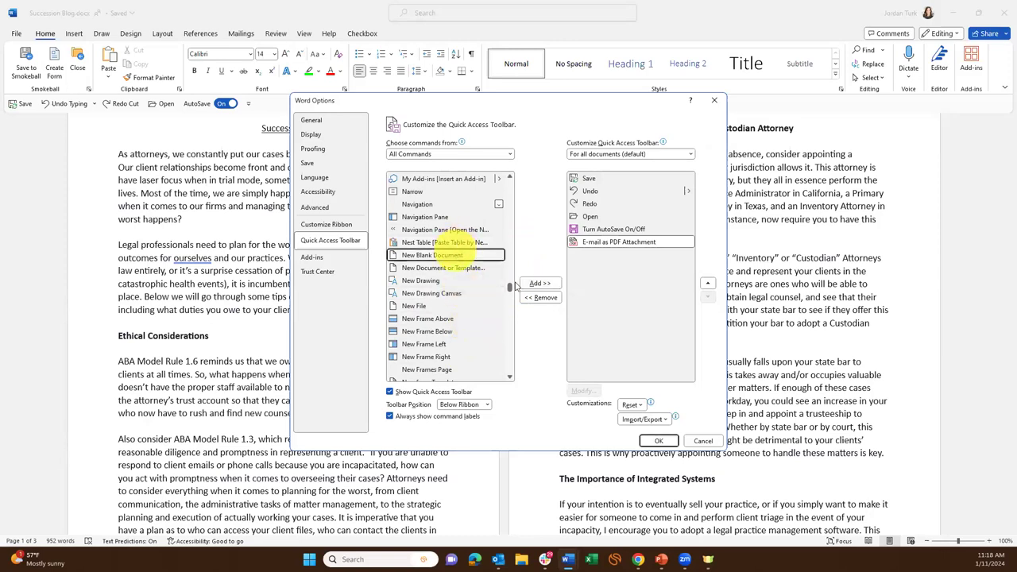
pyautogui.click(539, 284)
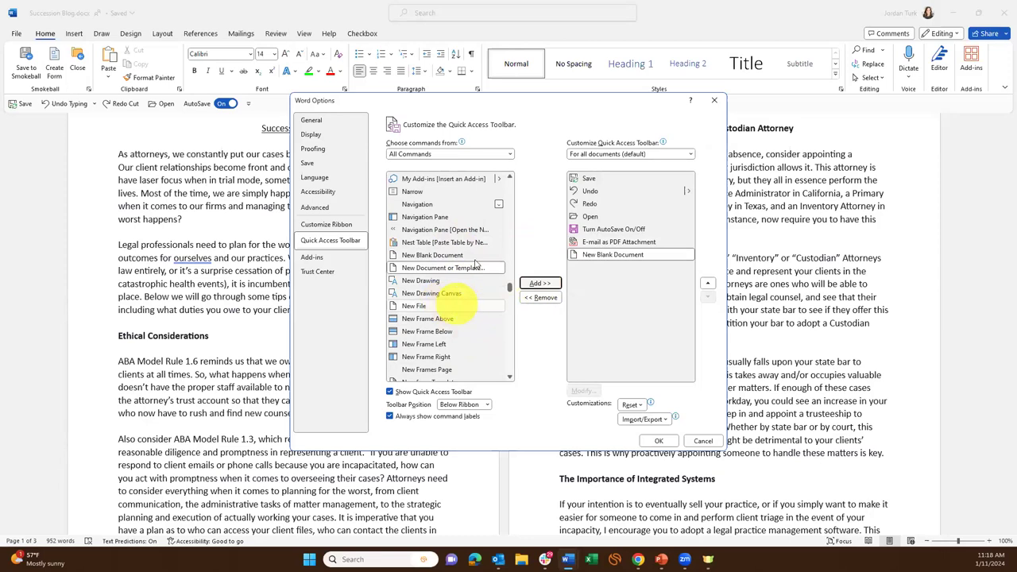
pyautogui.moveTo(511, 293); pyautogui.dragTo(502, 308)
pyautogui.scroll(-15, 449, 308)
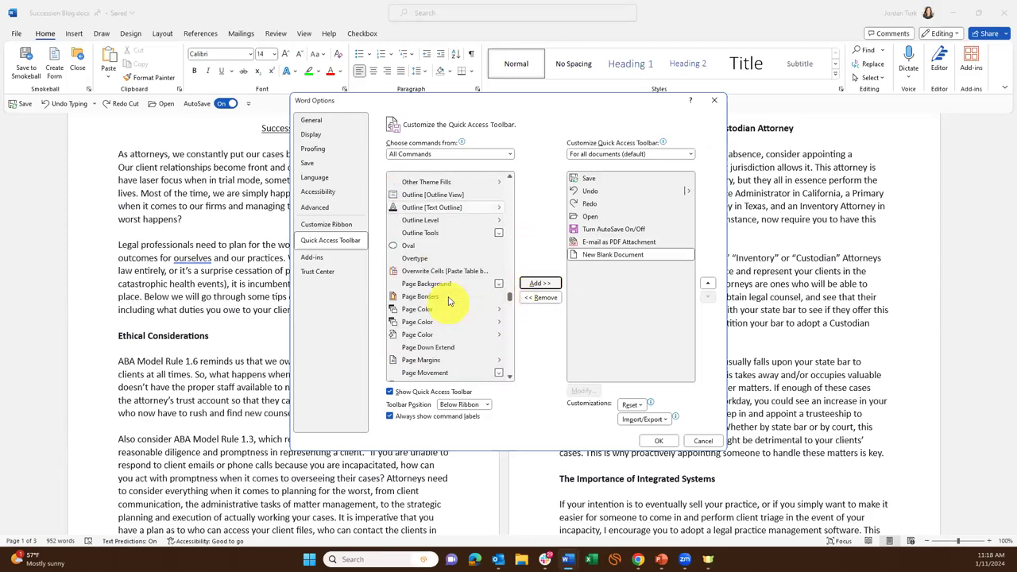
pyautogui.scroll(-15, 511, 347)
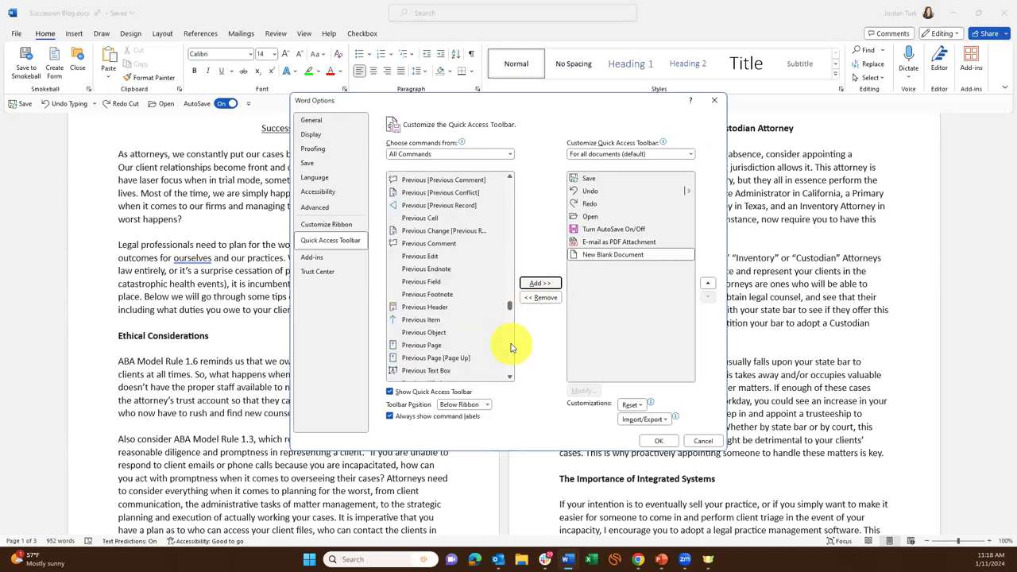
pyautogui.scroll(-15, 511, 347)
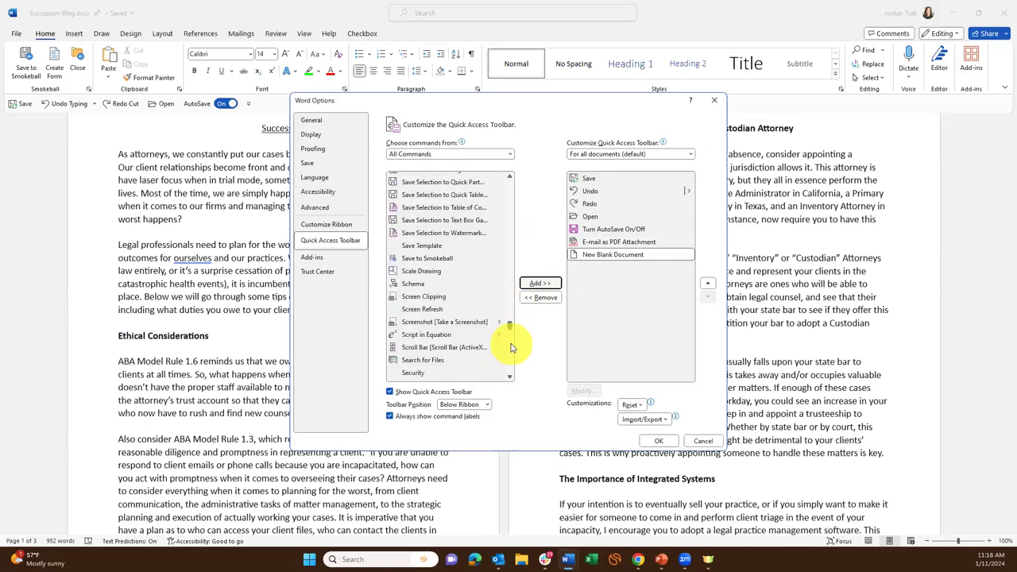
# Scroll the All Commands list down to the Symbol commands.
pyautogui.scroll(-15, 469, 343)
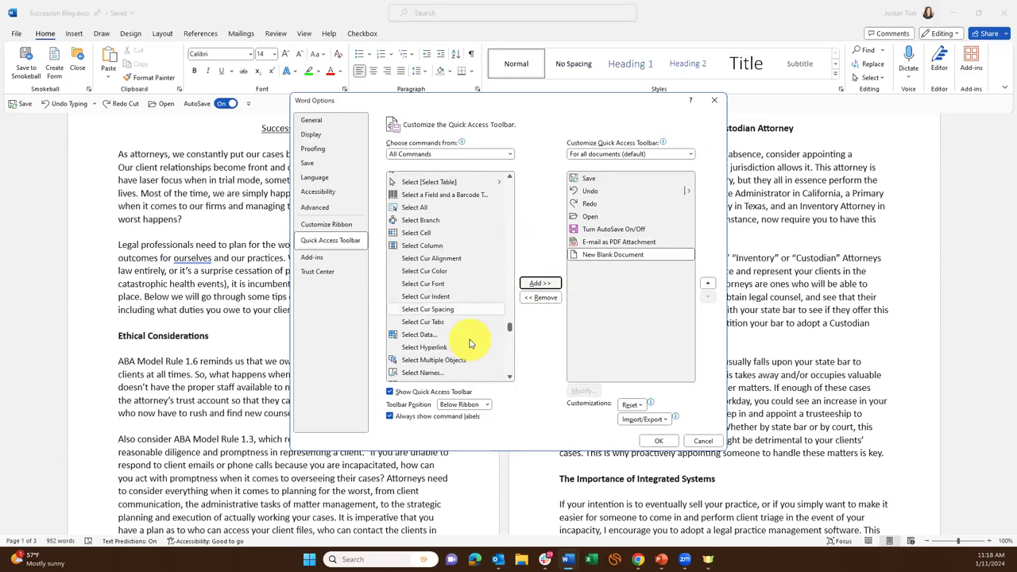
pyautogui.scroll(-6, 469, 340)
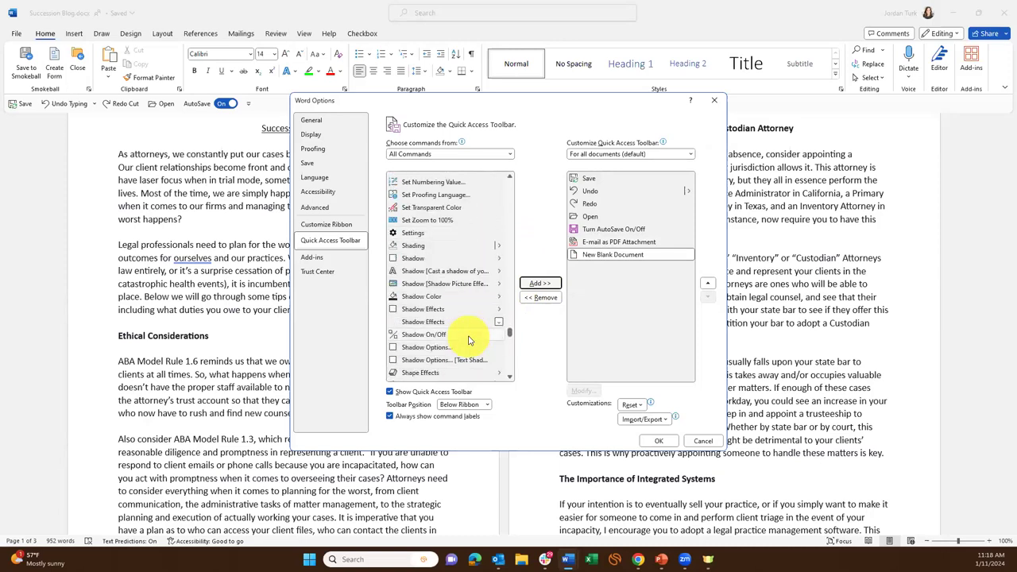
pyautogui.scroll(-8, 440, 331)
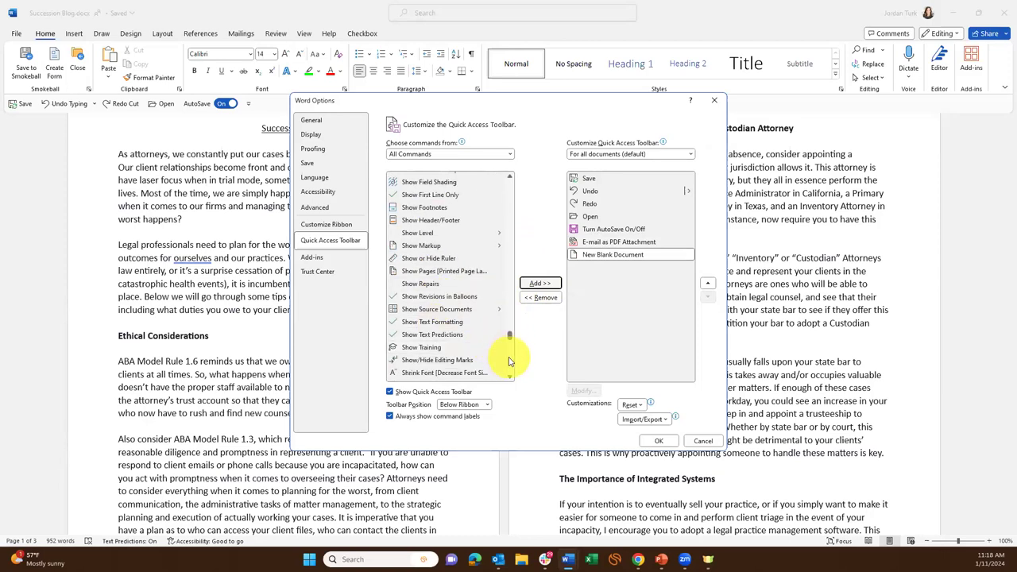
pyautogui.scroll(-15, 510, 357)
pyautogui.scroll(-5, 510, 359)
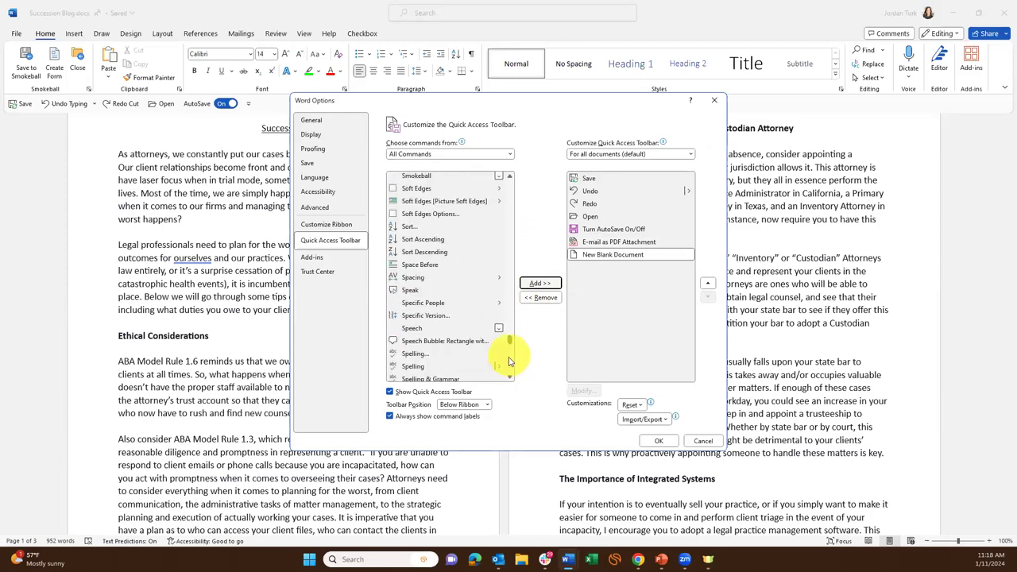
pyautogui.scroll(-5, 510, 361)
pyautogui.scroll(-5, 510, 363)
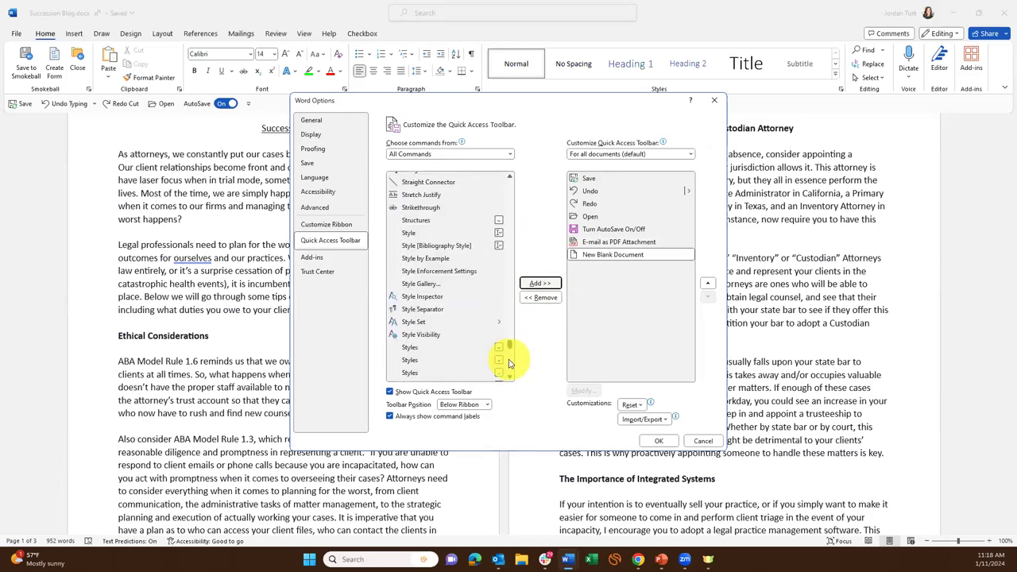
pyautogui.scroll(-5, 510, 367)
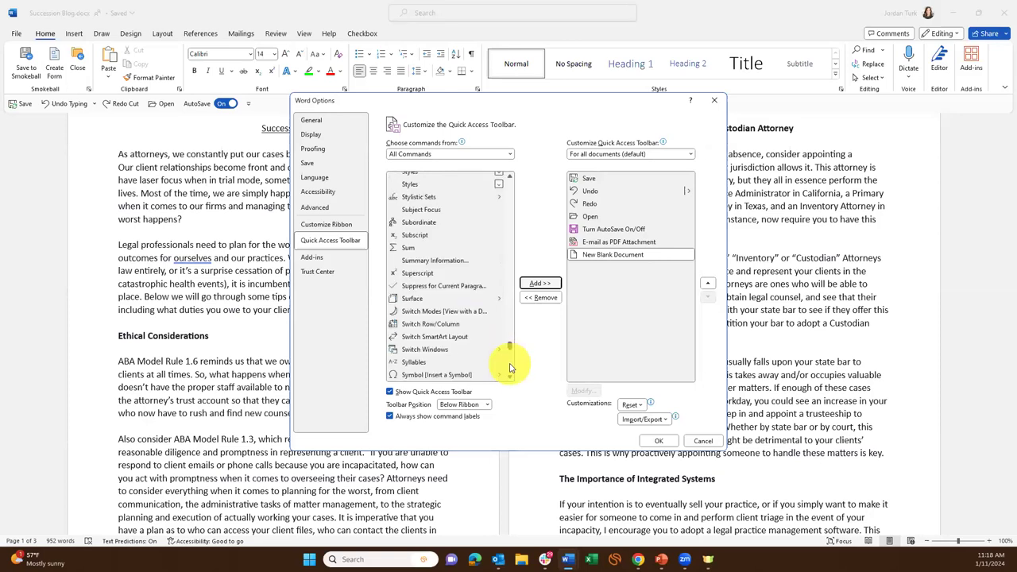
pyautogui.click(511, 380)
pyautogui.click(511, 379)
pyautogui.click(511, 379)
# Add Symbol [Insert a Symbol] to the toolbar list after New Blank Document.
pyautogui.click(469, 341)
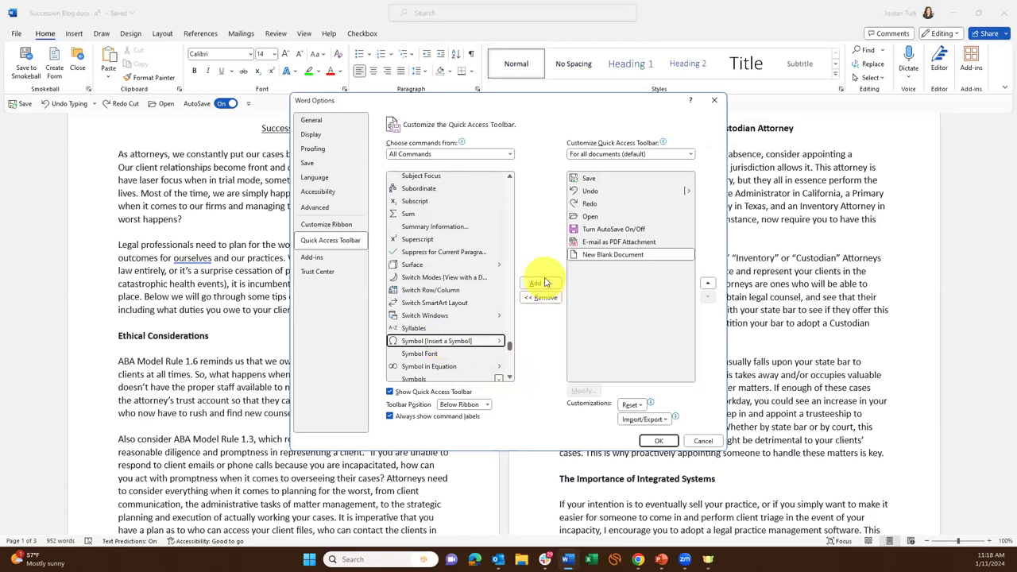
pyautogui.click(543, 284)
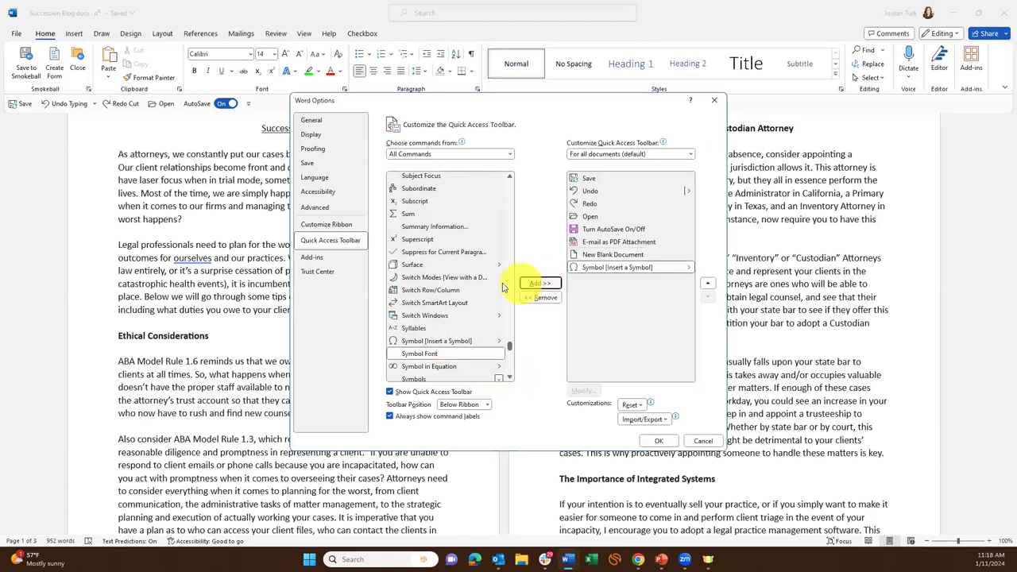
pyautogui.moveTo(510, 344); pyautogui.dragTo(510, 267)
pyautogui.scroll(5, 509, 183)
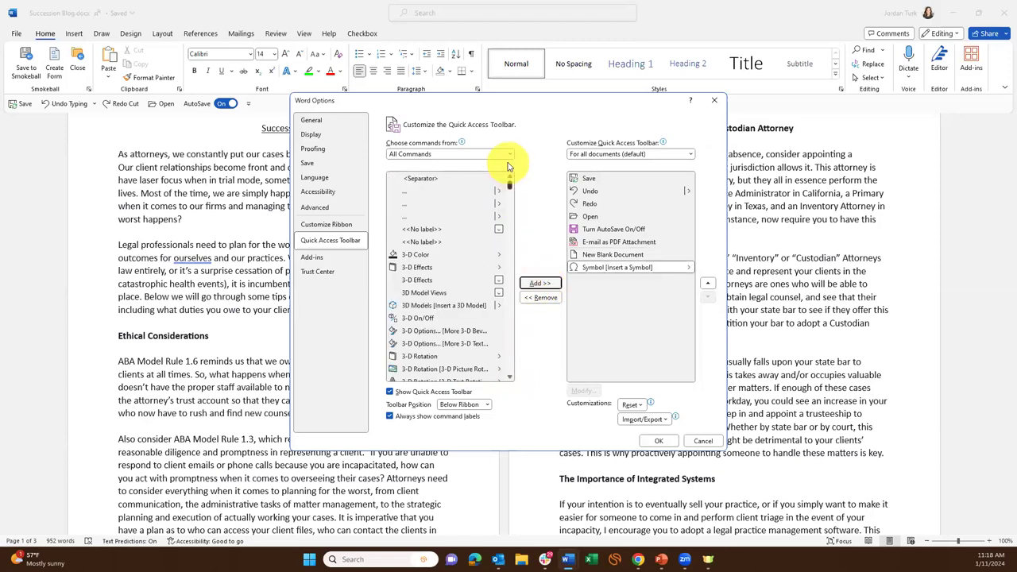
pyautogui.scroll(10, 454, 343)
pyautogui.scroll(-10, 508, 353)
# Add AutoCorrect Options to the toolbar list and confirm Word Options with OK.
pyautogui.scroll(-10, 511, 353)
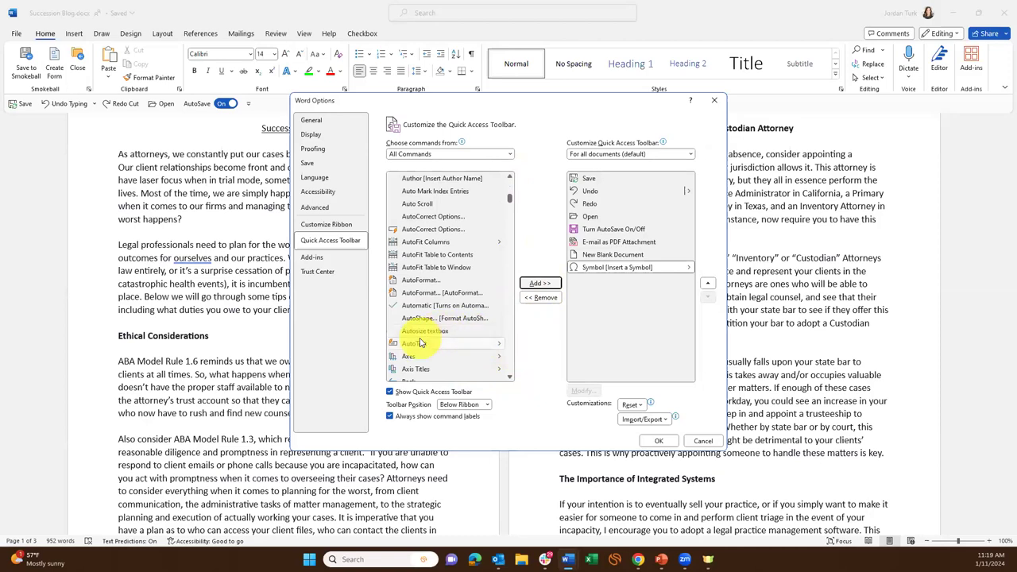
pyautogui.click(452, 231)
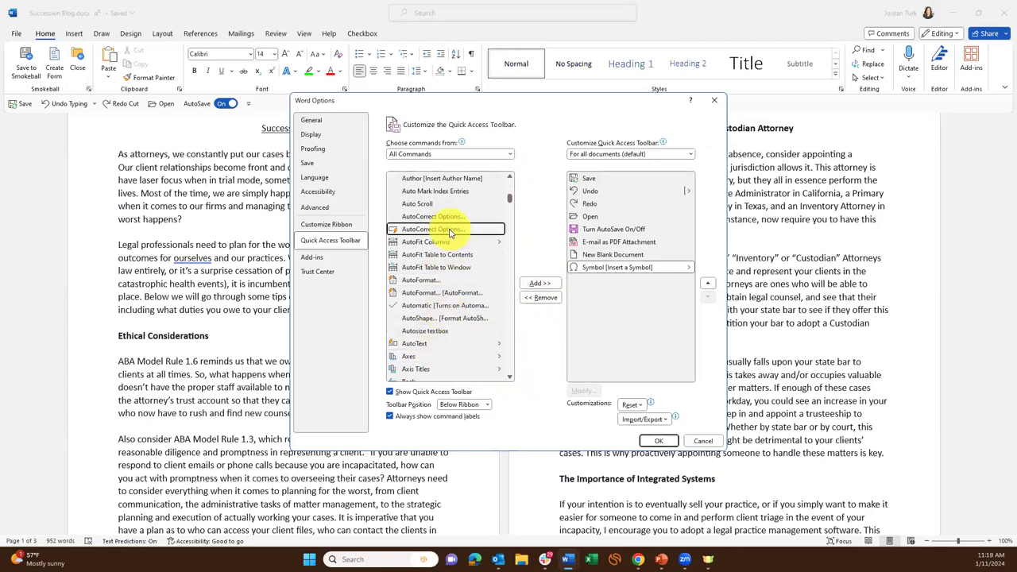
pyautogui.click(540, 283)
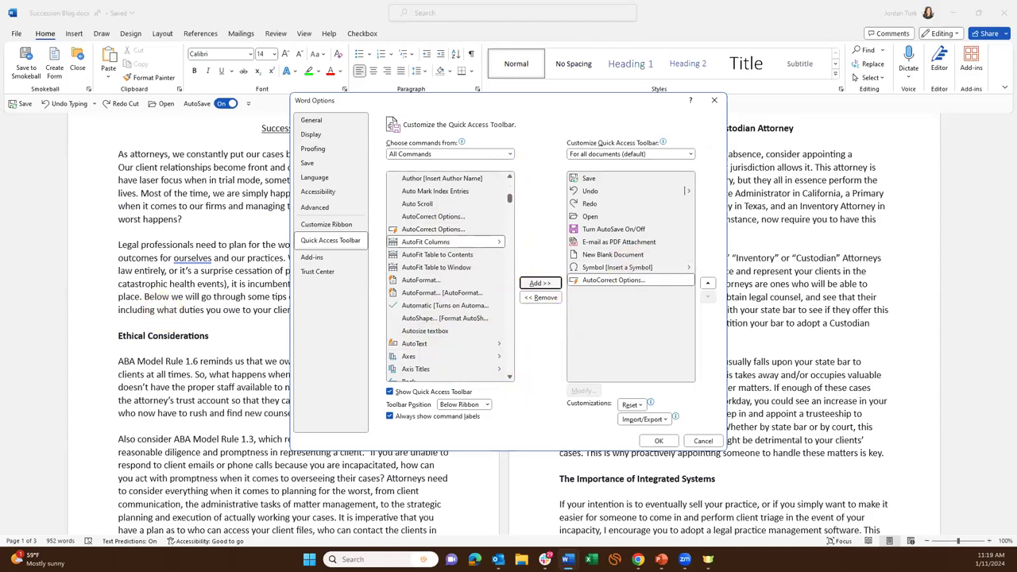
pyautogui.click(659, 441)
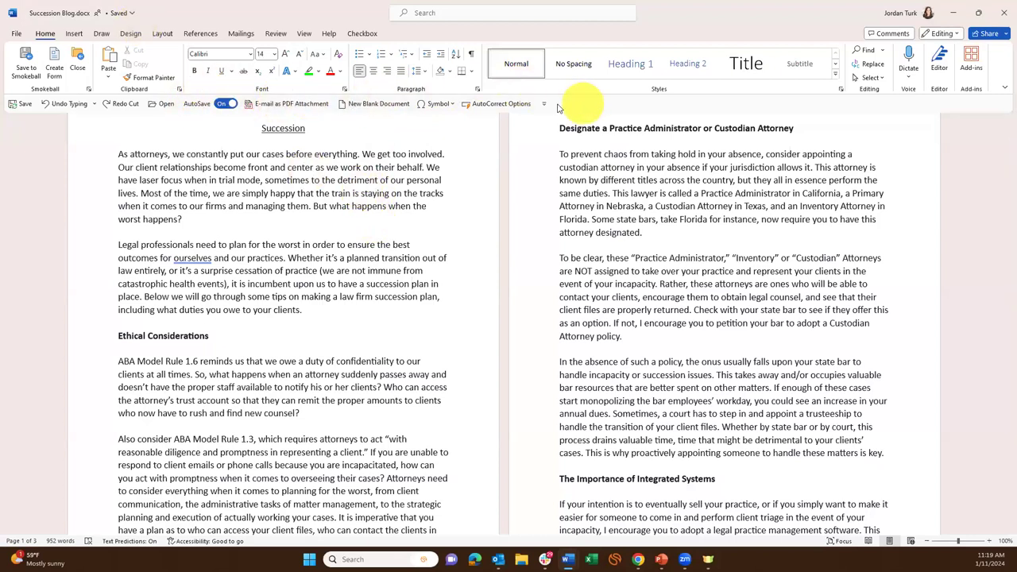
pyautogui.rightClick(441, 104)
pyautogui.click(284, 185)
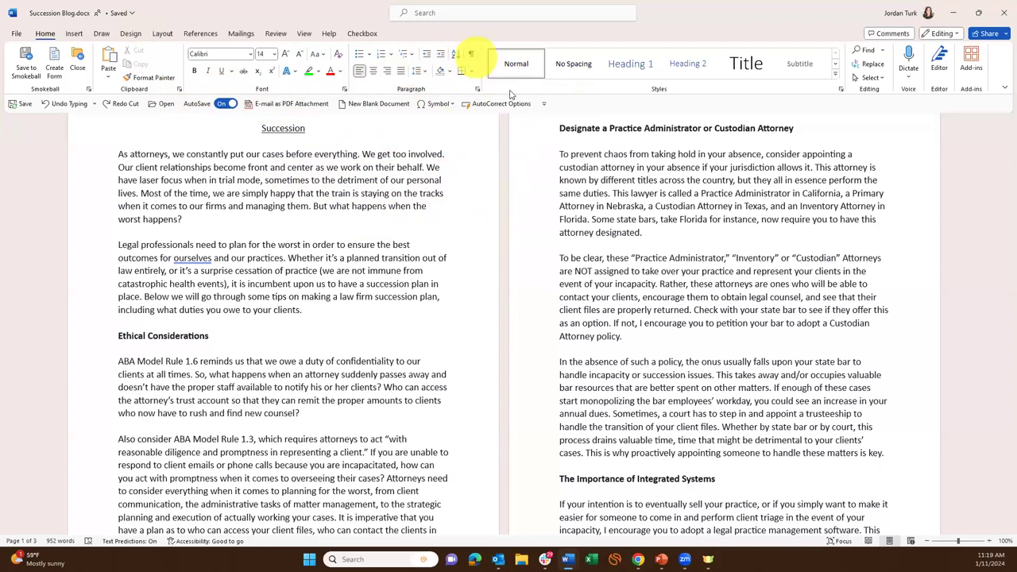
pyautogui.click(74, 34)
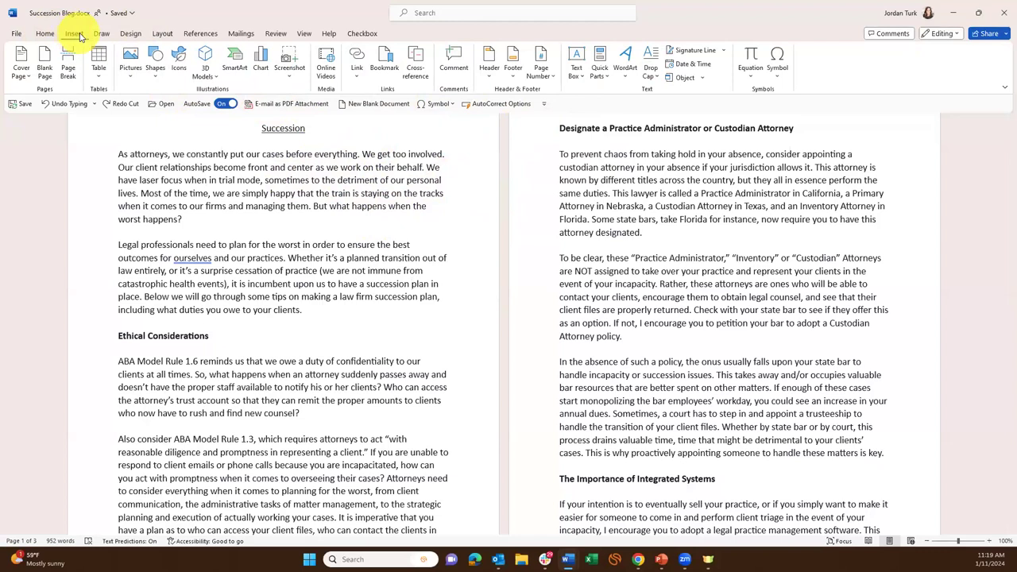
pyautogui.click(164, 34)
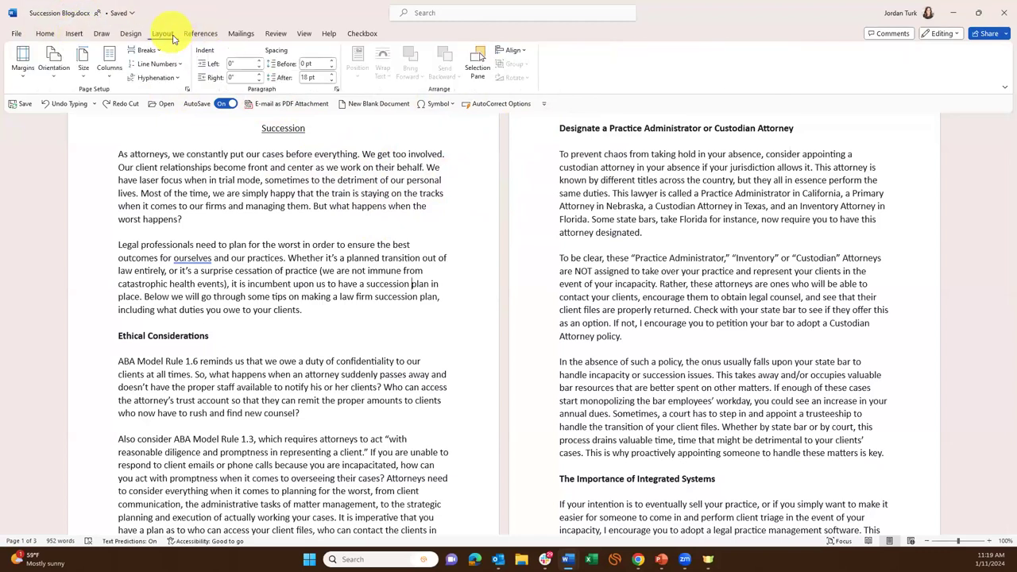
pyautogui.click(44, 34)
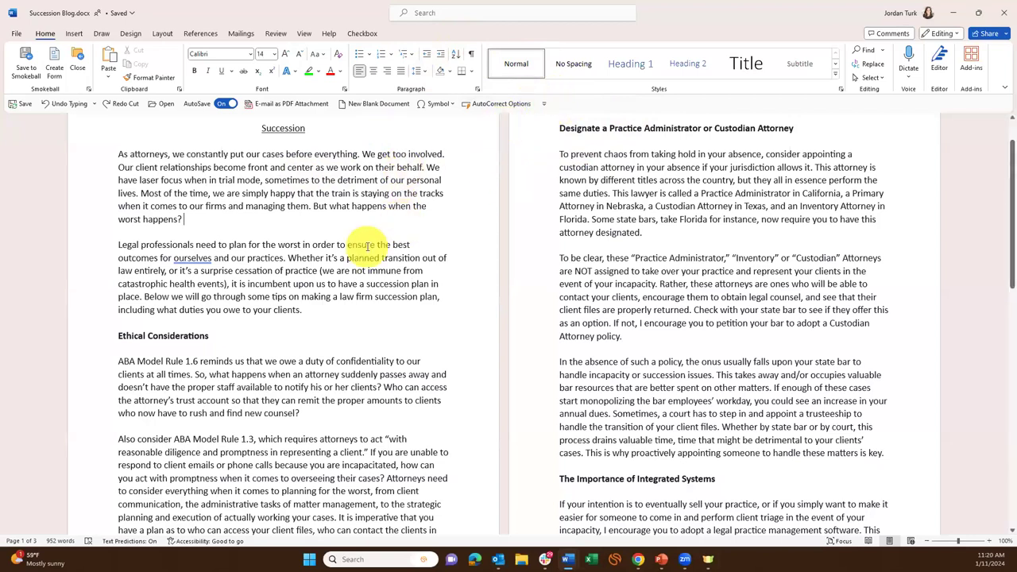
pyautogui.scroll(1, 365, 246)
pyautogui.scroll(-1, 367, 247)
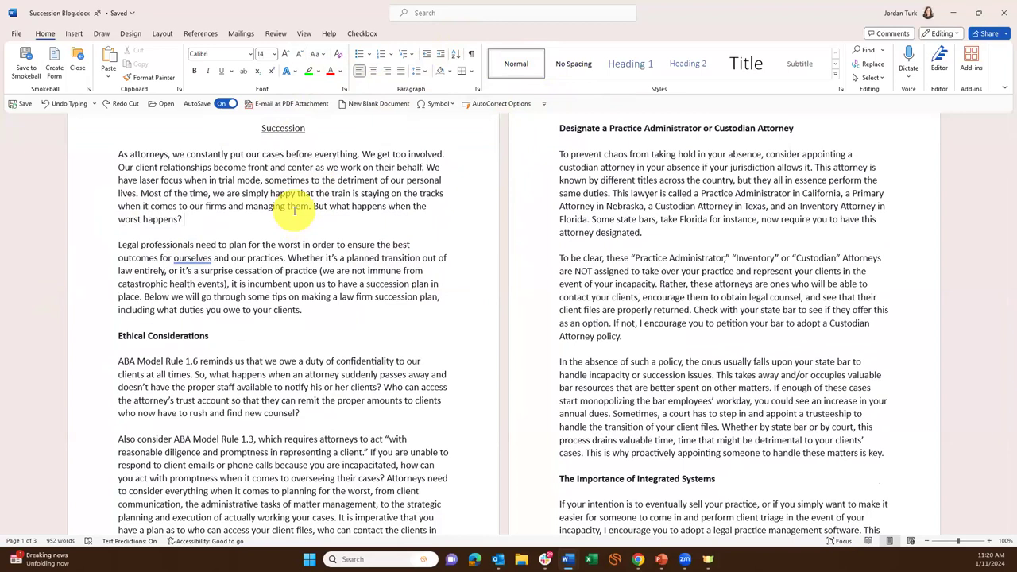
pyautogui.scroll(1, 294, 209)
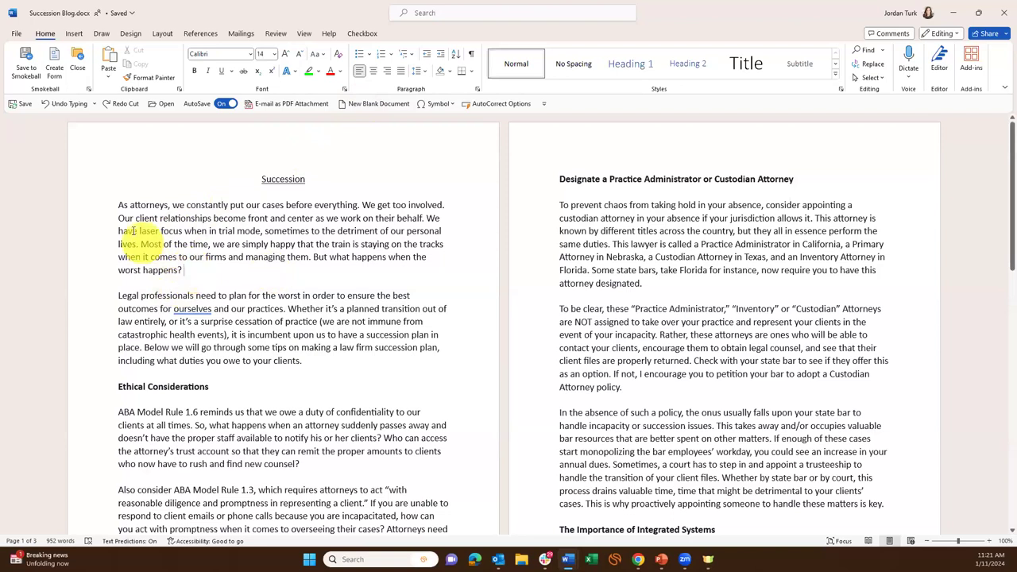
# Select the opening paragraph and choose Insert > Quick Parts > AutoText > Save Selection to AutoText Gallery.
pyautogui.tripleClick(116, 206)
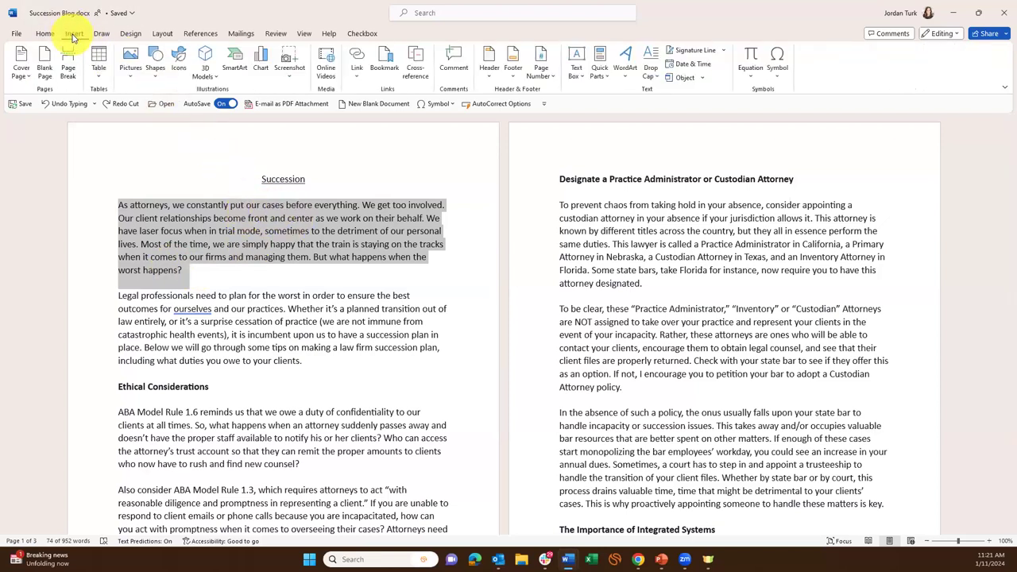
pyautogui.click(73, 34)
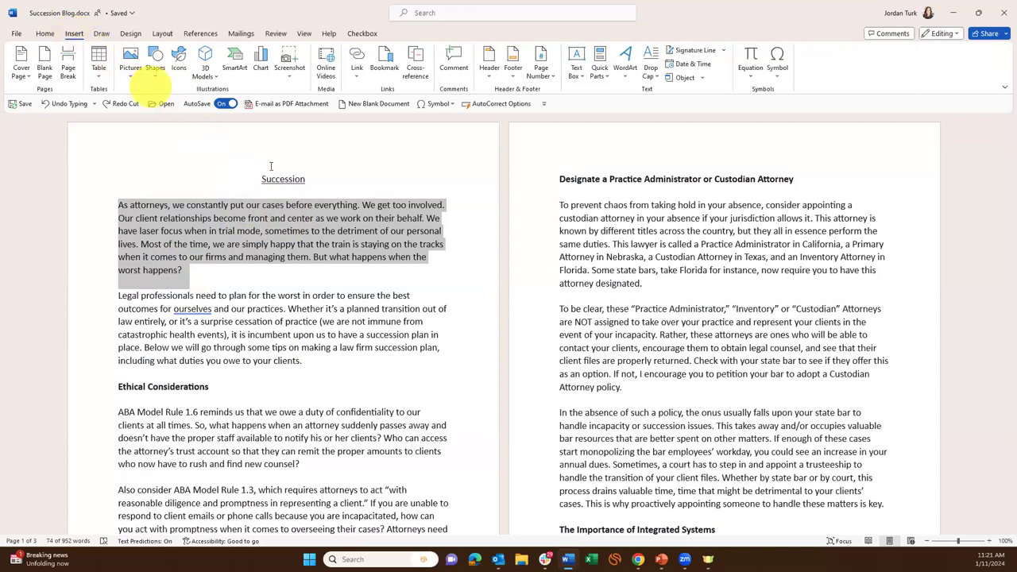
pyautogui.click(602, 73)
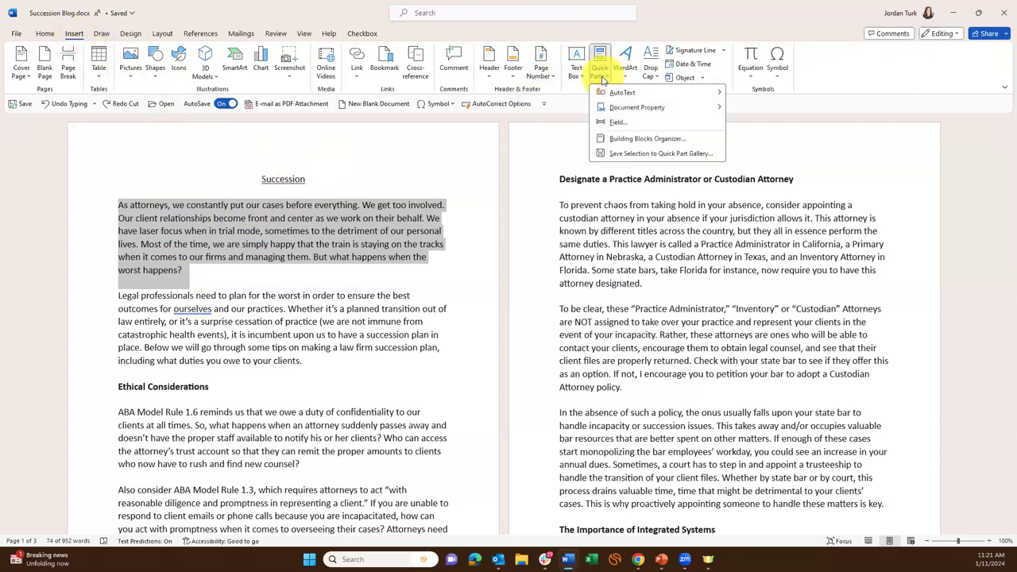
pyautogui.moveTo(616, 93)
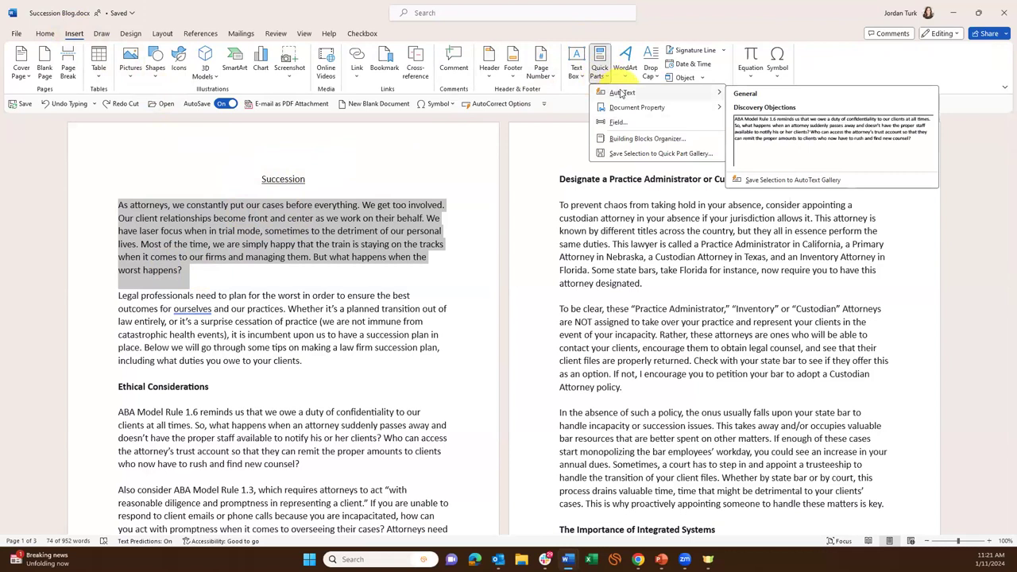
pyautogui.click(805, 181)
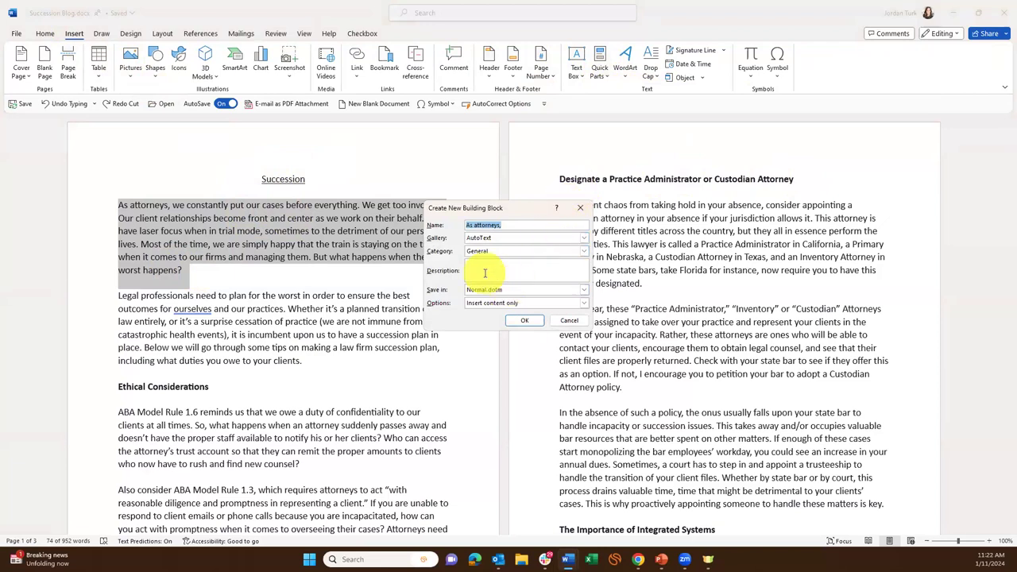
# Name the new AutoText entry 'Discovery Objection' and confirm it.
pyautogui.write('Discovery Objection')
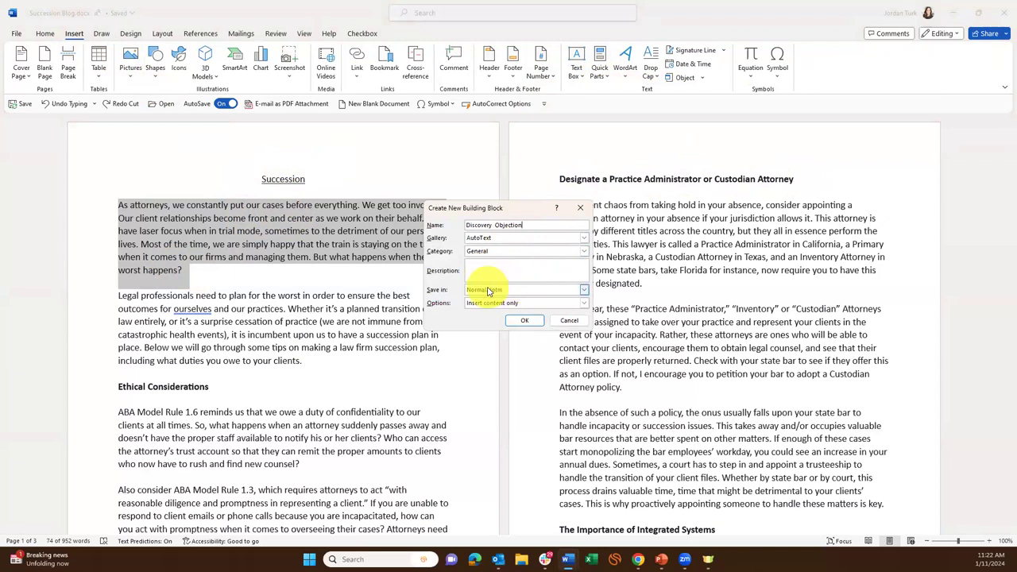
pyautogui.click(520, 322)
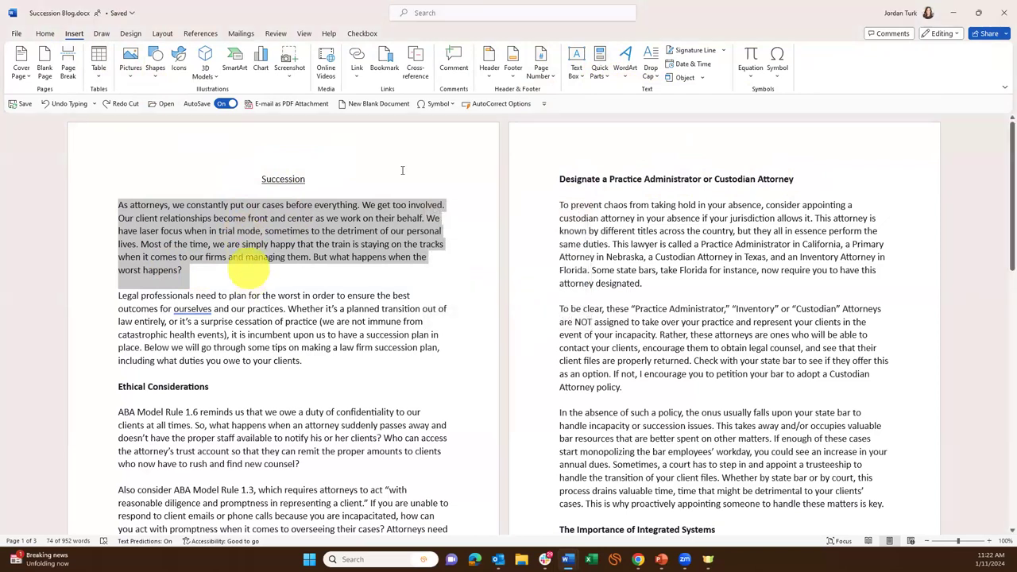
# Check Discovery Objection is in the AutoText list, then add an empty paragraph after 'worst happens?'.
pyautogui.click(602, 80)
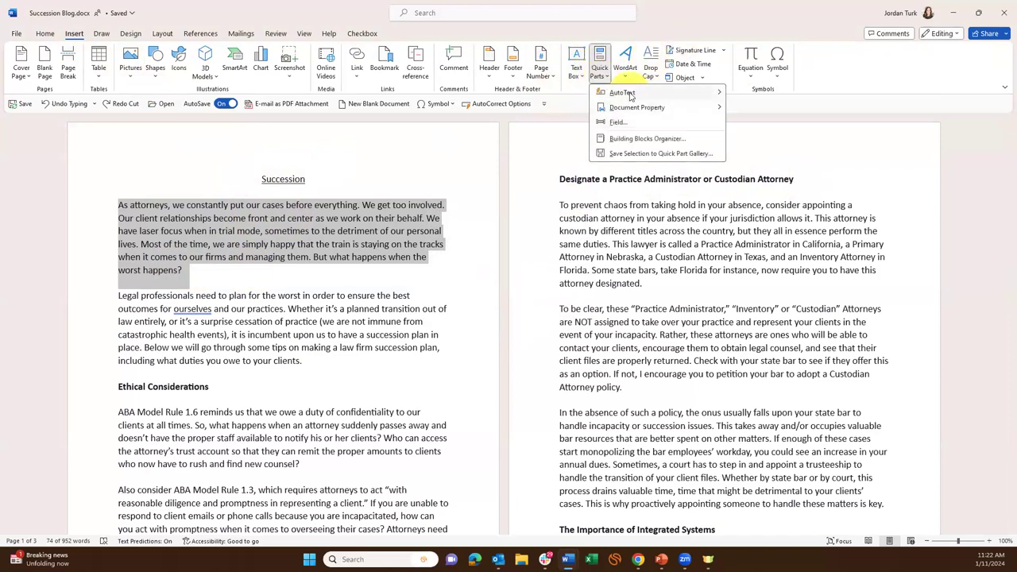
pyautogui.moveTo(635, 92)
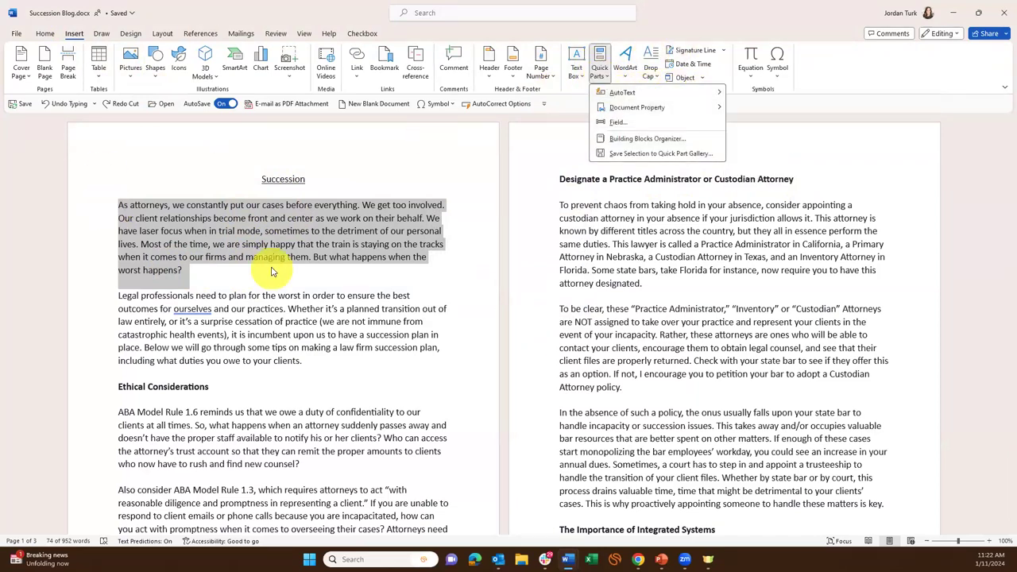
pyautogui.press('Escape')
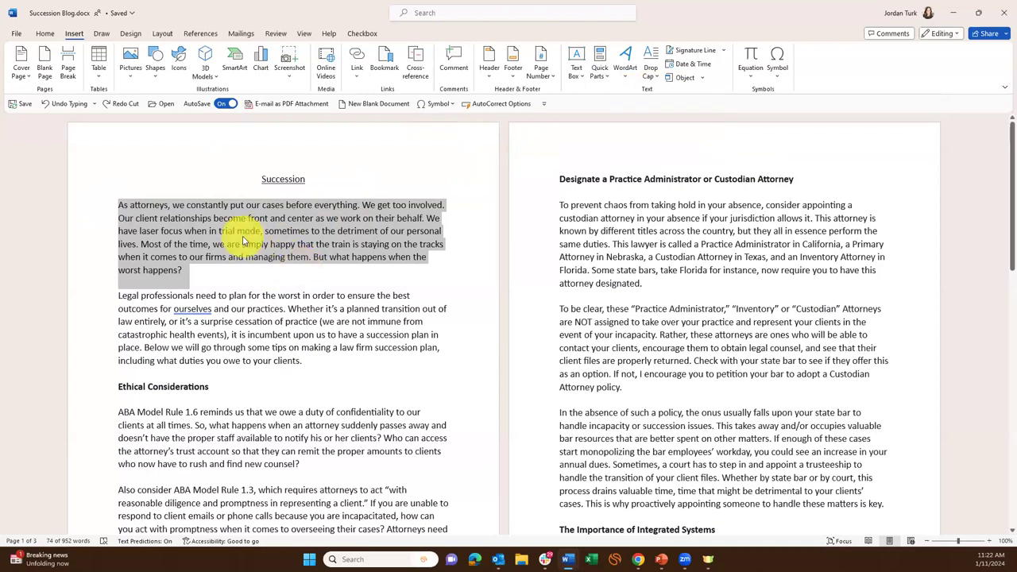
pyautogui.click(215, 279)
pyautogui.press('Return')
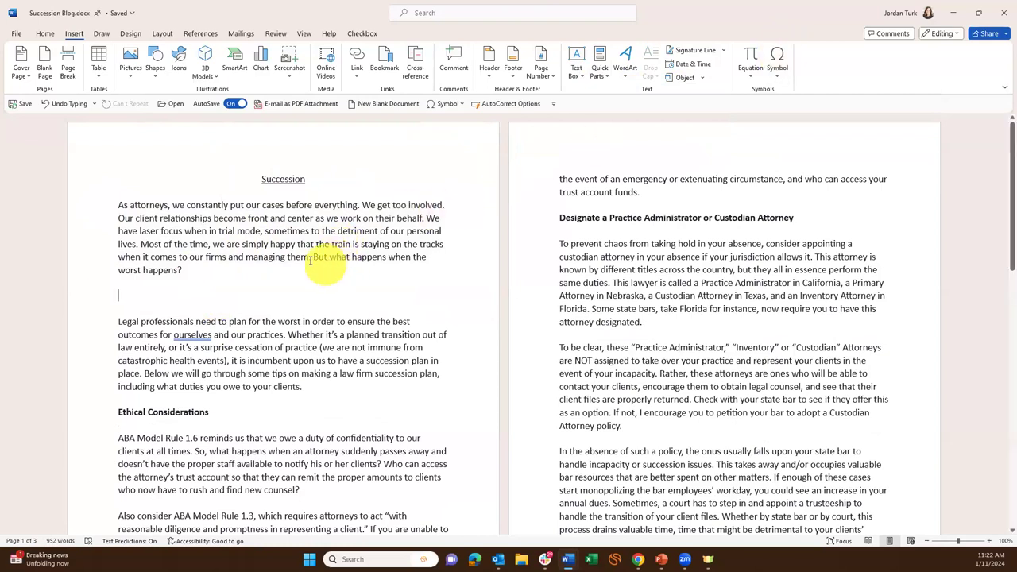
# Insert the Discovery Objection AutoText by typing 'discover', then delete the duplicate paragraph.
pyautogui.write('discover')
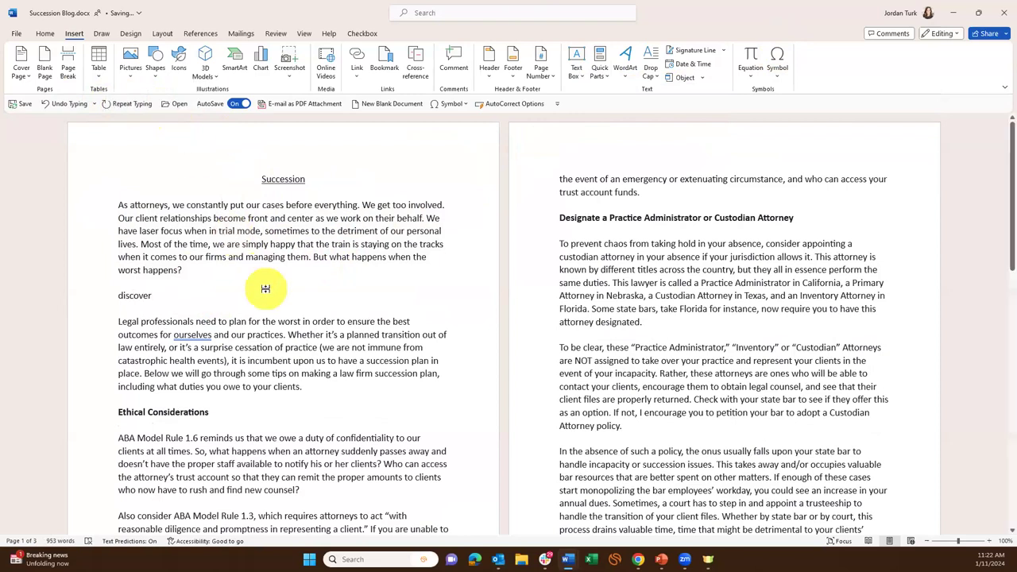
pyautogui.press('Return')
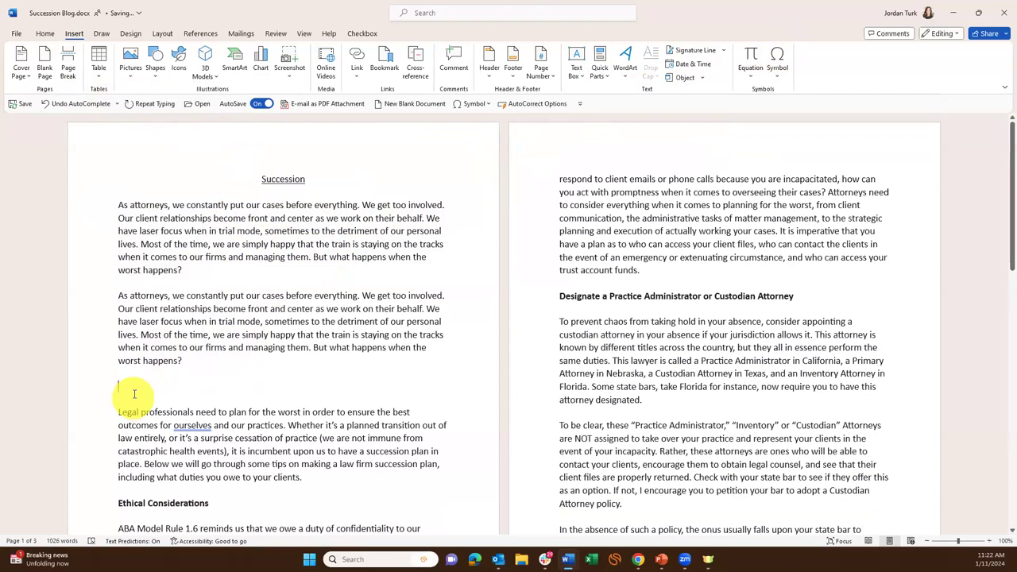
pyautogui.moveTo(117, 375); pyautogui.dragTo(95, 272)
pyautogui.moveTo(191, 367); pyautogui.dragTo(103, 295)
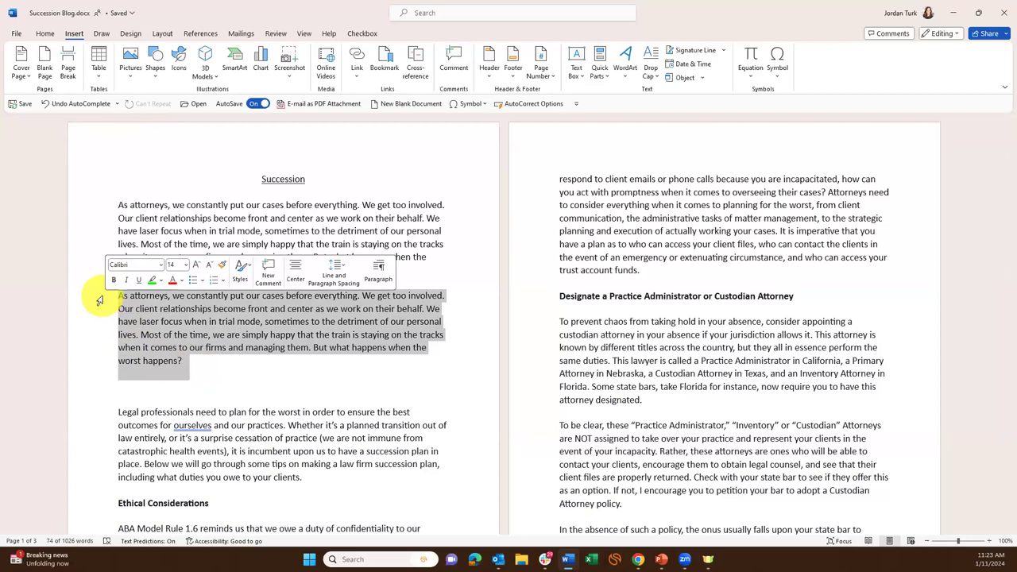
pyautogui.press('Delete')
# Try expanding 'discovery objections' with F3, then clear the test text and the empty line.
pyautogui.write('discovery objections')
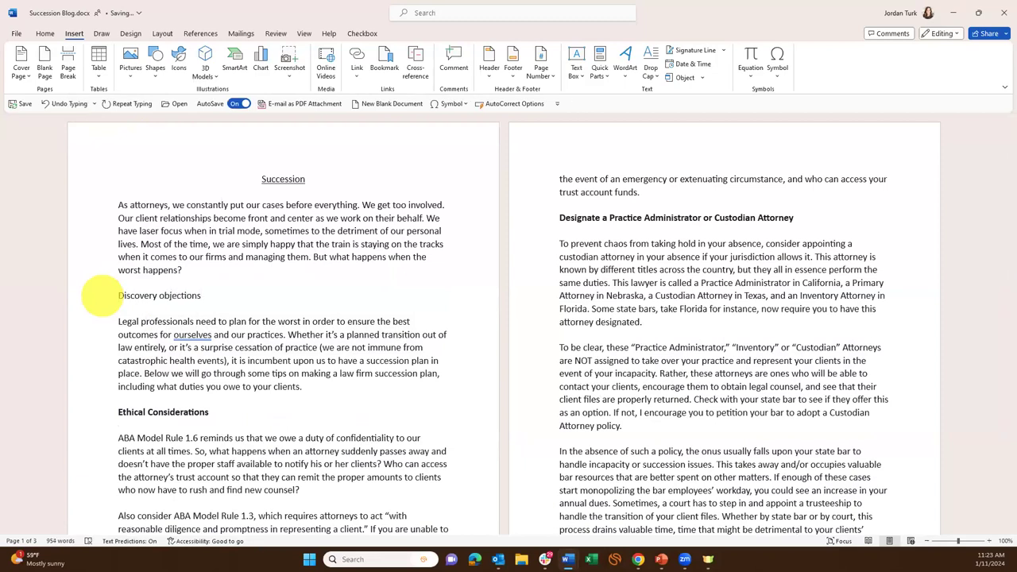
pyautogui.press('F3')
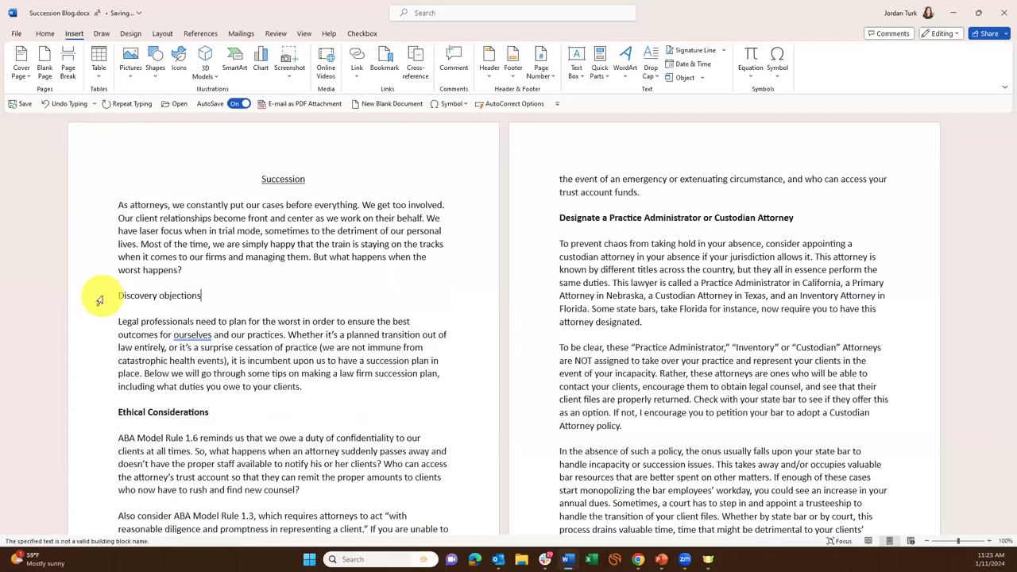
pyautogui.press('BackSpace')
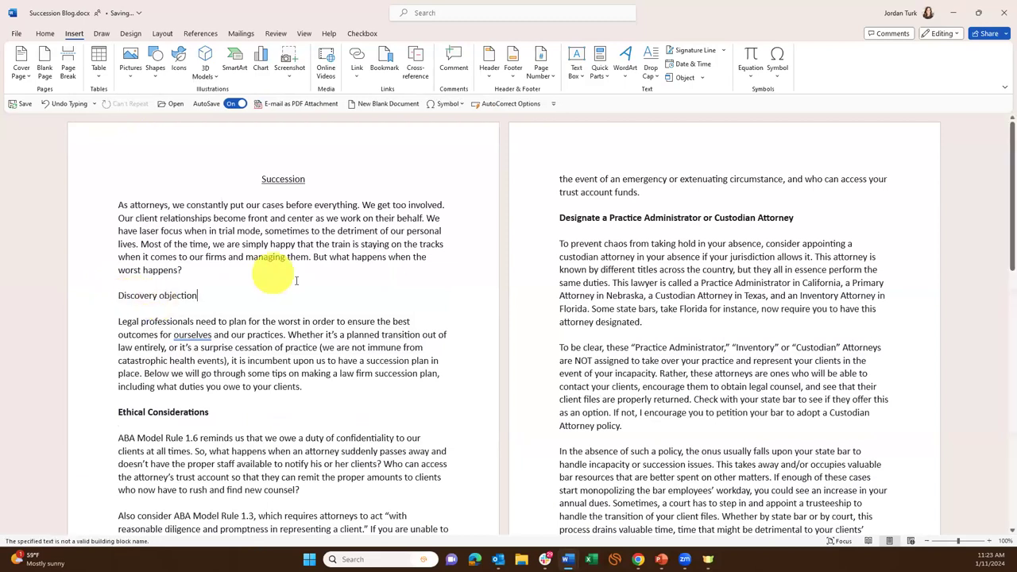
pyautogui.click(113, 305)
pyautogui.write('disco')
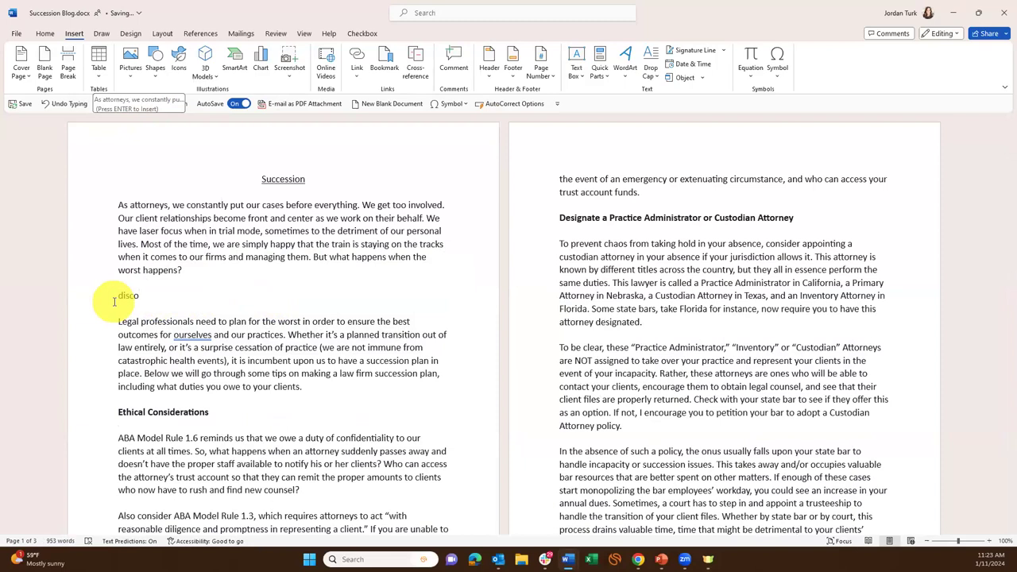
pyautogui.press('BackSpace')
pyautogui.press('BackSpace')
pyautogui.press('BackSpace')
pyautogui.press('BackSpace')
pyautogui.press('BackSpace')
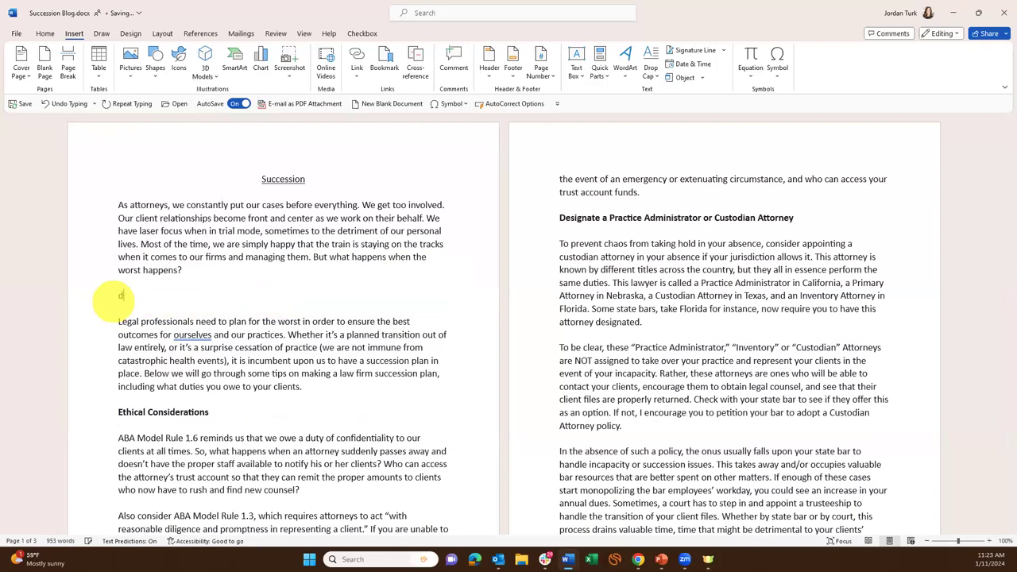
pyautogui.press('BackSpace')
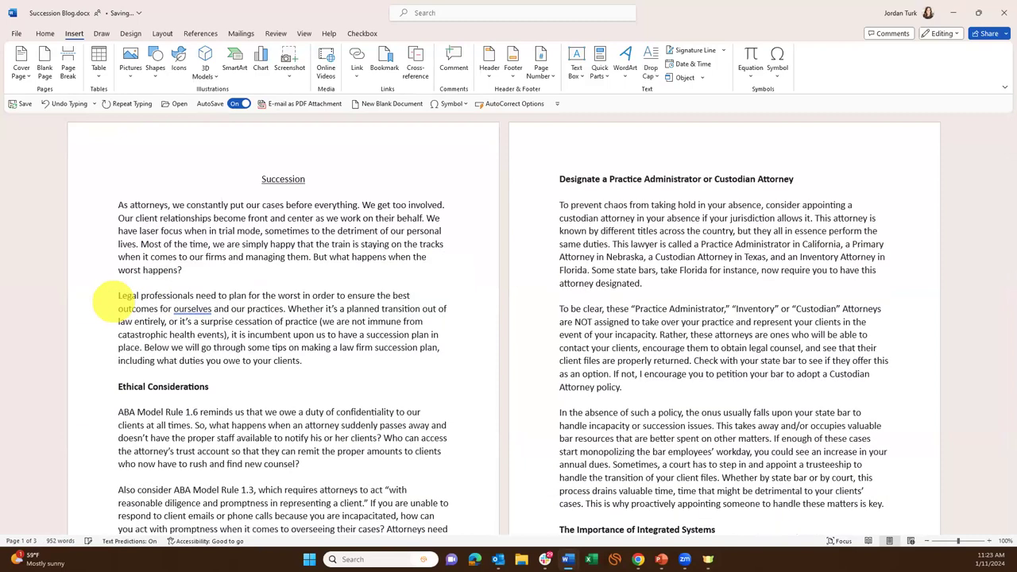
# Add AutoText from Insert > Quick Parts to the Quick Access Toolbar, then open and close its new button.
pyautogui.click(600, 70)
pyautogui.moveTo(622, 98)
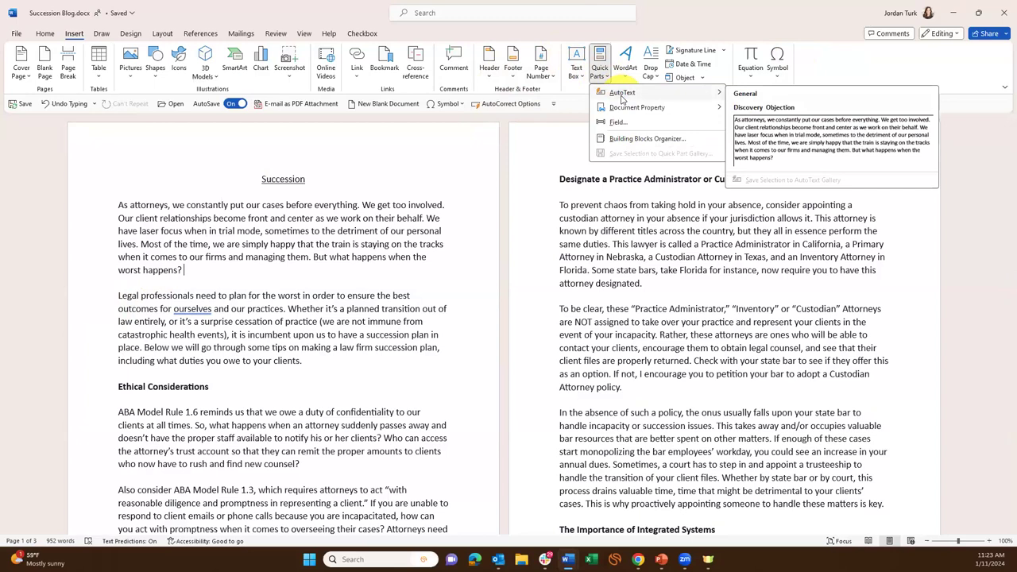
pyautogui.rightClick(623, 98)
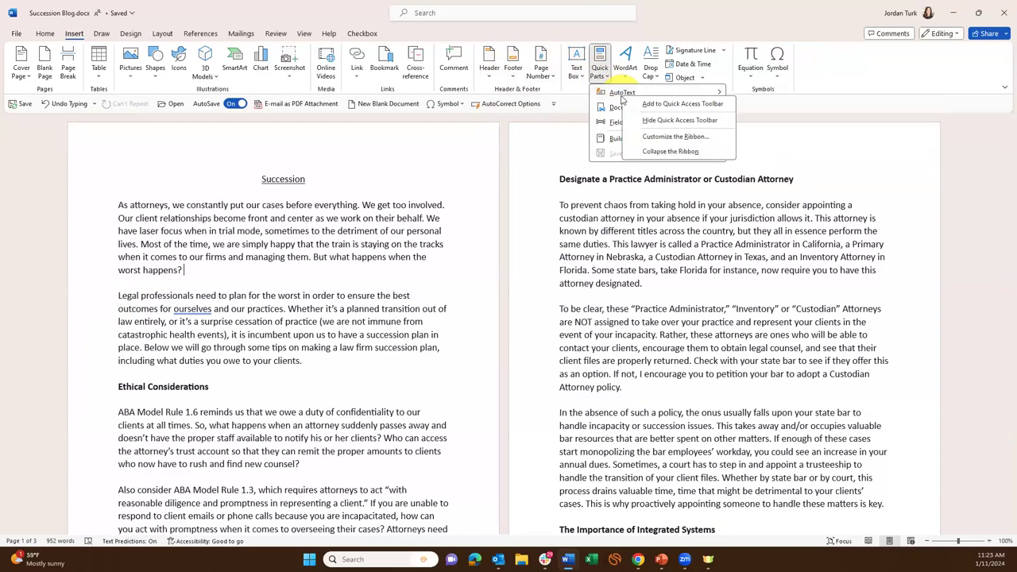
pyautogui.click(655, 104)
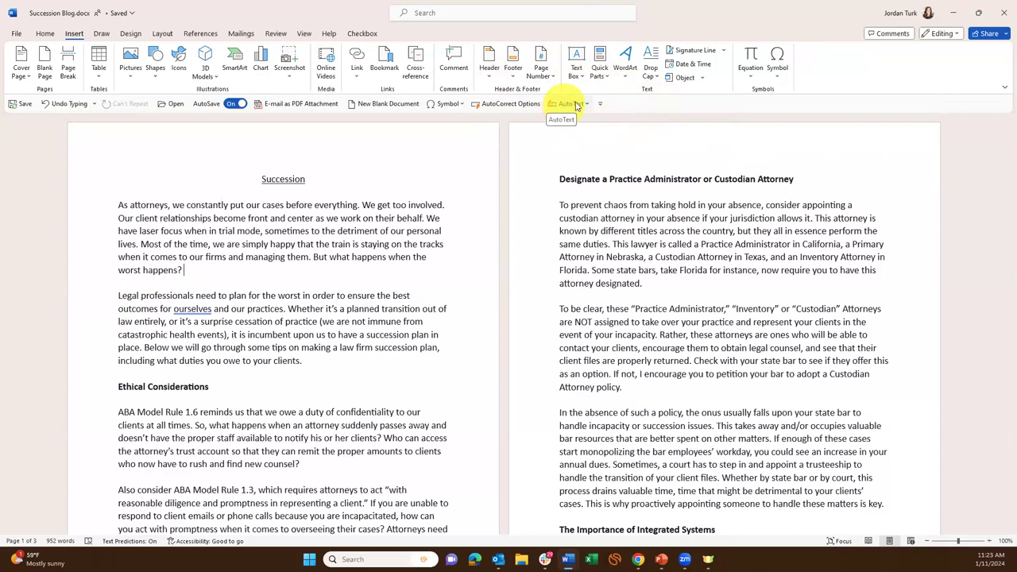
pyautogui.click(587, 105)
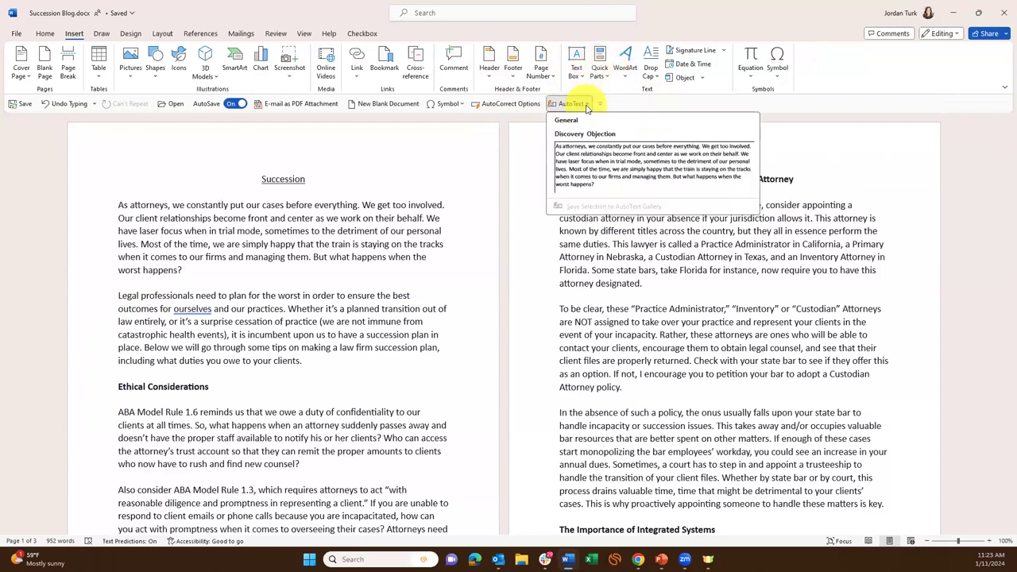
pyautogui.click(588, 105)
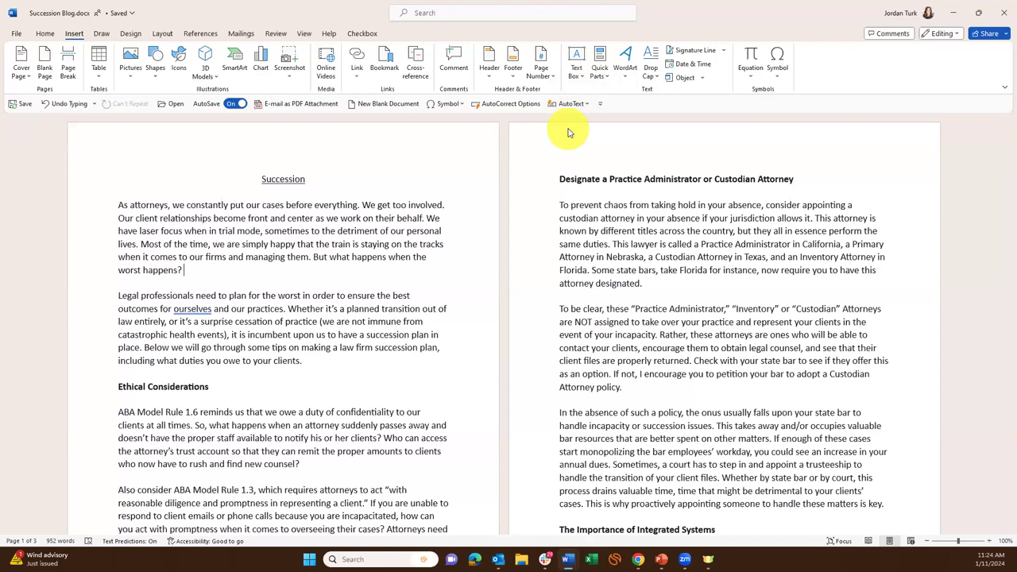
# Select 'attorneys' in the first paragraph and open Replace with it as the search term.
pyautogui.click(375, 218)
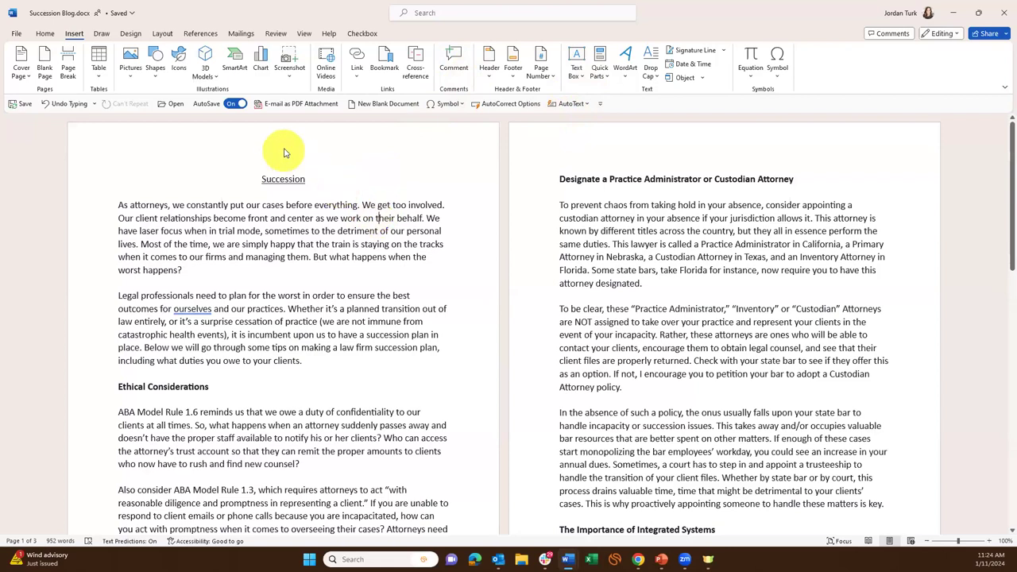
pyautogui.click(44, 33)
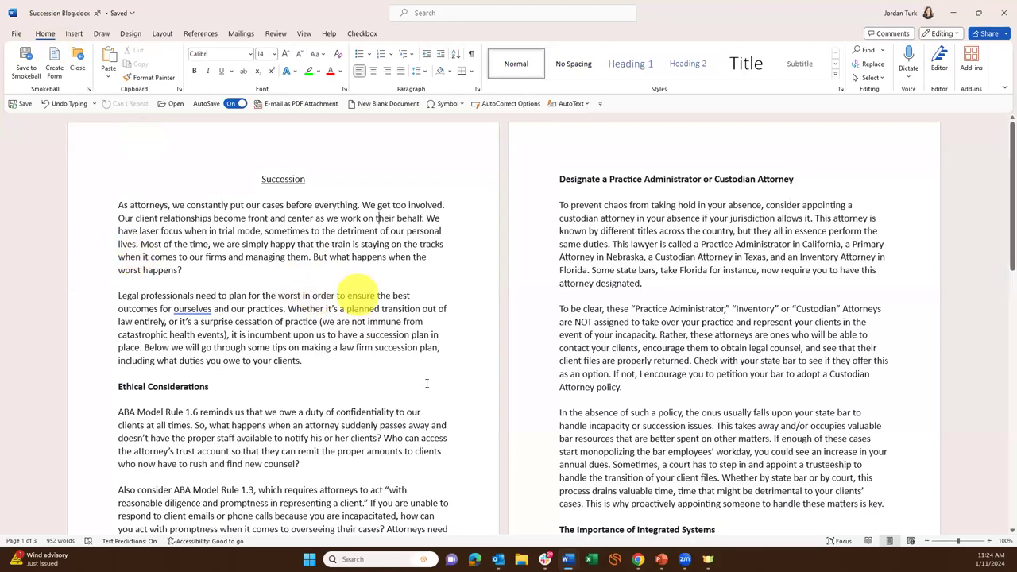
pyautogui.click(247, 204)
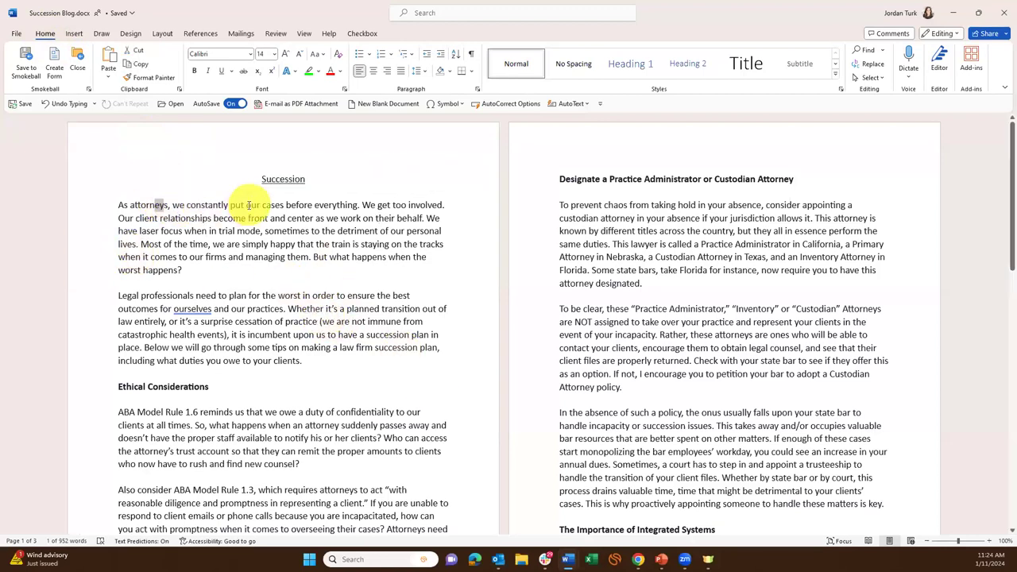
pyautogui.doubleClick(151, 205)
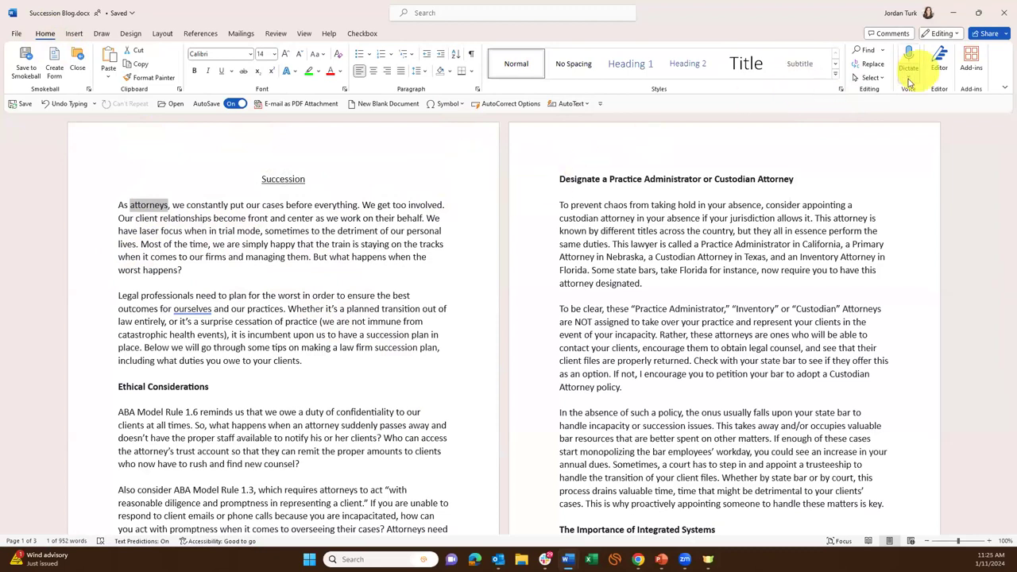
pyautogui.click(877, 67)
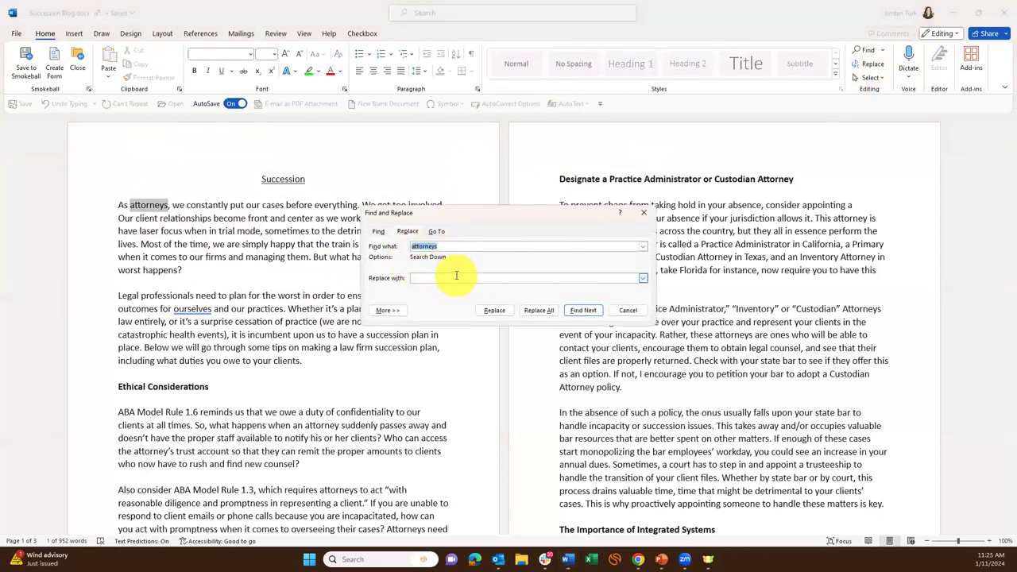
# Replace all 5 occurrences of 'attorneys' with 'lawyers' and close the dialog.
pyautogui.click(432, 277)
pyautogui.write('lawyers')
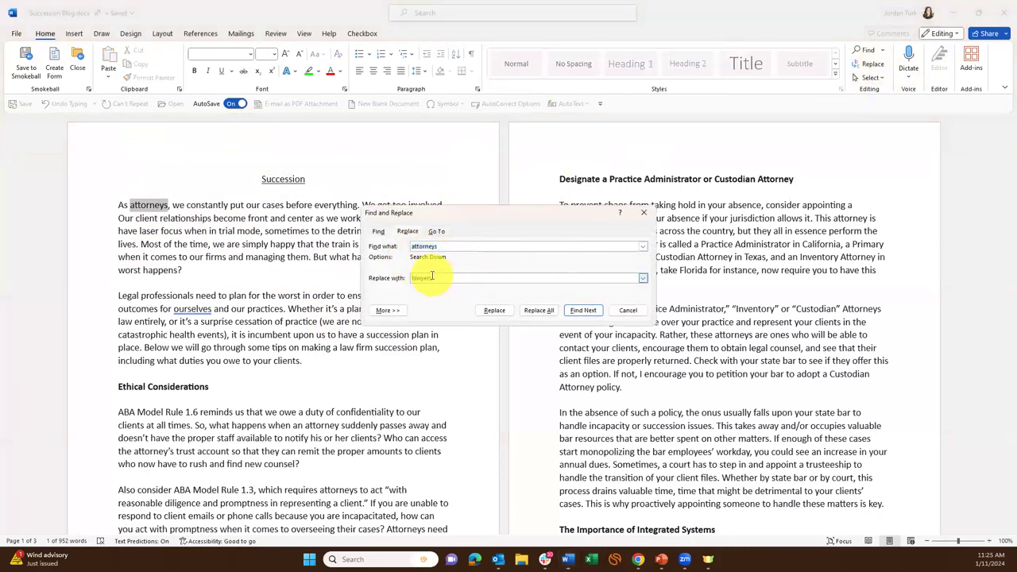
pyautogui.click(539, 310)
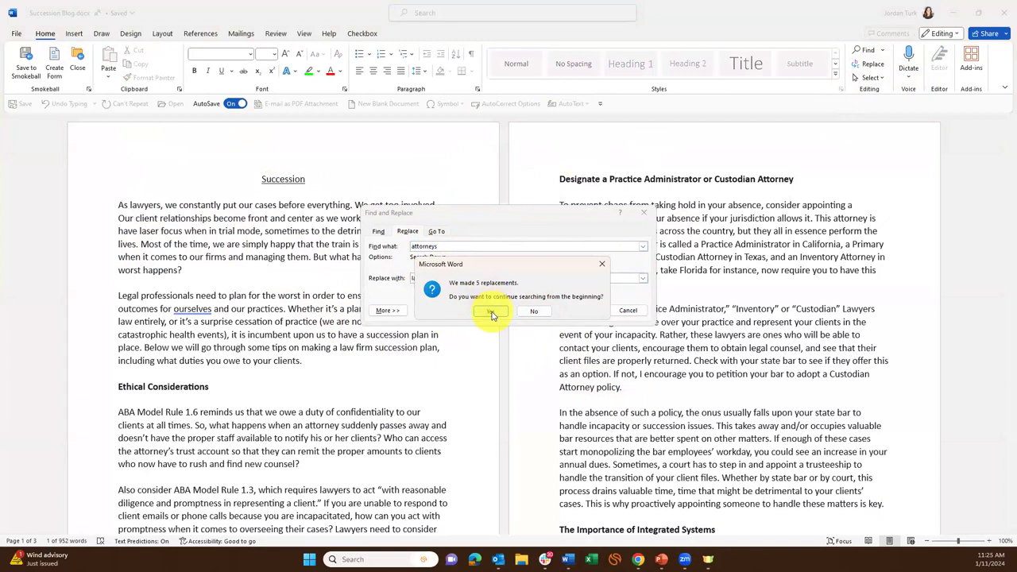
pyautogui.click(492, 315)
pyautogui.click(511, 311)
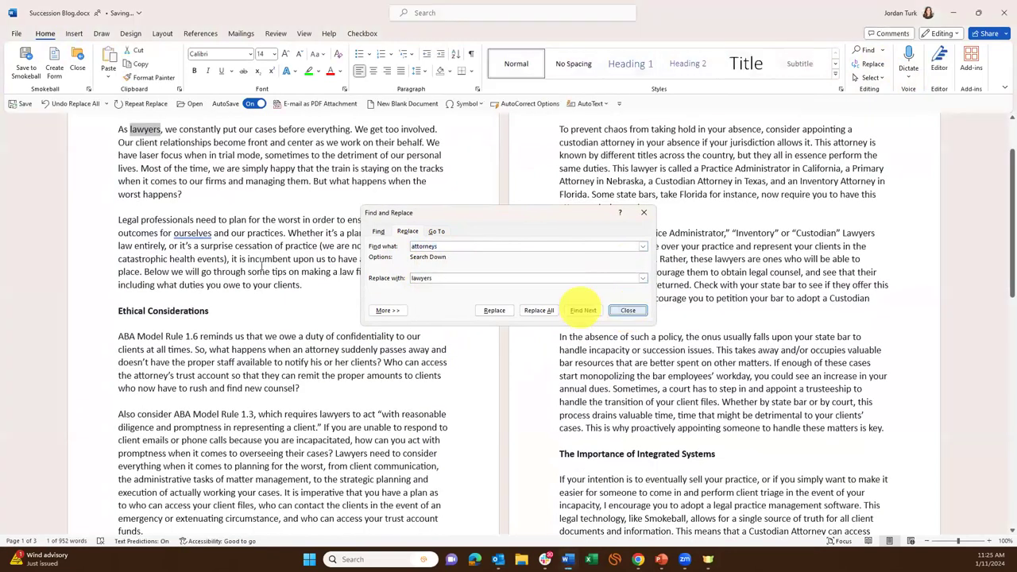
pyautogui.press('Escape')
# Undo the replacement so the Succession Blog reads 'attorneys' again.
pyautogui.scroll(2, 262, 266)
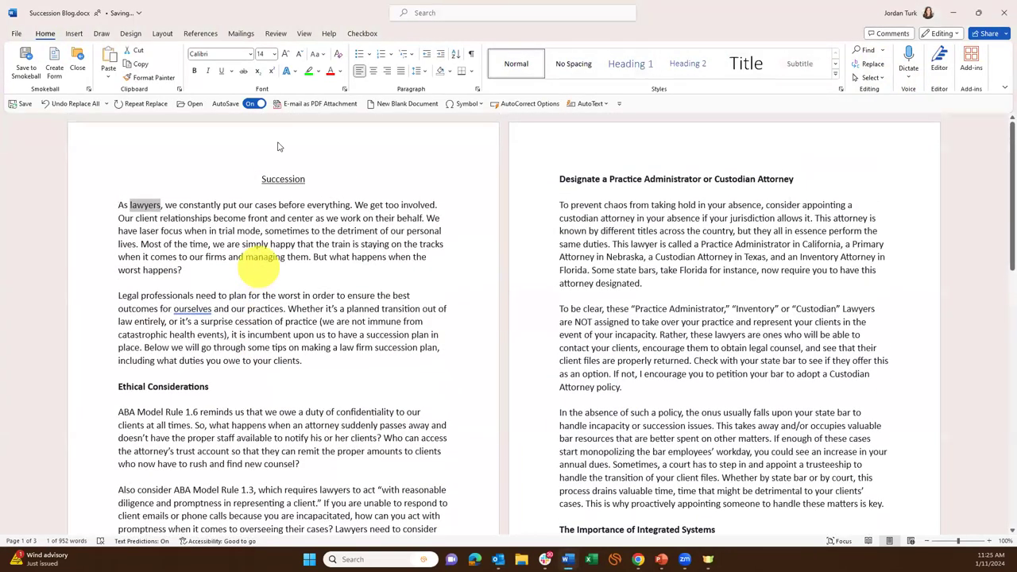
pyautogui.click(321, 265)
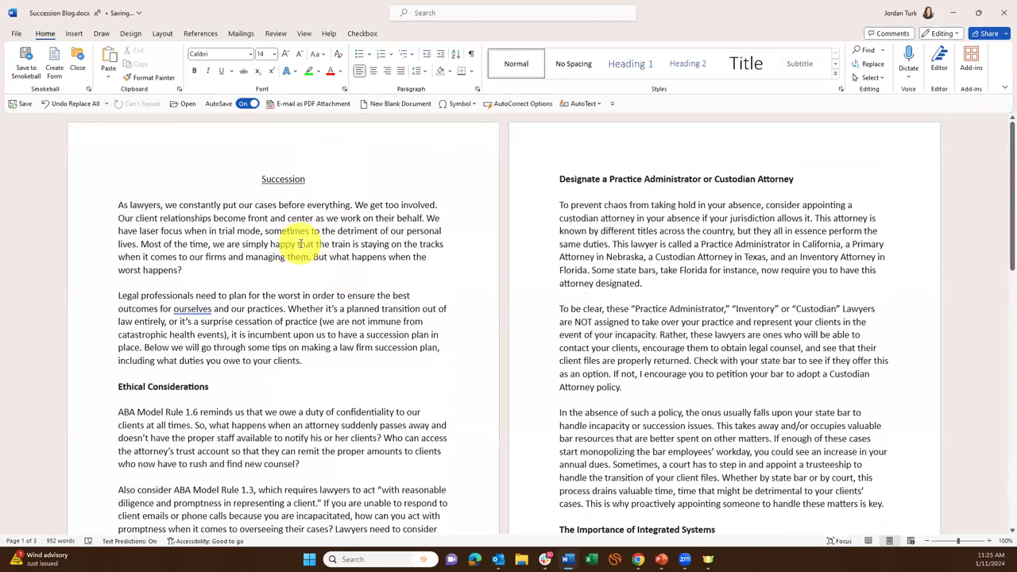
pyautogui.hotkey('ctrl', 'z')
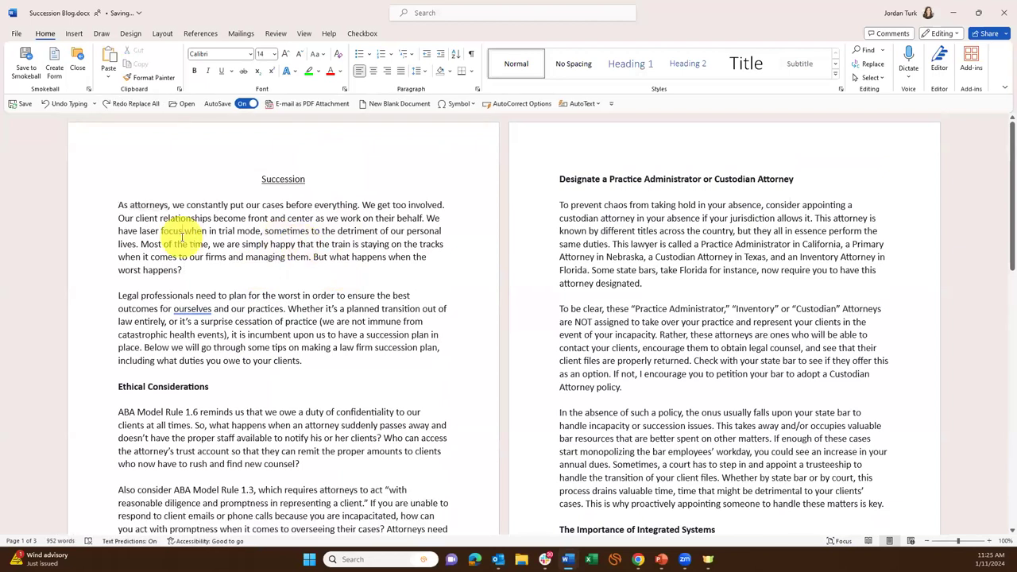
pyautogui.click(872, 64)
pyautogui.write('Pe')
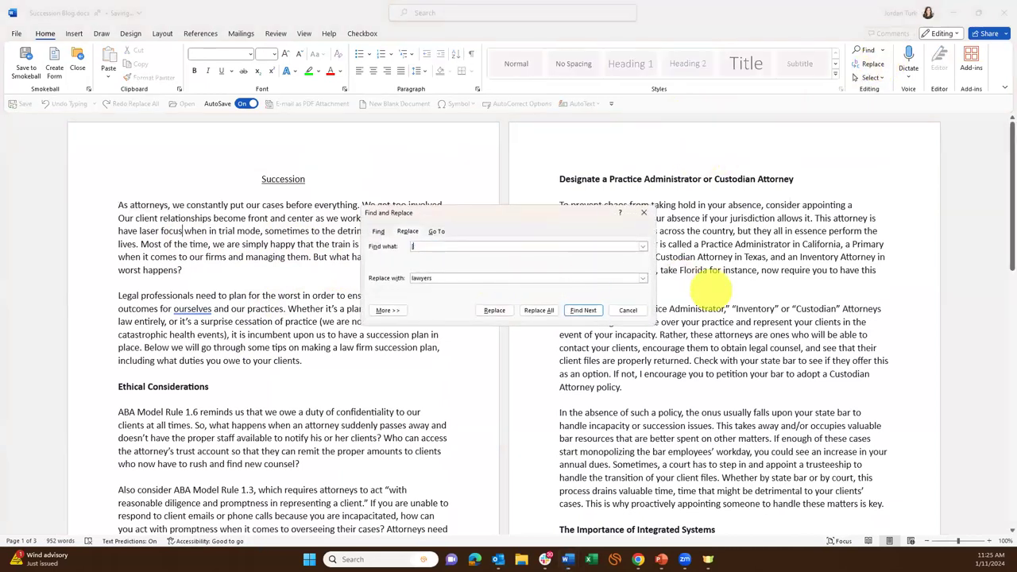
pyautogui.write('titioner')
pyautogui.press('Tab')
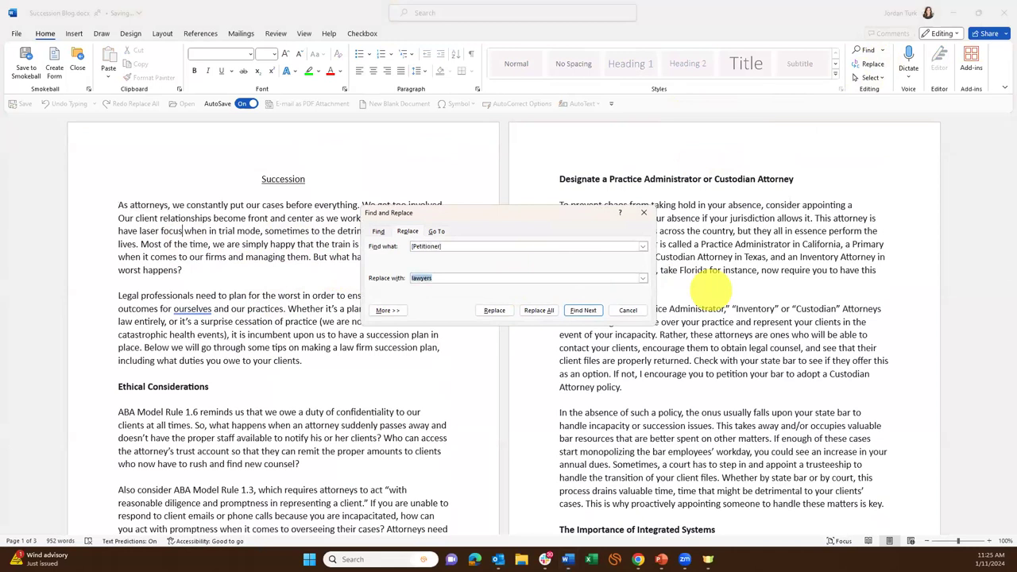
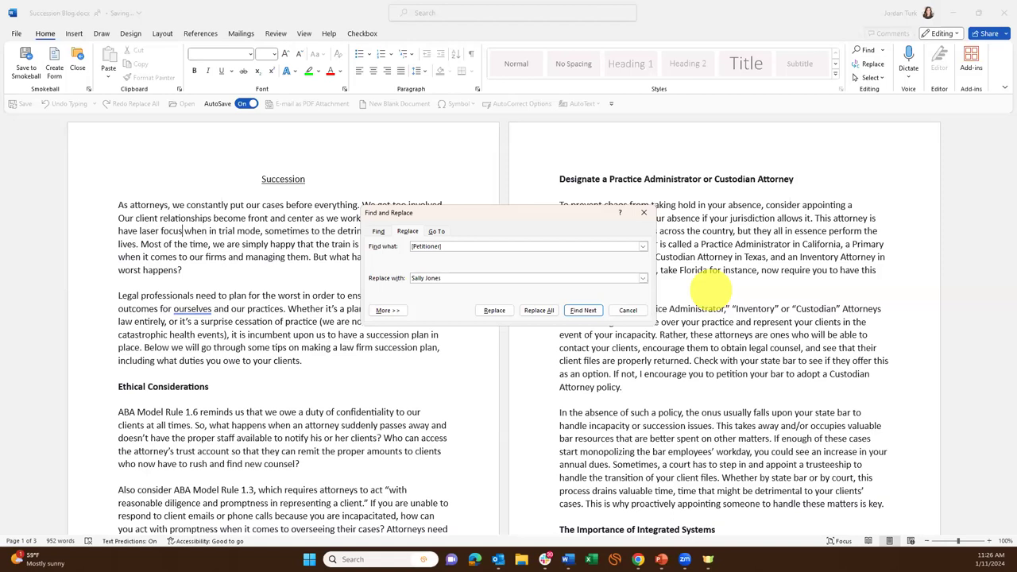
pyautogui.click(537, 315)
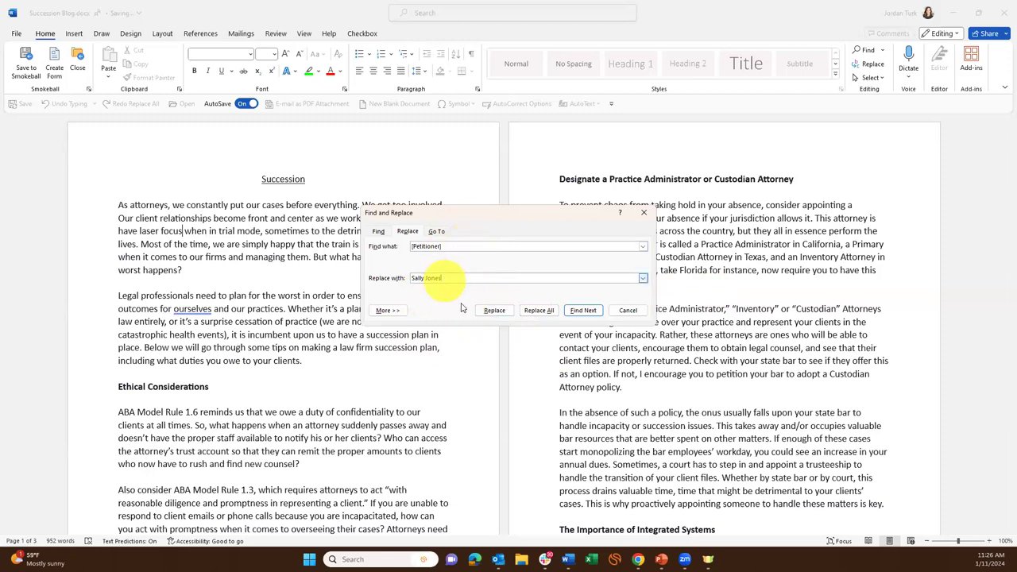
pyautogui.click(438, 277)
pyautogui.write('s')
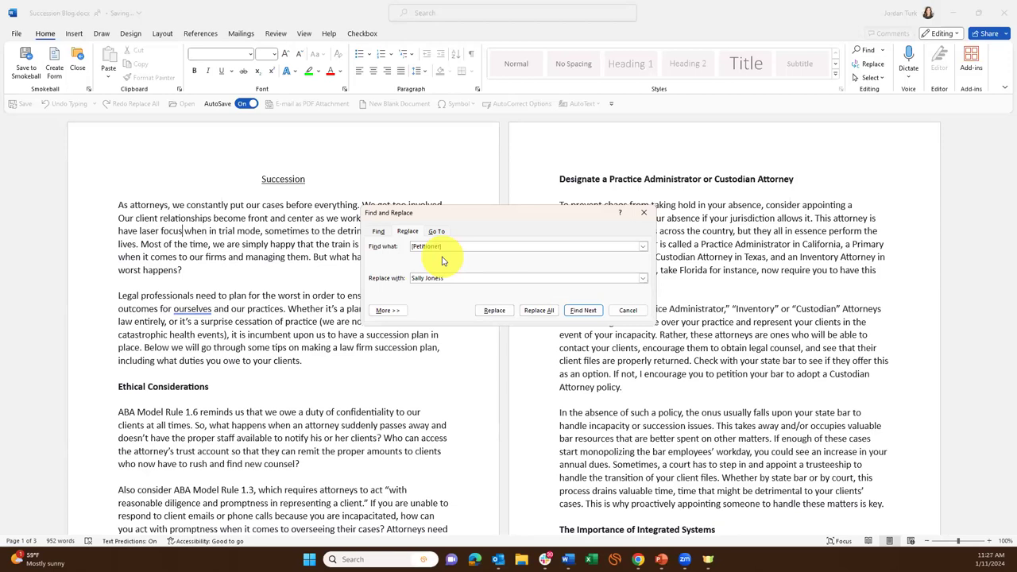
pyautogui.click(628, 310)
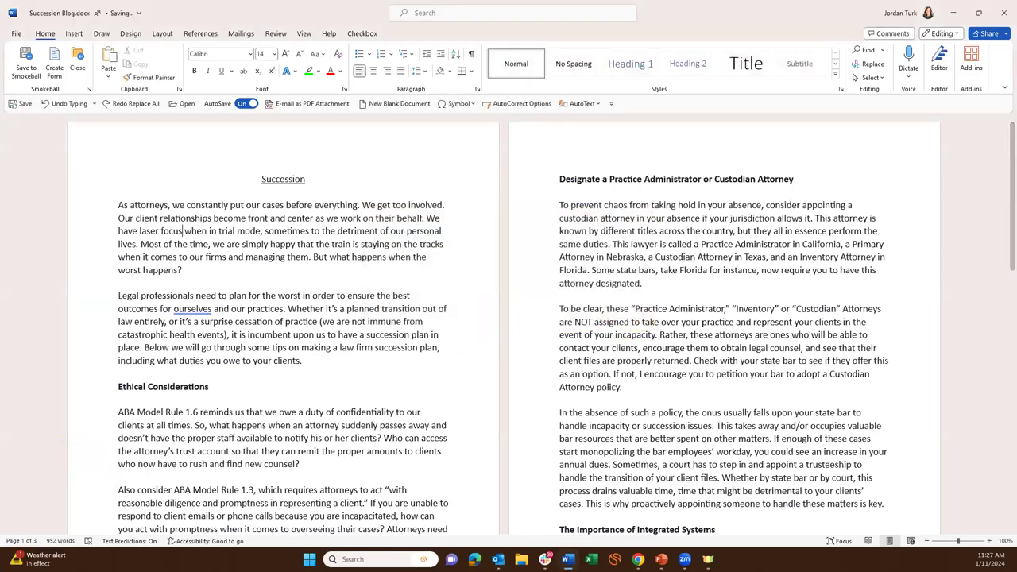
# Switch to PowerPoint and resume the slide show on slide 14 of 31, Quick Parts tips.
pyautogui.click(661, 559)
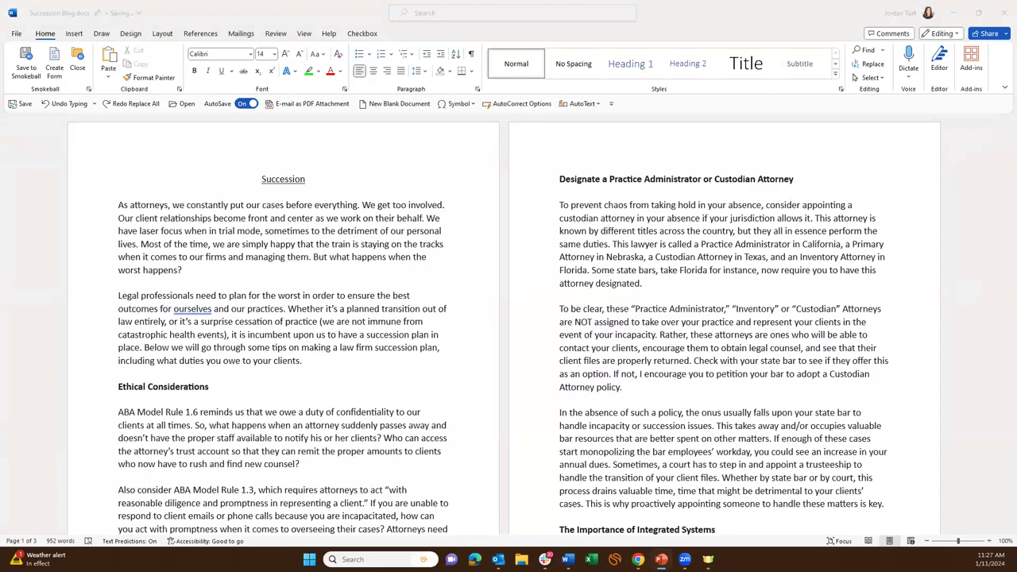
pyautogui.click(661, 559)
pyautogui.click(738, 337)
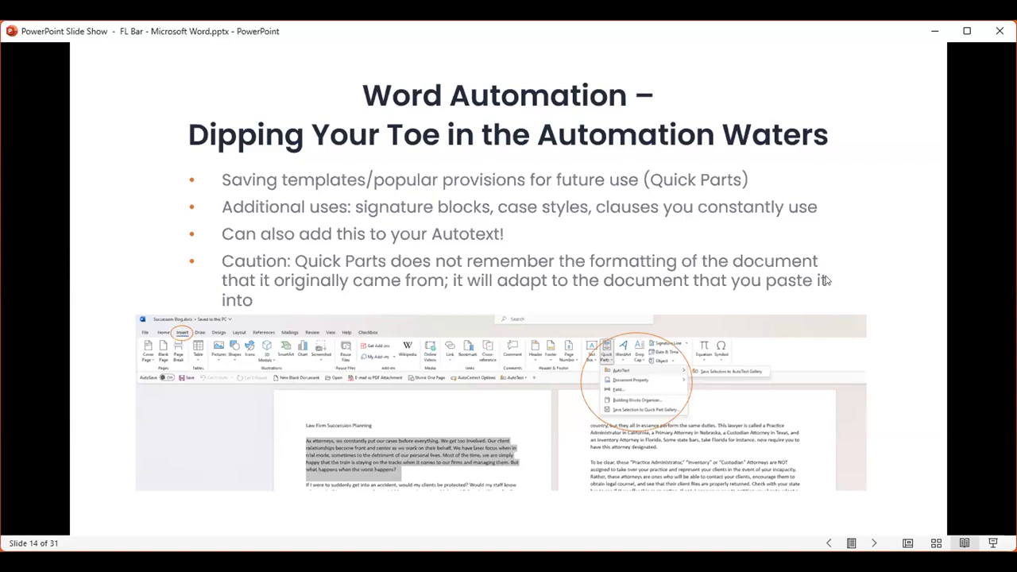
# Advance past slide 15 to slide 16, Modern Automation Examples.
pyautogui.press('Right')
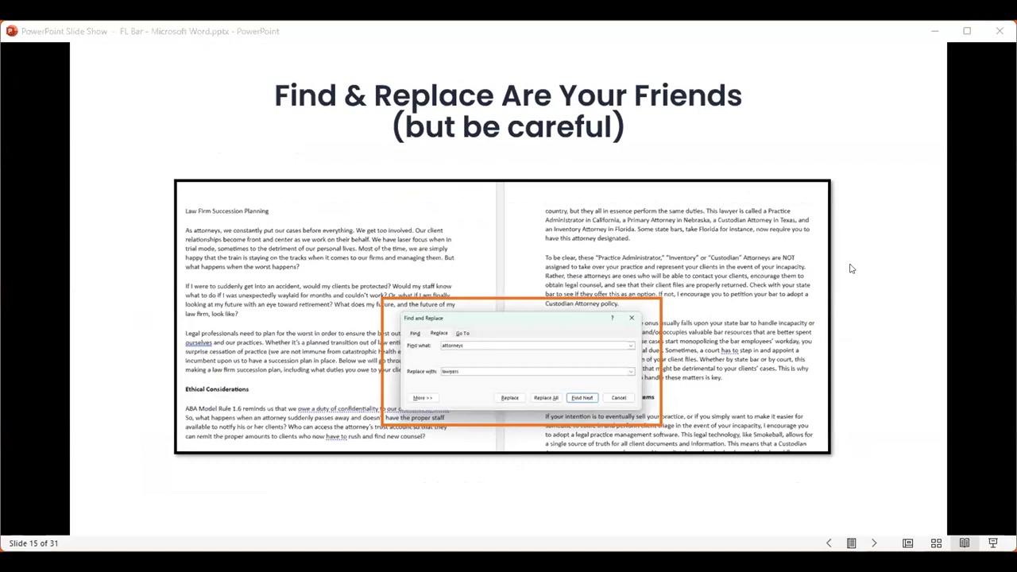
pyautogui.click(813, 235)
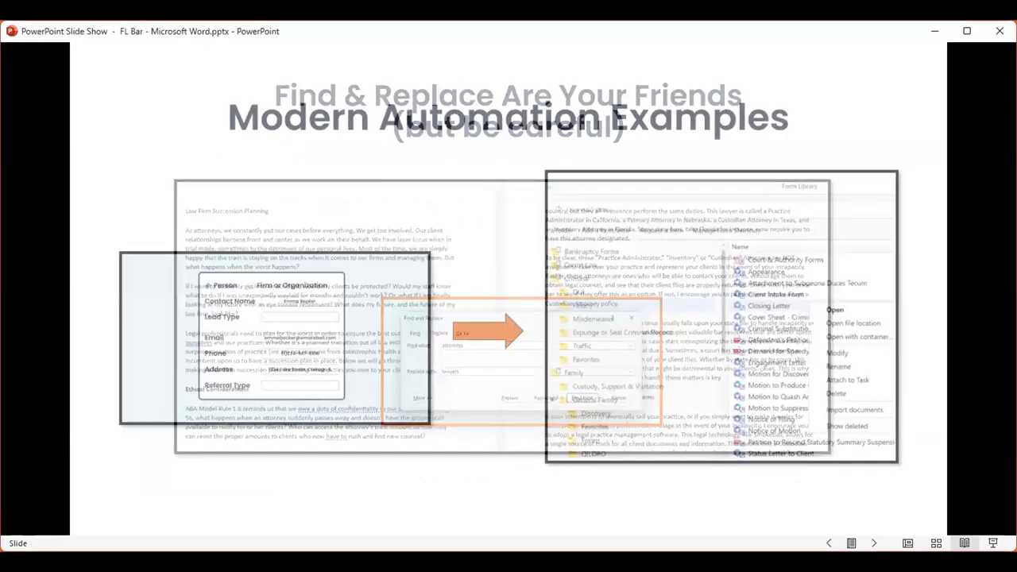
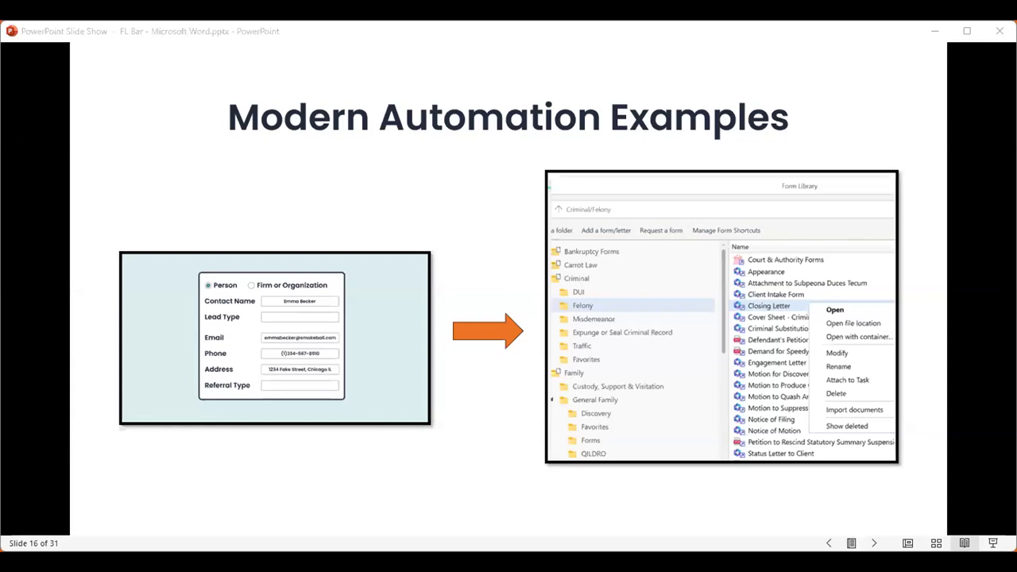
# Advance the slide show to the next slide, Modern Automation Examples.
pyautogui.press('Right')
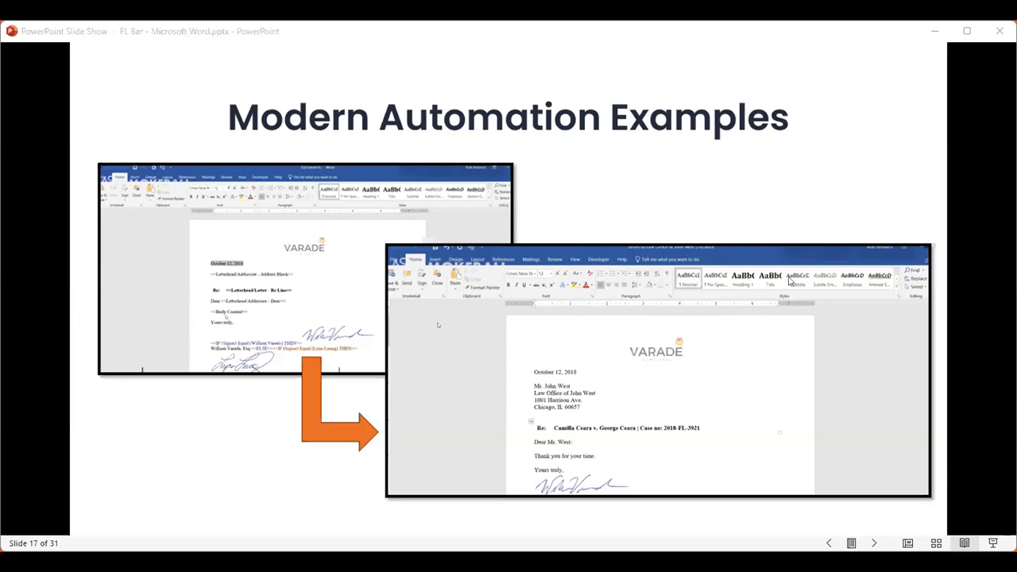
# Advance the slide show to the Clipboard slide.
pyautogui.press('Right')
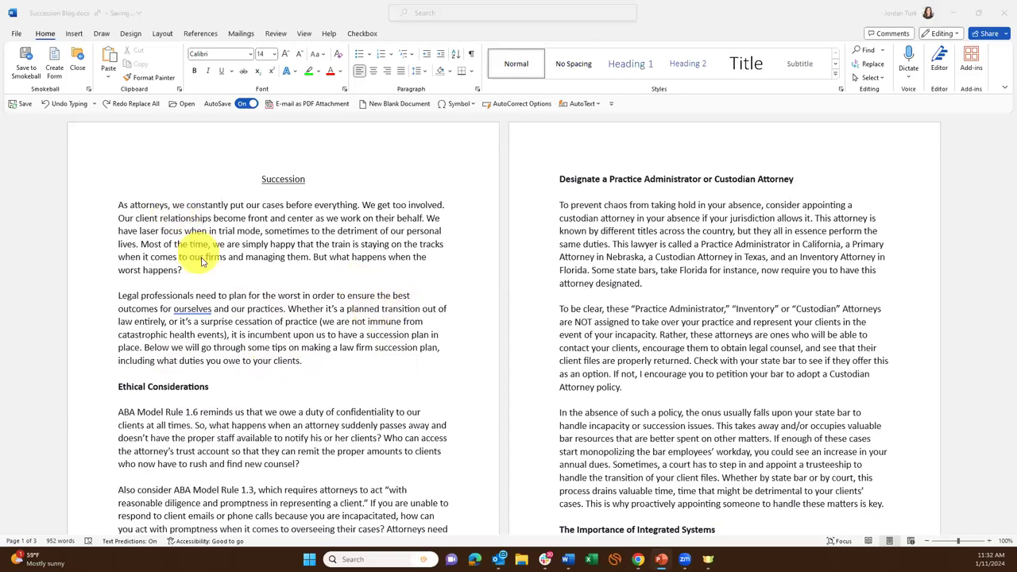
pyautogui.scroll(-2, 588, 294)
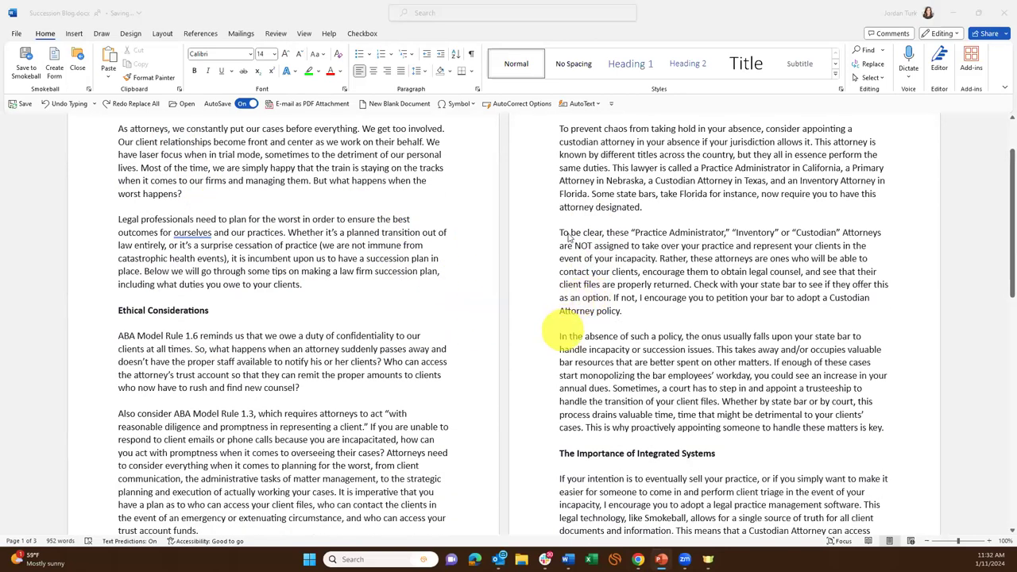
pyautogui.moveTo(650, 316); pyautogui.dragTo(560, 227)
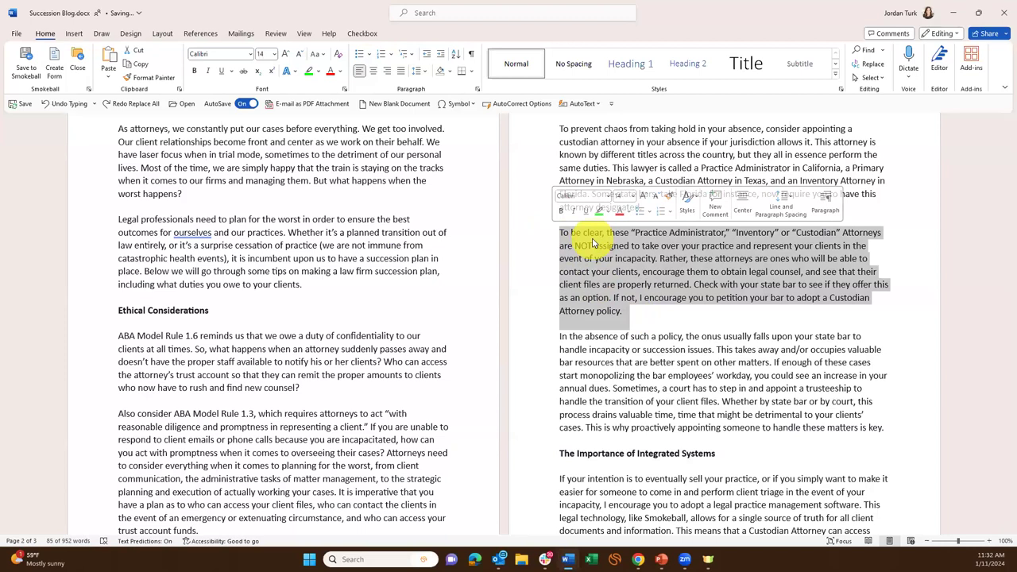
pyautogui.click(391, 280)
pyautogui.scroll(2, 390, 280)
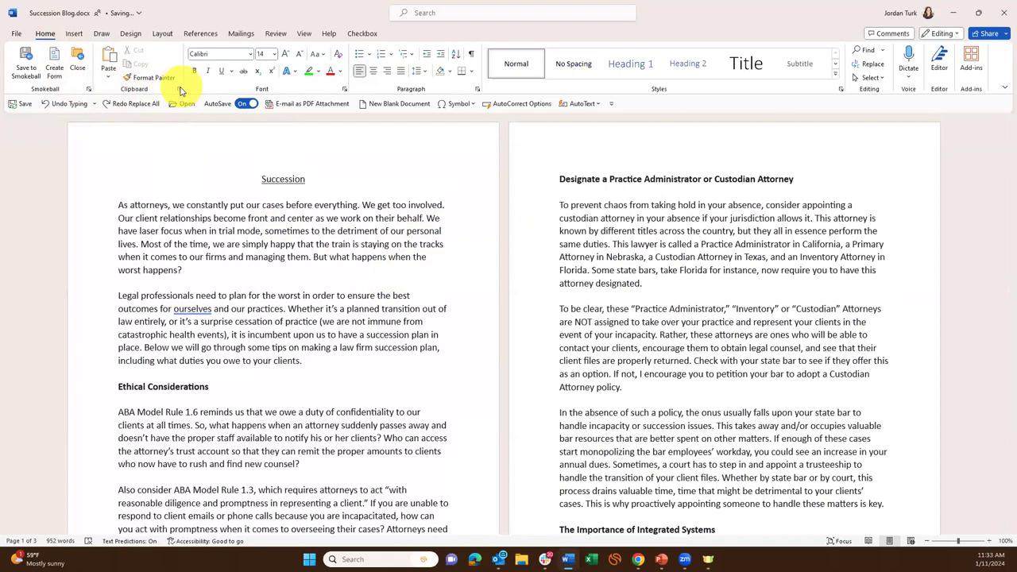
# Open the Office Clipboard pane, clear all stored items, and check its Options list.
pyautogui.click(179, 89)
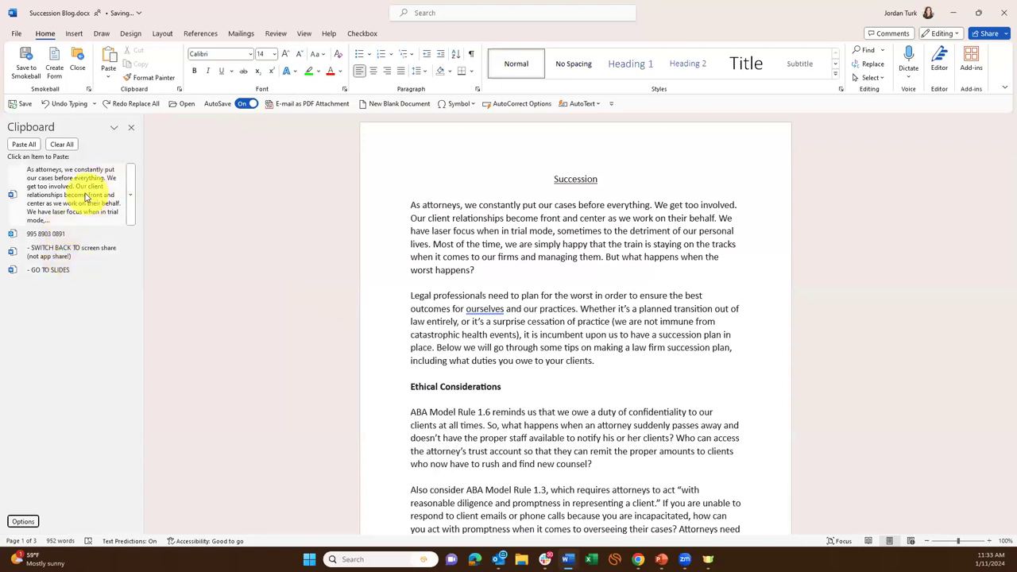
pyautogui.click(64, 145)
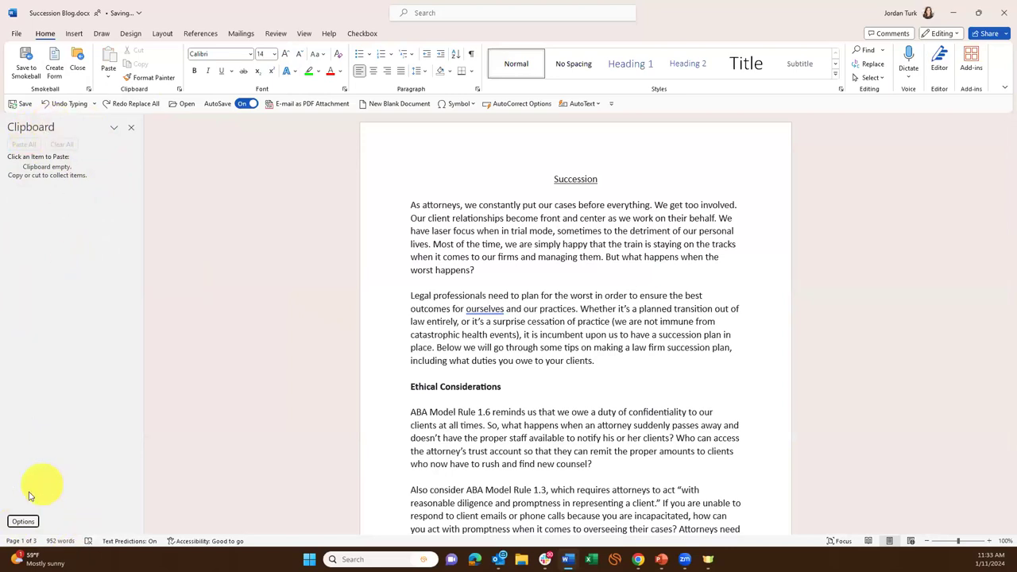
pyautogui.click(23, 521)
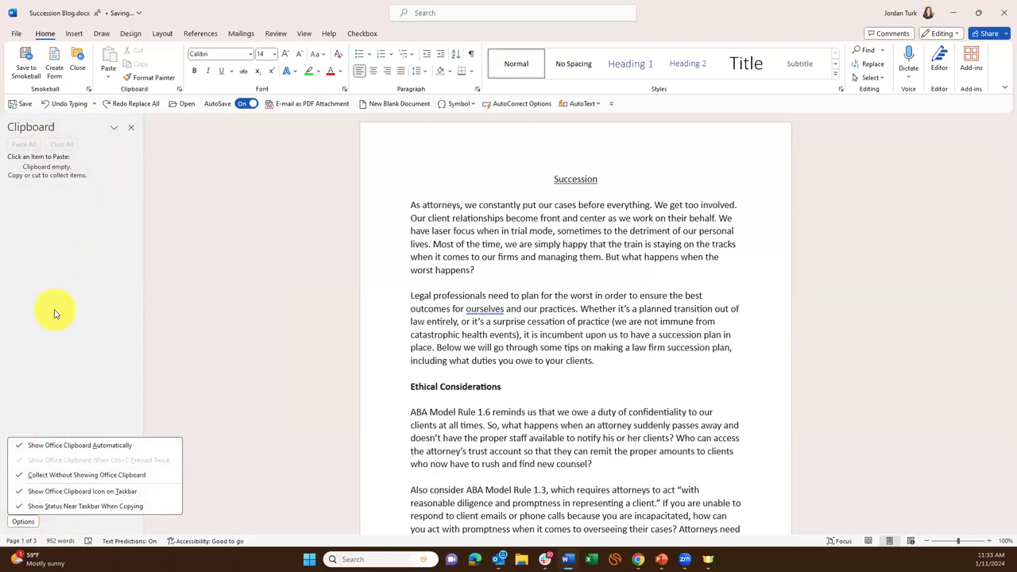
pyautogui.press('Escape')
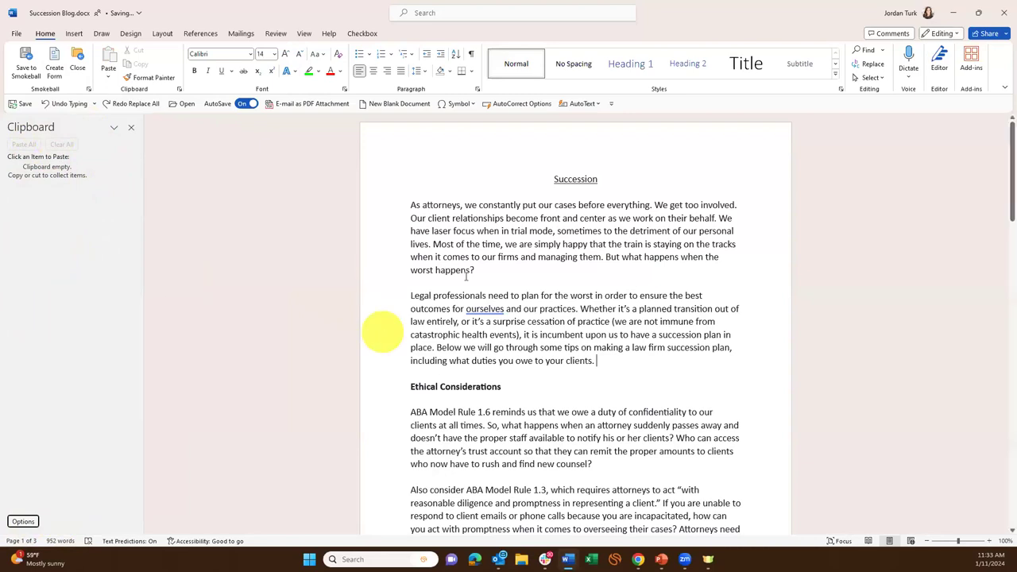
# Copy the opening paragraph 'As attorneys, we constantly…' to the clipboard, then switch to Chrome.
pyautogui.moveTo(487, 271); pyautogui.dragTo(374, 204)
pyautogui.moveTo(538, 267); pyautogui.dragTo(405, 209)
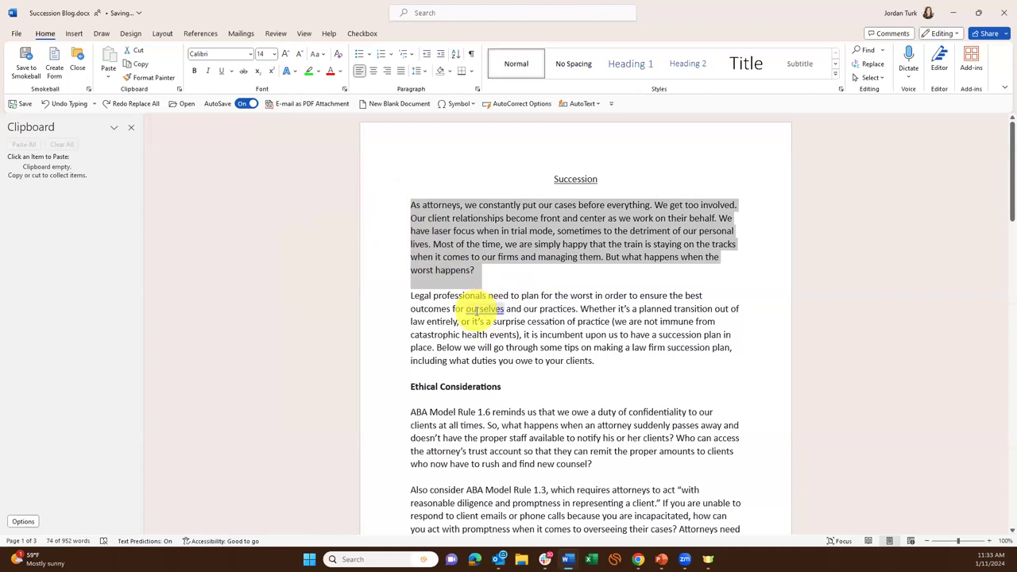
pyautogui.hotkey('ctrl', 'c')
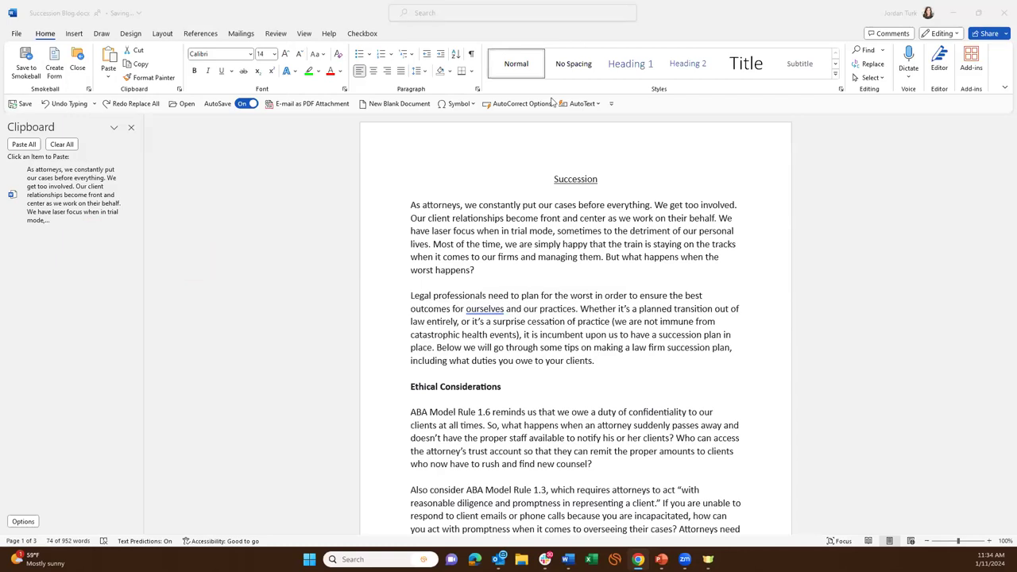
pyautogui.hotkey('alt', 'Tab')
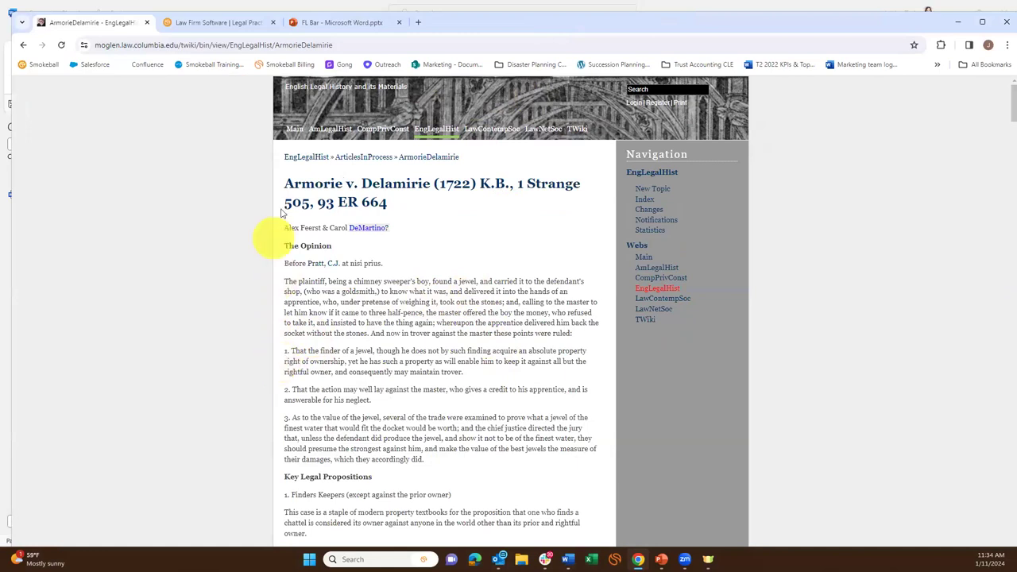
# Copy the Finders Keepers paragraph from the Armorie v. Delamirie article.
pyautogui.scroll(-2, 388, 270)
pyautogui.scroll(2, 388, 262)
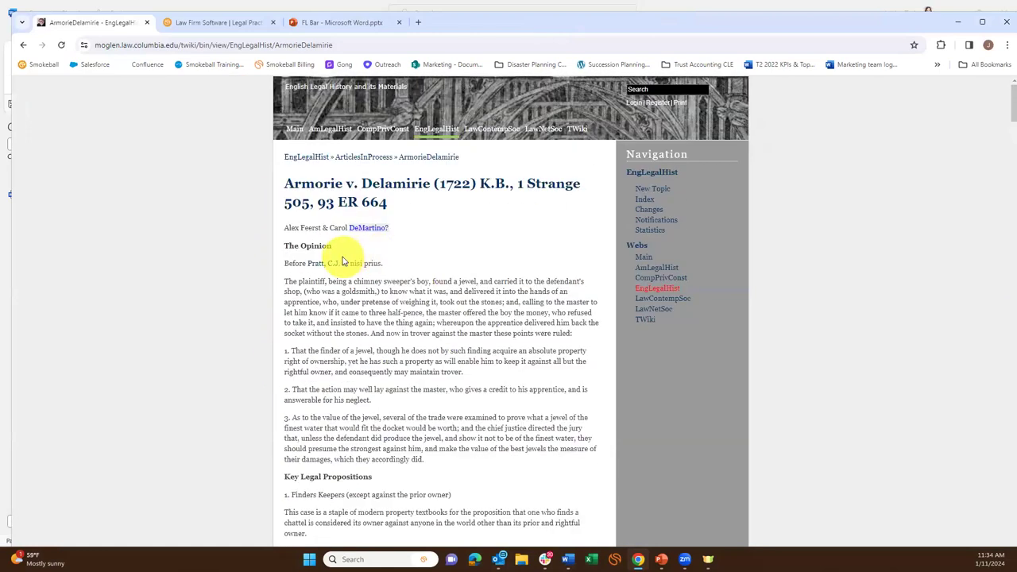
pyautogui.scroll(-3, 404, 427)
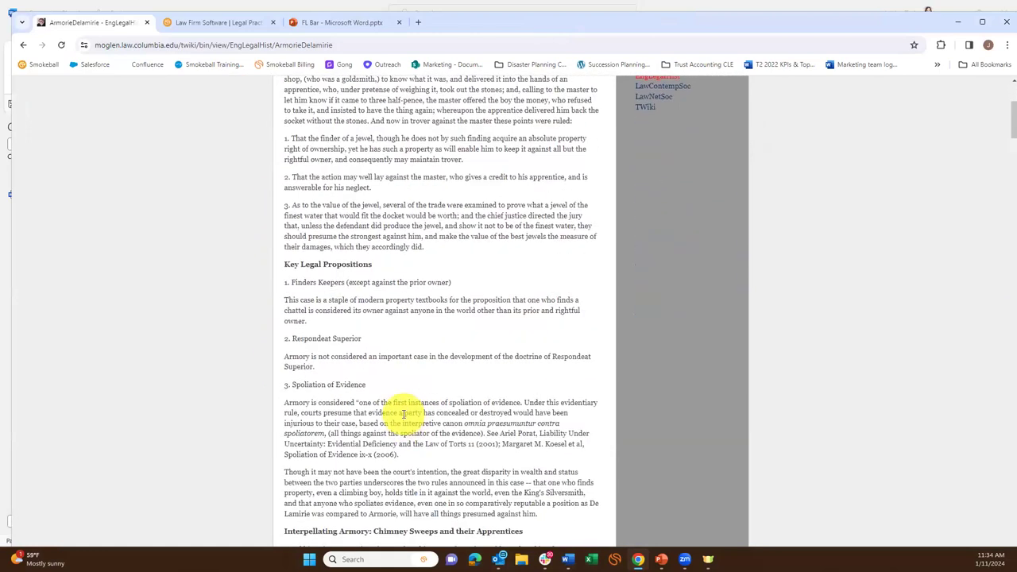
pyautogui.scroll(2, 273, 386)
pyautogui.scroll(-1, 302, 387)
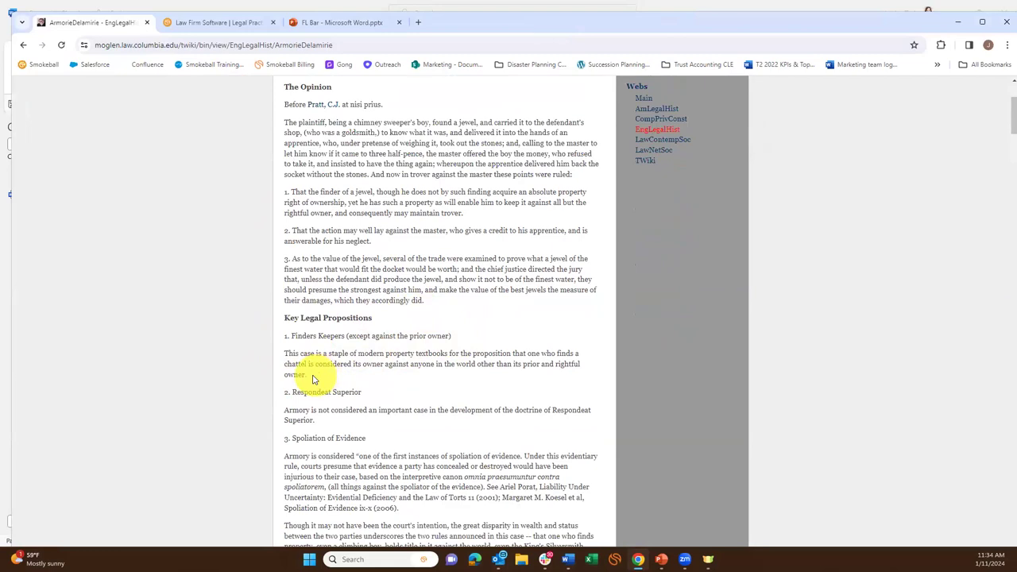
pyautogui.moveTo(312, 379); pyautogui.dragTo(284, 354)
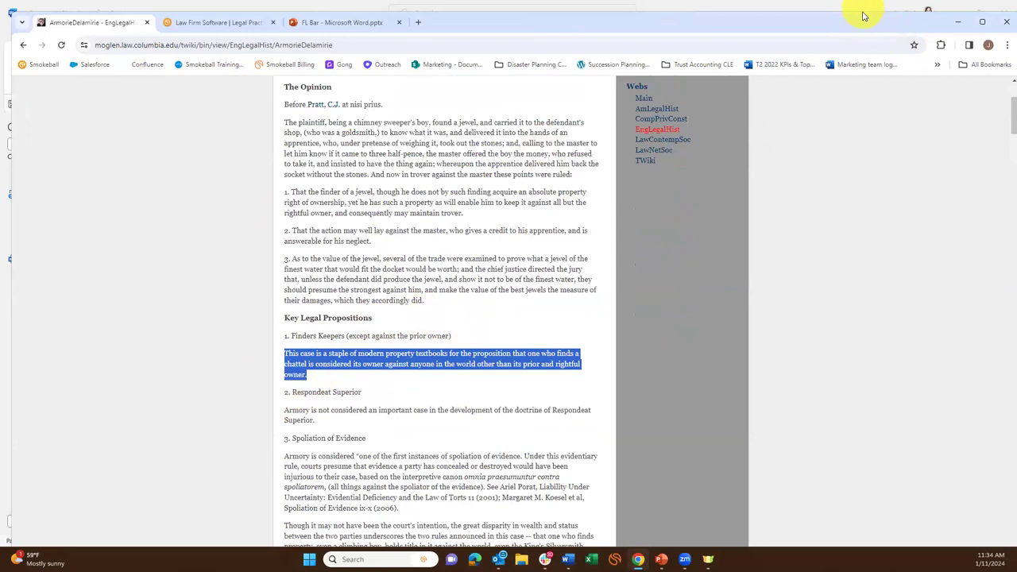
pyautogui.hotkey('alt', 'Tab')
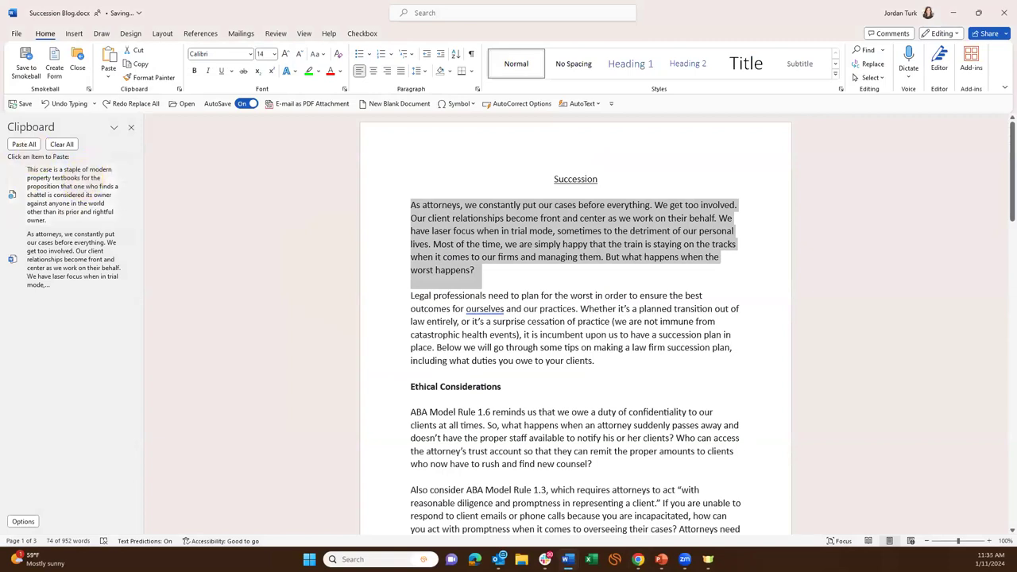
pyautogui.hotkey('alt', 'Tab')
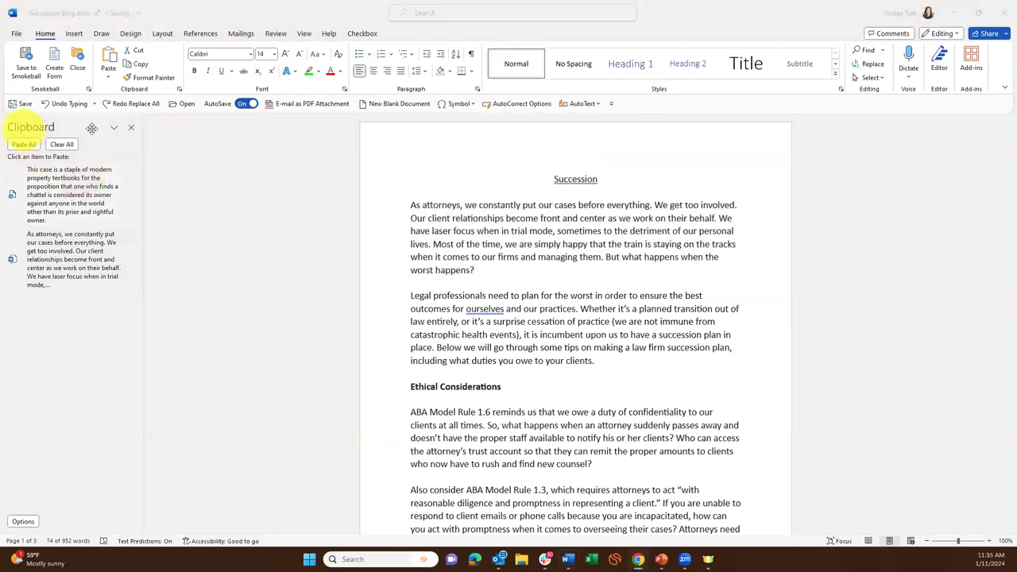
pyautogui.click(155, 186)
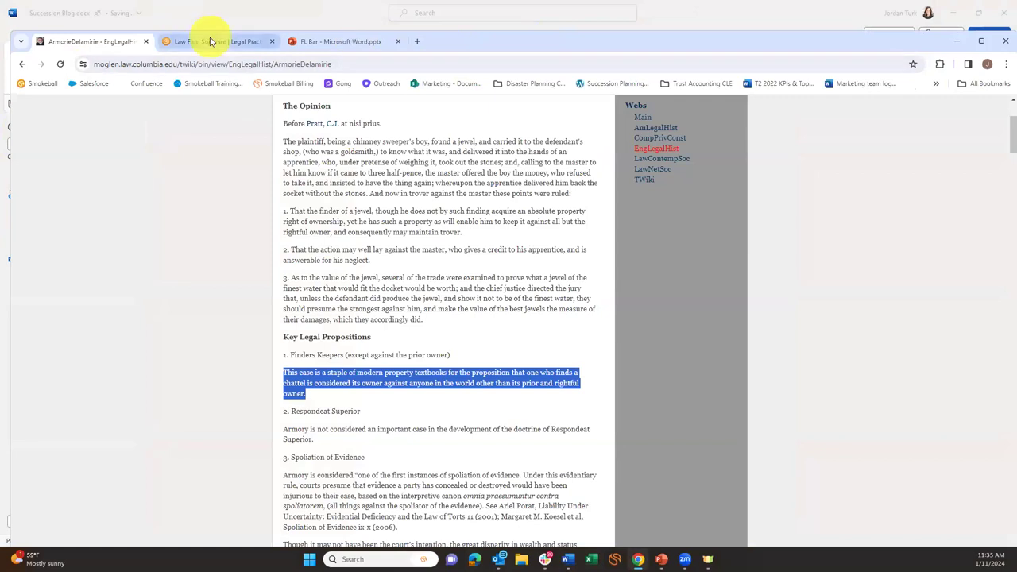
# Copy the image from the smokeball.com page and return to Word.
pyautogui.click(209, 41)
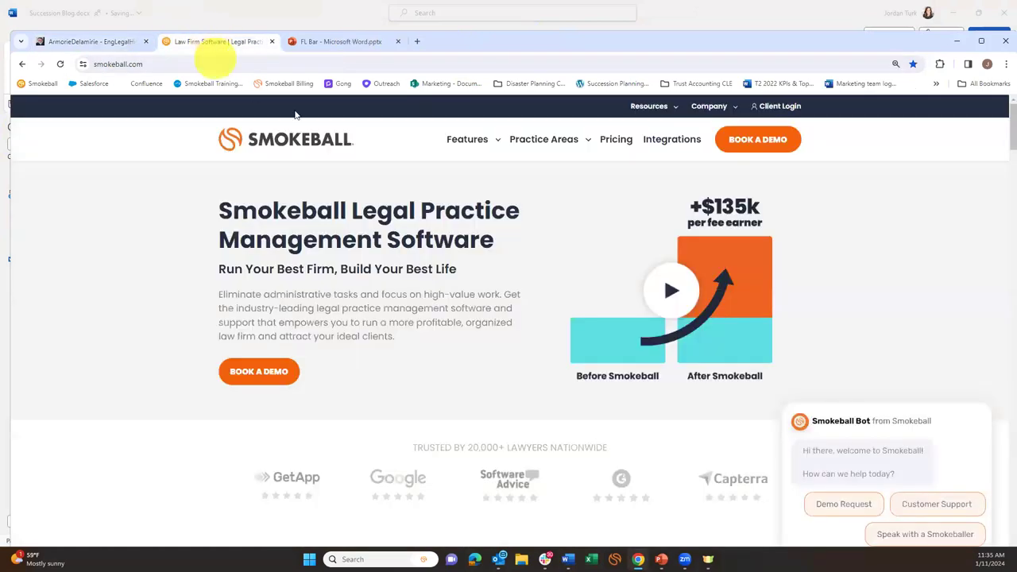
pyautogui.rightClick(319, 147)
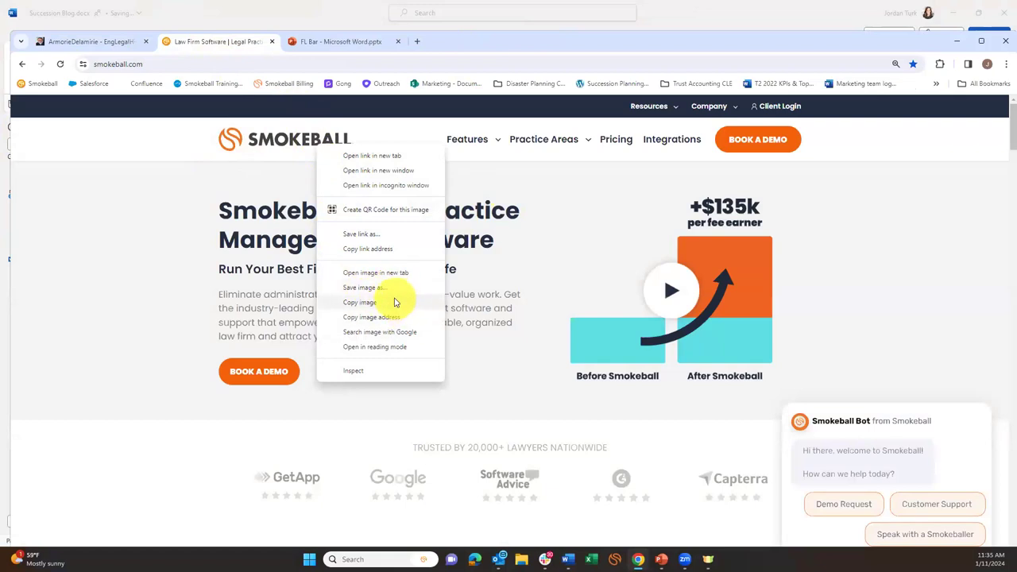
pyautogui.click(385, 303)
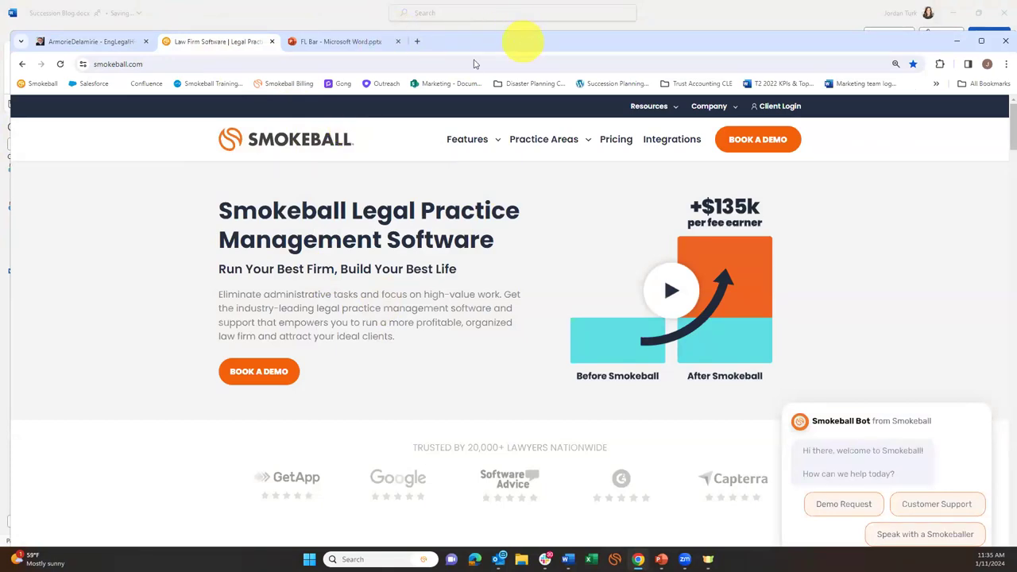
pyautogui.hotkey('alt', 'Tab')
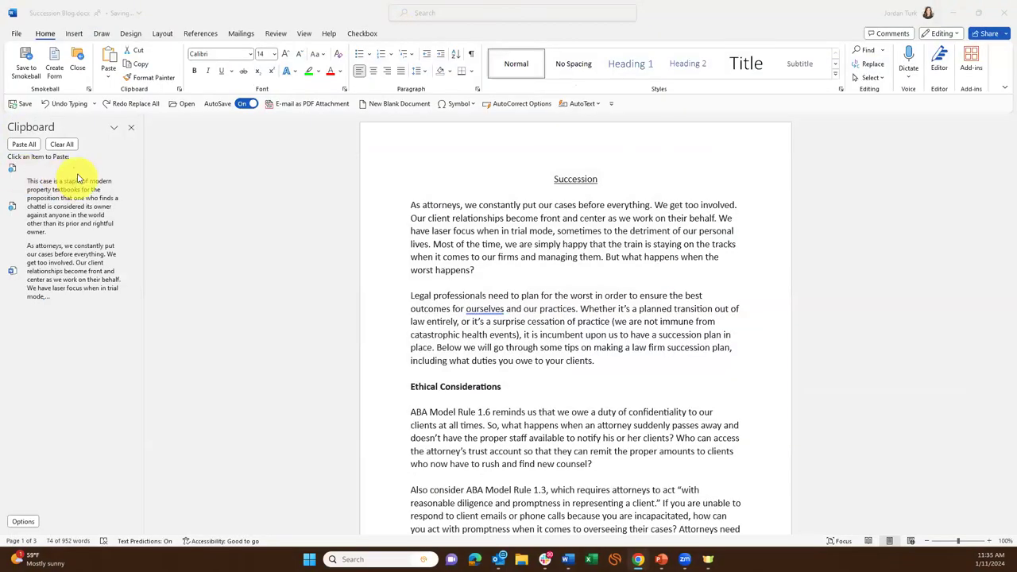
# Paste the clipboard image over the first paragraph, undo it, then paste it again.
pyautogui.click(130, 171)
pyautogui.hotkey('ctrl', 'z')
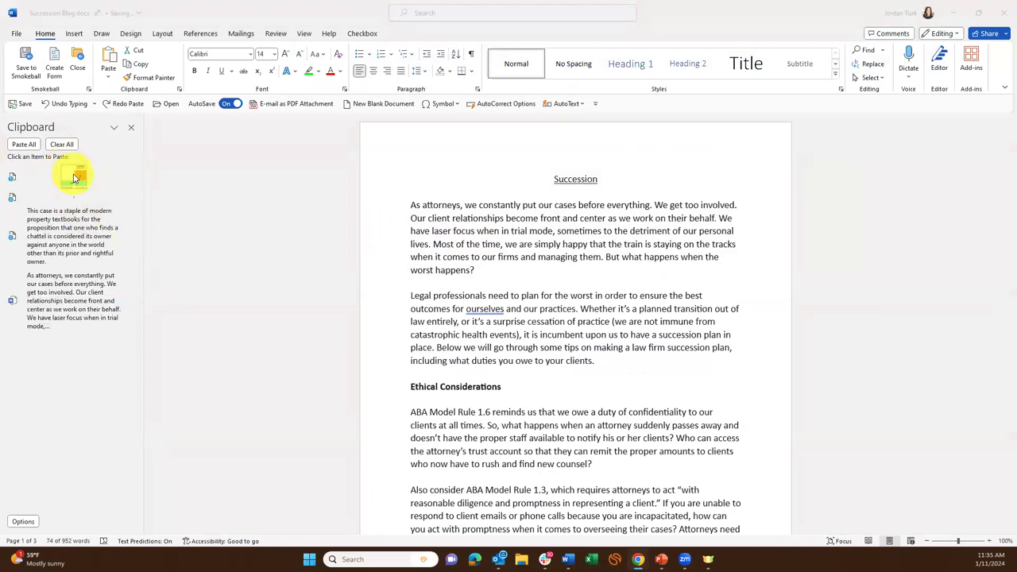
pyautogui.click(73, 178)
pyautogui.click(75, 180)
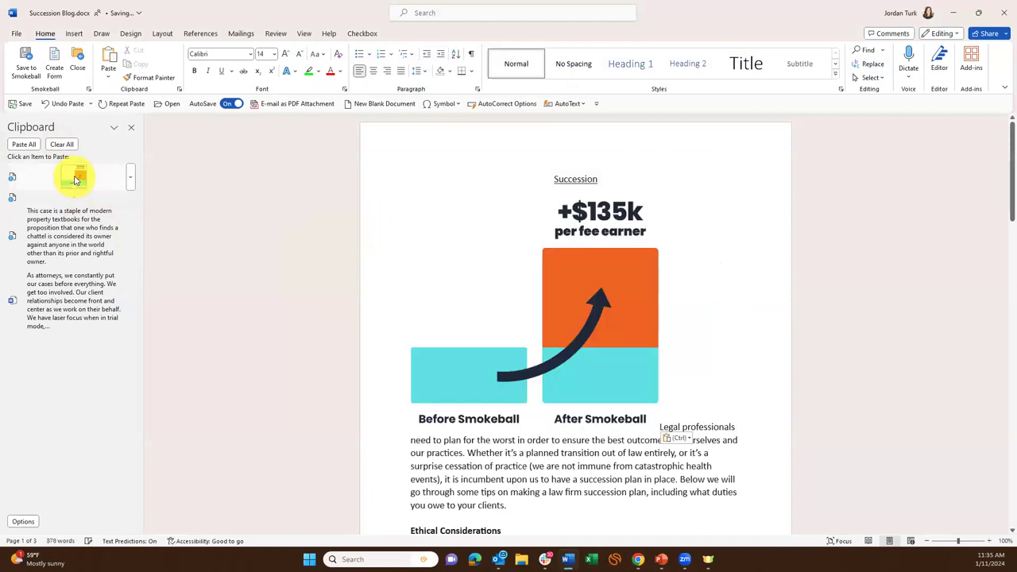
# Undo the infographic paste, dismiss the AutoSave failure message, and deselect the paragraph.
pyautogui.click(586, 326)
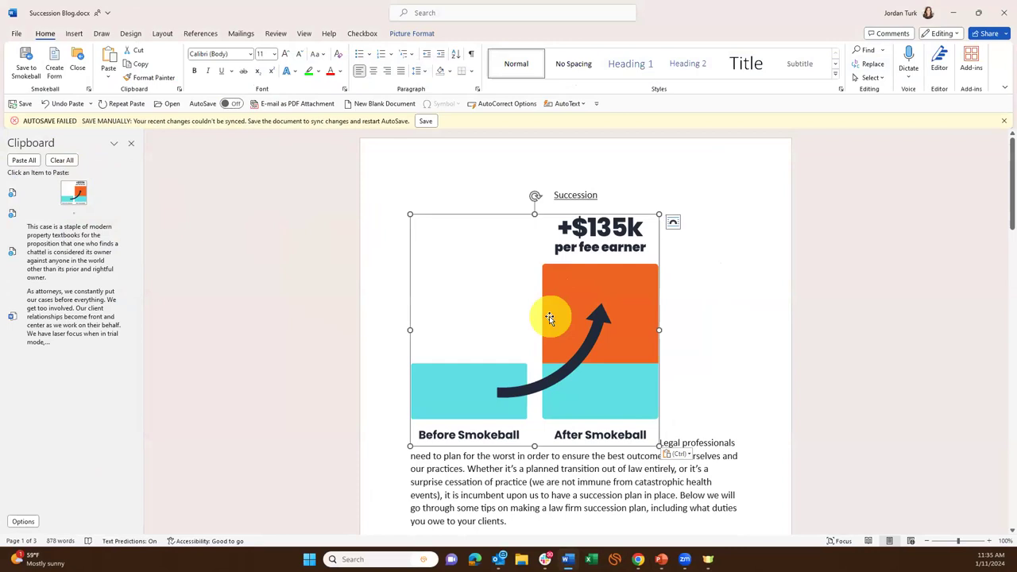
pyautogui.click(724, 289)
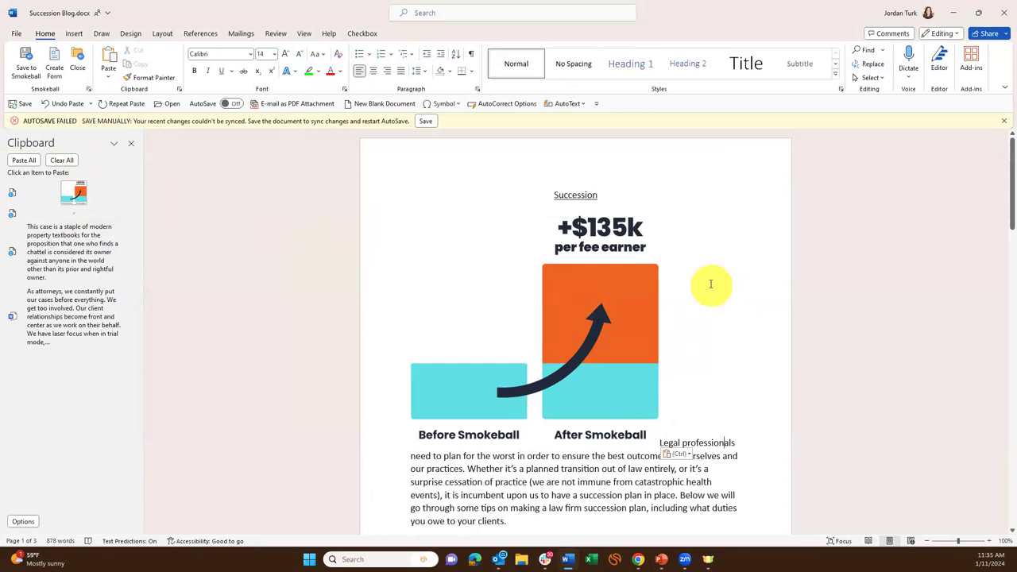
pyautogui.hotkey('ctrl', 'z')
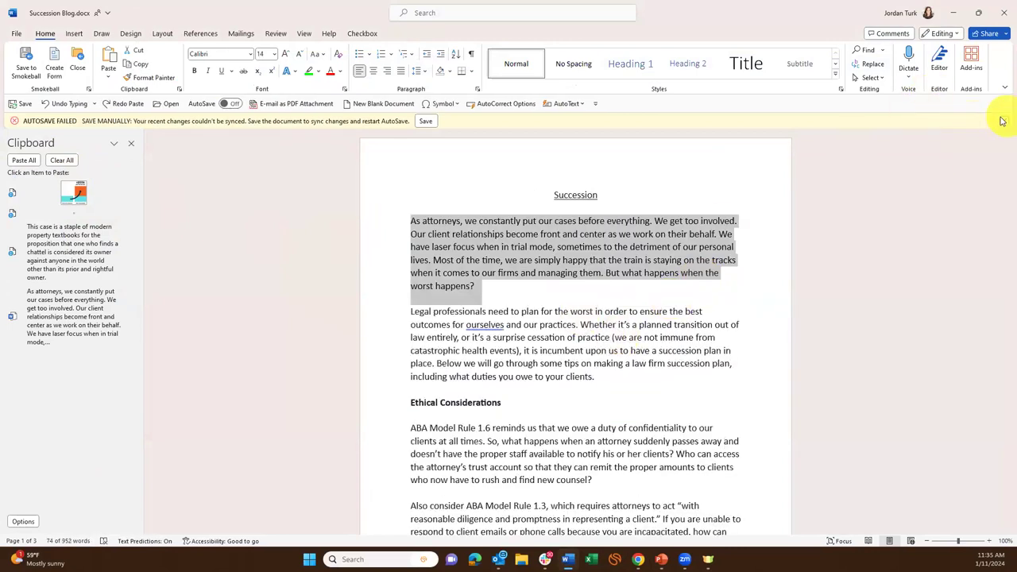
pyautogui.click(1003, 121)
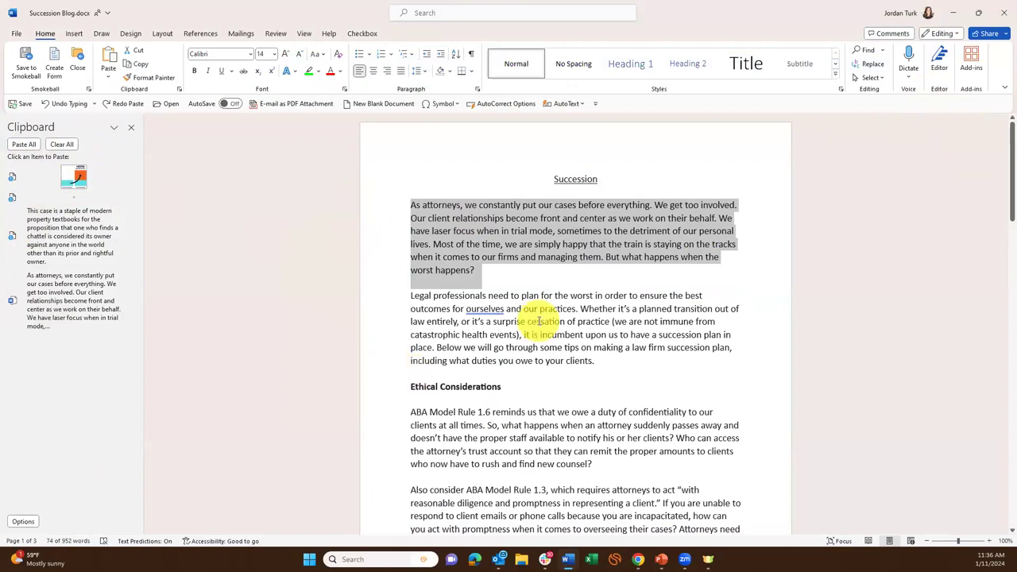
pyautogui.click(548, 383)
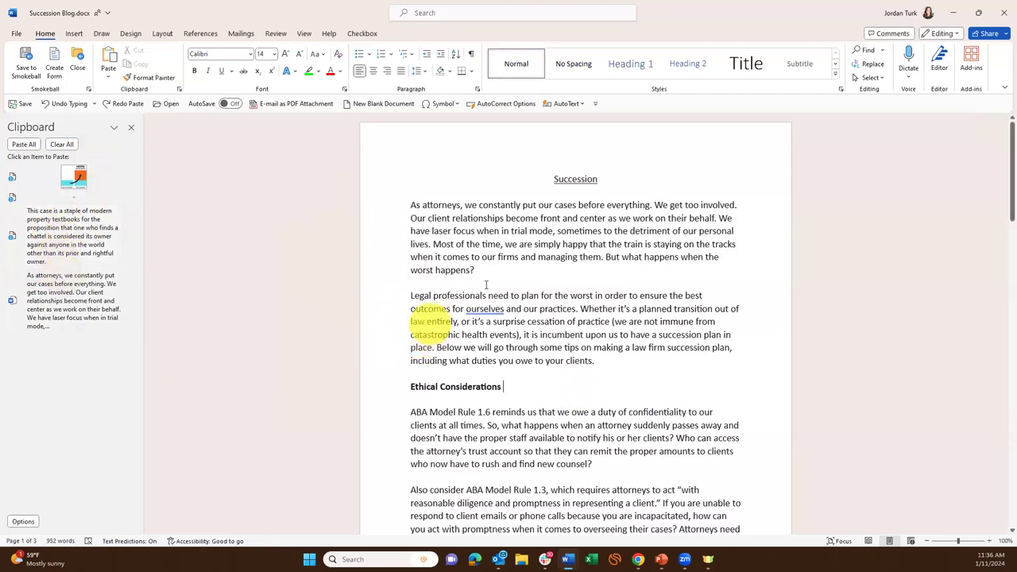
# Add blank lines before 'To prevent chaos' and paste the +$135k chart there from the clipboard.
pyautogui.scroll(-6, 416, 422)
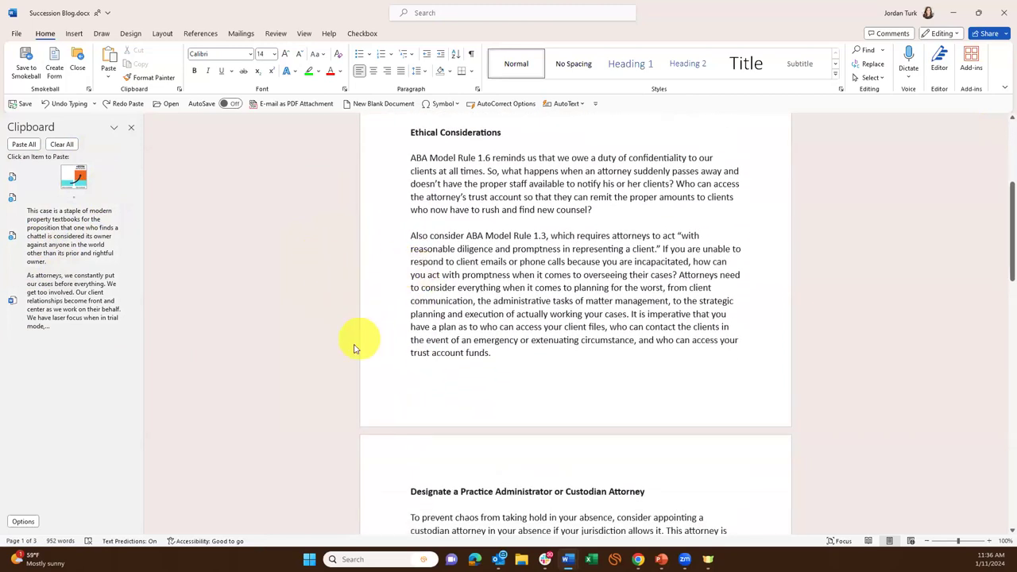
pyautogui.scroll(-2, 357, 336)
pyautogui.scroll(-2, 524, 342)
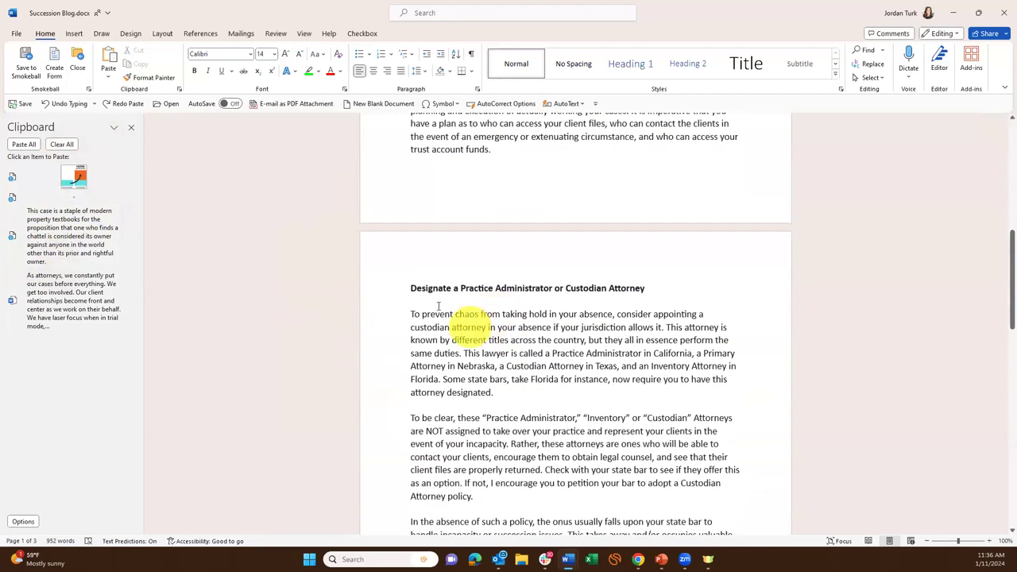
pyautogui.click(406, 314)
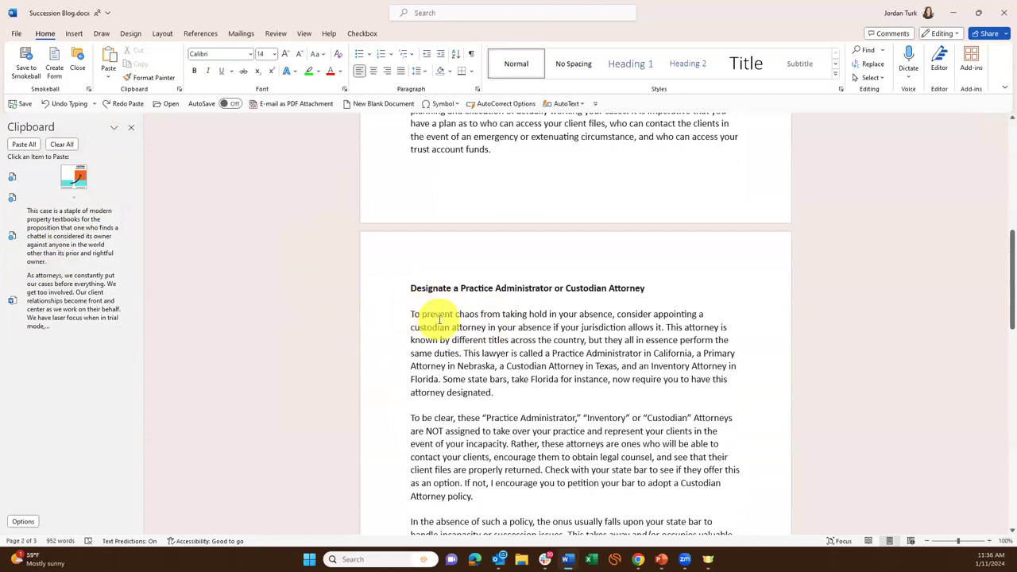
pyautogui.press('Return')
pyautogui.press('Return')
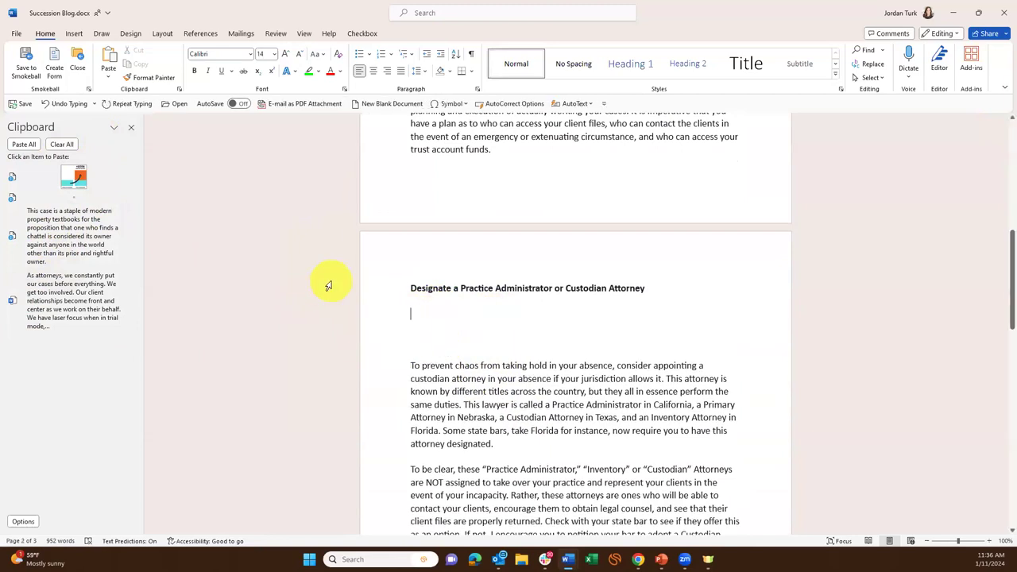
pyautogui.click(73, 175)
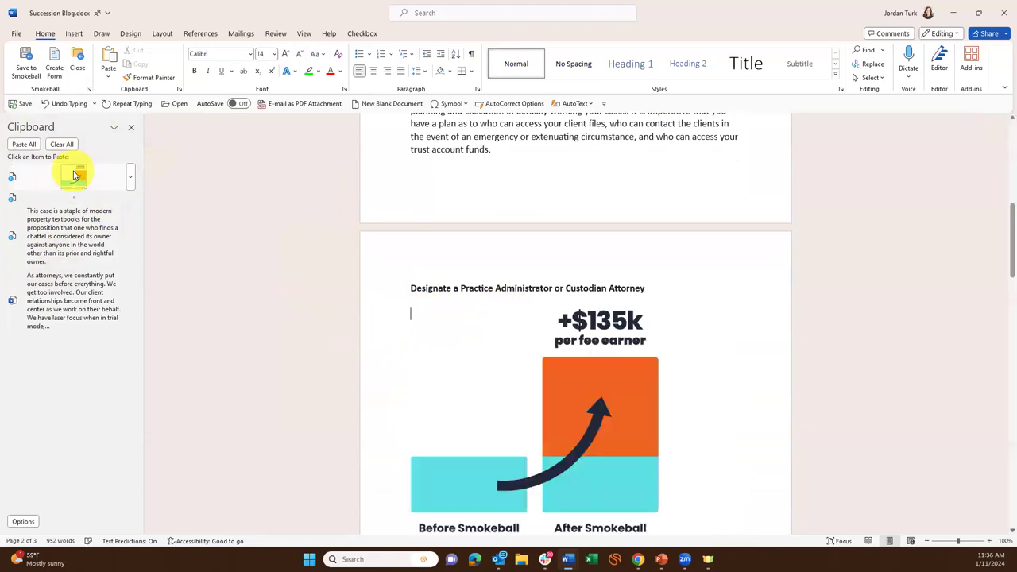
pyautogui.click(572, 400)
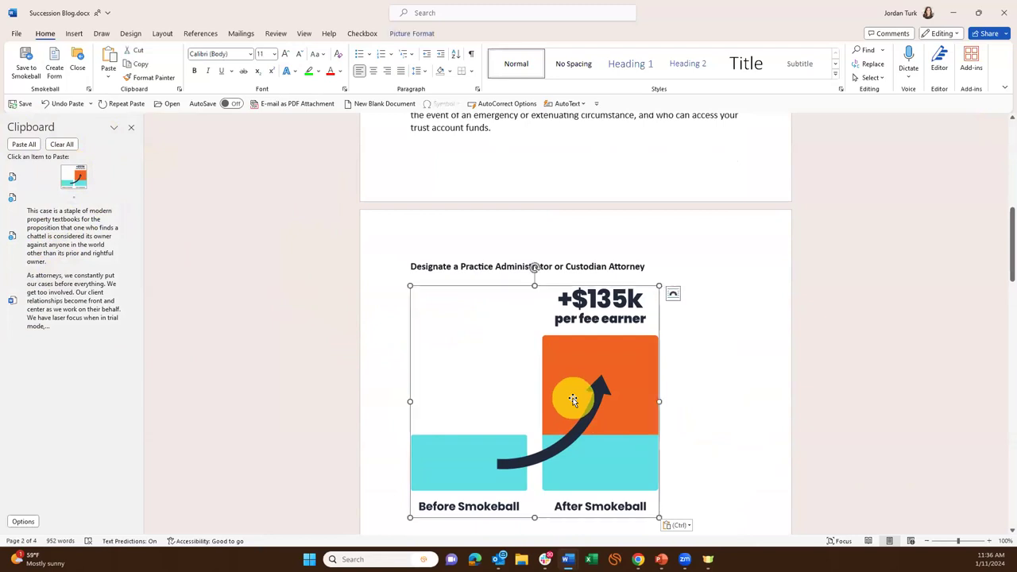
# Delete the pasted chart and leftover blank lines, then create a new blank document.
pyautogui.press('Delete')
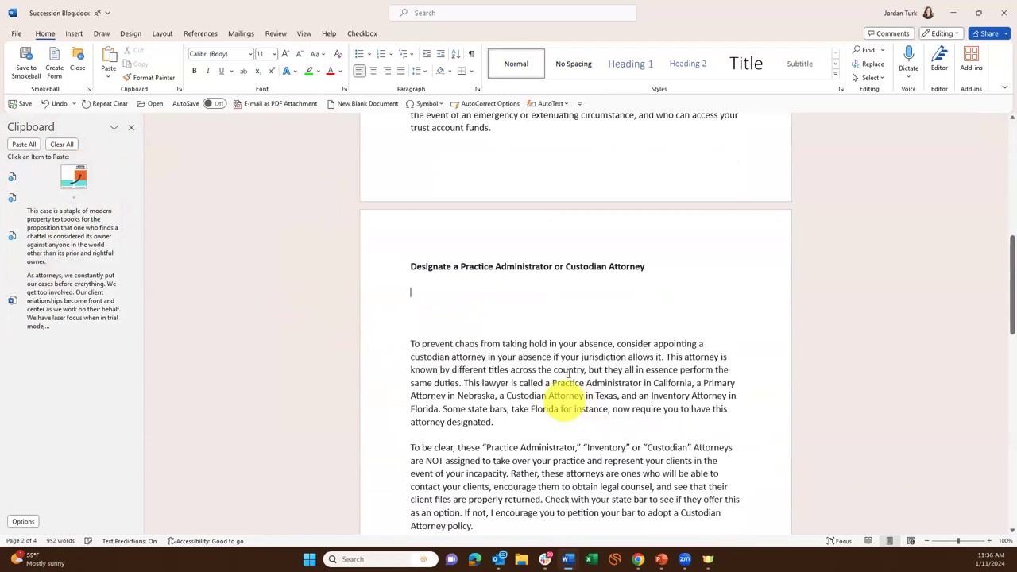
pyautogui.click(424, 293)
pyautogui.press('Delete')
pyautogui.press('Delete')
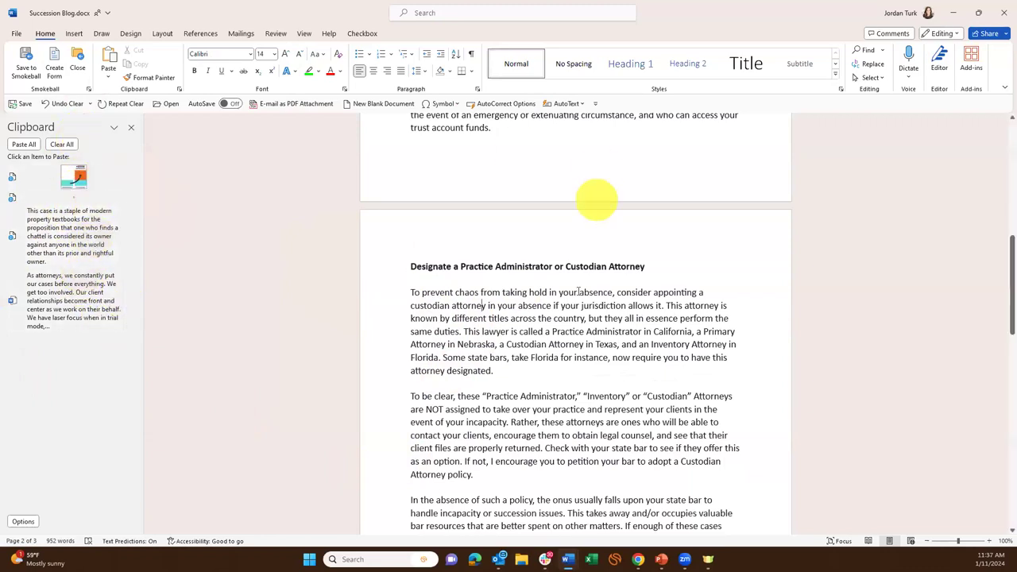
pyautogui.hotkey('ctrl', 'n')
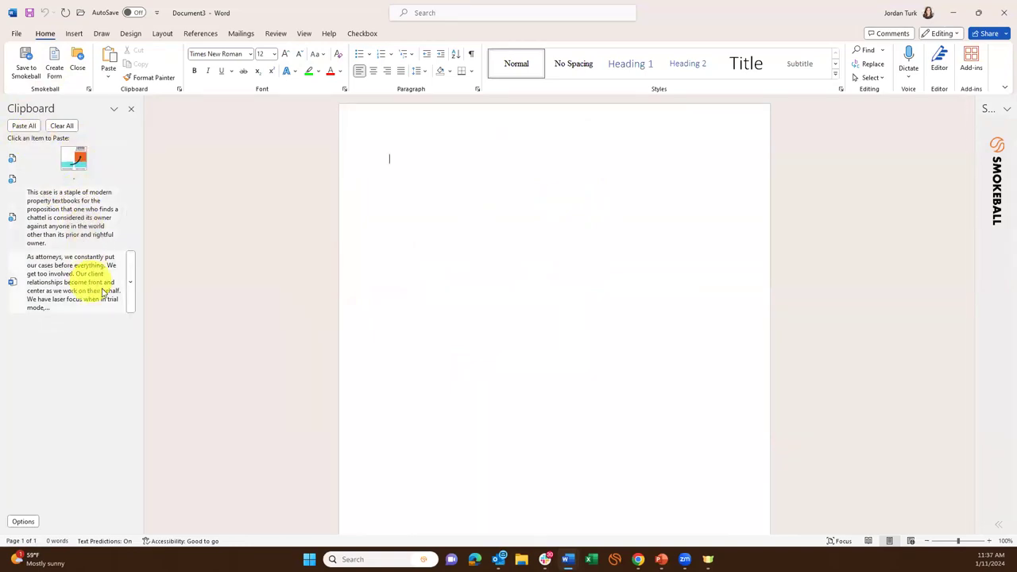
# Paste all three clipboard items into Document3, cancel Save As, and close it without saving.
pyautogui.click(24, 126)
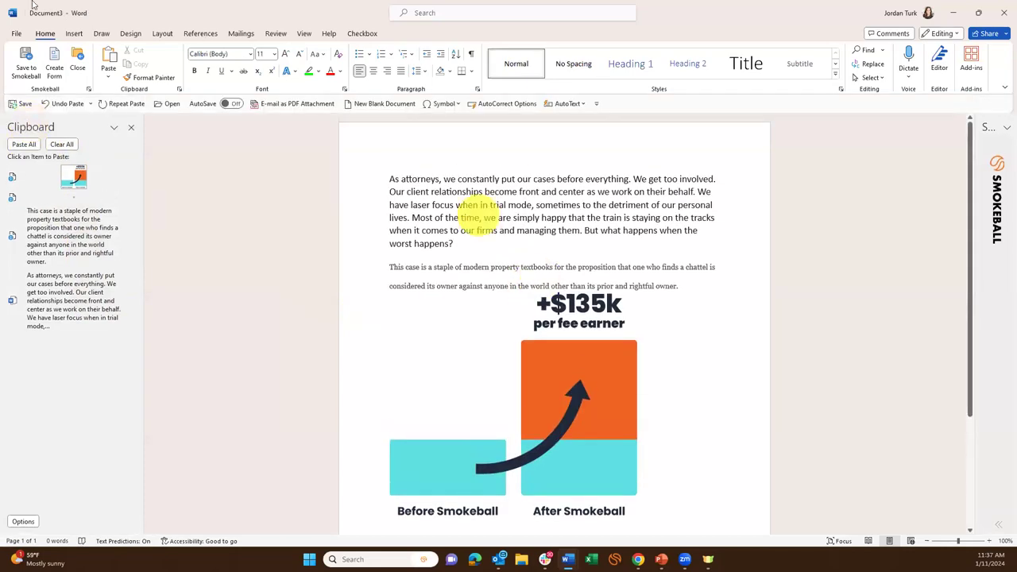
pyautogui.click(16, 35)
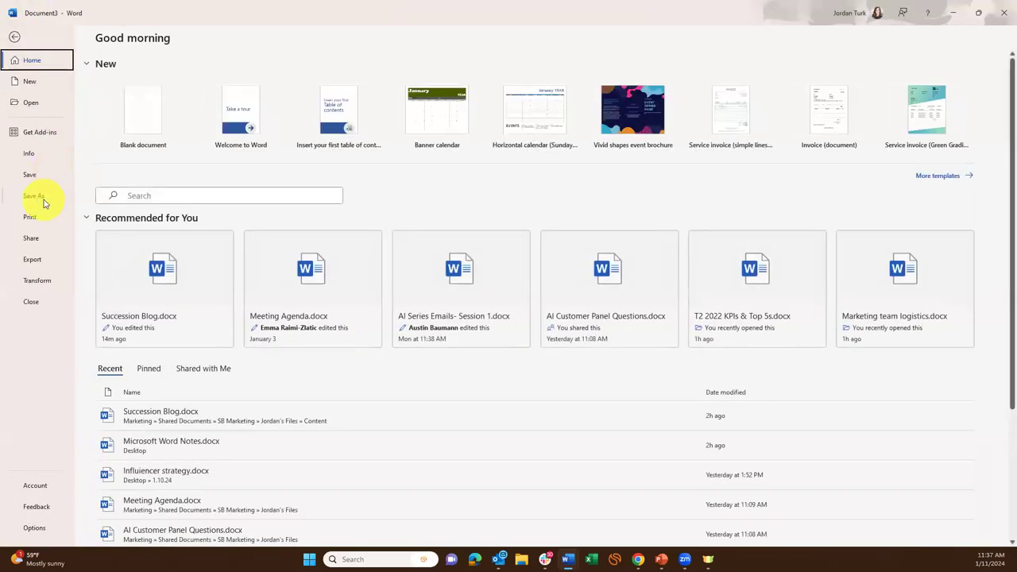
pyautogui.click(33, 196)
pyautogui.click(182, 254)
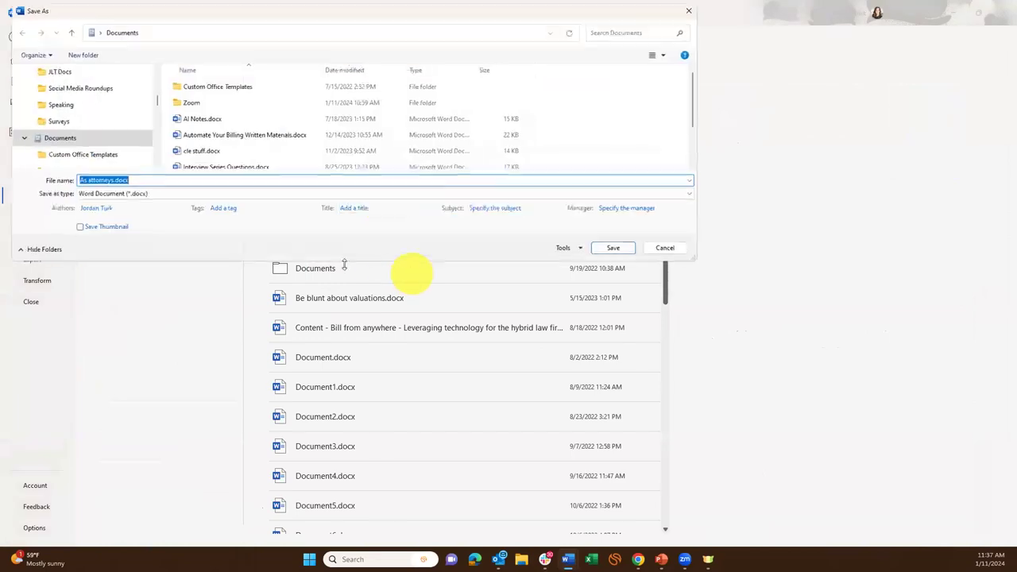
pyautogui.click(675, 250)
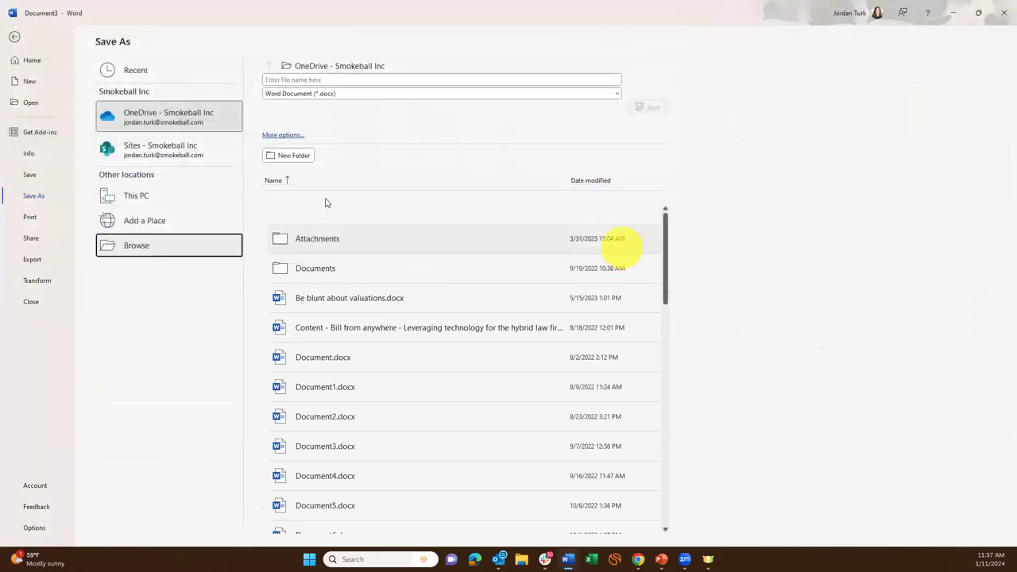
pyautogui.click(15, 37)
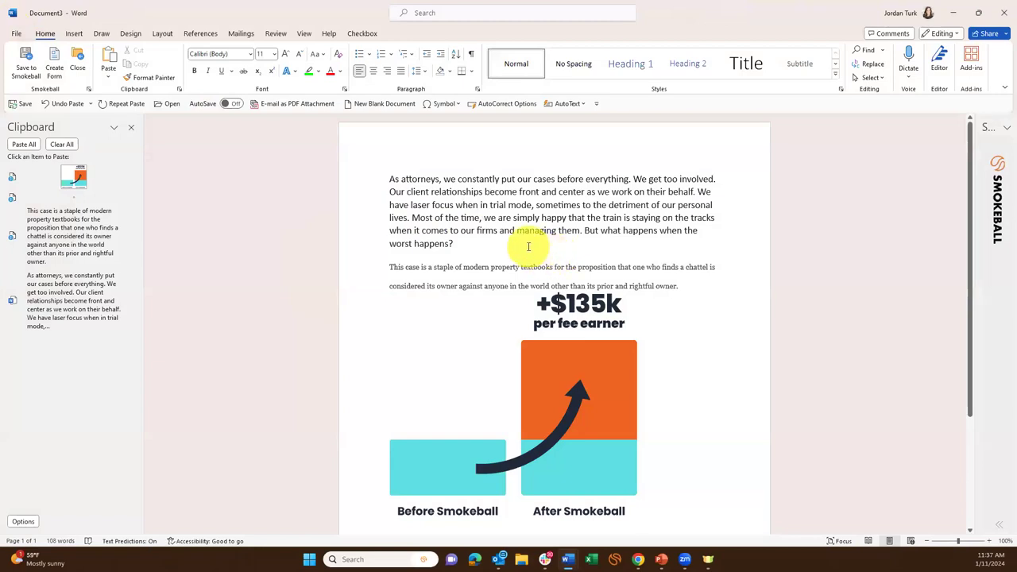
pyautogui.click(1004, 12)
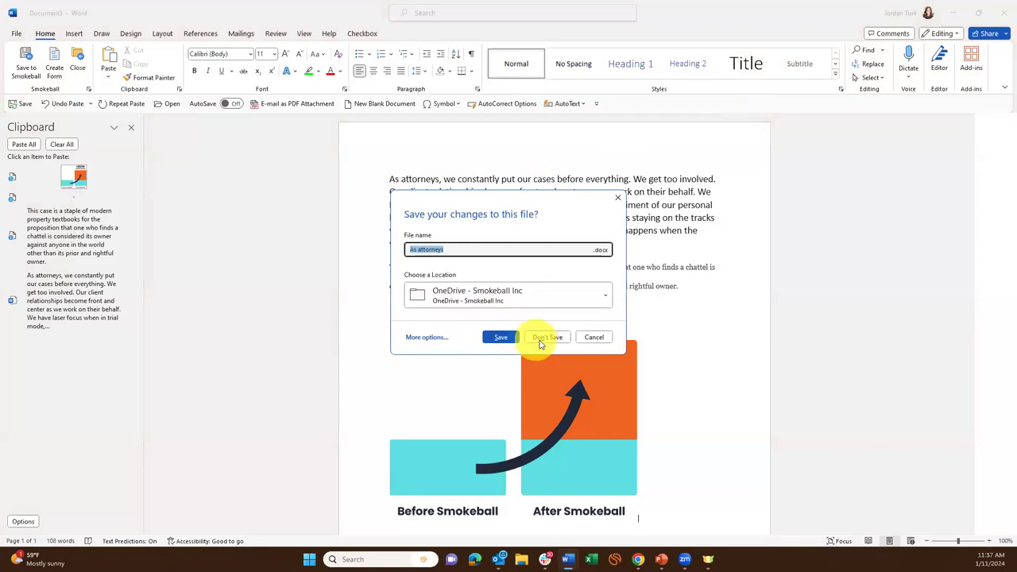
pyautogui.click(546, 337)
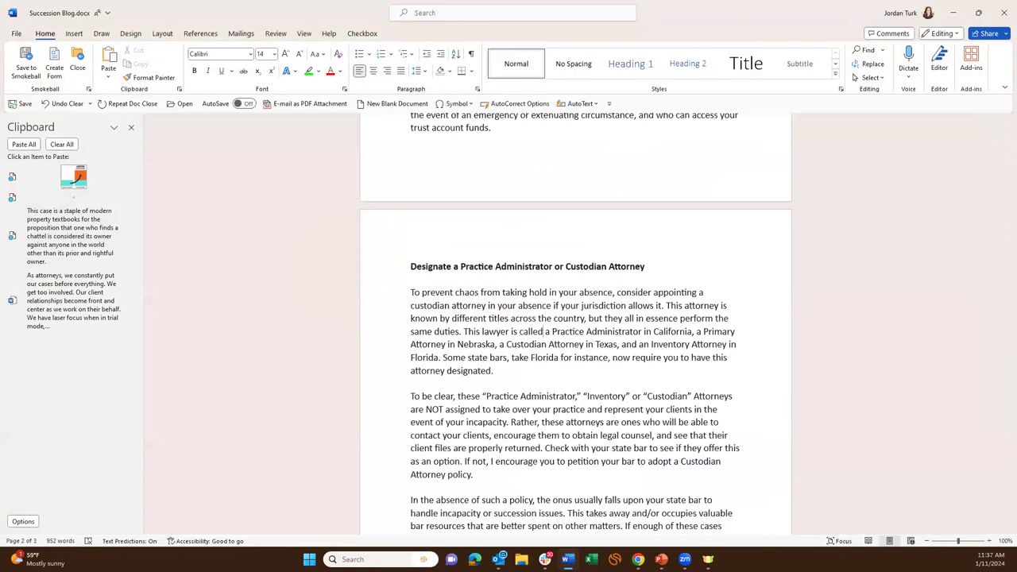
# Close the Office Clipboard task pane and scroll back up the Succession blog.
pyautogui.scroll(6, 585, 356)
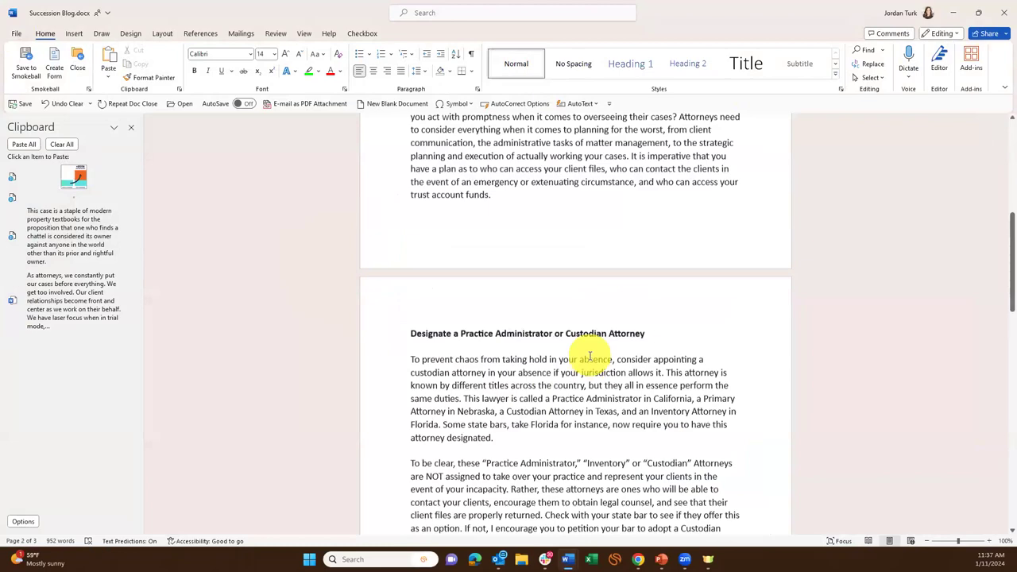
pyautogui.scroll(2, 582, 374)
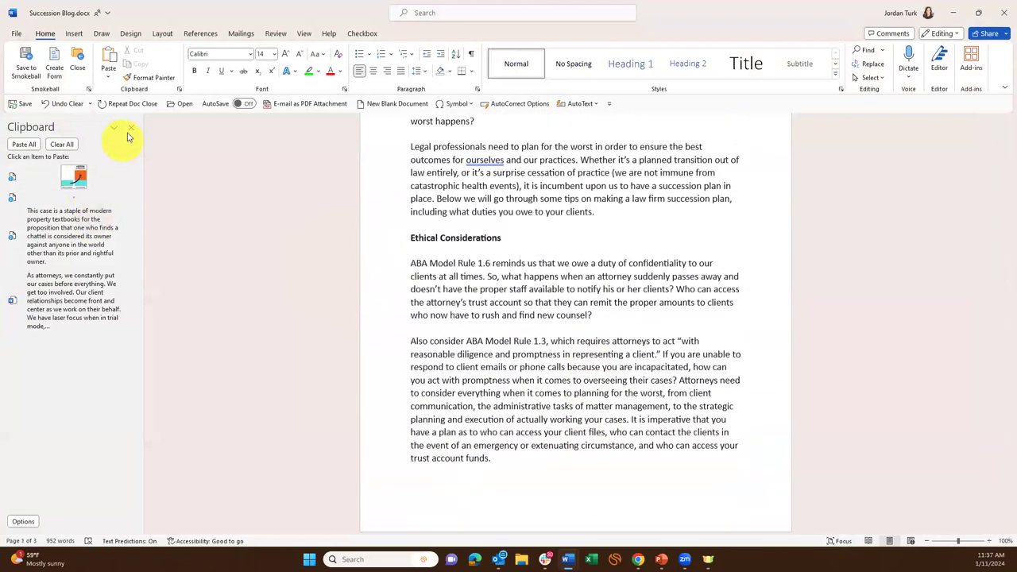
pyautogui.click(131, 128)
pyautogui.scroll(2, 344, 362)
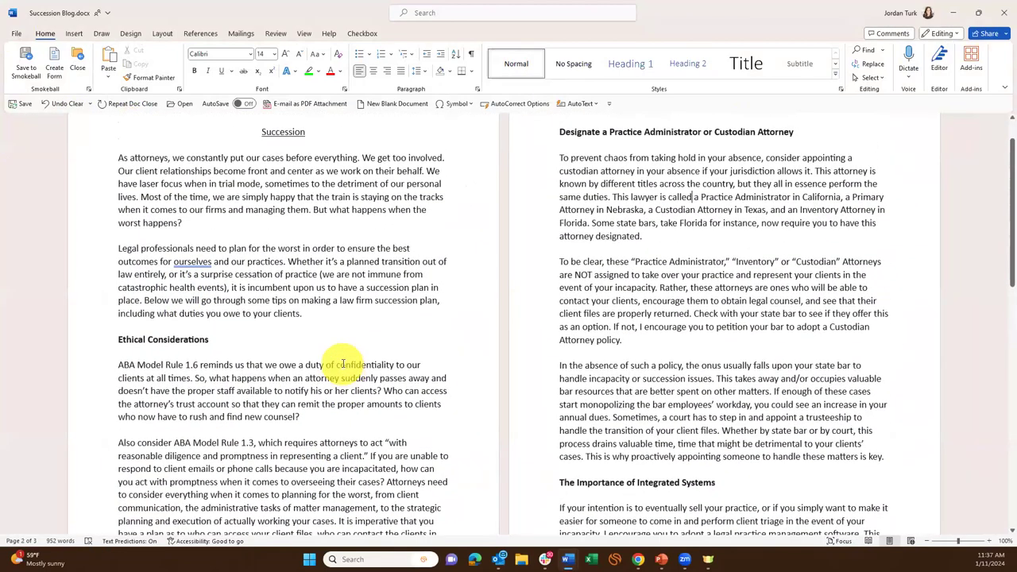
pyautogui.scroll(1, 344, 368)
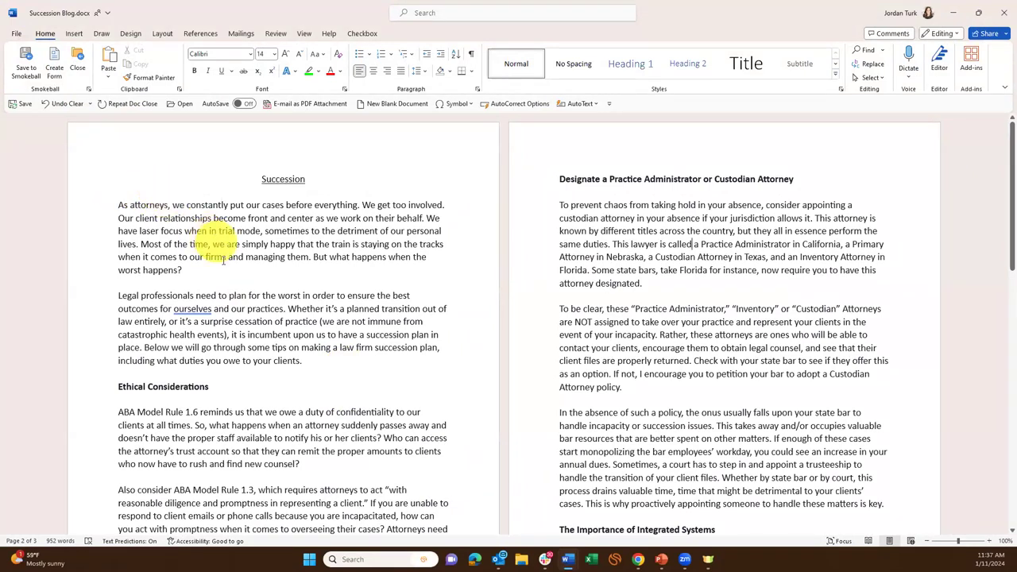
# Paste a copy of the opening 'As attorneys' paragraph onto a new line below it and show the paste options.
pyautogui.click(179, 257)
pyautogui.press('Return')
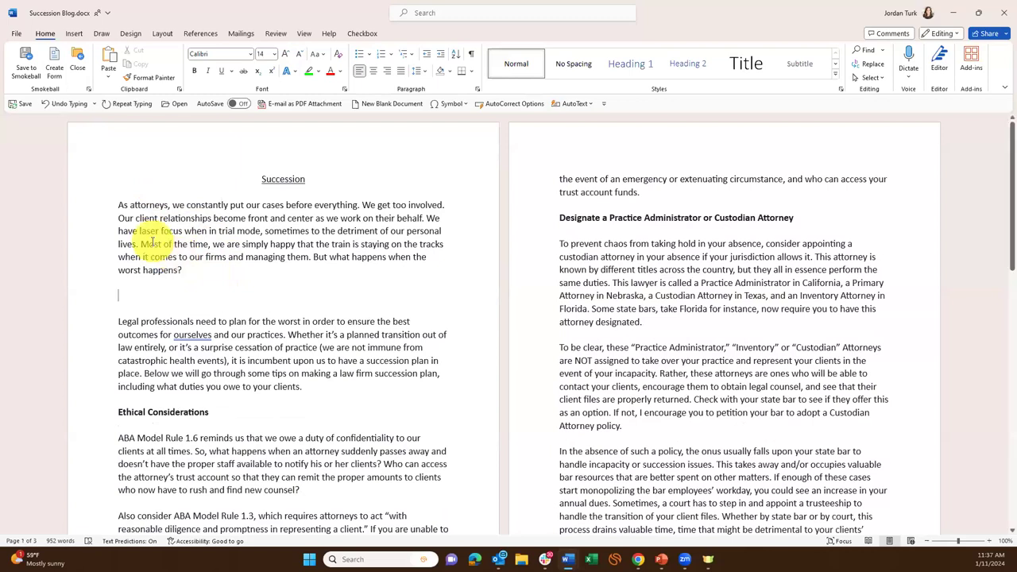
pyautogui.moveTo(195, 270); pyautogui.dragTo(102, 200)
pyautogui.hotkey('ctrl', 'c')
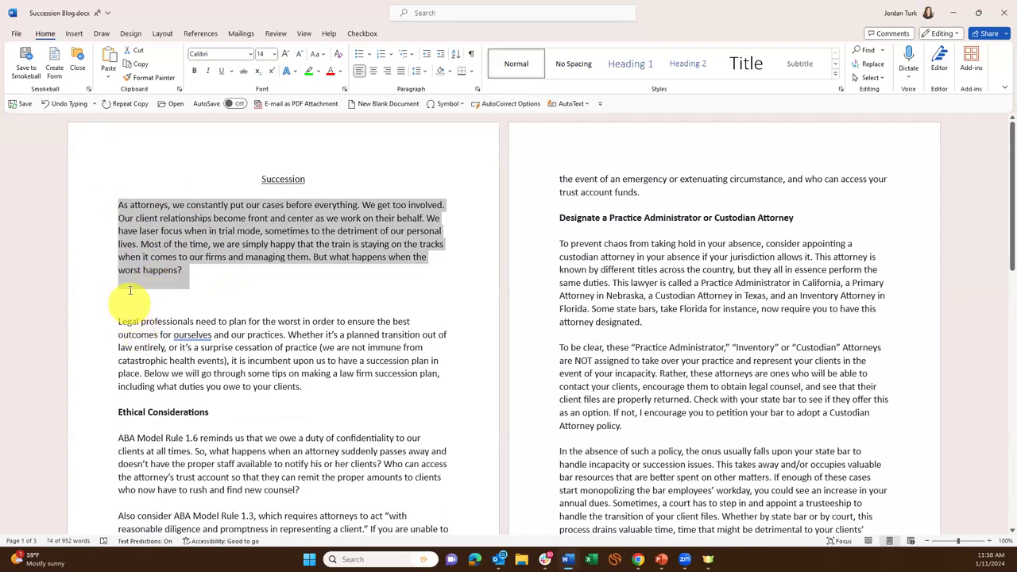
pyautogui.click(125, 292)
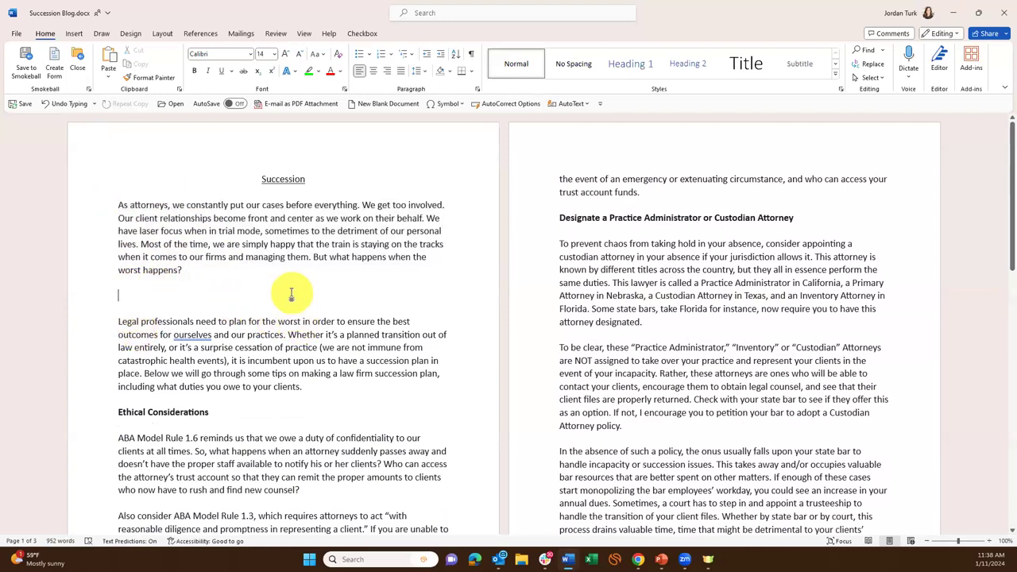
pyautogui.hotkey('ctrl', 'v')
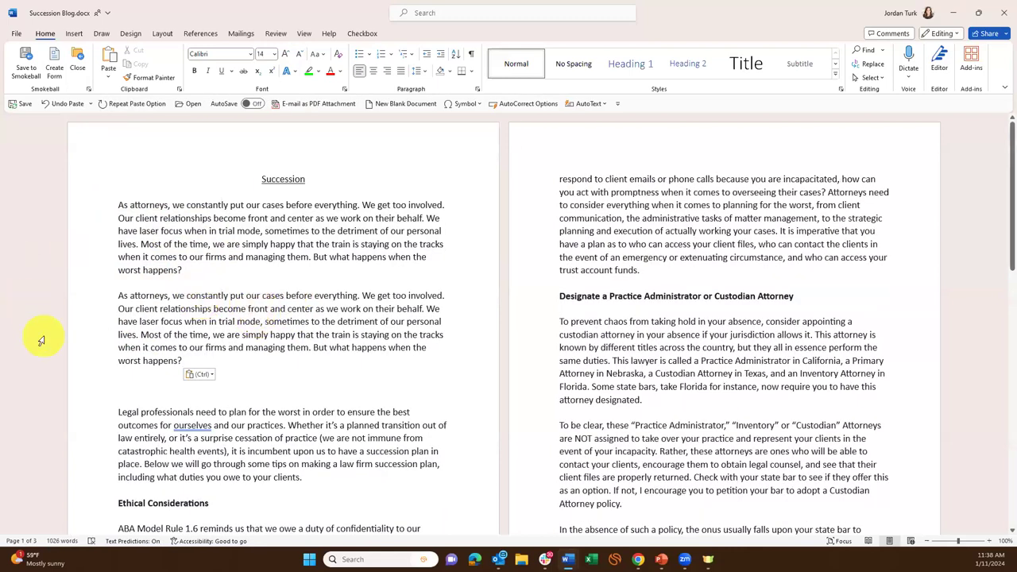
pyautogui.click(209, 376)
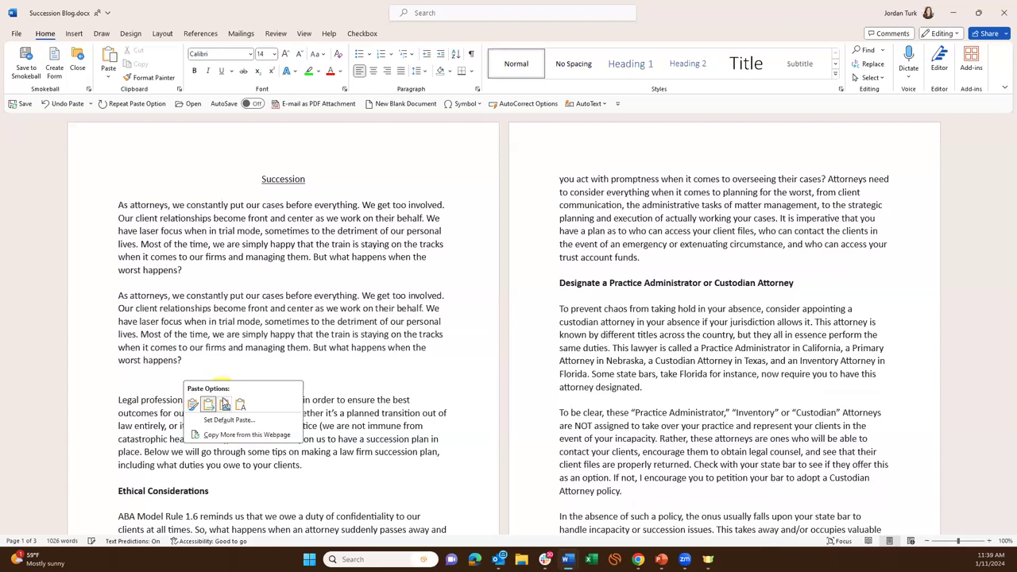
# Try pasting the paragraph as a picture, then undo that paste.
pyautogui.click(225, 405)
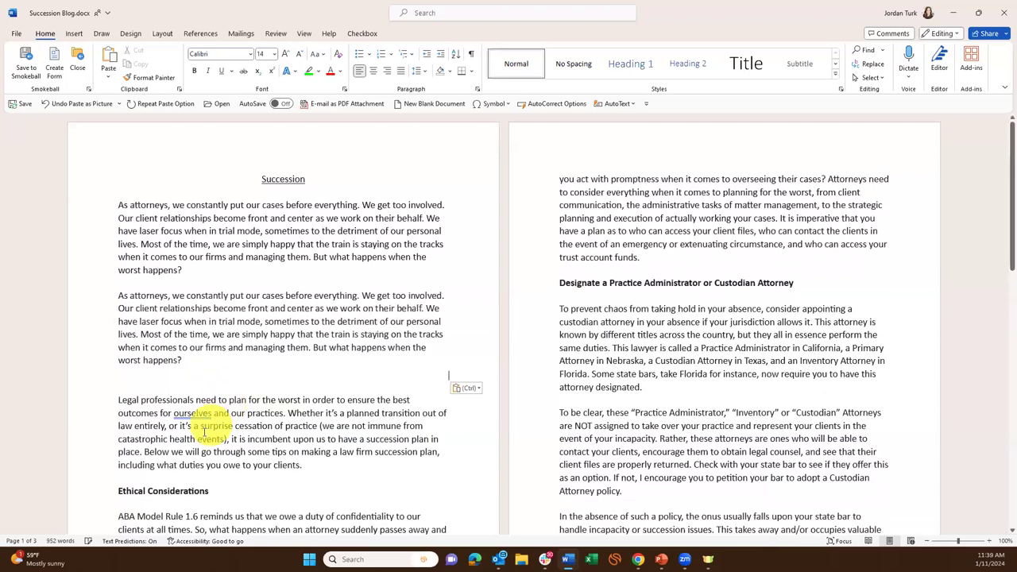
pyautogui.click(206, 338)
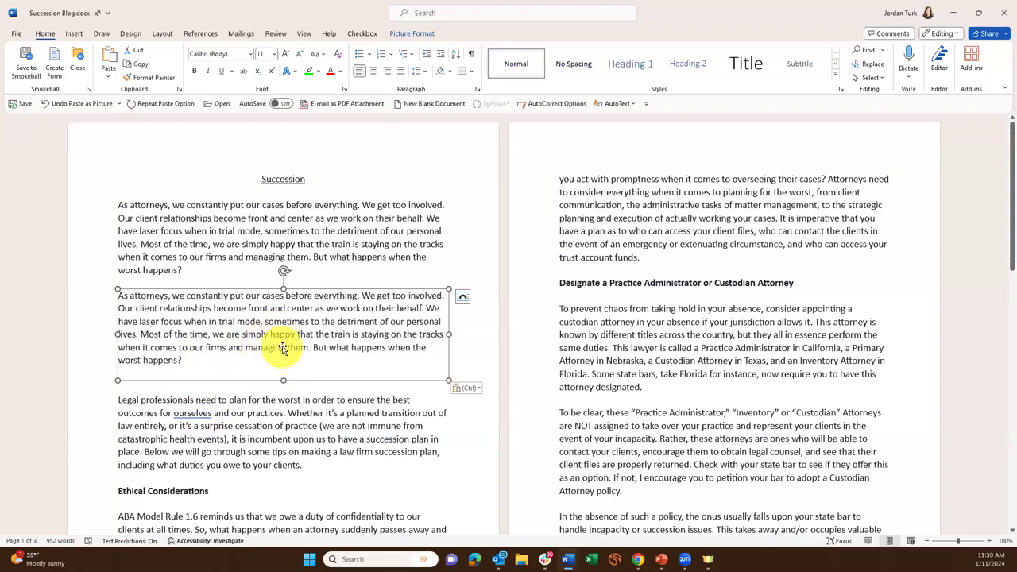
pyautogui.hotkey('ctrl', 'z')
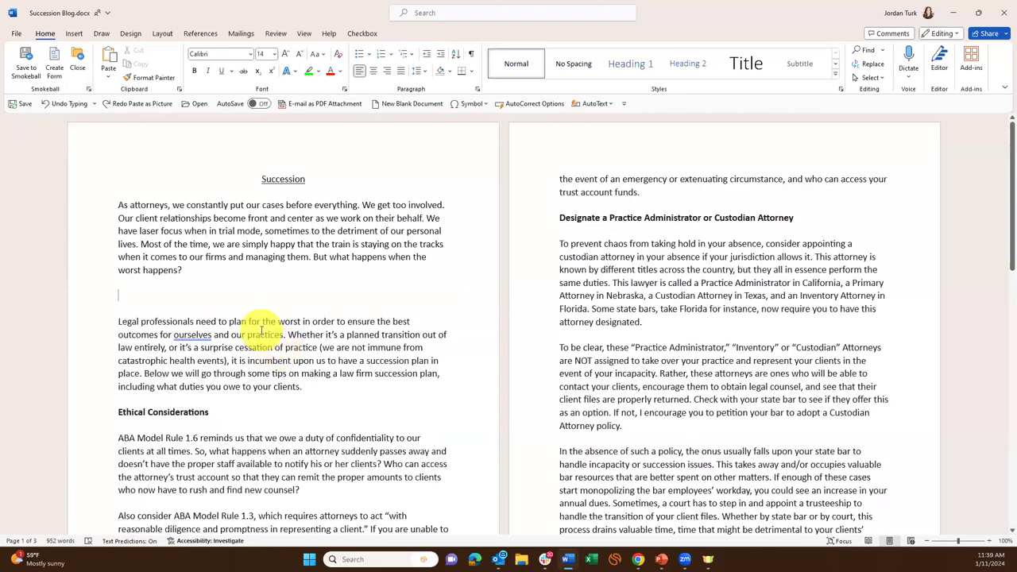
# Re-paste with Merge Formatting, then undo the duplicate and remove the leftover empty line.
pyautogui.hotkey('ctrl', 'v')
pyautogui.click(202, 373)
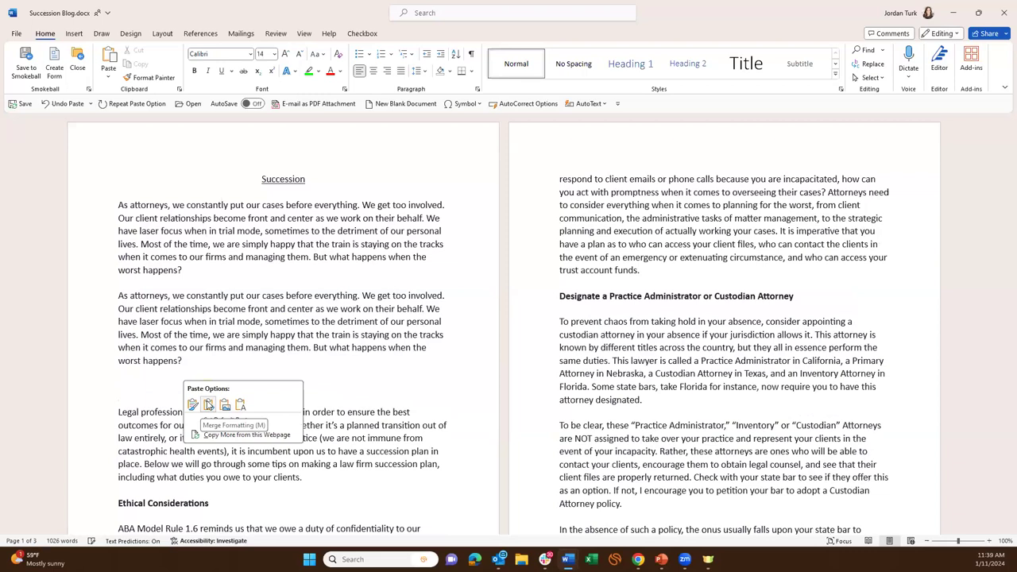
pyautogui.click(208, 406)
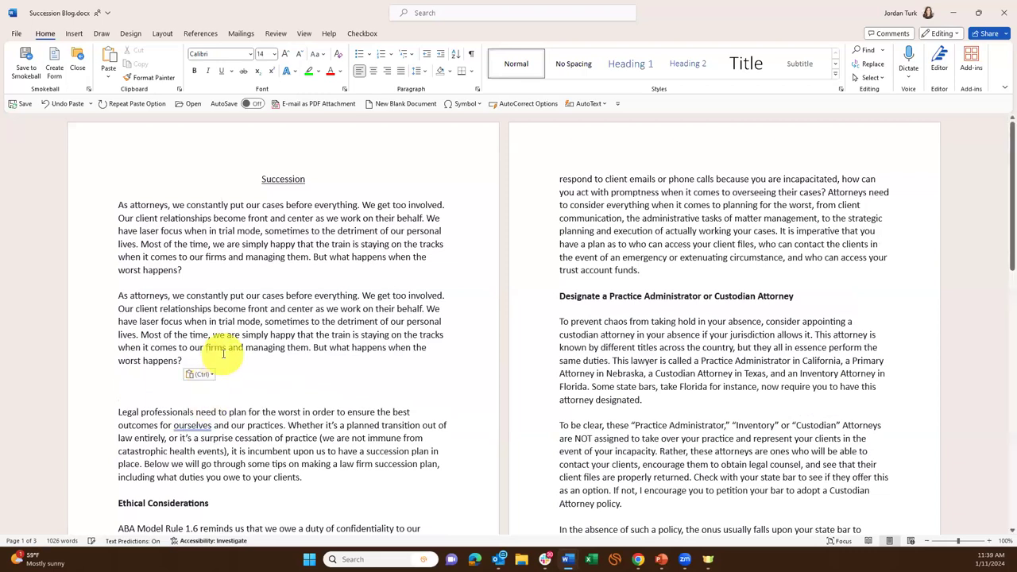
pyautogui.hotkey('ctrl', 'z')
pyautogui.hotkey('ctrl', 'z')
pyautogui.press('BackSpace')
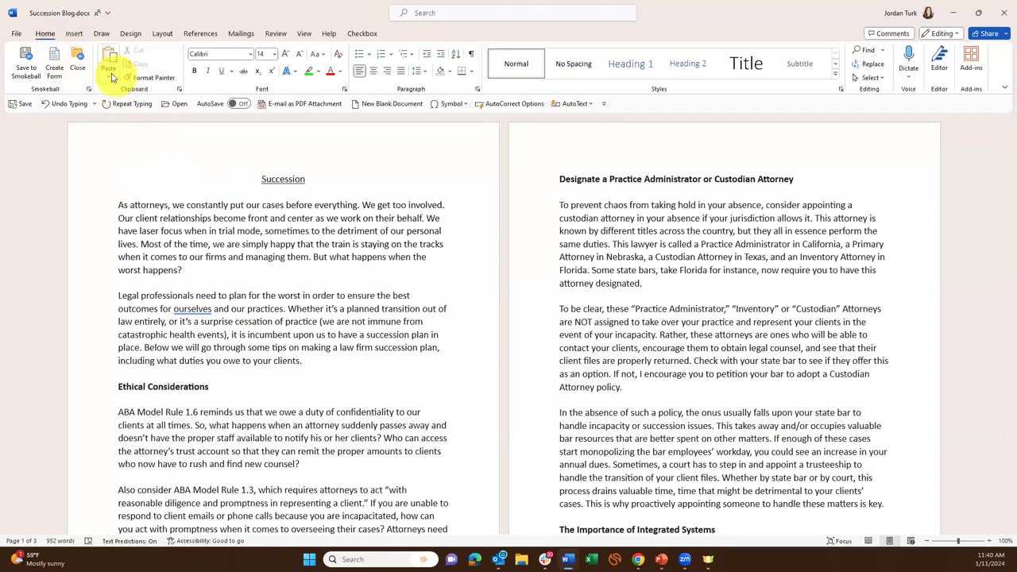
# Set 'Pasting within the same document' to Merge Formatting via Set Default Paste in Word Options.
pyautogui.click(112, 77)
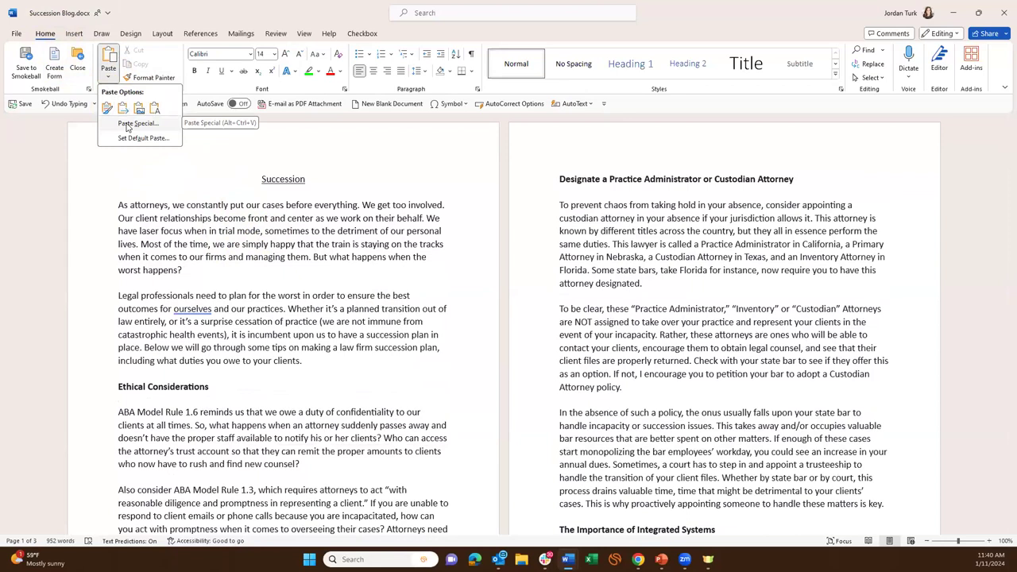
pyautogui.click(140, 140)
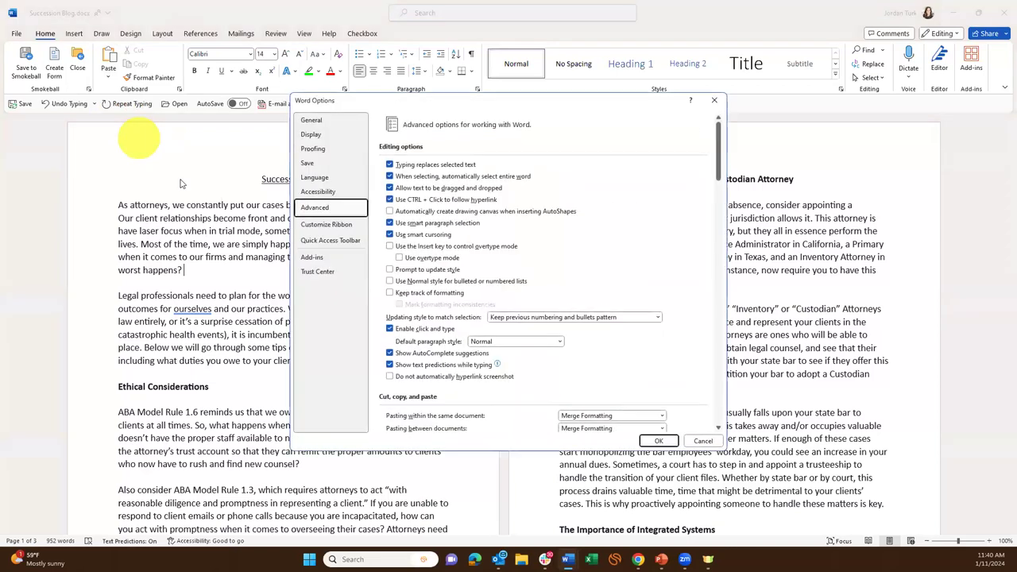
pyautogui.scroll(-5, 577, 349)
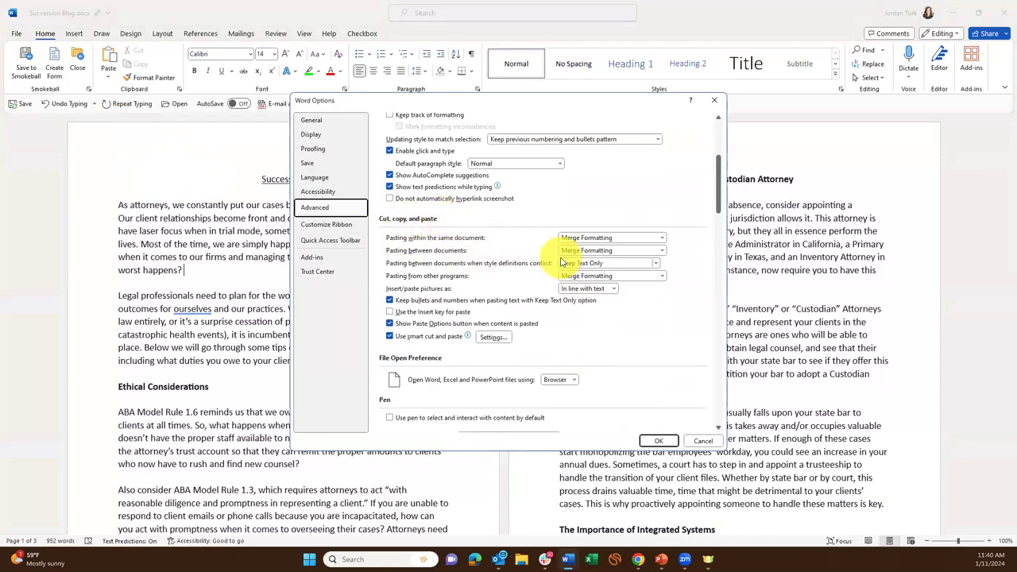
pyautogui.click(610, 238)
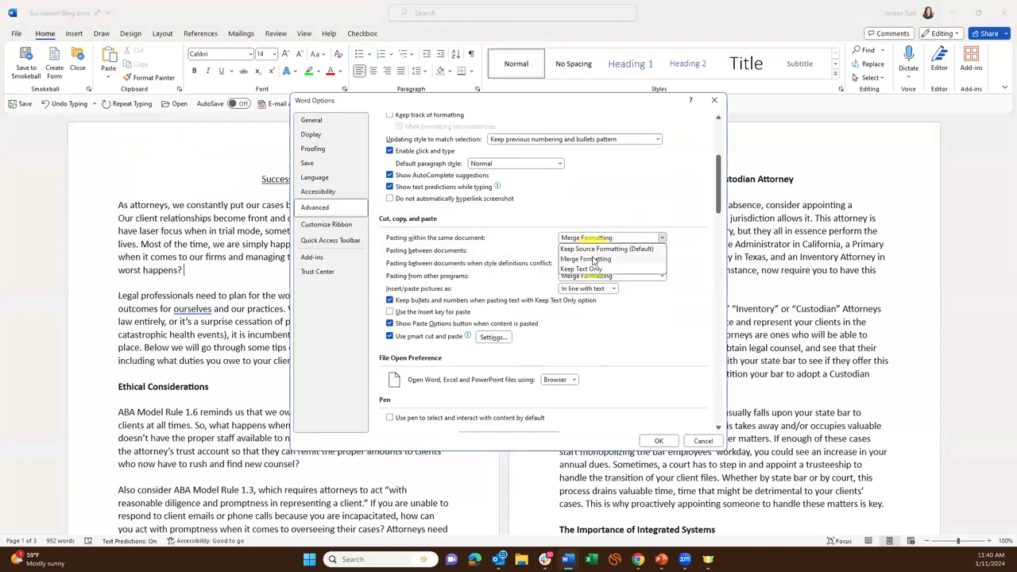
pyautogui.click(594, 260)
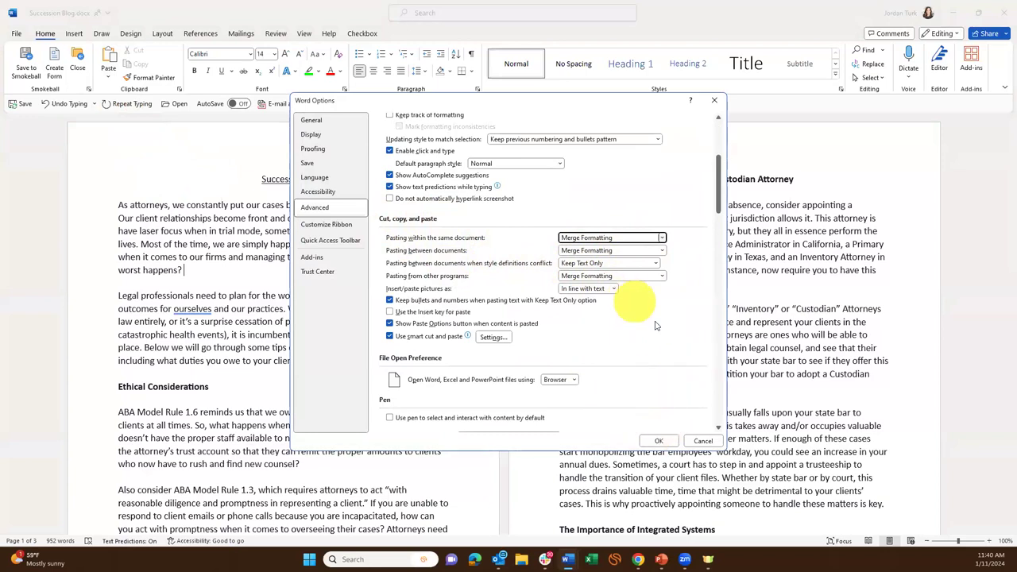
pyautogui.click(654, 441)
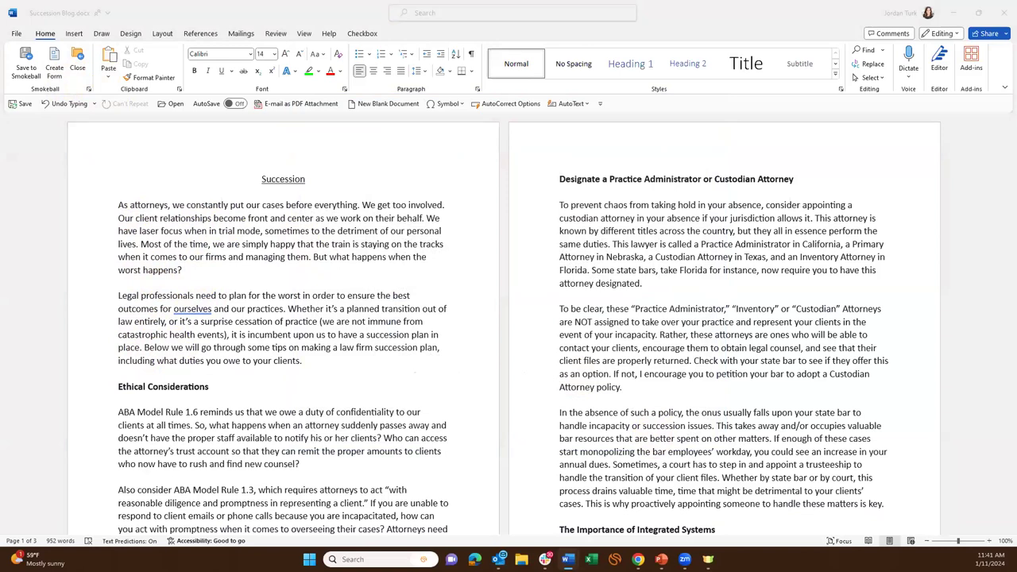
# Add blank lines below the opening paragraph, try typing (e) and (c), then clear them and the extra lines.
pyautogui.click(385, 364)
pyautogui.scroll(-2, 422, 379)
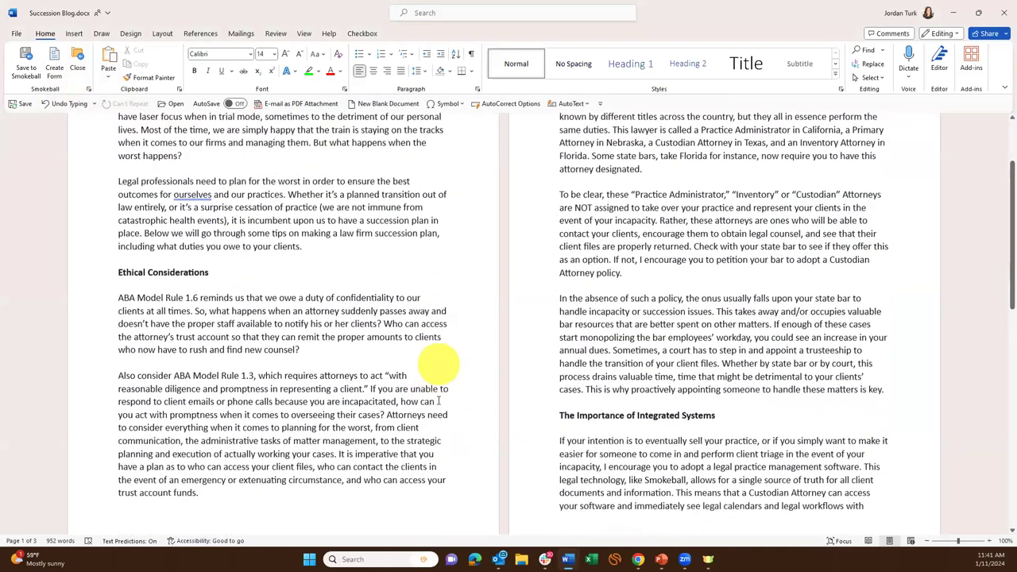
pyautogui.scroll(2, 437, 400)
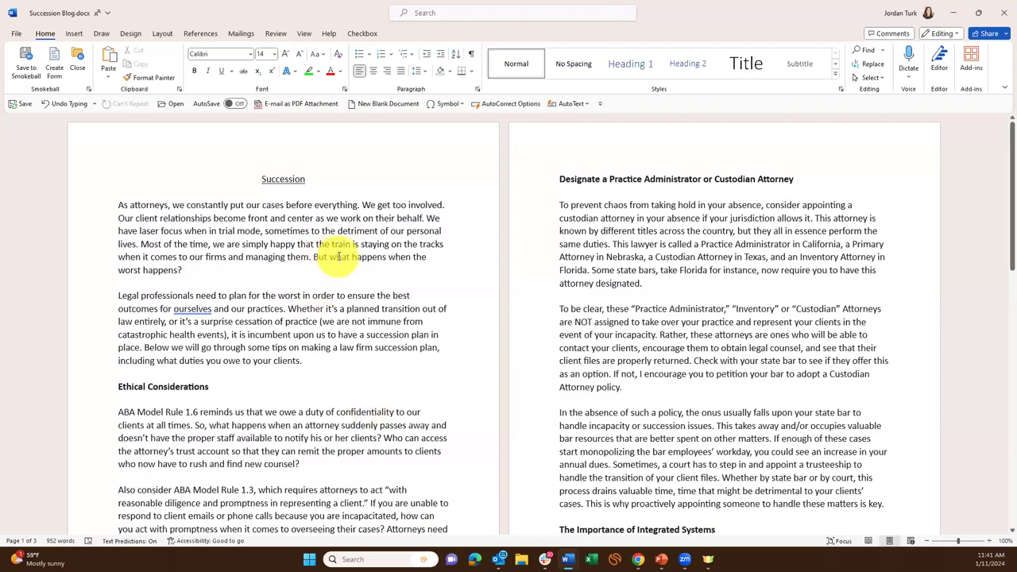
pyautogui.press('Return')
pyautogui.press('Return')
pyautogui.press('Return')
pyautogui.press('Return')
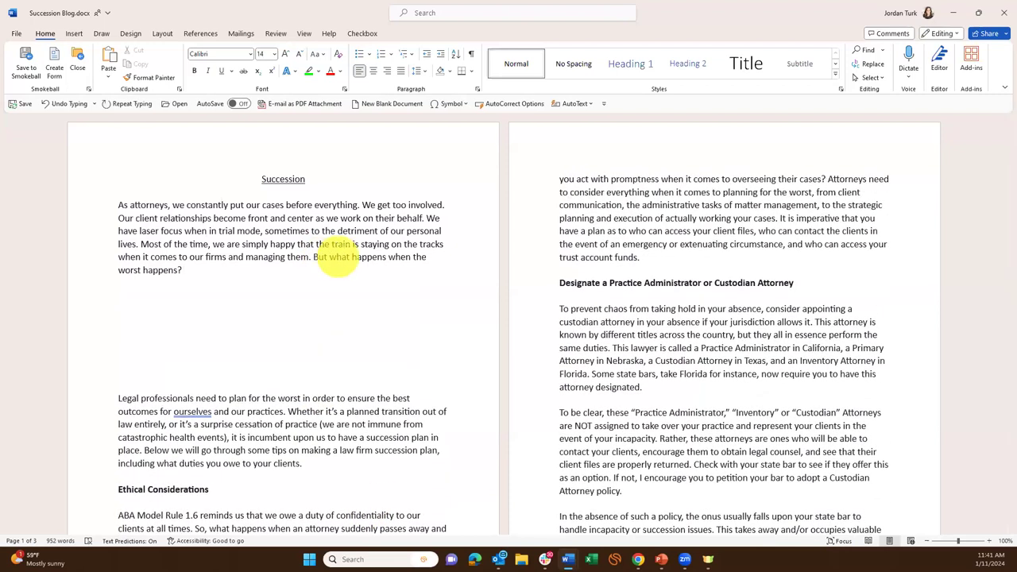
pyautogui.write('(e')
pyautogui.press('BackSpace')
pyautogui.press('BackSpace')
pyautogui.press('Return')
pyautogui.write('(c)')
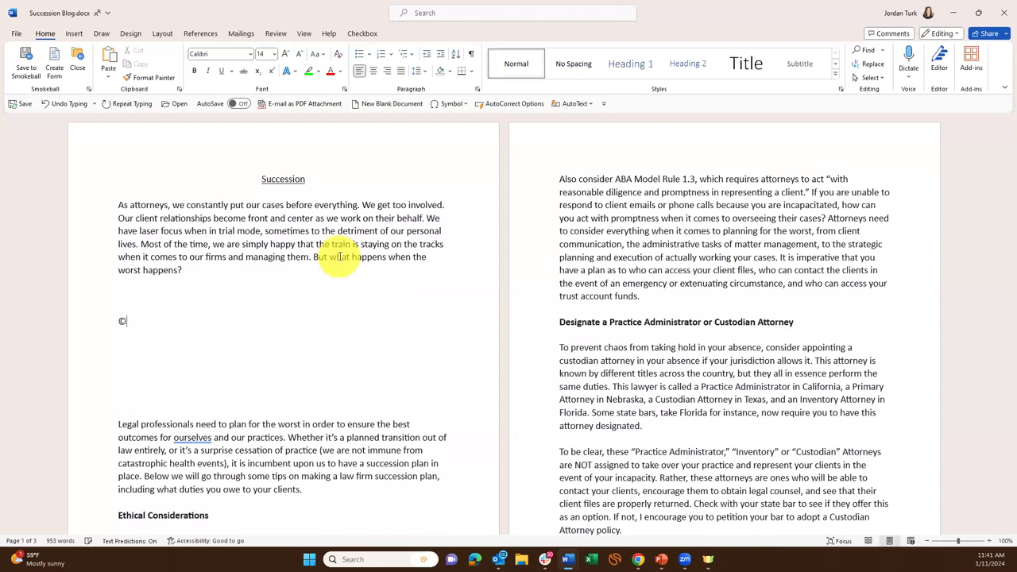
pyautogui.press('BackSpace')
pyautogui.press('BackSpace')
pyautogui.press('BackSpace')
pyautogui.press('BackSpace')
pyautogui.press('BackSpace')
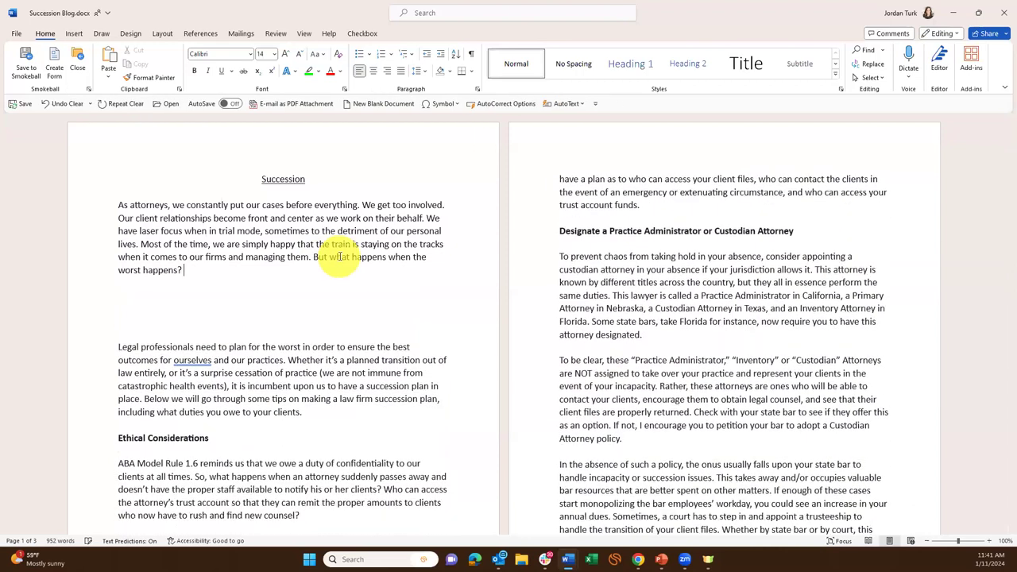
pyautogui.press('Delete')
pyautogui.press('Down')
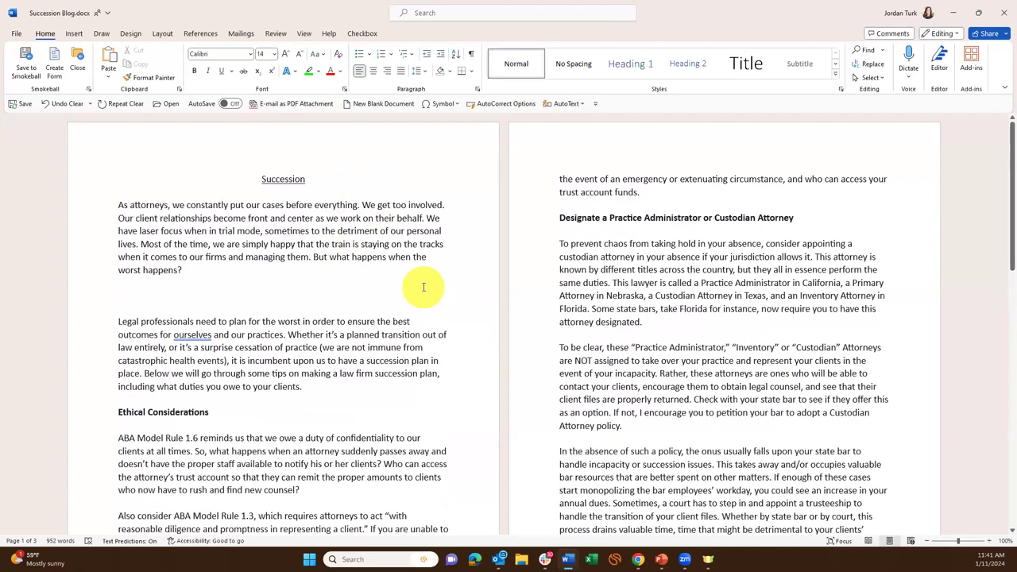
# Type (e) and (c), undo each AutoCorrect to € and ©, then delete the test text.
pyautogui.write('(')
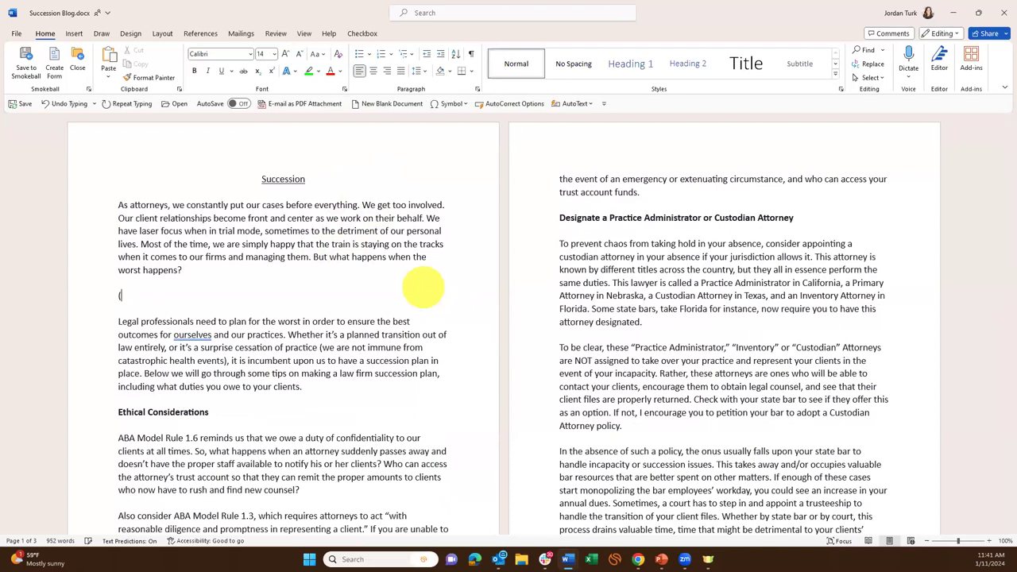
pyautogui.write('e)')
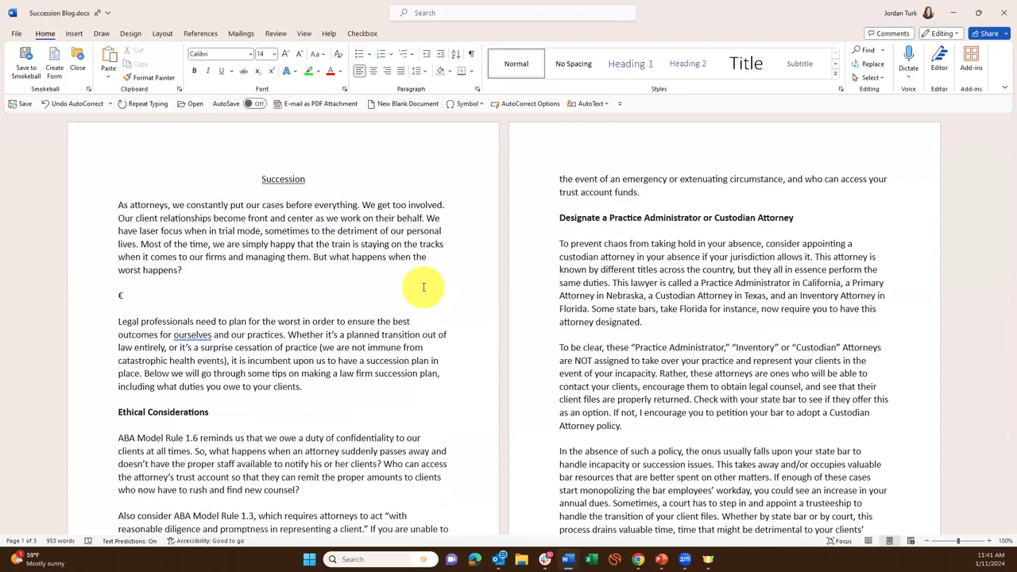
pyautogui.hotkey('ctrl', 'z')
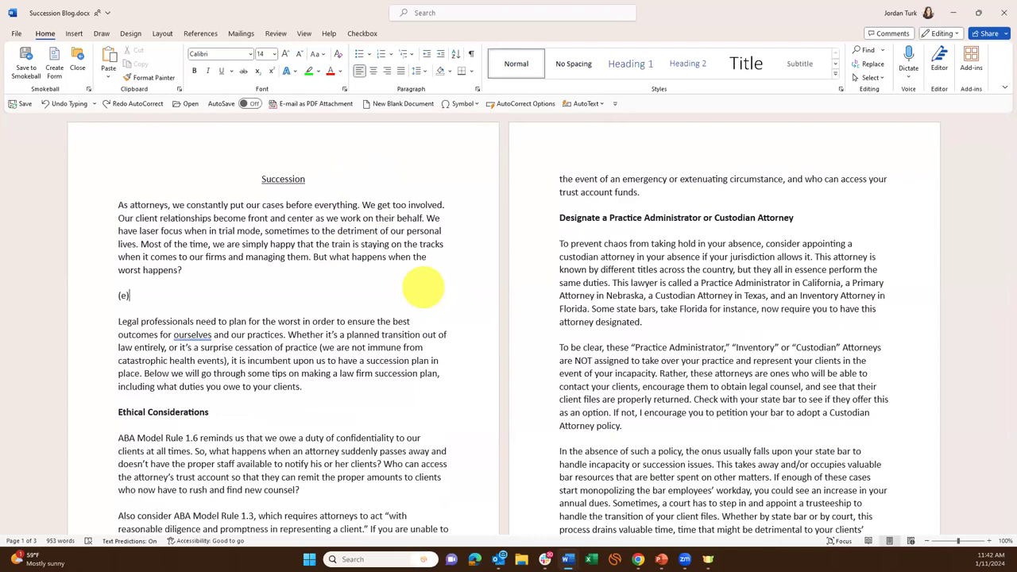
pyautogui.write('(c)')
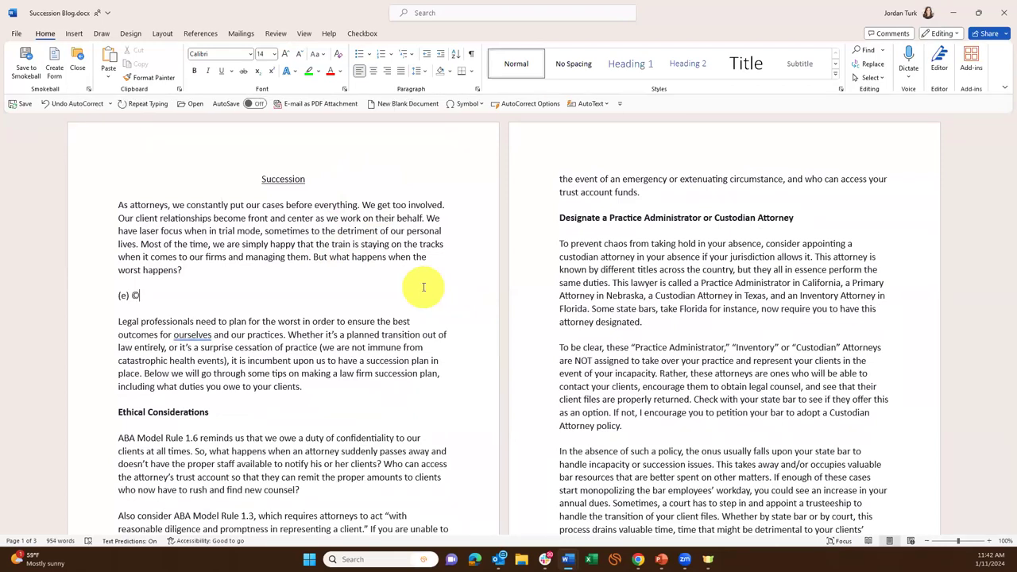
pyautogui.hotkey('ctrl', 'z')
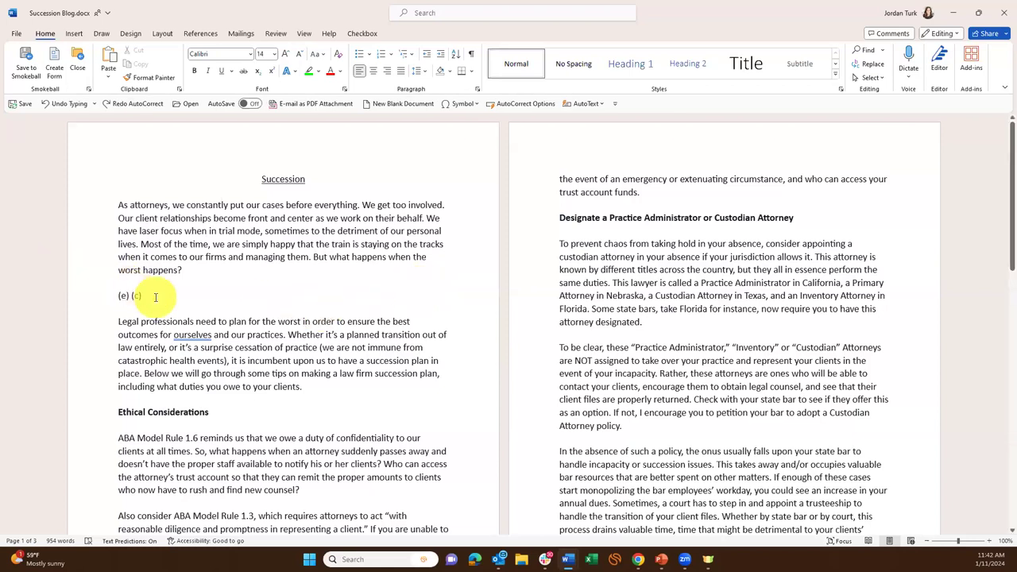
pyautogui.moveTo(144, 296); pyautogui.dragTo(125, 304)
pyautogui.press('BackSpace')
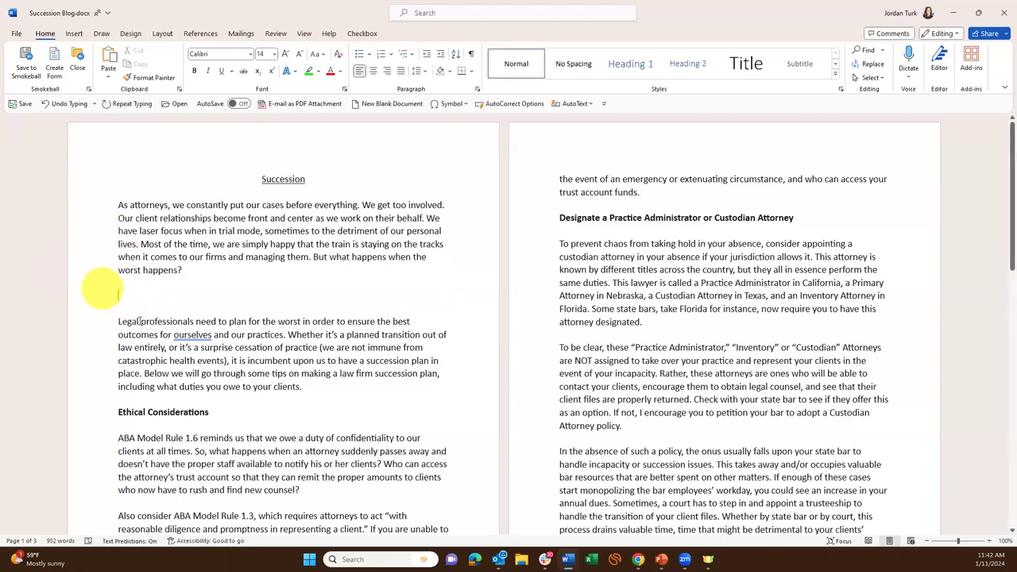
# Select the euro sign in the Insert > Symbol > More Symbols dialog.
pyautogui.click(74, 35)
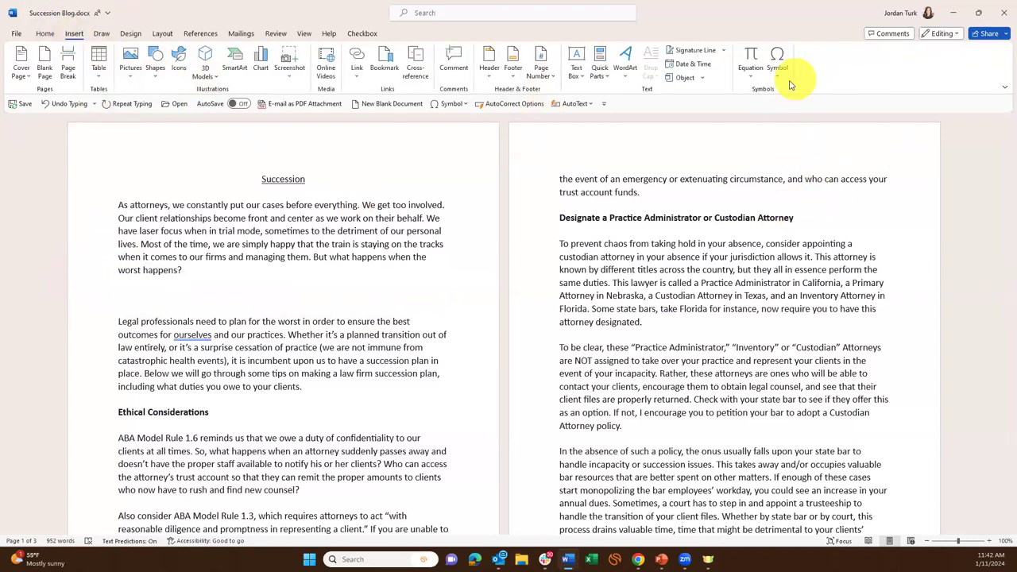
pyautogui.click(777, 60)
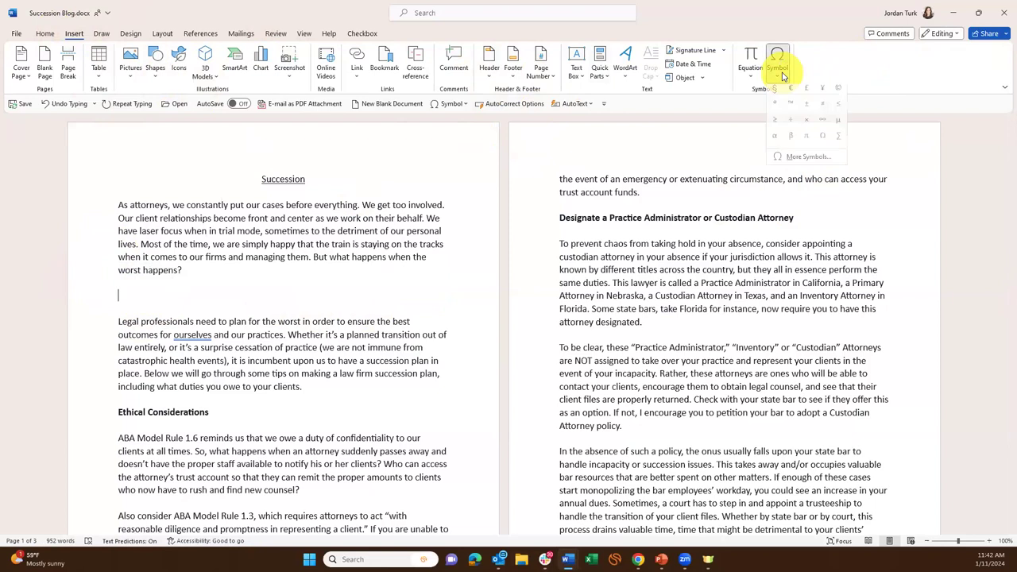
pyautogui.click(795, 163)
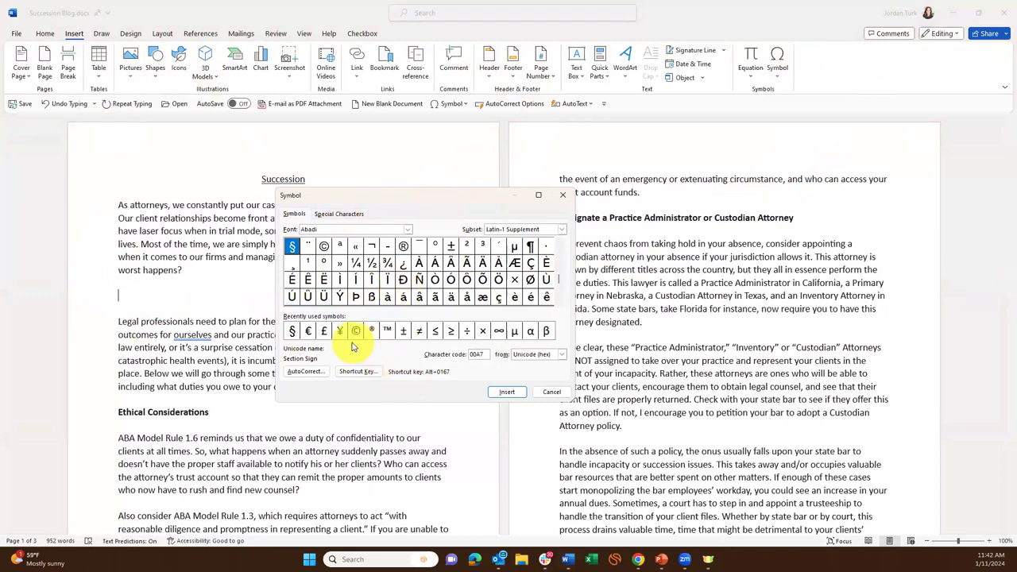
pyautogui.click(310, 332)
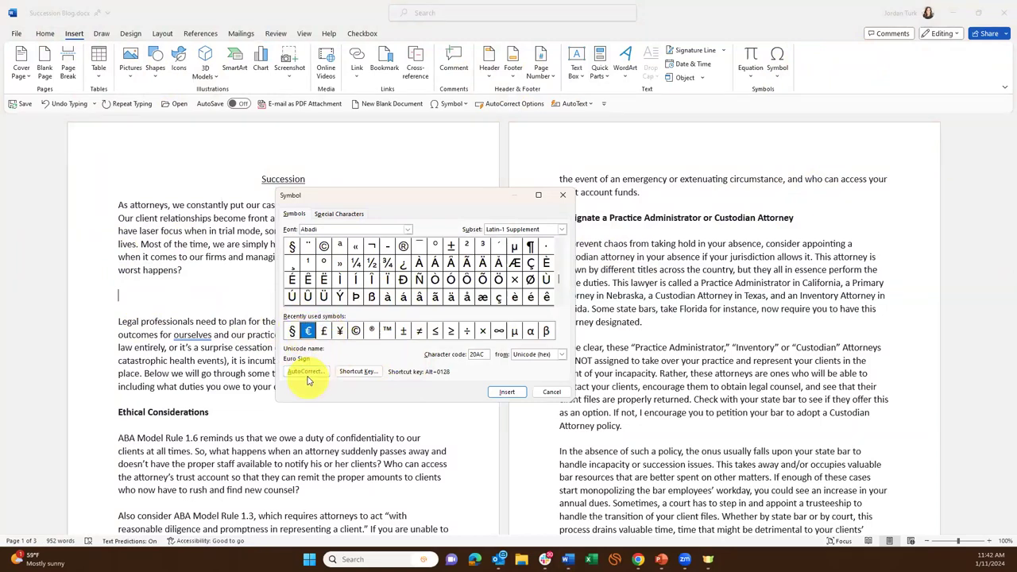
# Delete the (c)→© and (e)→€ AutoCorrect entries, close the dialogs, and type (e) to test.
pyautogui.click(305, 371)
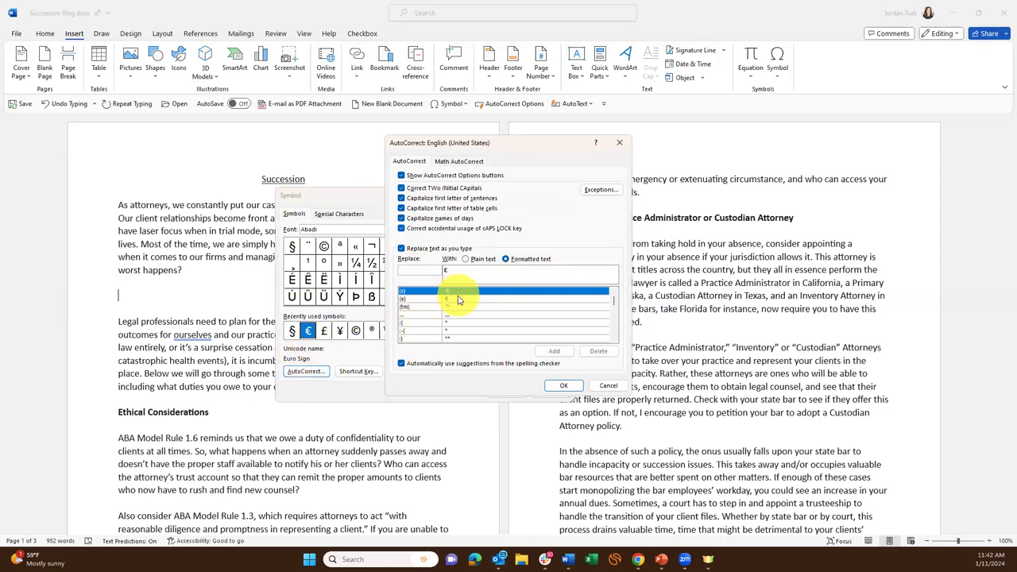
pyautogui.click(457, 300)
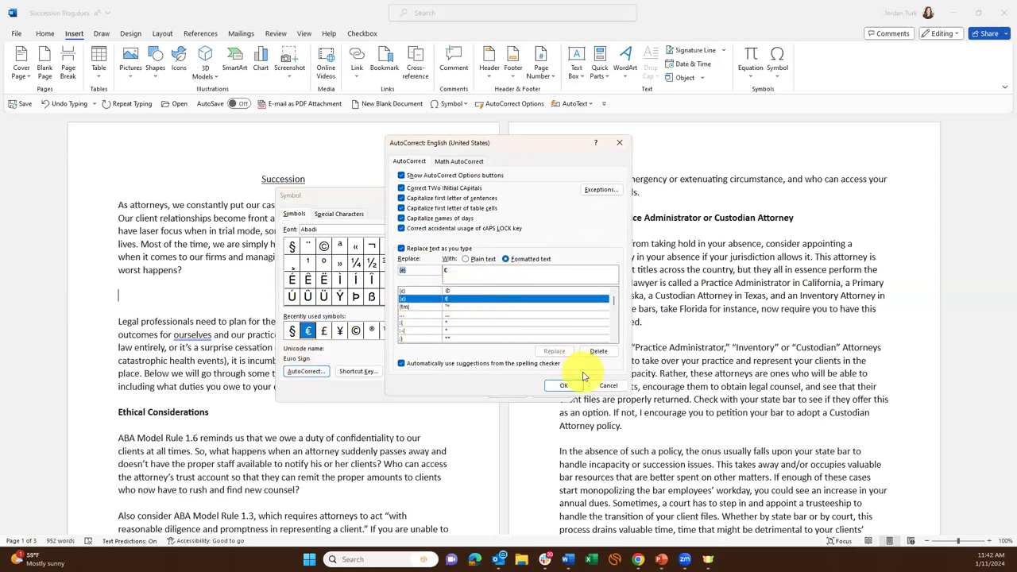
pyautogui.click(471, 292)
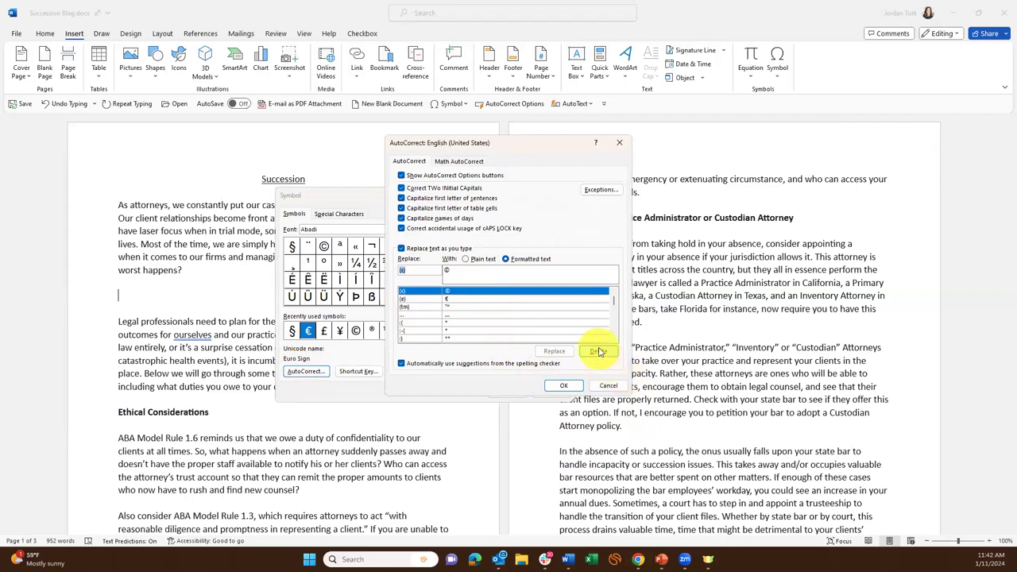
pyautogui.click(599, 352)
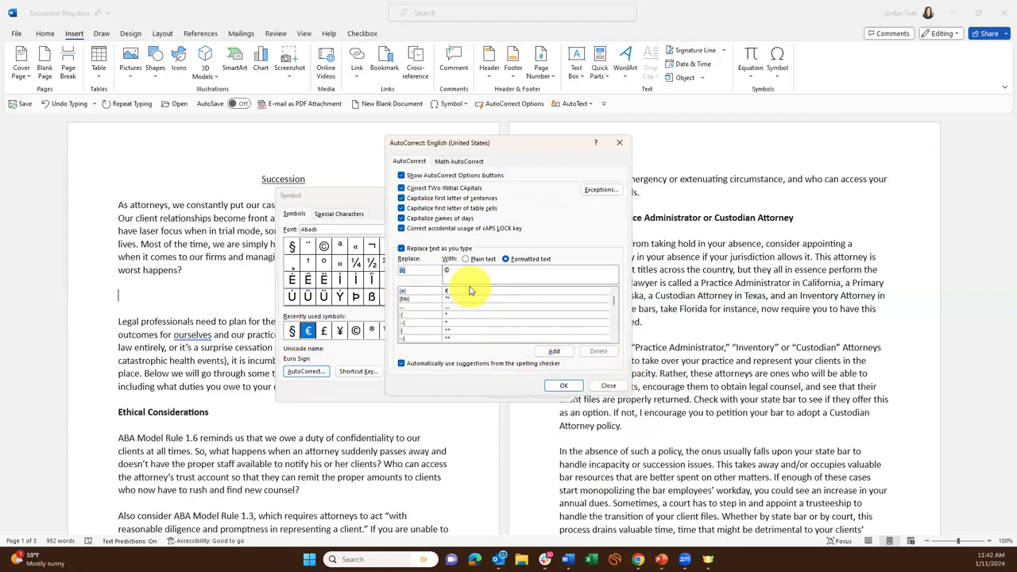
pyautogui.click(433, 292)
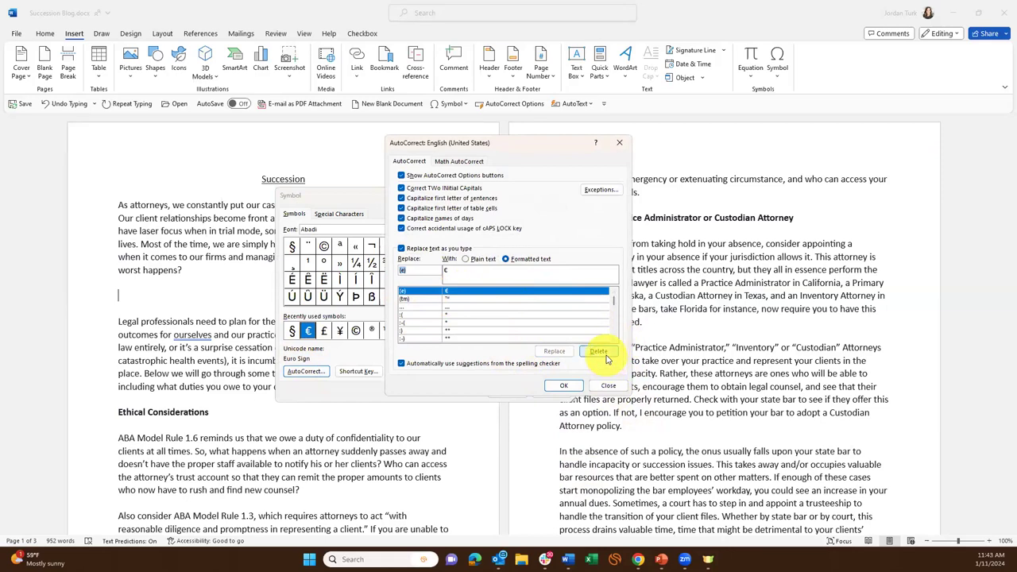
pyautogui.click(598, 352)
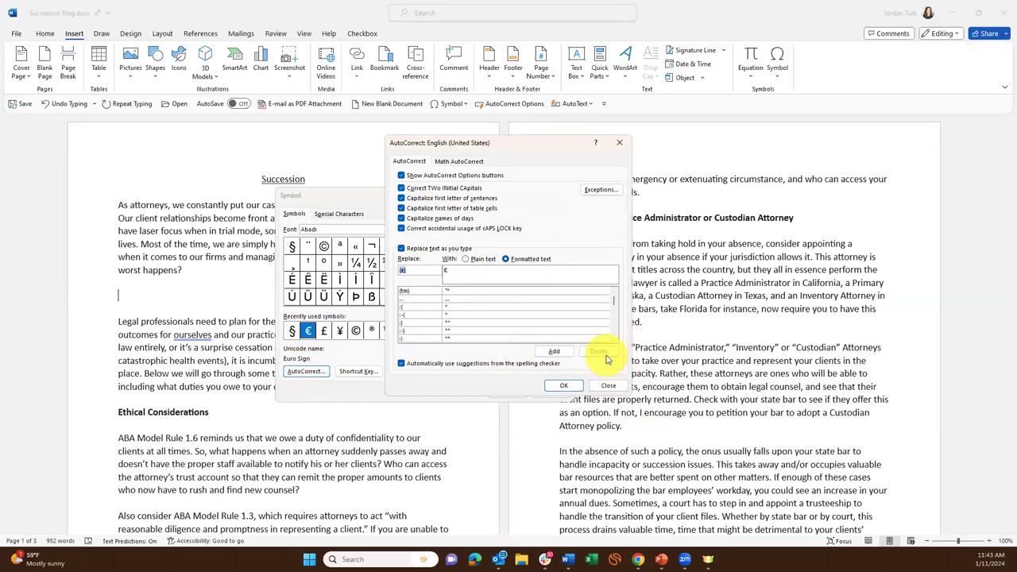
pyautogui.click(563, 386)
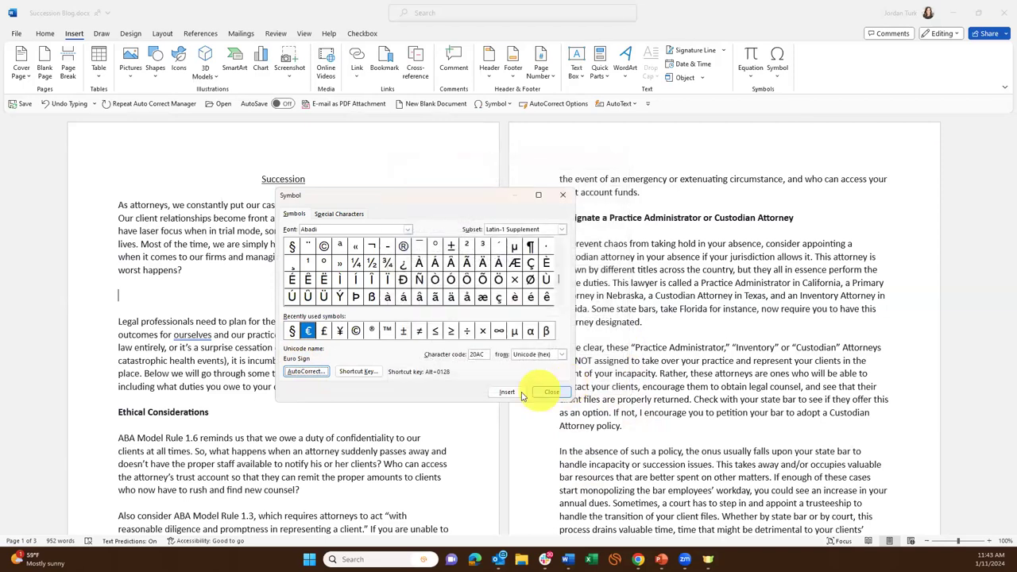
pyautogui.click(553, 392)
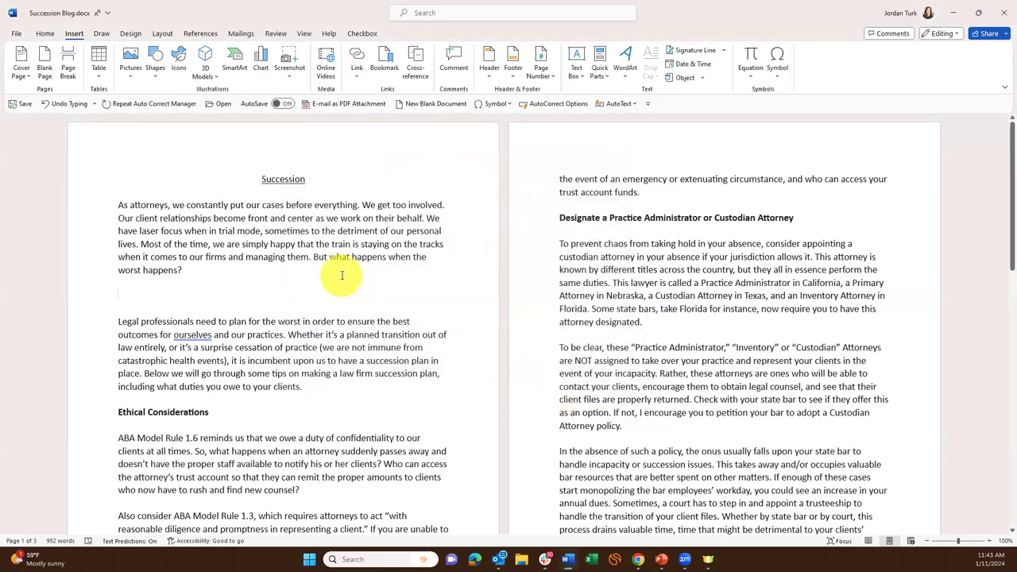
pyautogui.write('(e) (c')
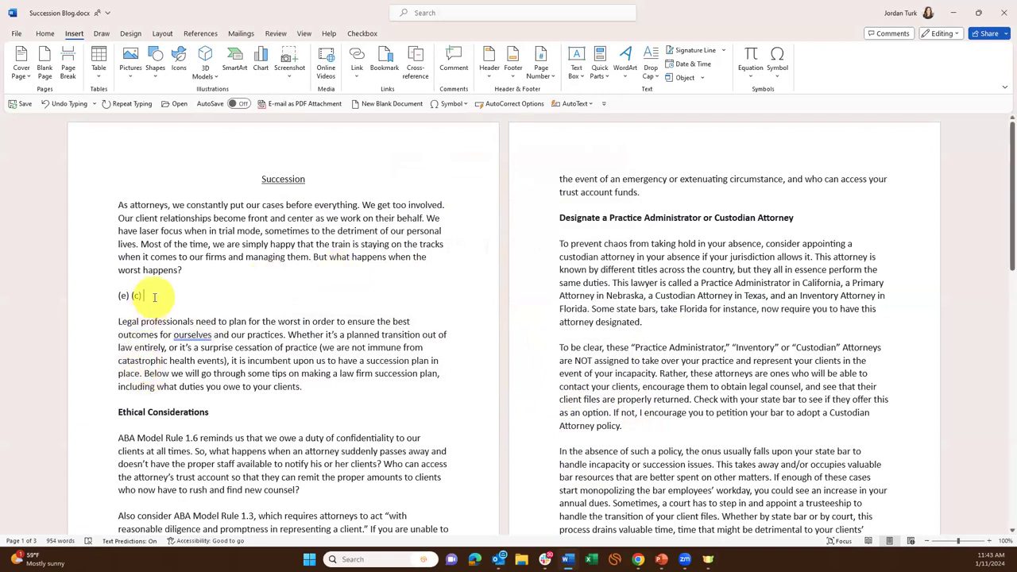
# Delete the (e) (c) test line and leave an empty paragraph below the opening paragraph.
pyautogui.tripleClick(127, 296)
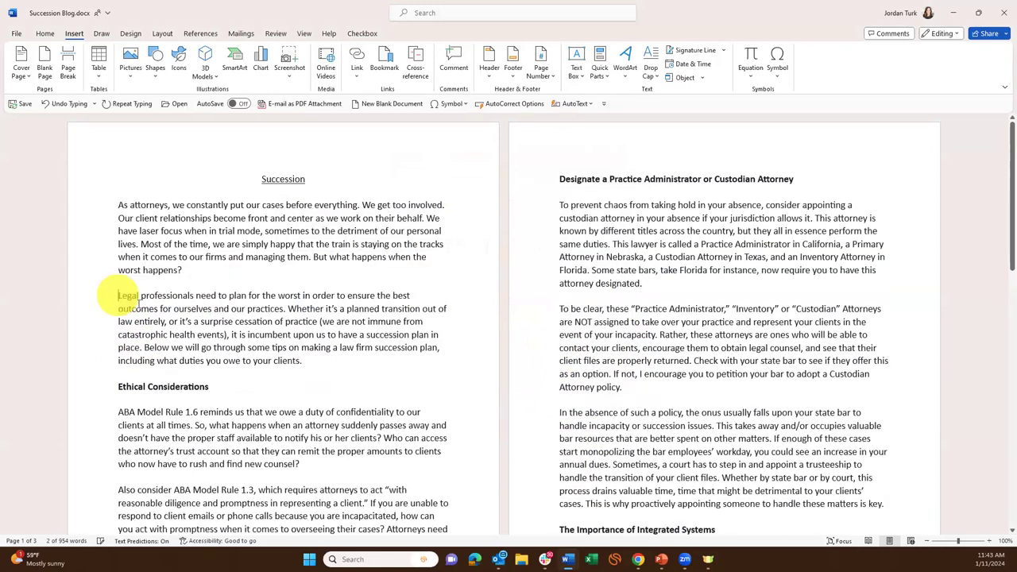
pyautogui.press('Delete')
pyautogui.press('Return')
pyautogui.press('Return')
pyautogui.press('Up')
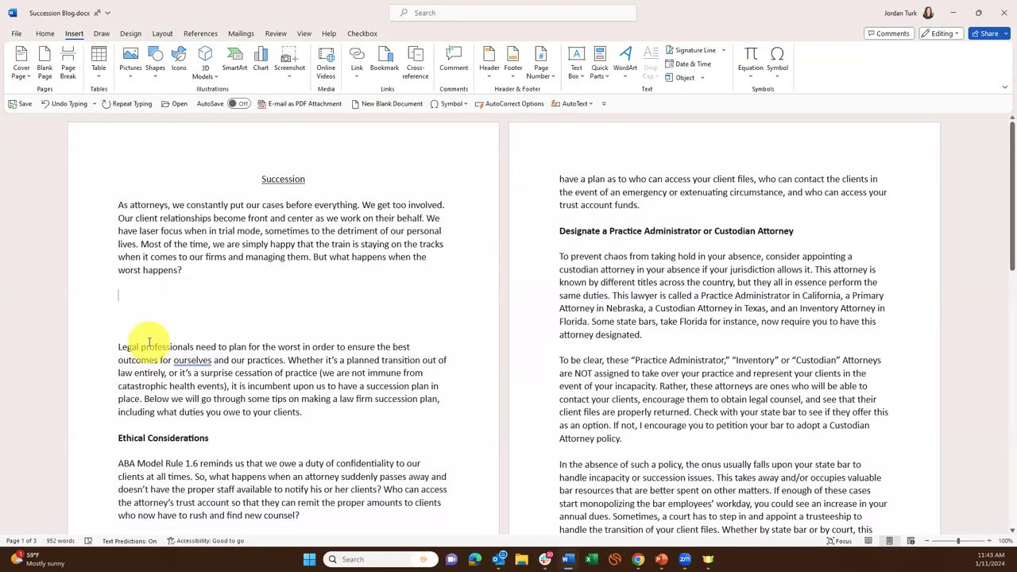
# Add an AutoCorrect entry turning (s) into § from the Symbol dialog, test it, then delete it.
pyautogui.click(781, 80)
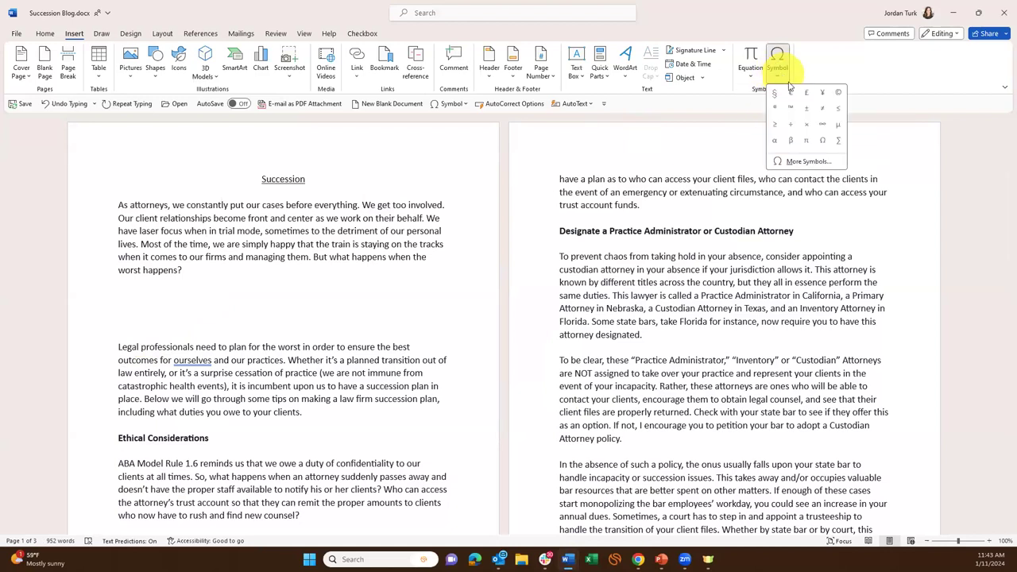
pyautogui.click(801, 161)
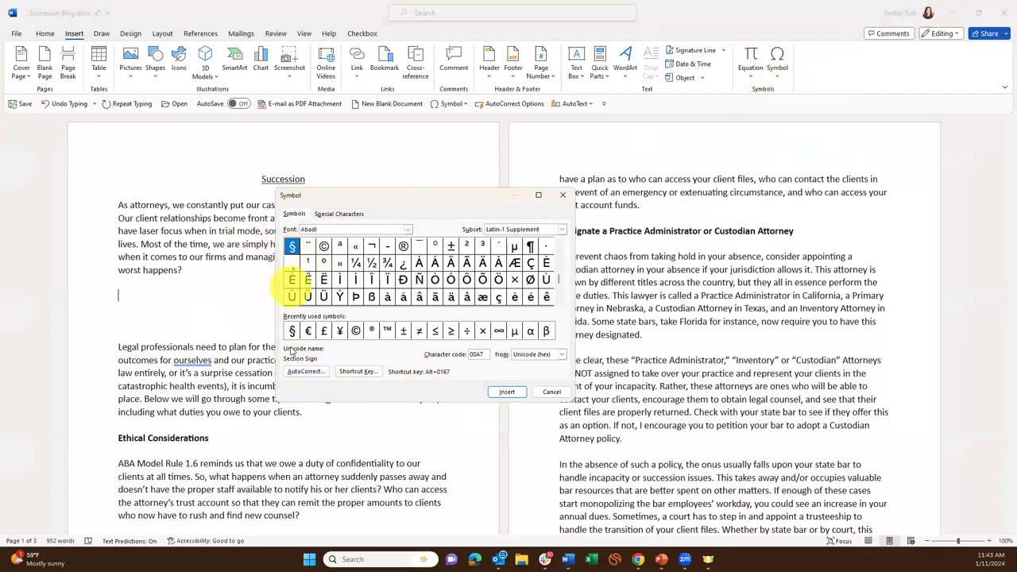
pyautogui.click(299, 372)
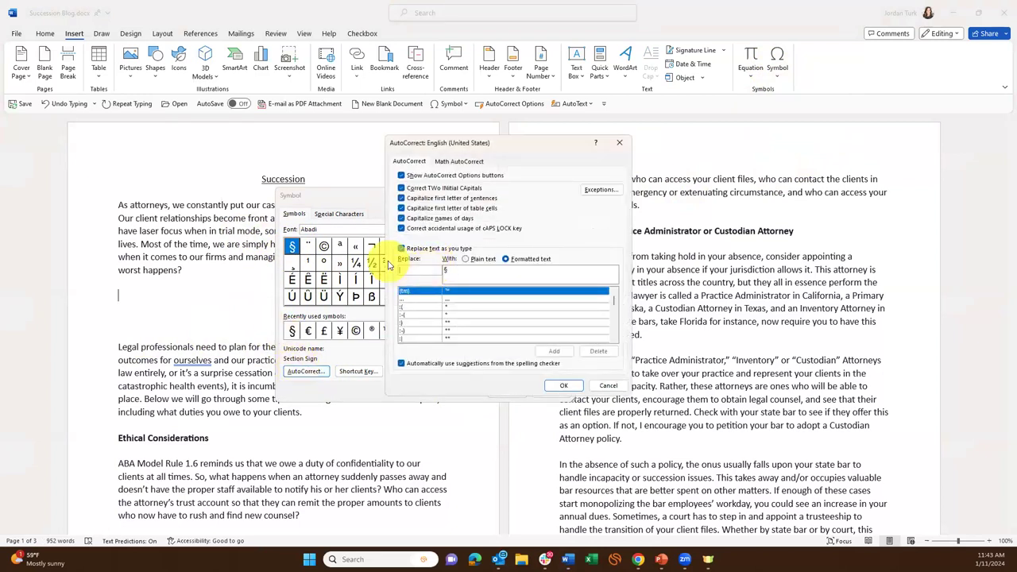
pyautogui.write('ss')
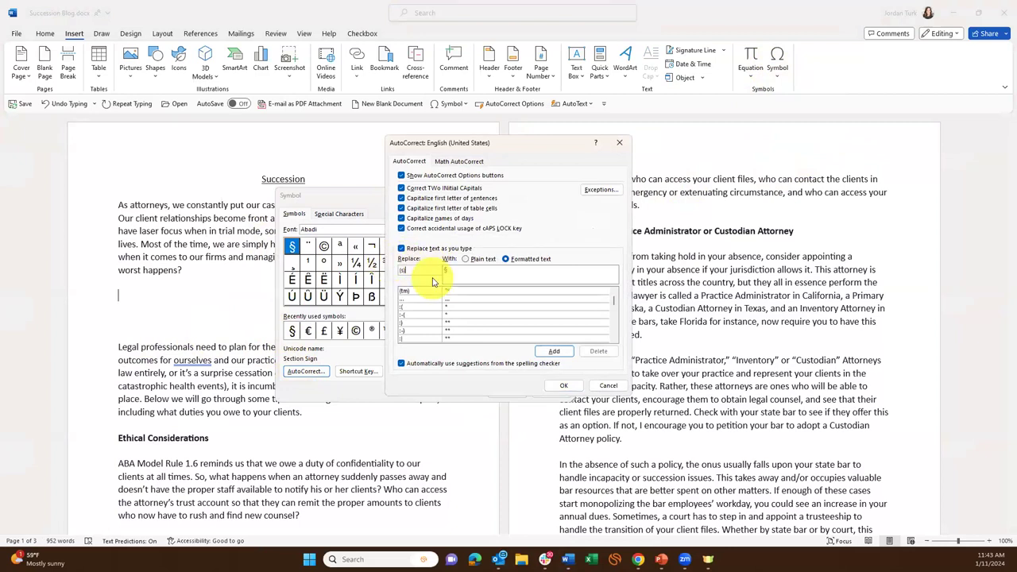
pyautogui.click(554, 352)
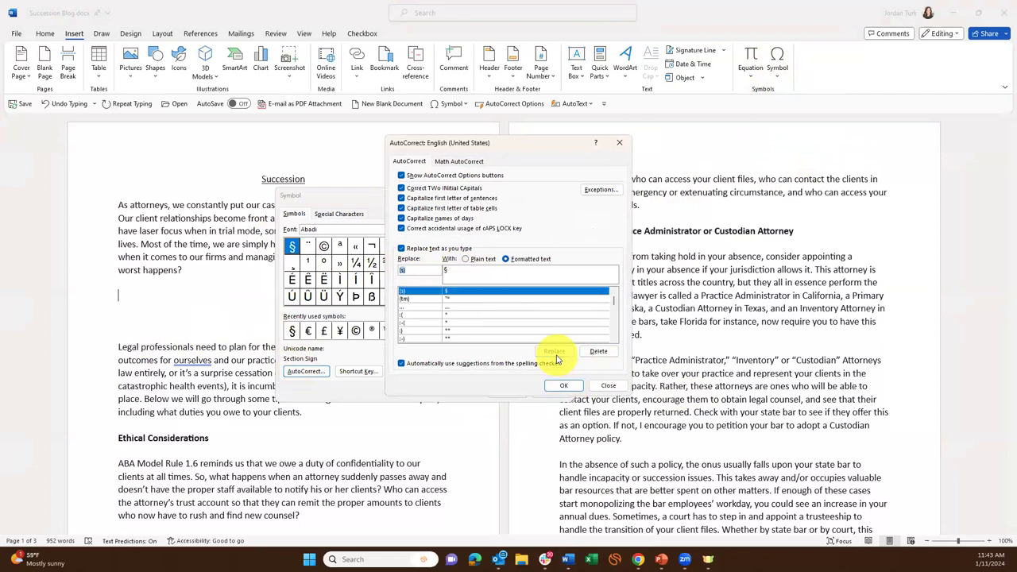
pyautogui.click(565, 387)
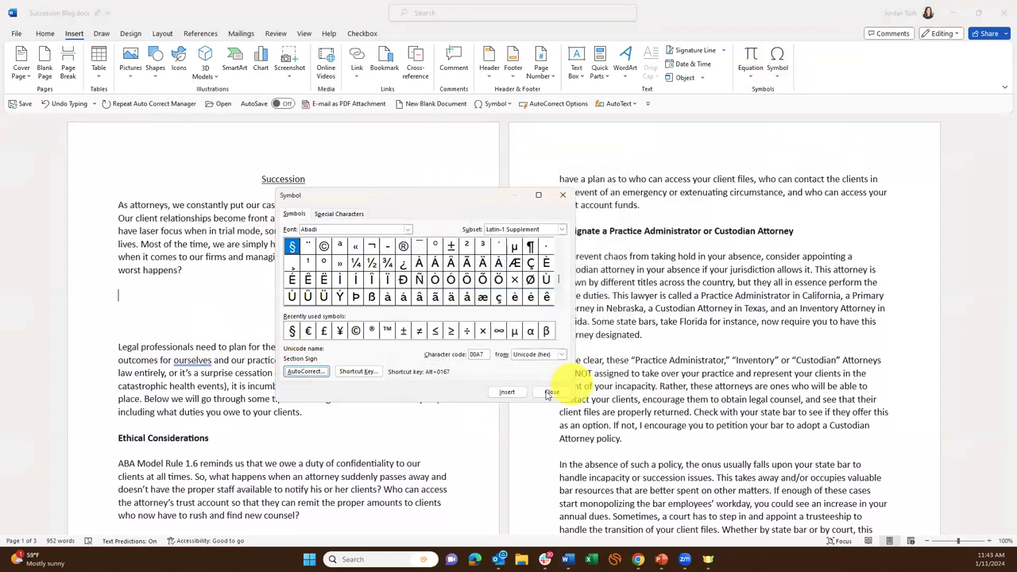
pyautogui.click(548, 390)
pyautogui.write('(s)')
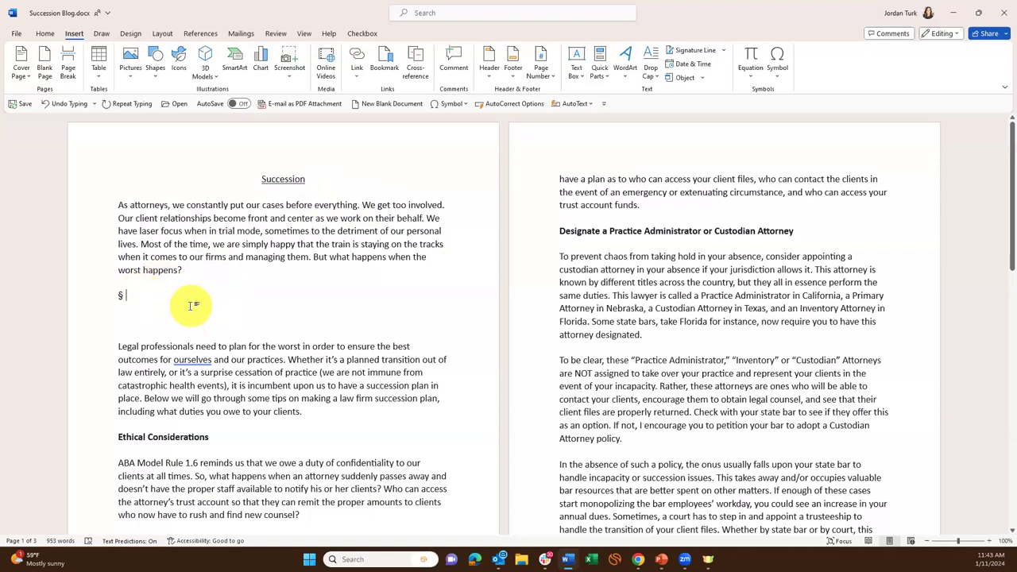
pyautogui.press('BackSpace')
pyautogui.press('BackSpace')
pyautogui.press('BackSpace')
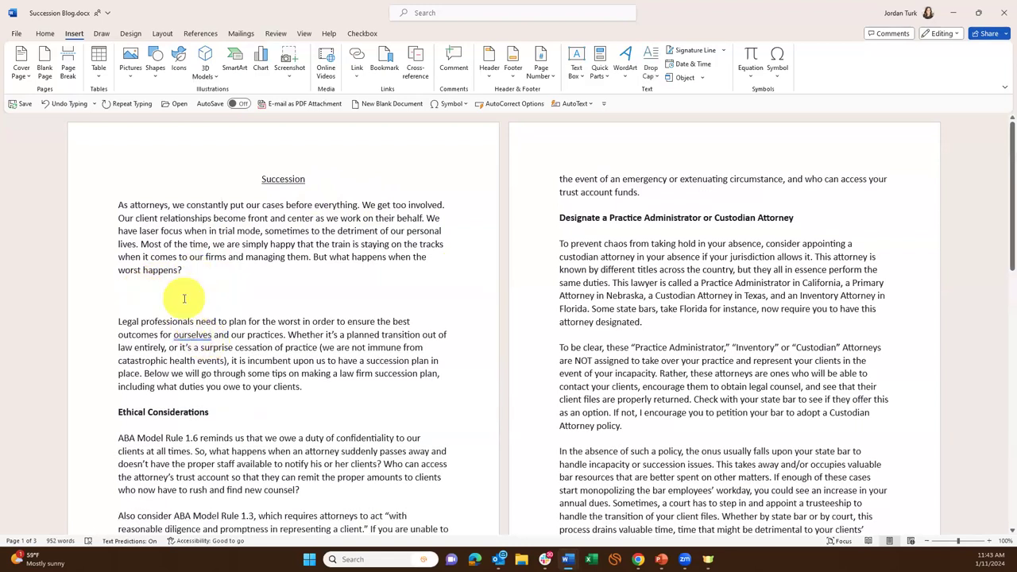
# Delete the empty paragraph above 'Legal professionals' and switch to the Review ribbon.
pyautogui.press('BackSpace')
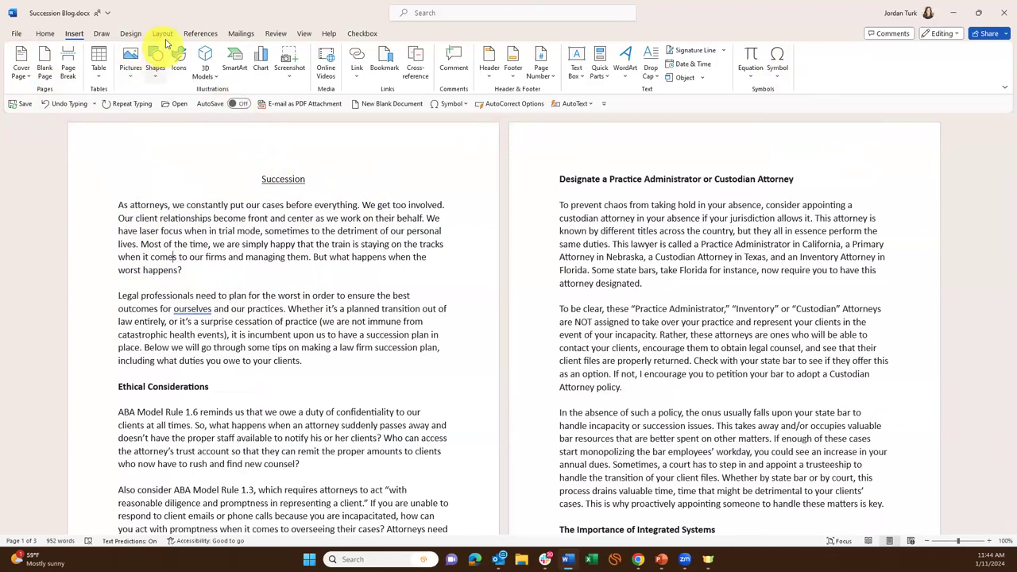
pyautogui.click(272, 33)
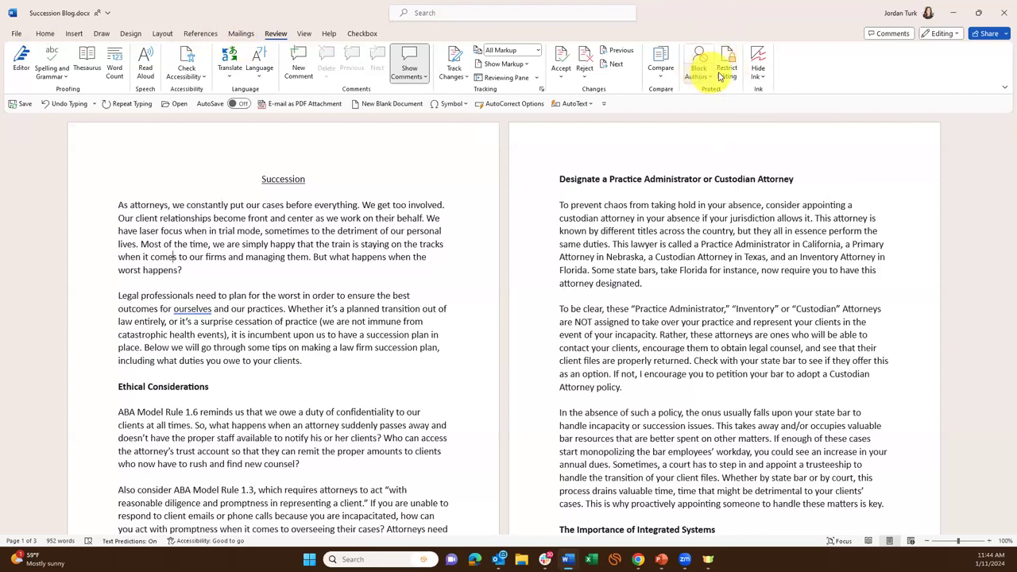
pyautogui.click(728, 72)
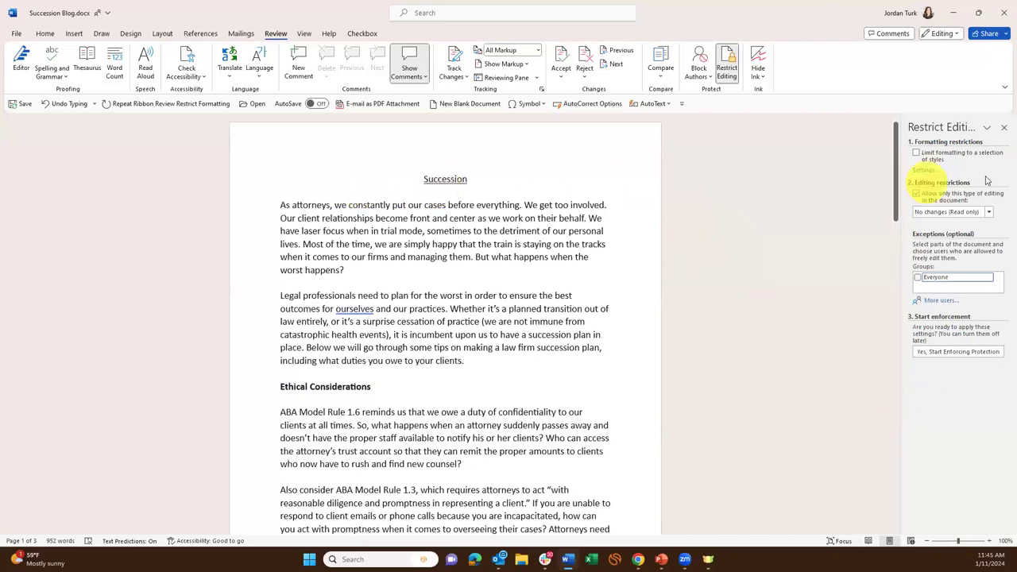
pyautogui.click(1002, 129)
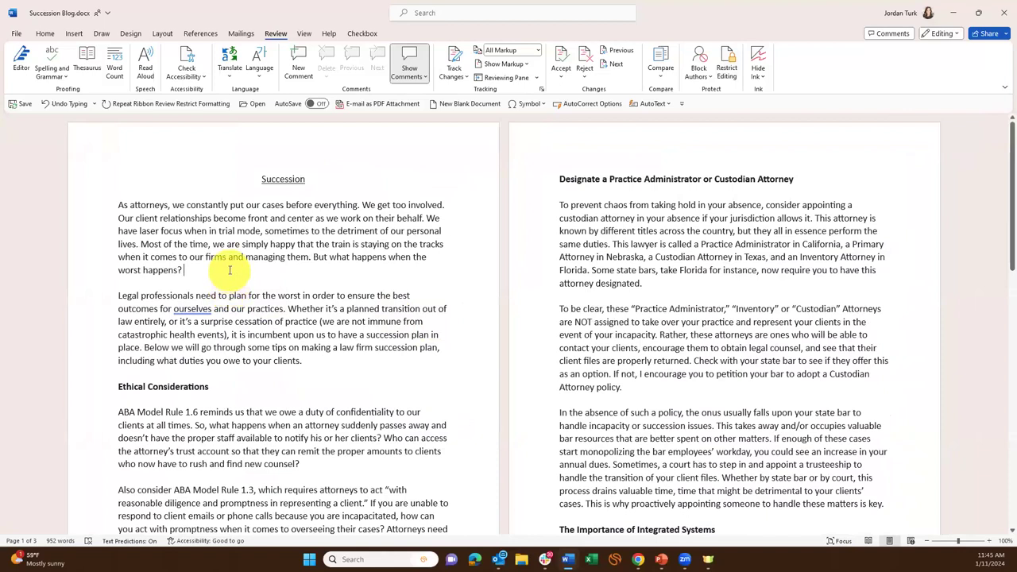
pyautogui.click(241, 269)
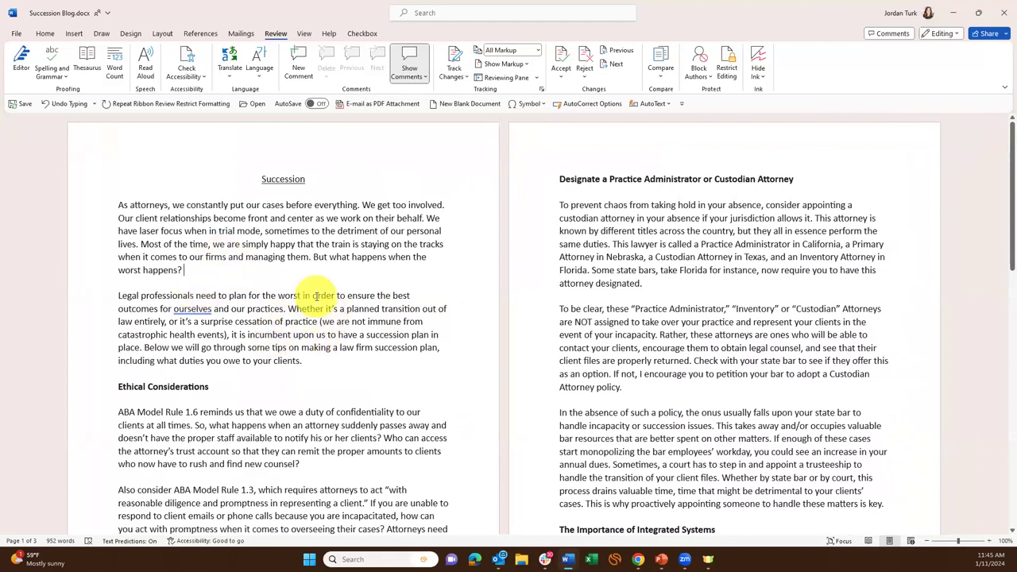
# Save the blog, run Document Inspector on all categories, and close the tasks and properties findings.
pyautogui.click(19, 33)
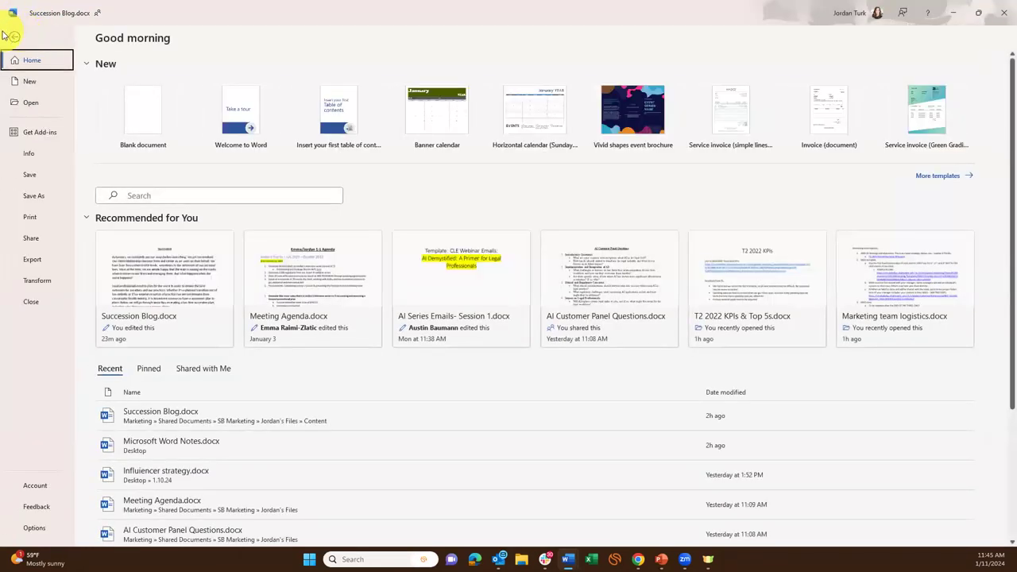
pyautogui.click(37, 158)
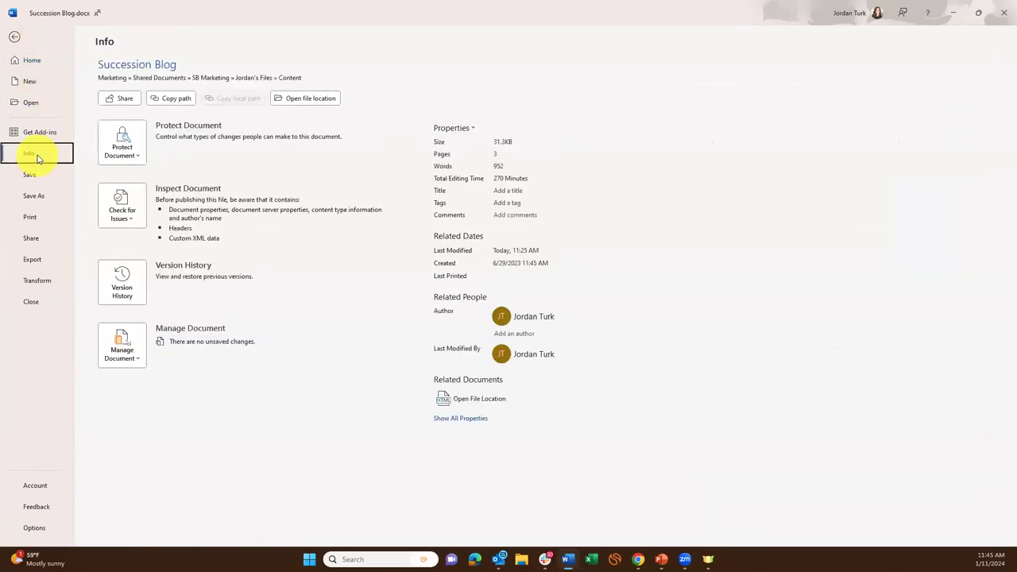
pyautogui.click(131, 206)
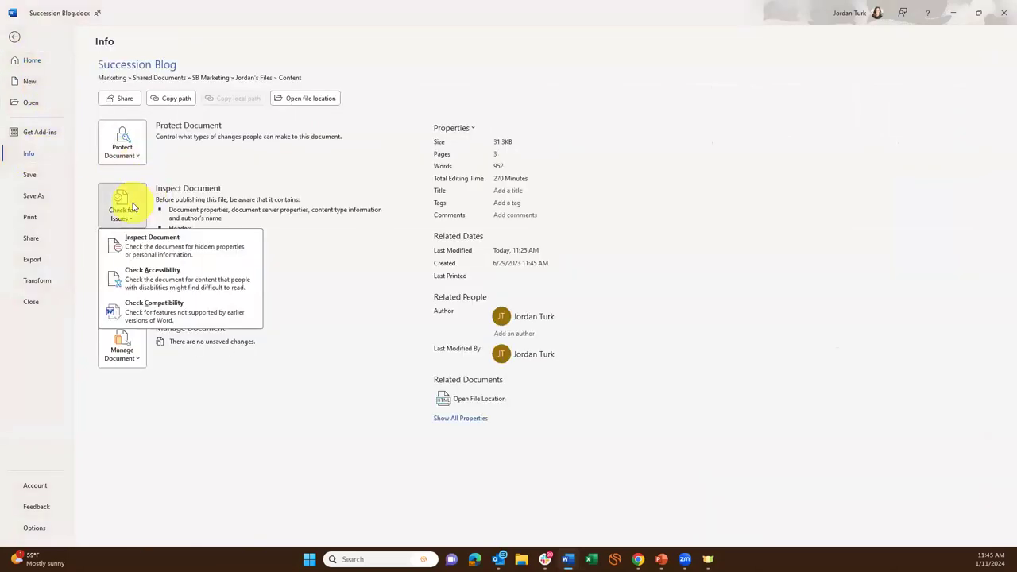
pyautogui.click(159, 255)
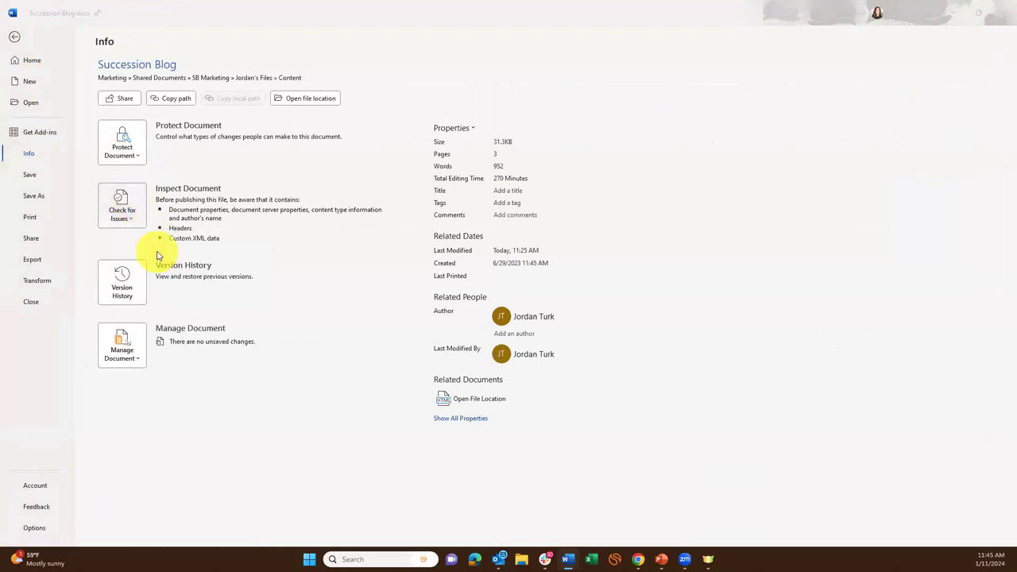
pyautogui.click(486, 312)
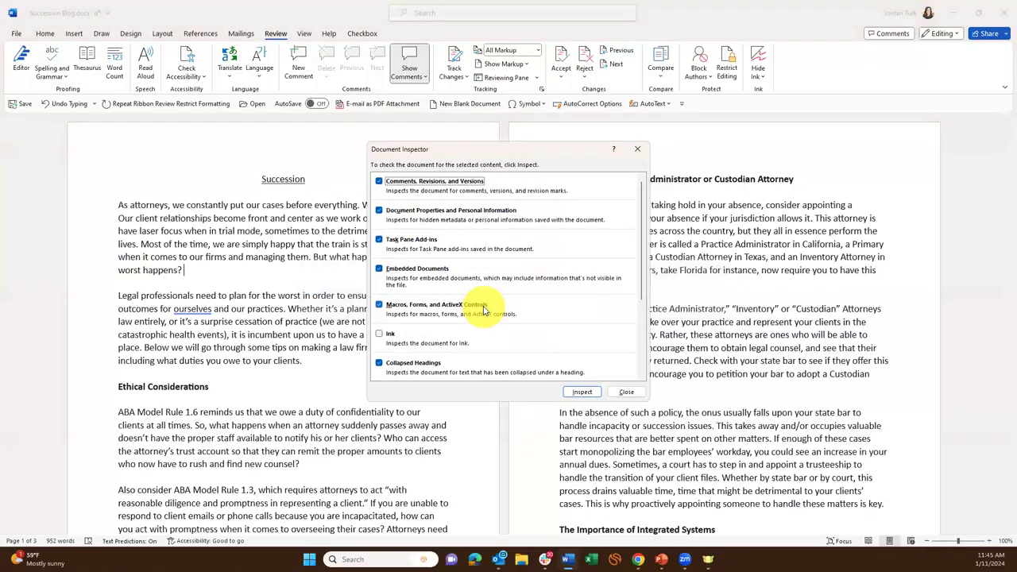
pyautogui.scroll(-3, 494, 209)
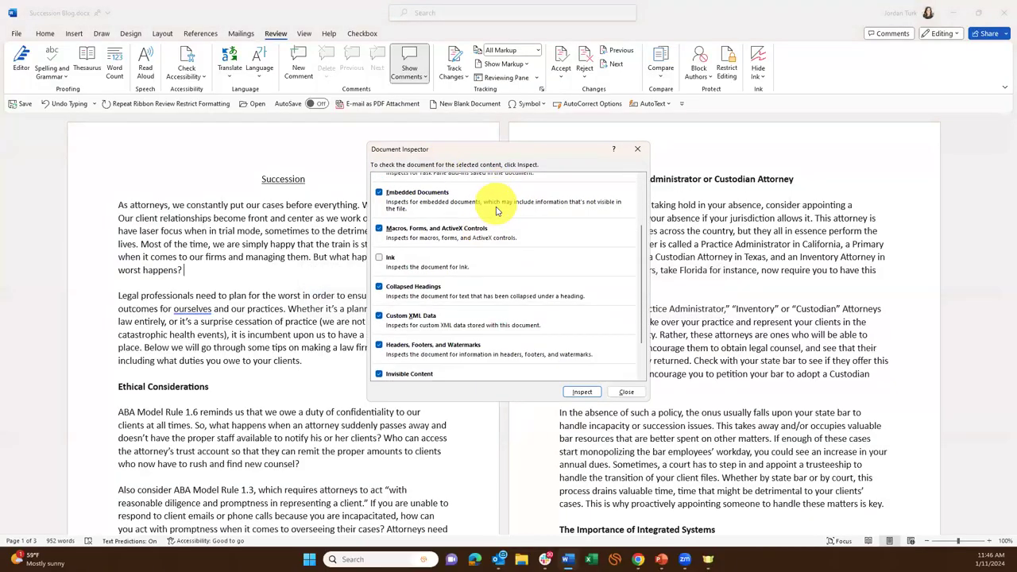
pyautogui.click(582, 392)
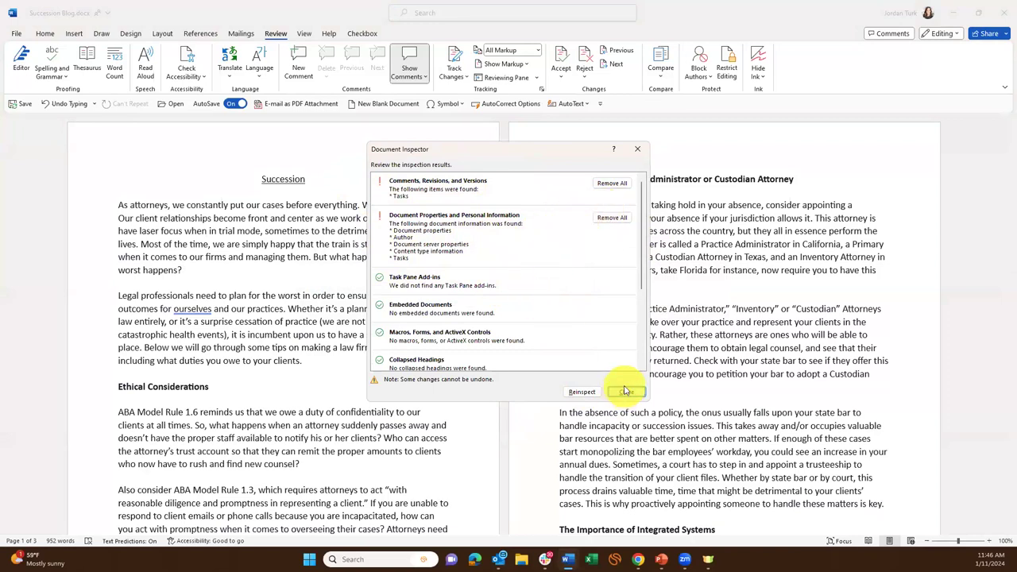
pyautogui.click(626, 393)
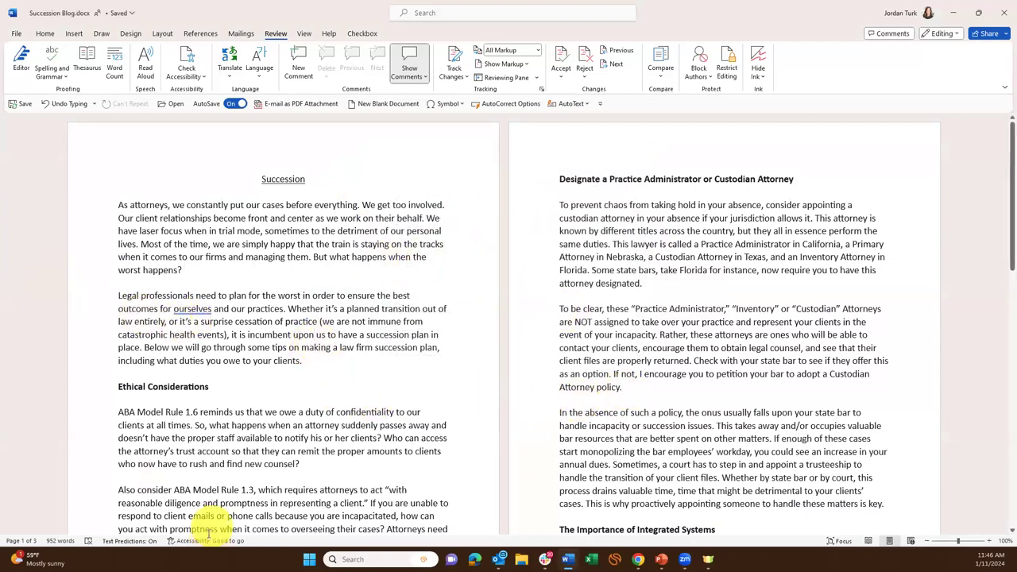
# Switch to the PowerPoint slide show showing slide 26 on legal case management software.
pyautogui.click(661, 559)
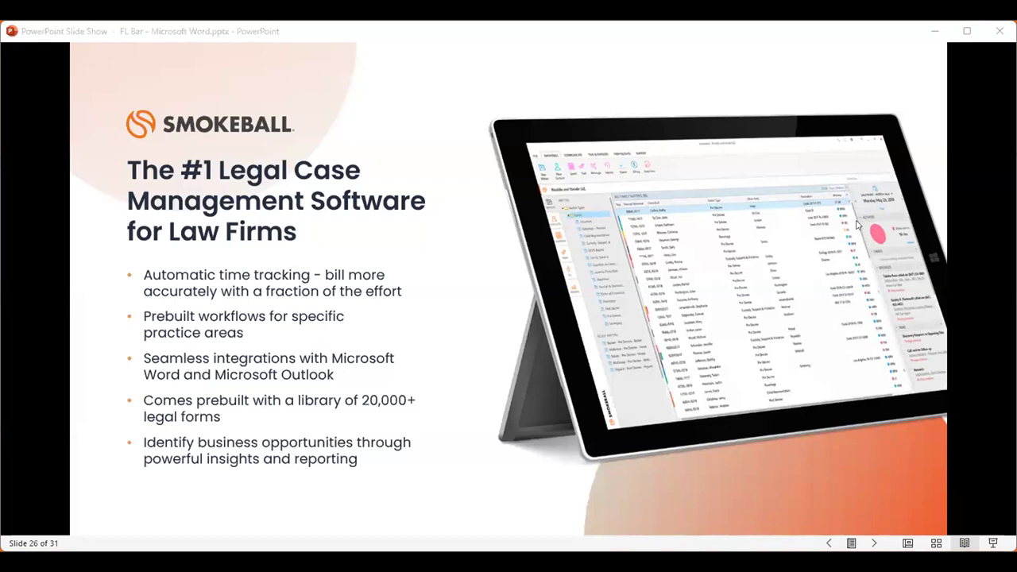
# Advance the slide show by one slide with the Right arrow key.
pyautogui.press('Right')
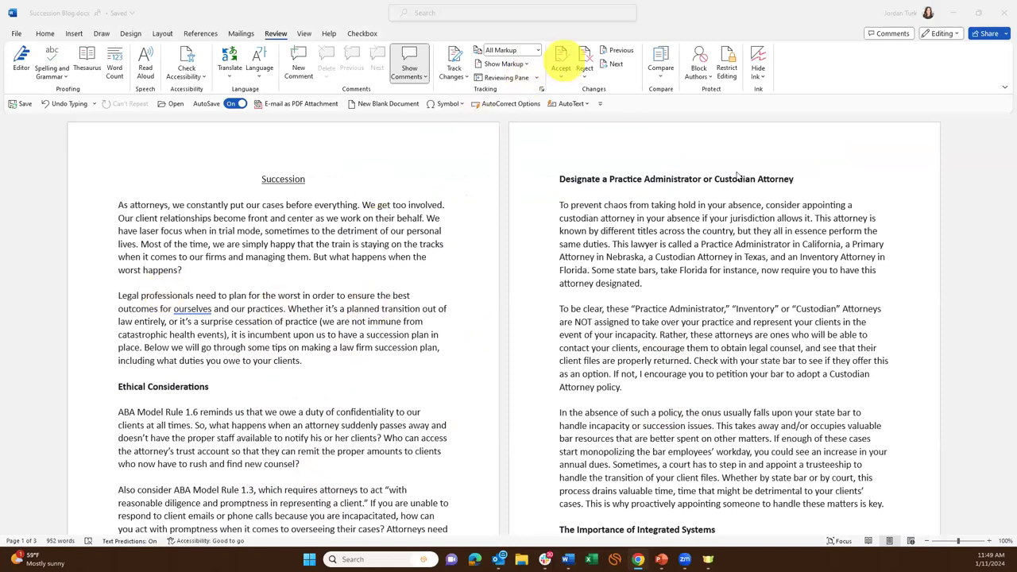
pyautogui.click(592, 106)
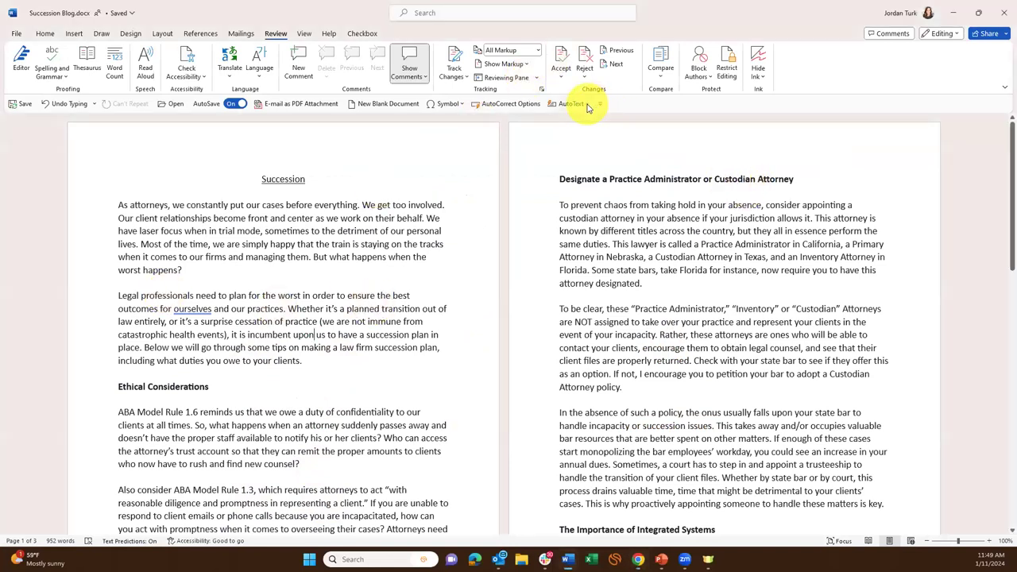
pyautogui.tripleClick(171, 254)
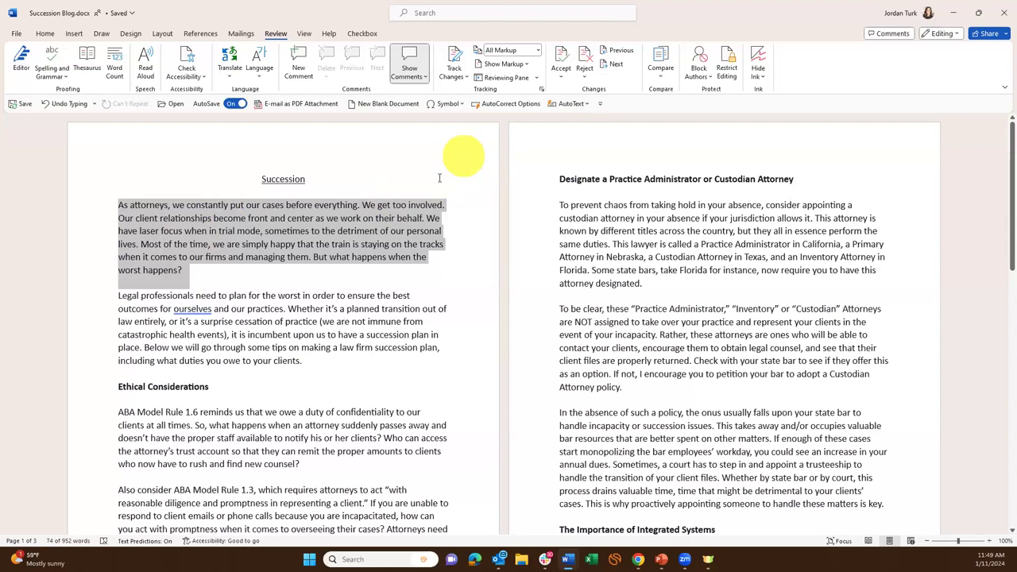
pyautogui.rightClick(361, 237)
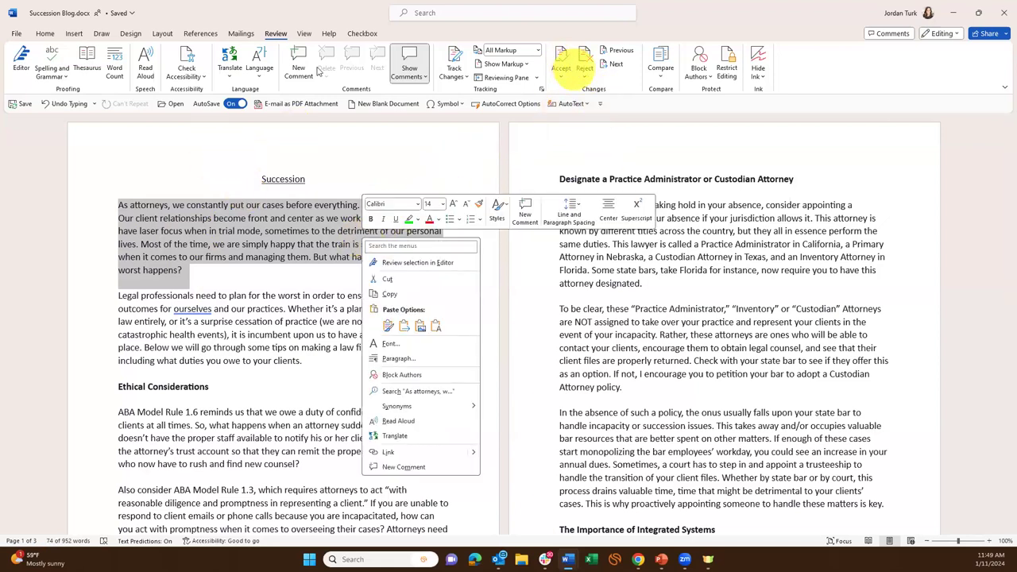
pyautogui.click(74, 33)
pyautogui.click(74, 33)
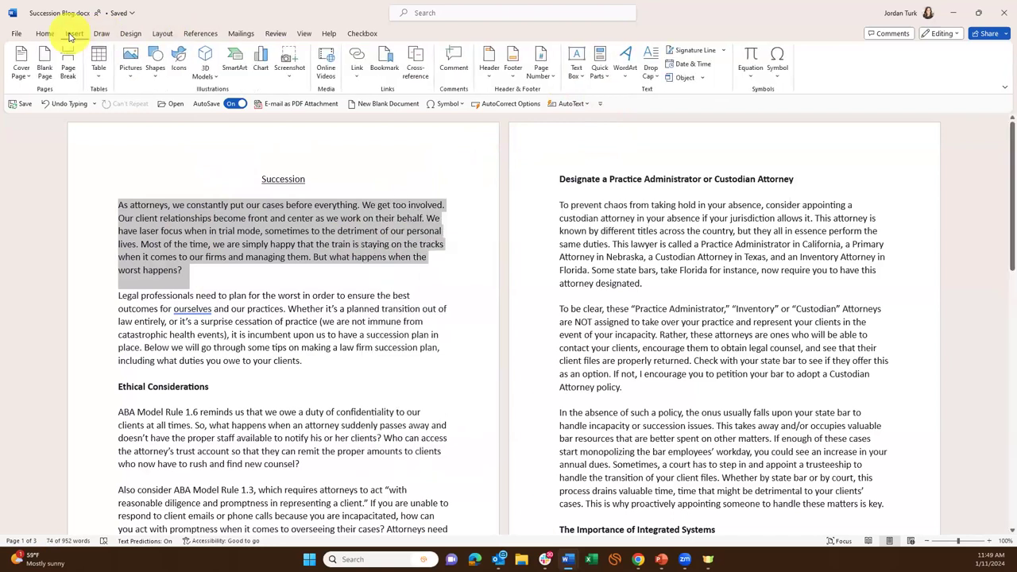
pyautogui.click(601, 72)
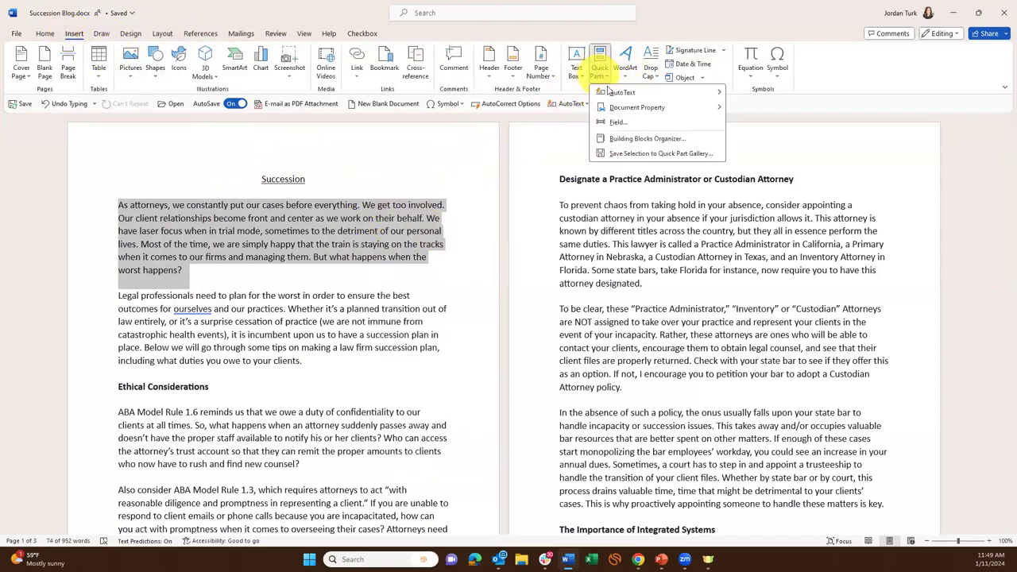
pyautogui.moveTo(635, 96)
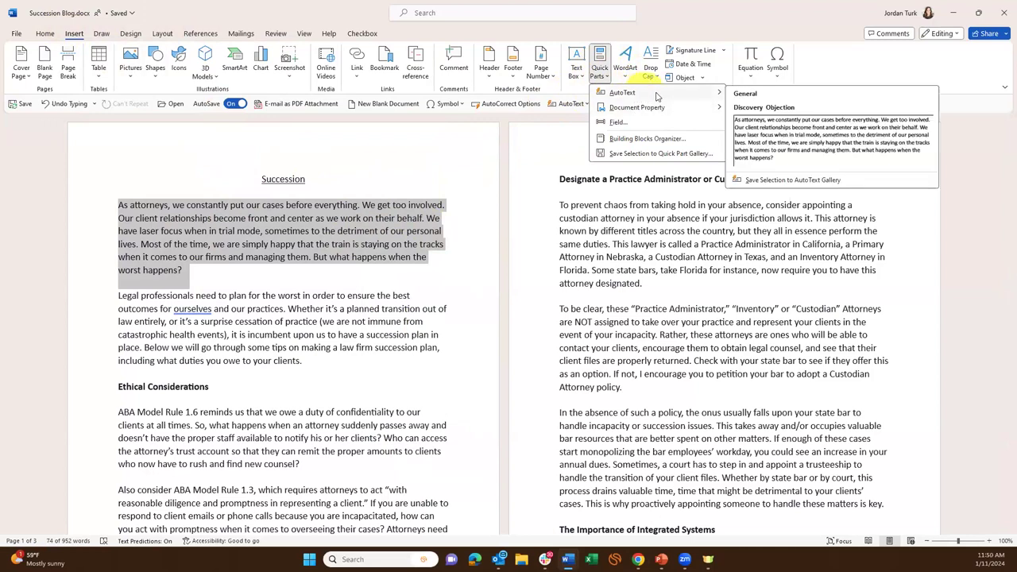
pyautogui.click(816, 182)
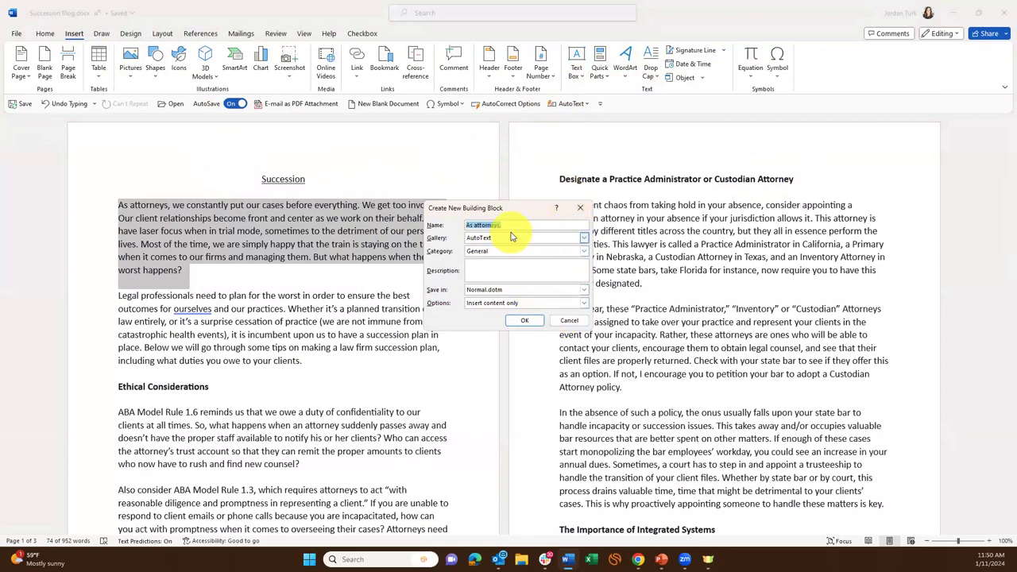
pyautogui.click(570, 321)
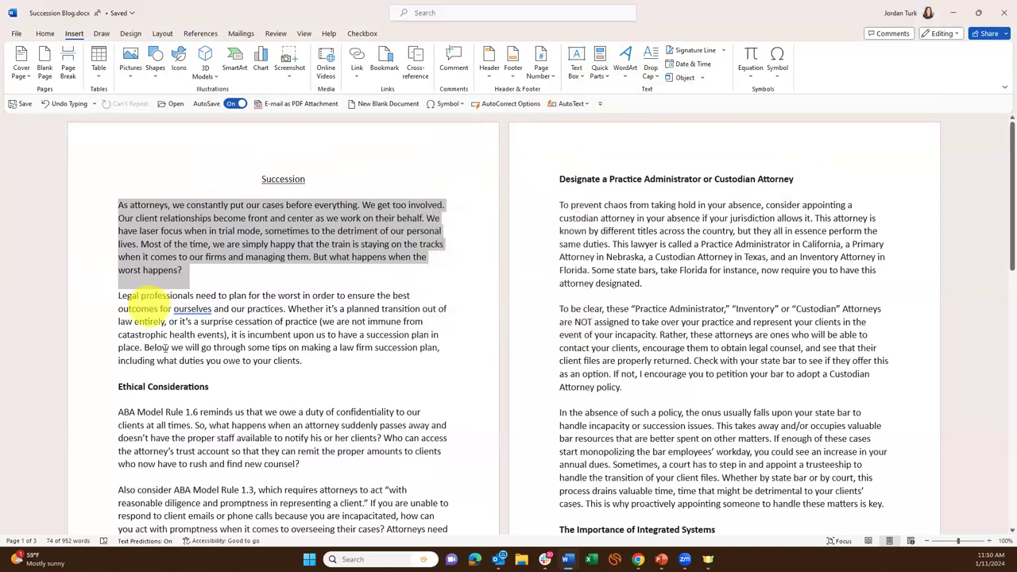
# Insert a new first line above 'As attorneys' reading 'A LOT OF TIMES, WE TYPE IN ALL CAPS'.
pyautogui.click(614, 354)
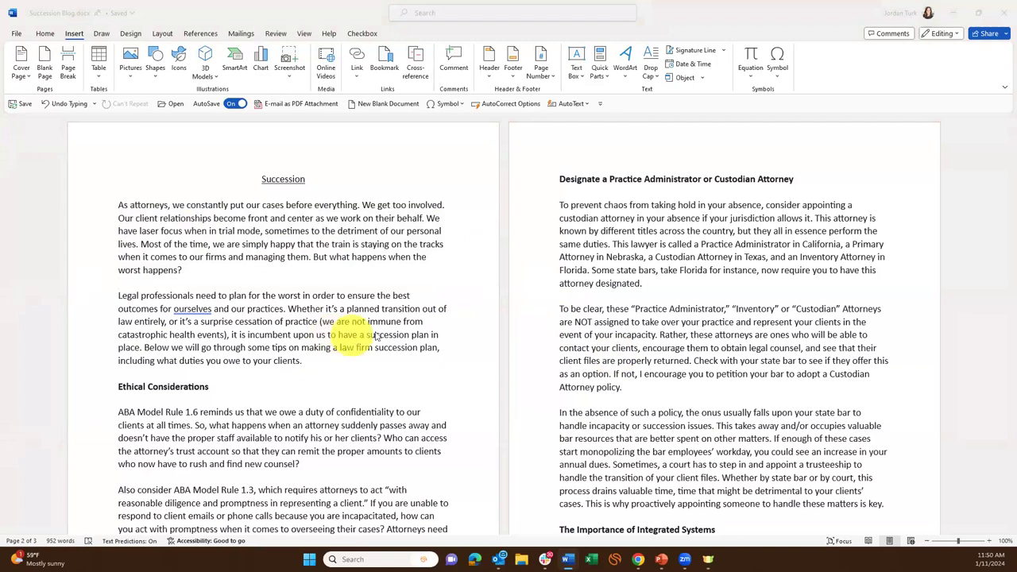
pyautogui.click(527, 315)
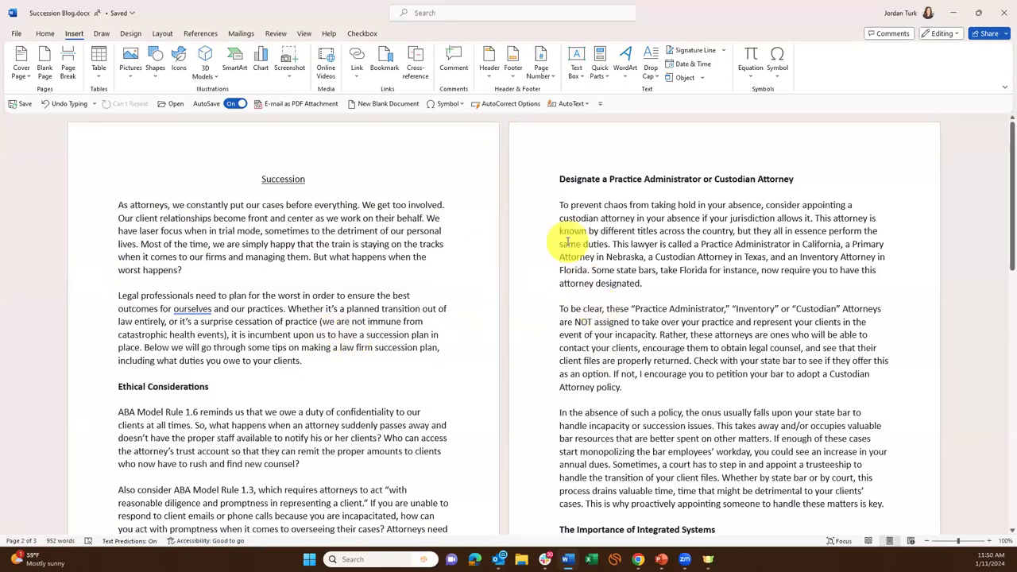
pyautogui.click(111, 205)
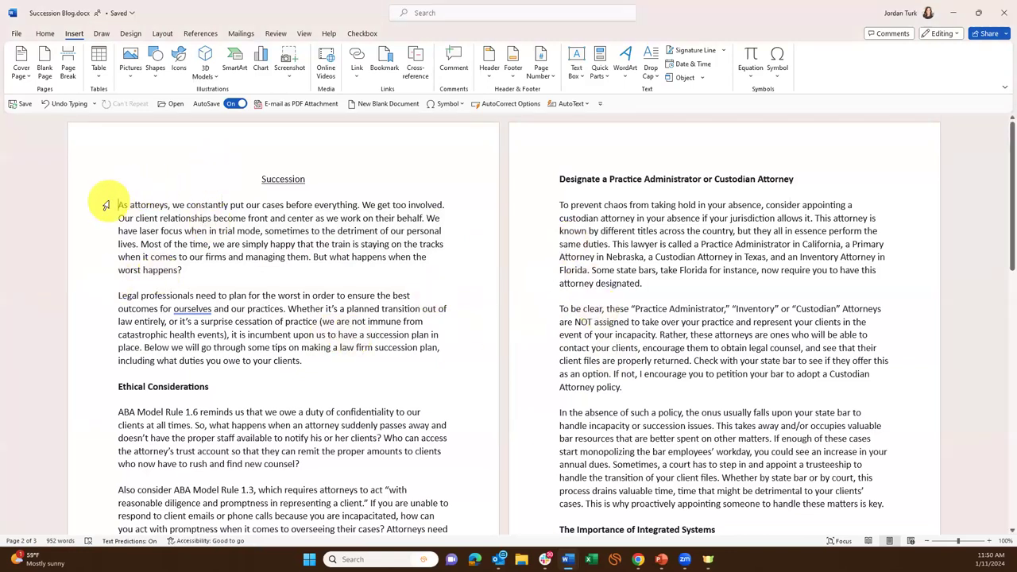
pyautogui.press('Return')
pyautogui.press('Return')
pyautogui.write('A LOT OF TIME')
pyautogui.press('BackSpace')
pyautogui.write('S, WE TYPE IN ALL CAPSS')
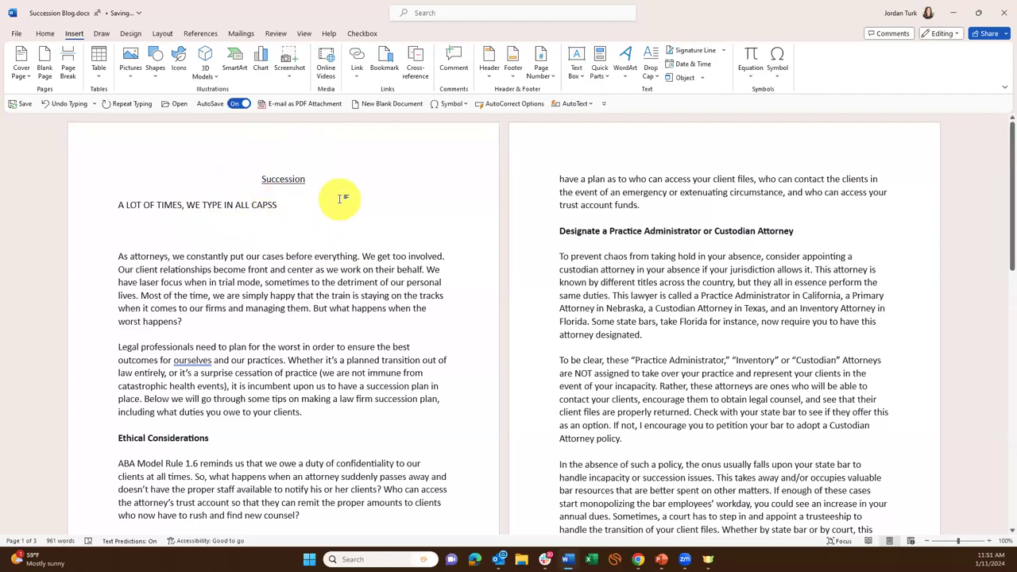
pyautogui.press('BackSpace')
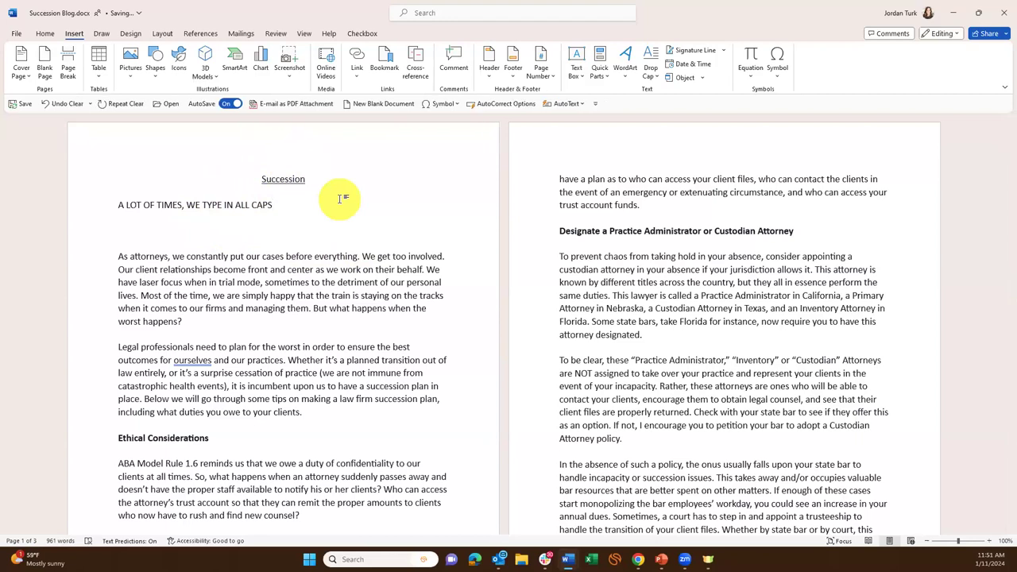
# Remove the leftover empty line, end the line with 'ALL CAPSS', then show the File start page.
pyautogui.click(266, 230)
pyautogui.press('BackSpace')
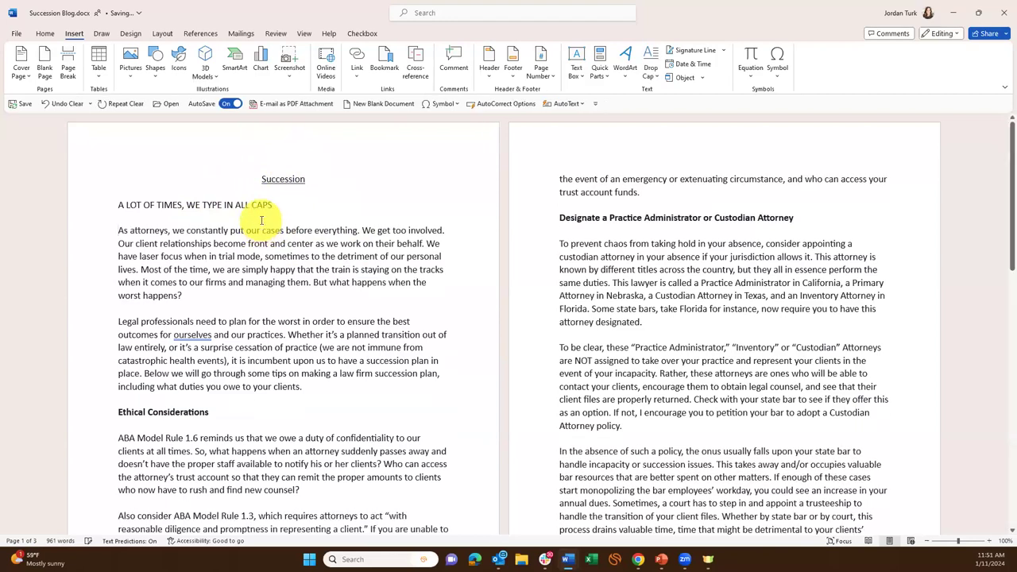
pyautogui.click(280, 205)
pyautogui.write('S')
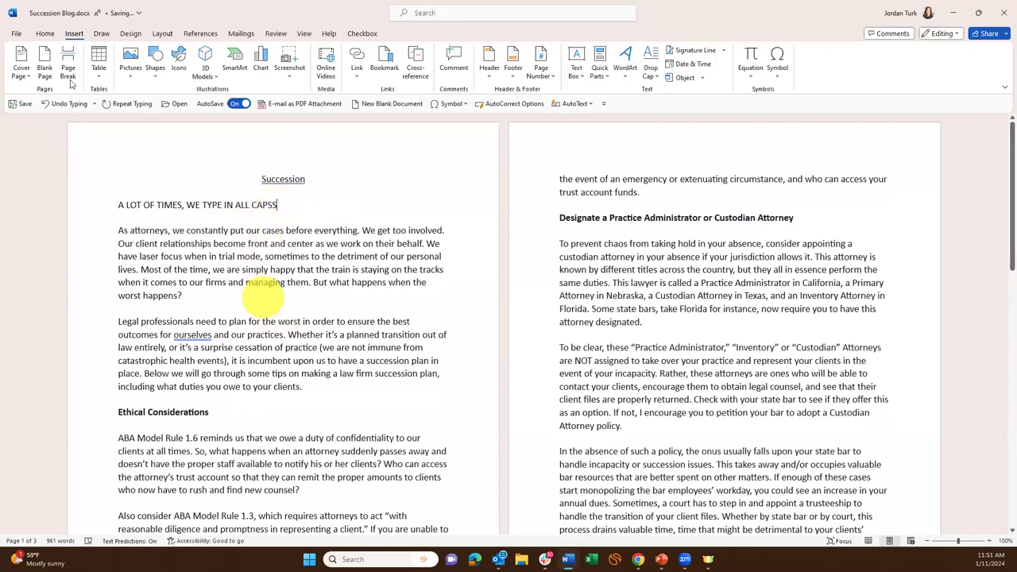
pyautogui.click(16, 33)
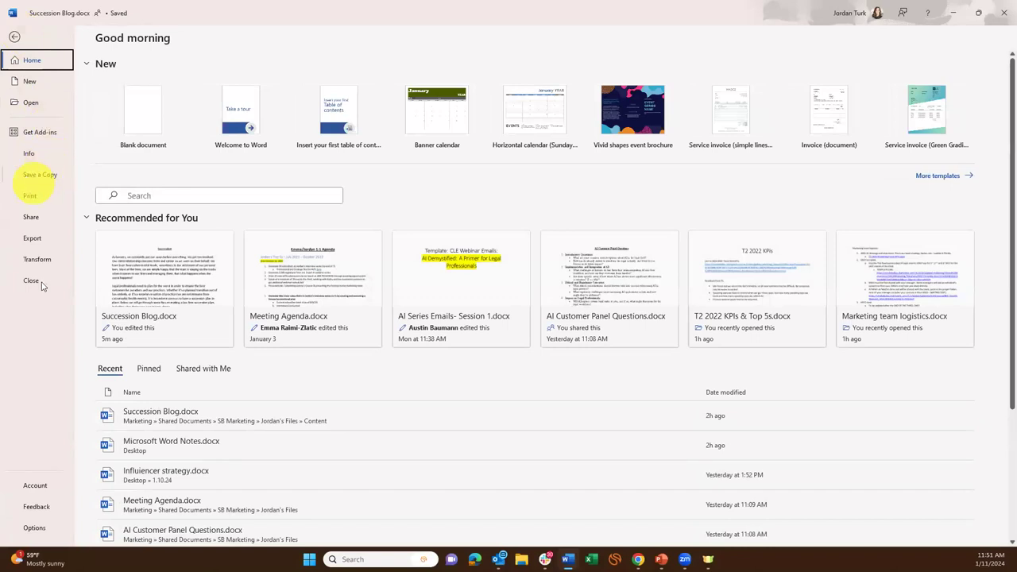
# Turn off 'Ignore words in UPPERCASE' on the Proofing page of Word Options.
pyautogui.click(14, 36)
pyautogui.click(16, 34)
pyautogui.click(34, 529)
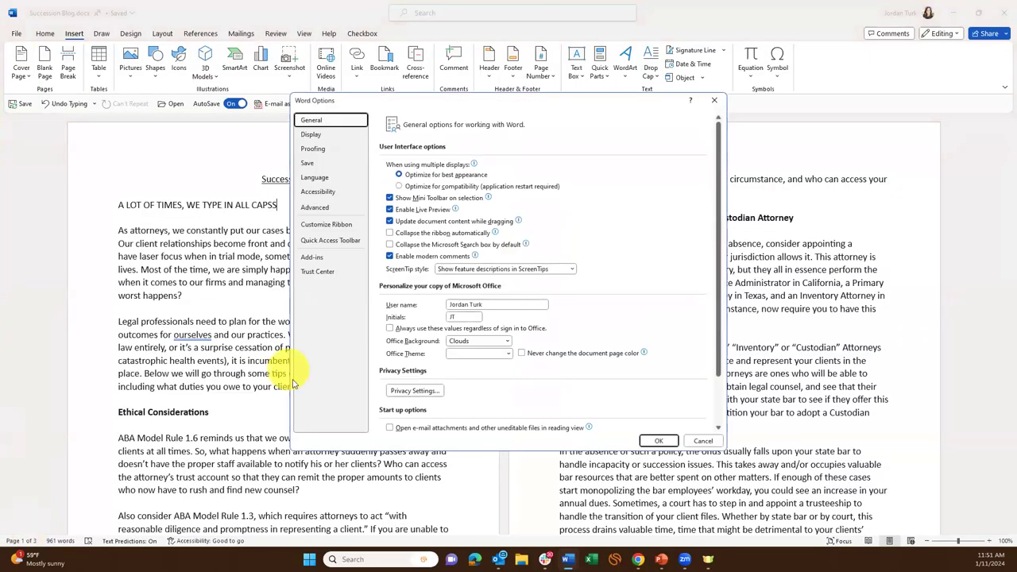
pyautogui.click(322, 150)
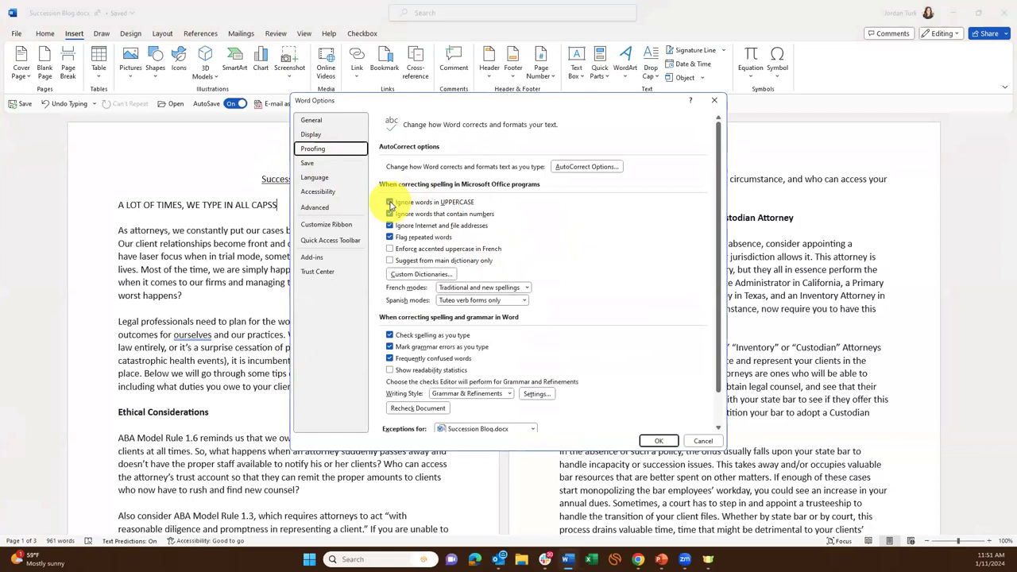
pyautogui.click(389, 203)
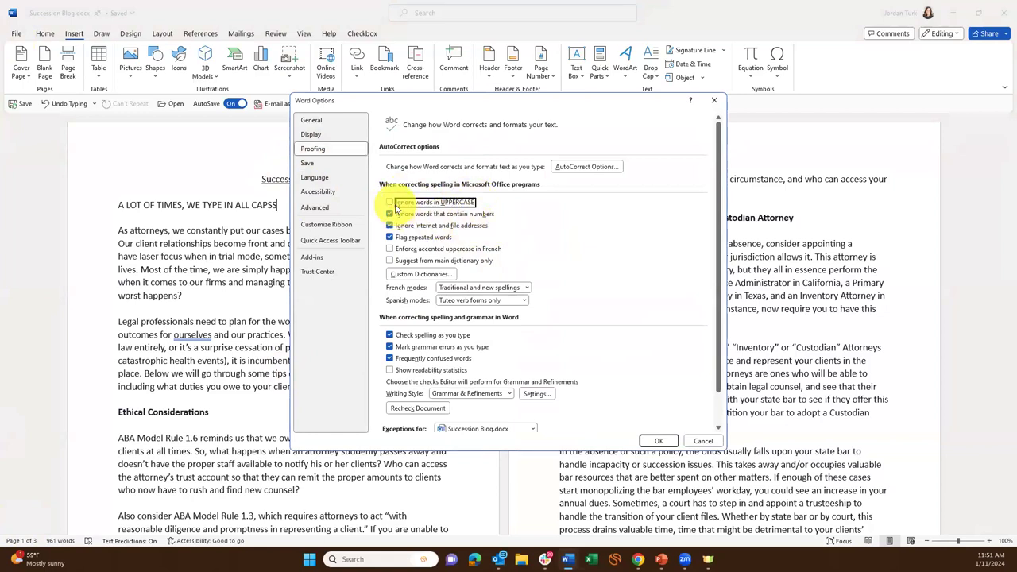
pyautogui.scroll(-1, 615, 254)
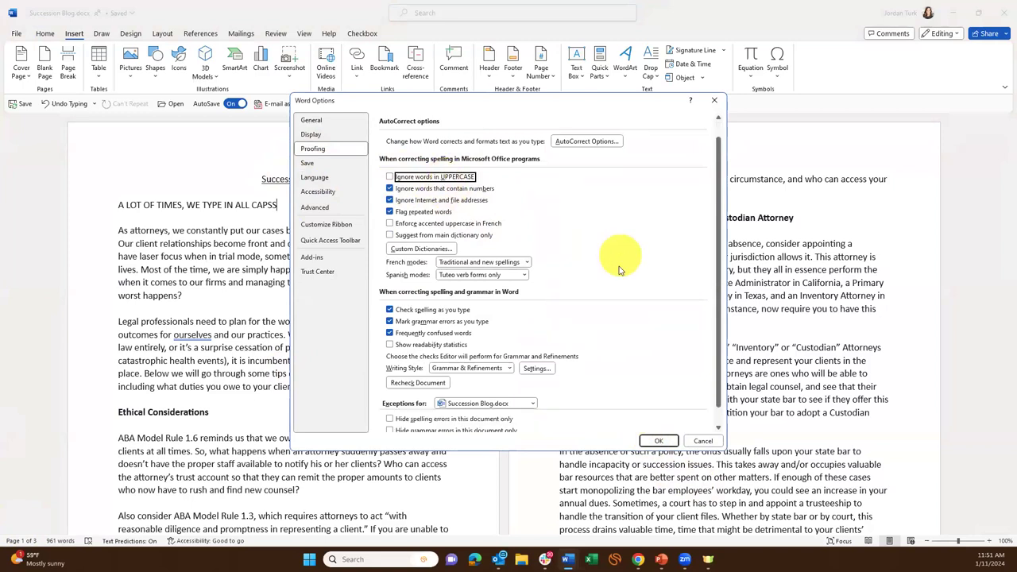
# Confirm Word Options and replace the flagged 'CAPSS' with the suggestion 'CAPS'.
pyautogui.click(658, 444)
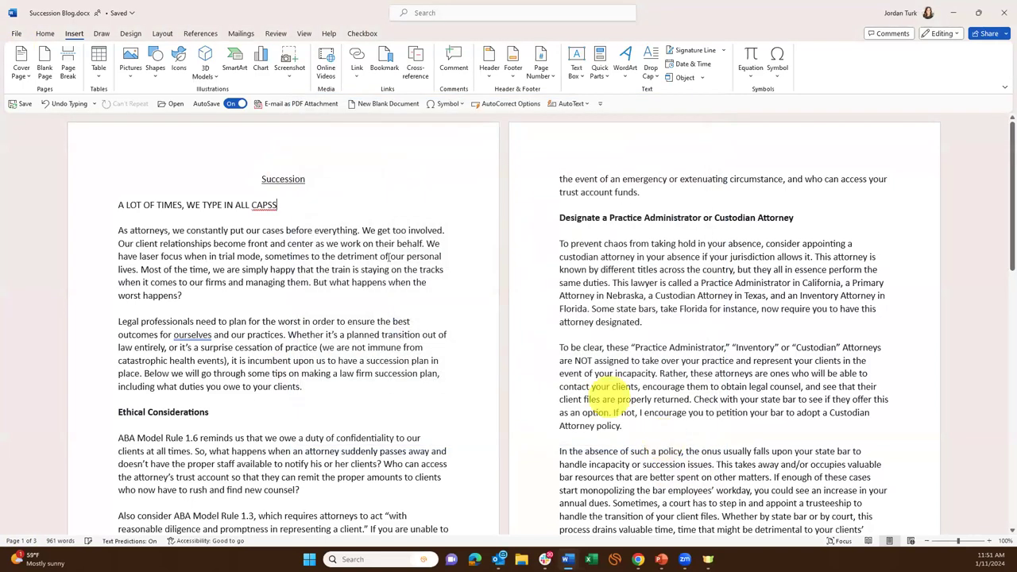
pyautogui.rightClick(261, 205)
pyautogui.click(317, 219)
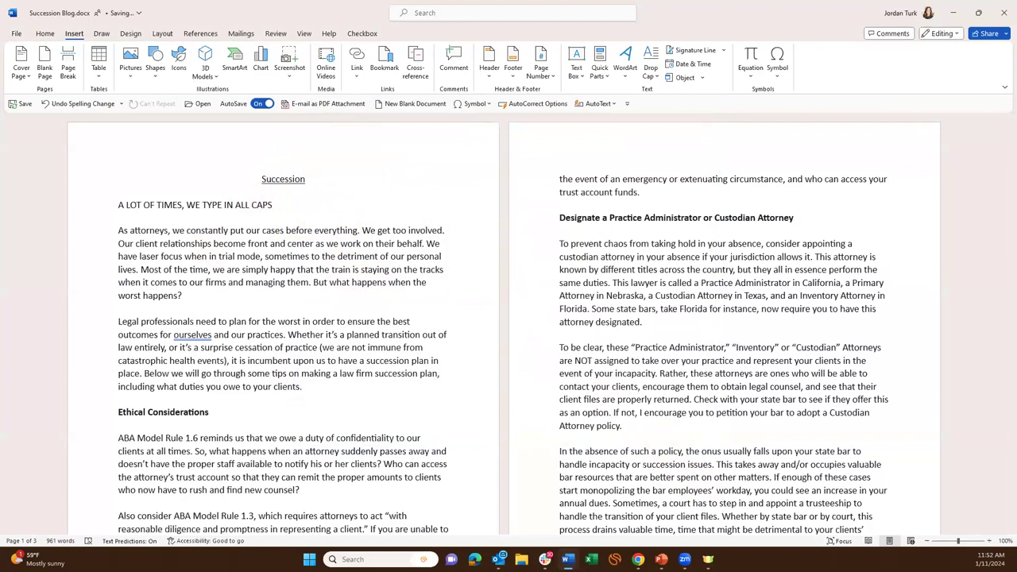
# Reopen Word Options on the Proofing page and scroll through its settings.
pyautogui.click(312, 208)
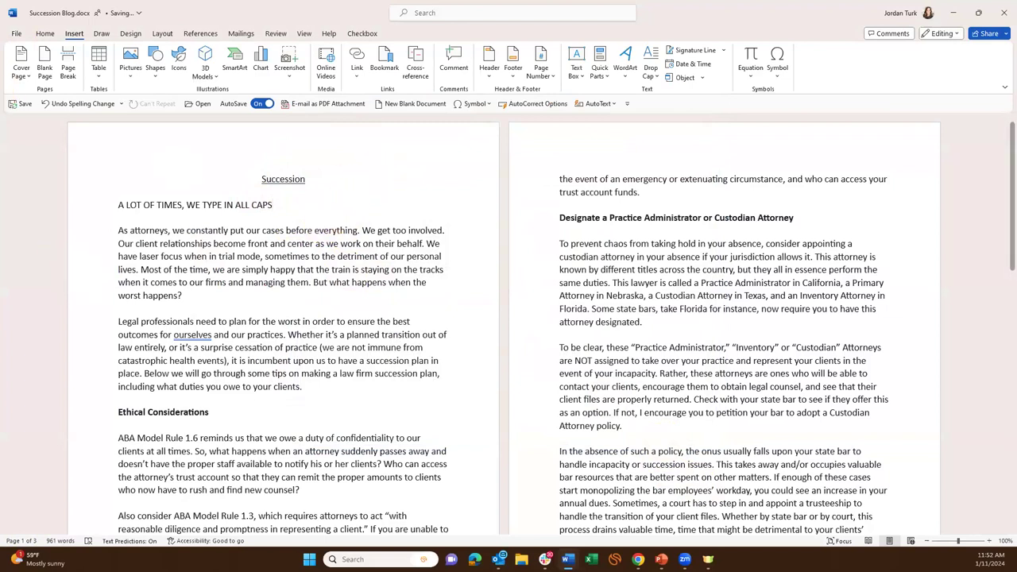
pyautogui.click(16, 32)
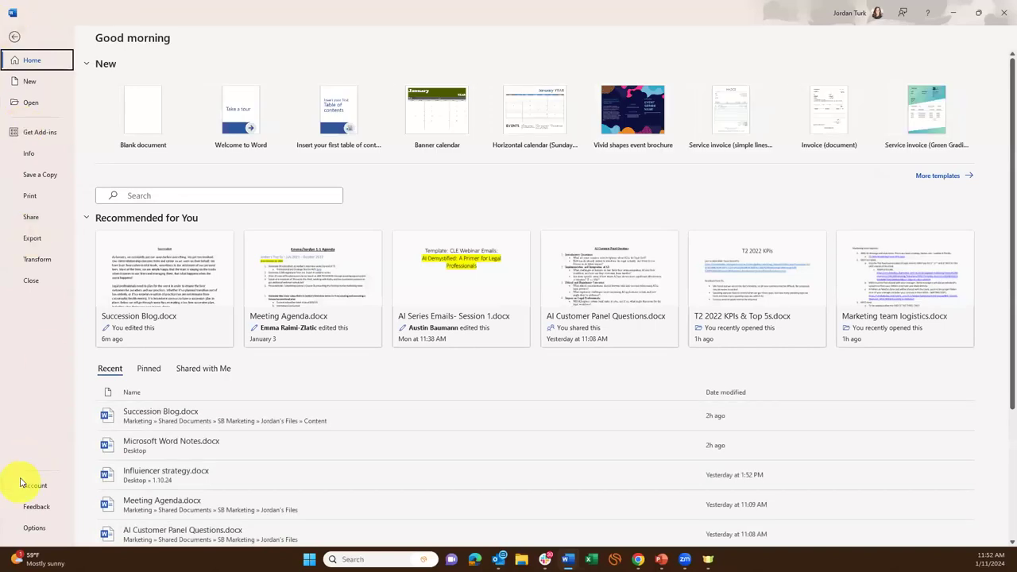
pyautogui.click(33, 528)
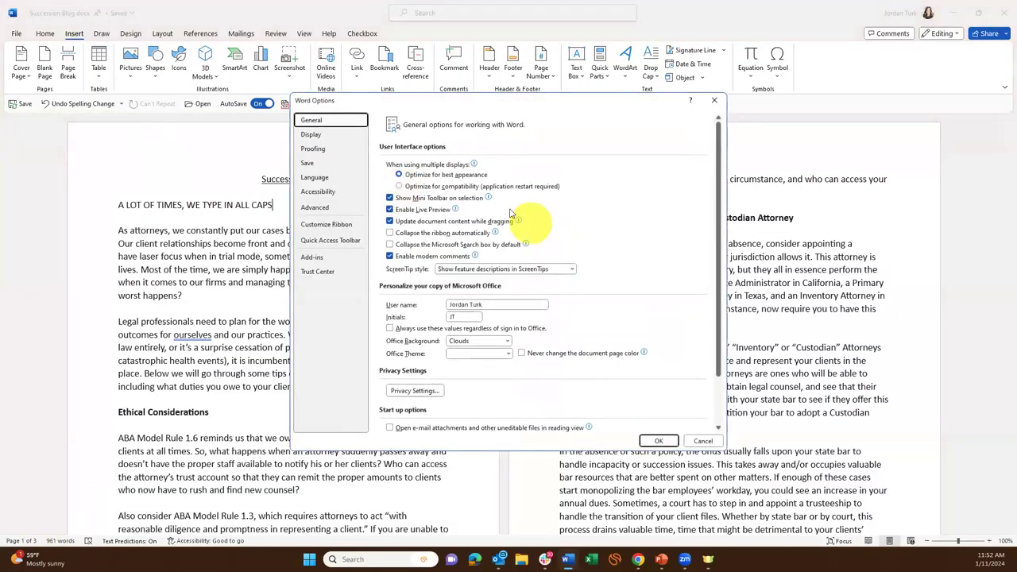
pyautogui.click(316, 149)
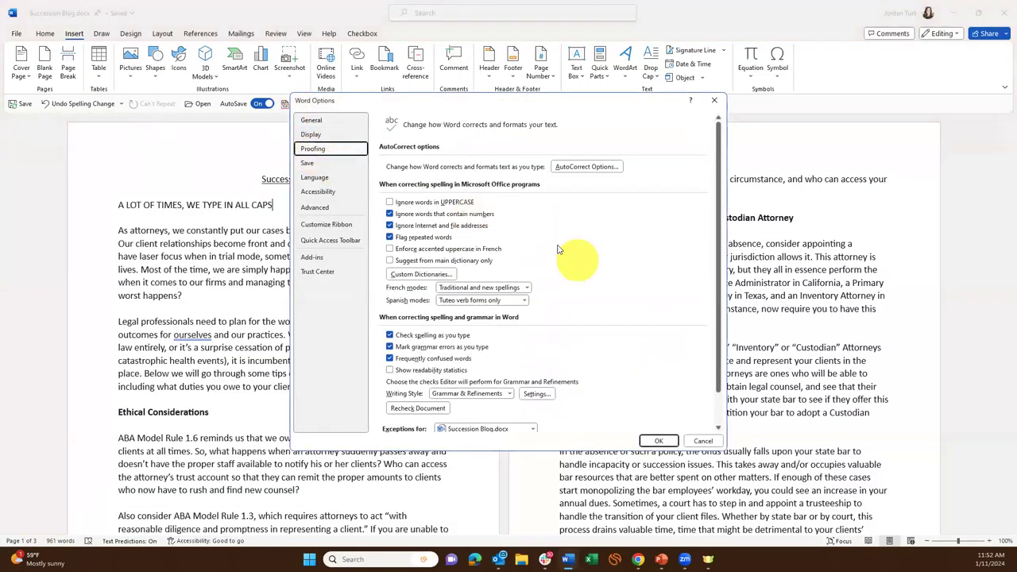
pyautogui.scroll(-1, 534, 292)
pyautogui.scroll(1, 659, 362)
pyautogui.scroll(-1, 659, 362)
pyautogui.scroll(1, 660, 363)
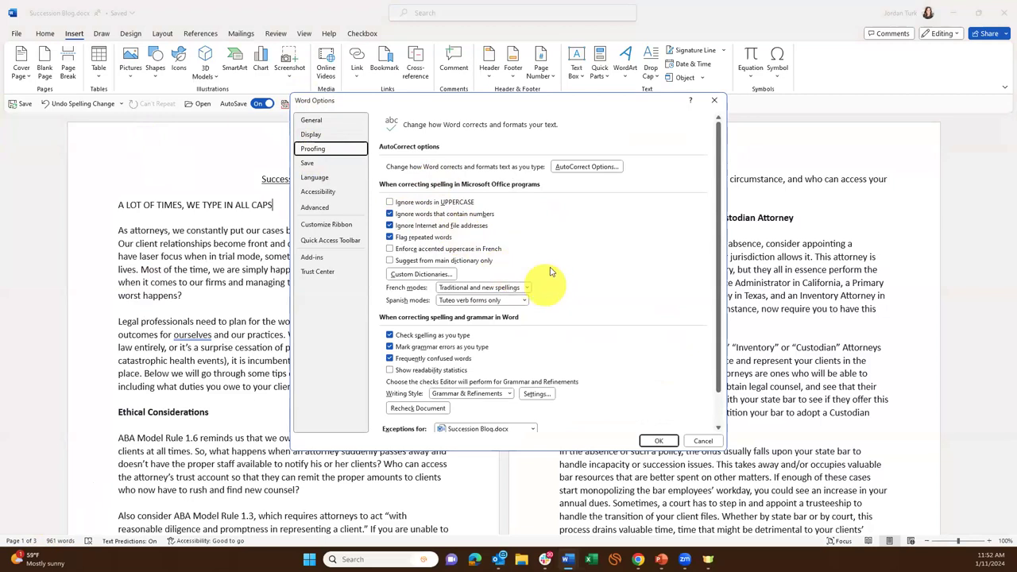
# Review the AutoCorrect Options and Math AutoCorrect rules, then cancel both dialogs unchanged.
pyautogui.click(589, 165)
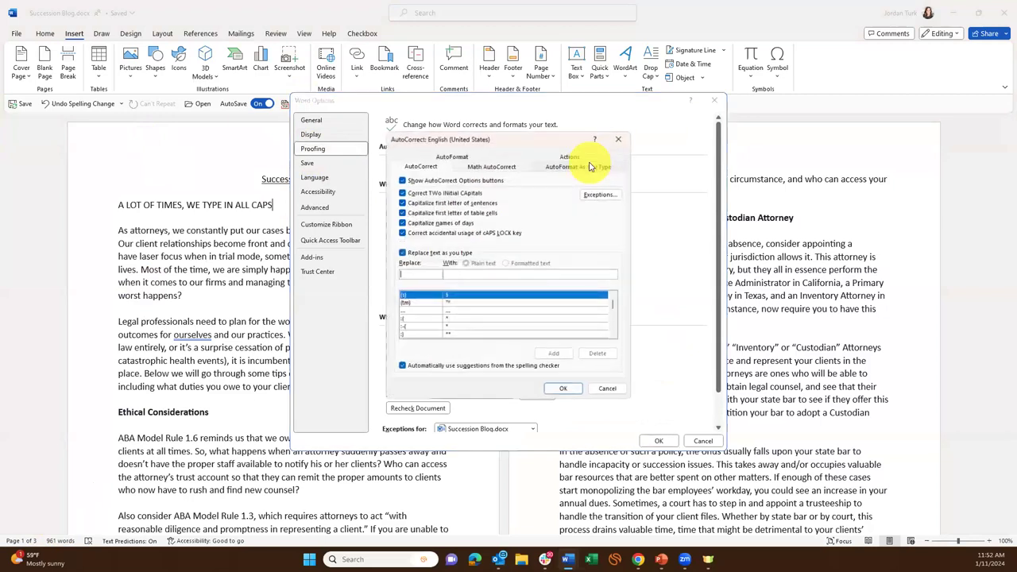
pyautogui.click(486, 165)
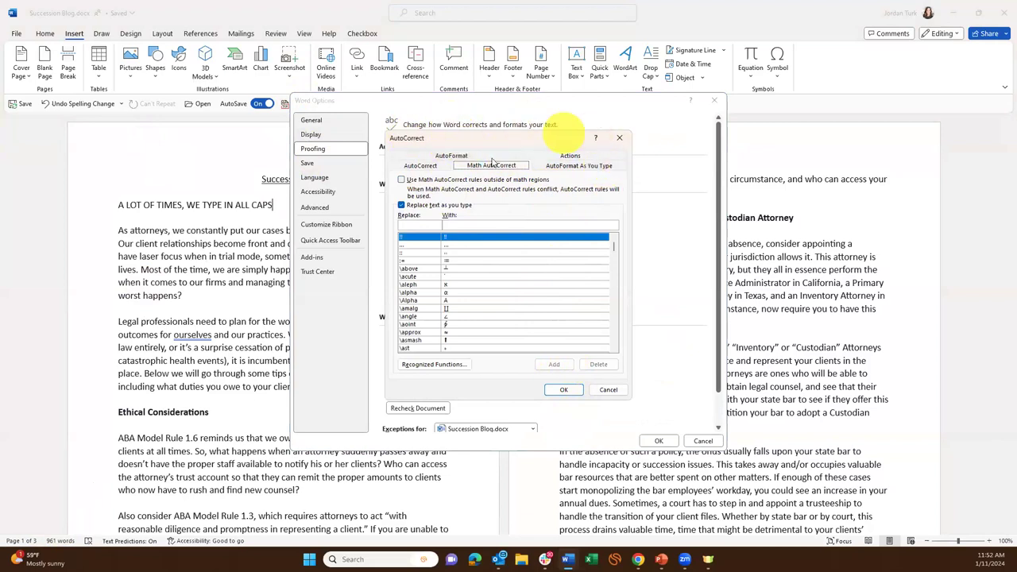
pyautogui.click(623, 144)
pyautogui.click(703, 441)
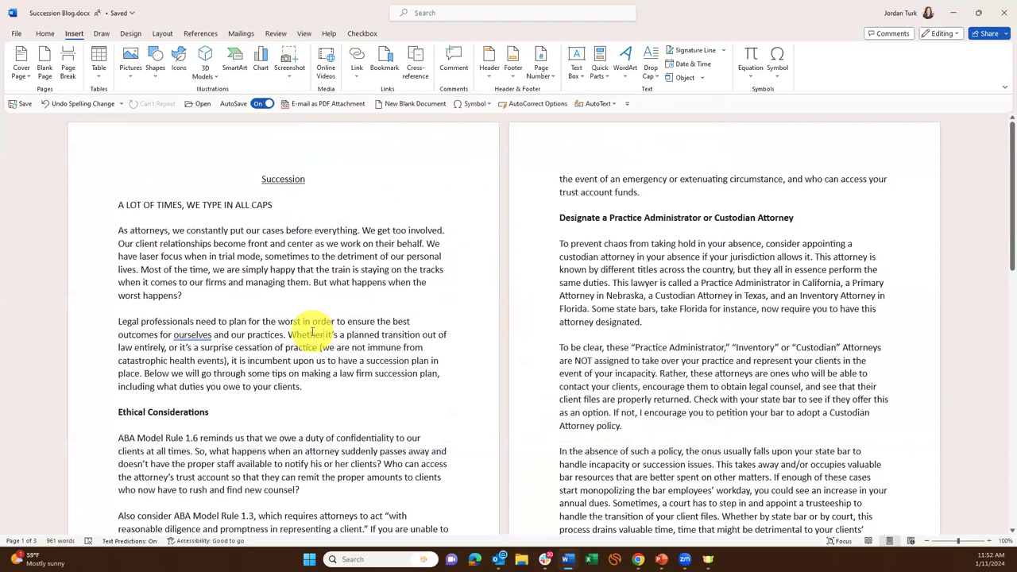
# Switch to the Home tab and create blank document Document4 with Ctrl+N.
pyautogui.click(45, 34)
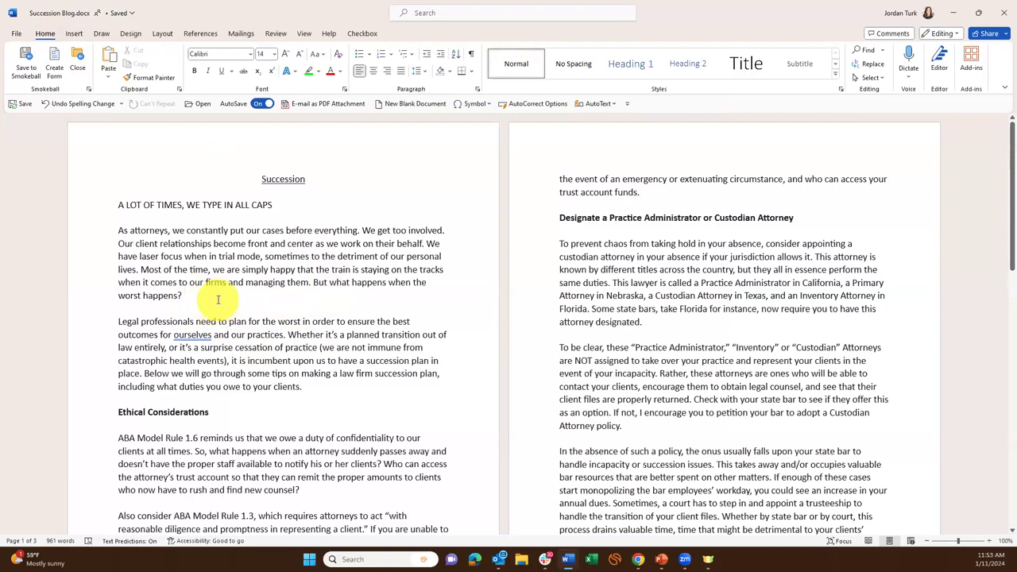
pyautogui.hotkey('ctrl', 'n')
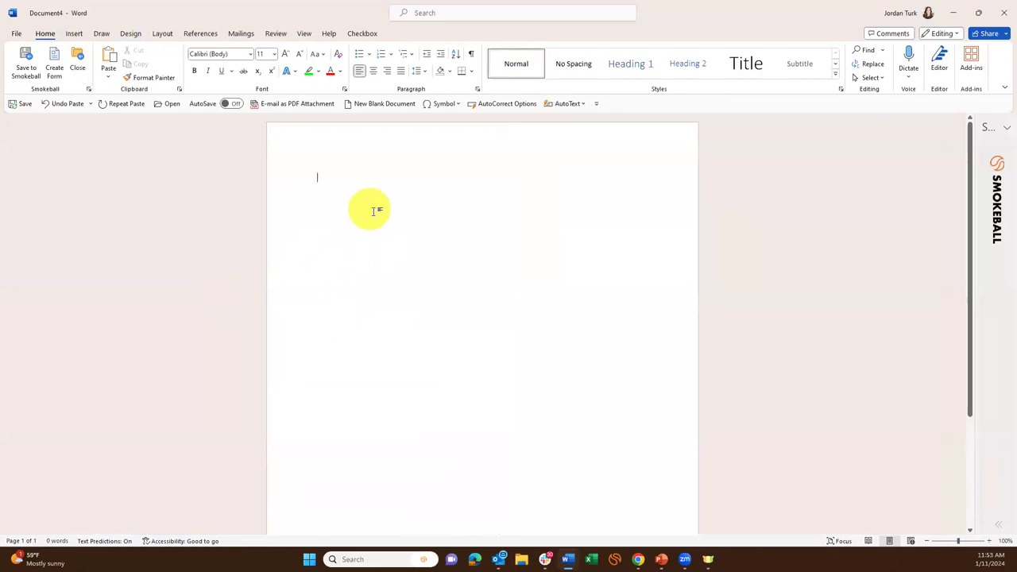
pyautogui.hotkey('ctrl', 'n')
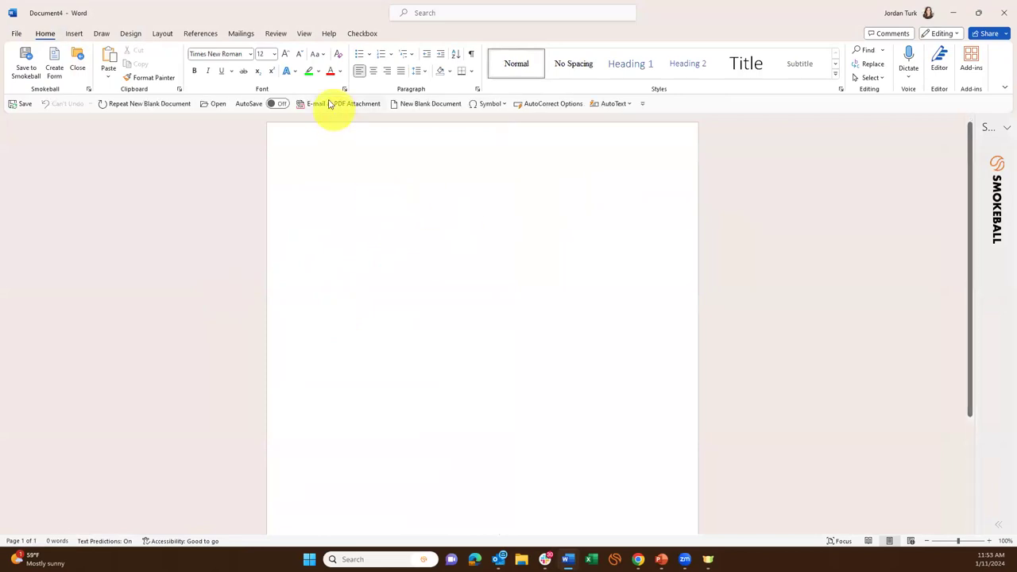
pyautogui.click(342, 89)
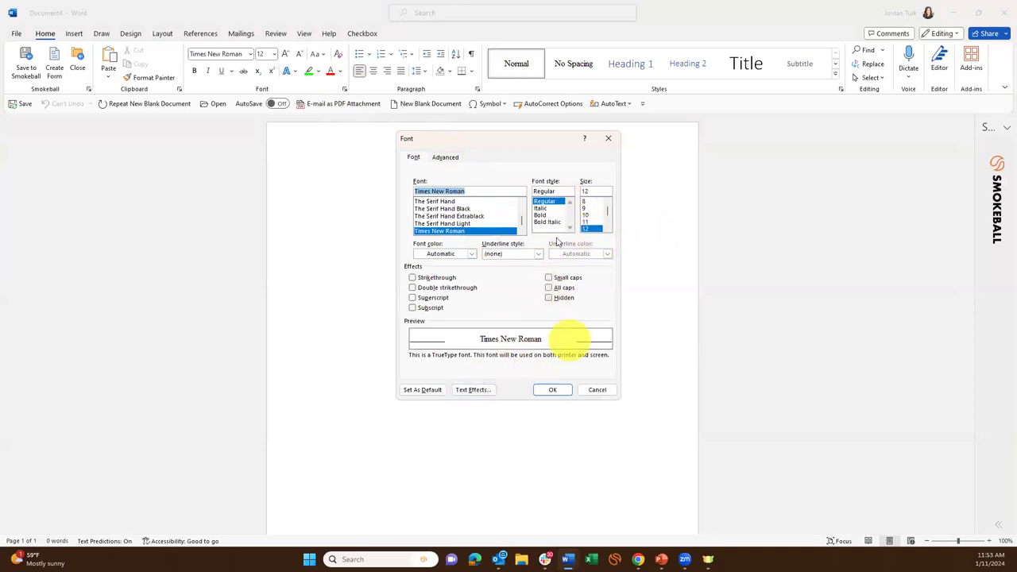
pyautogui.click(432, 389)
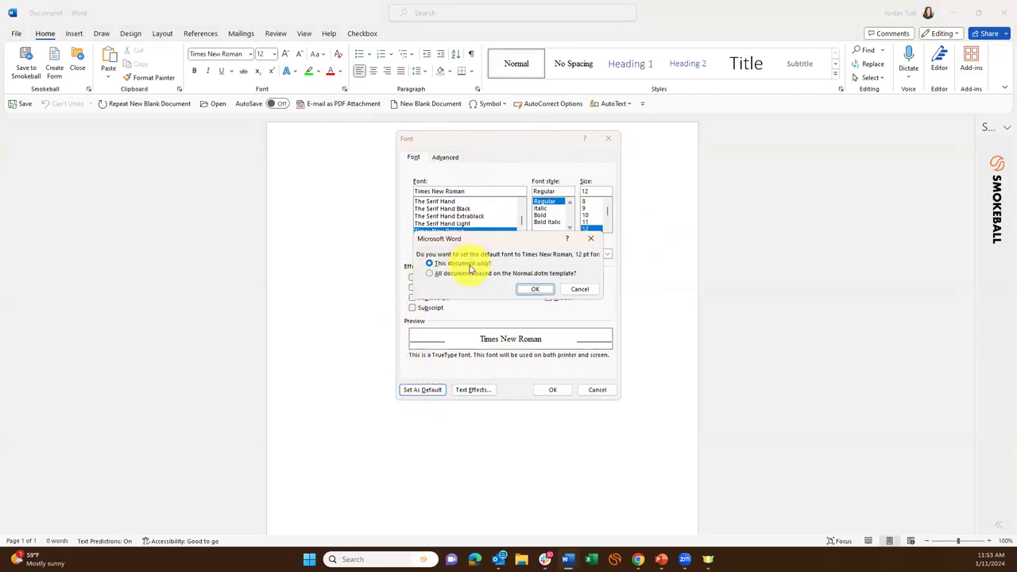
pyautogui.click(466, 274)
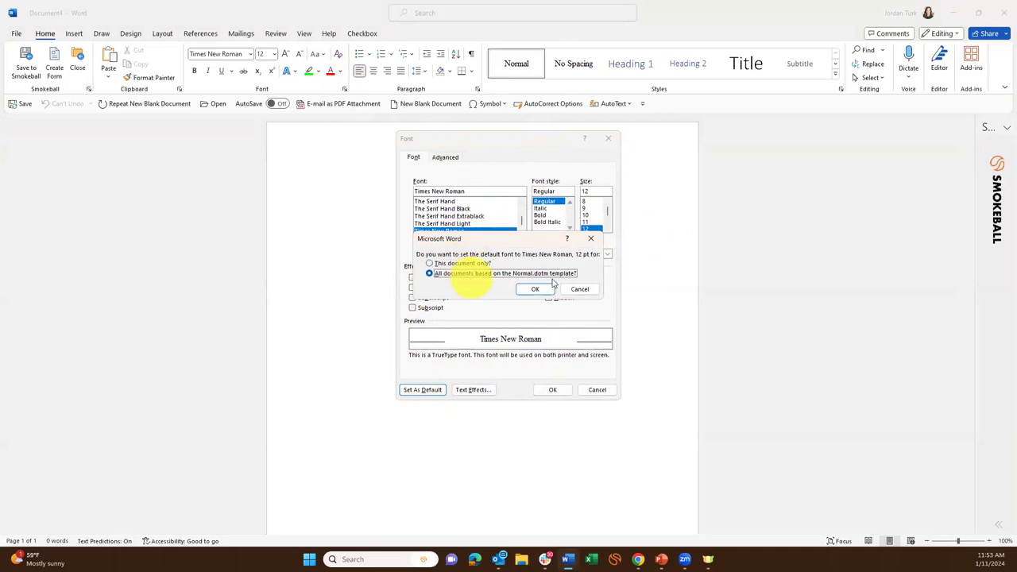
pyautogui.click(530, 291)
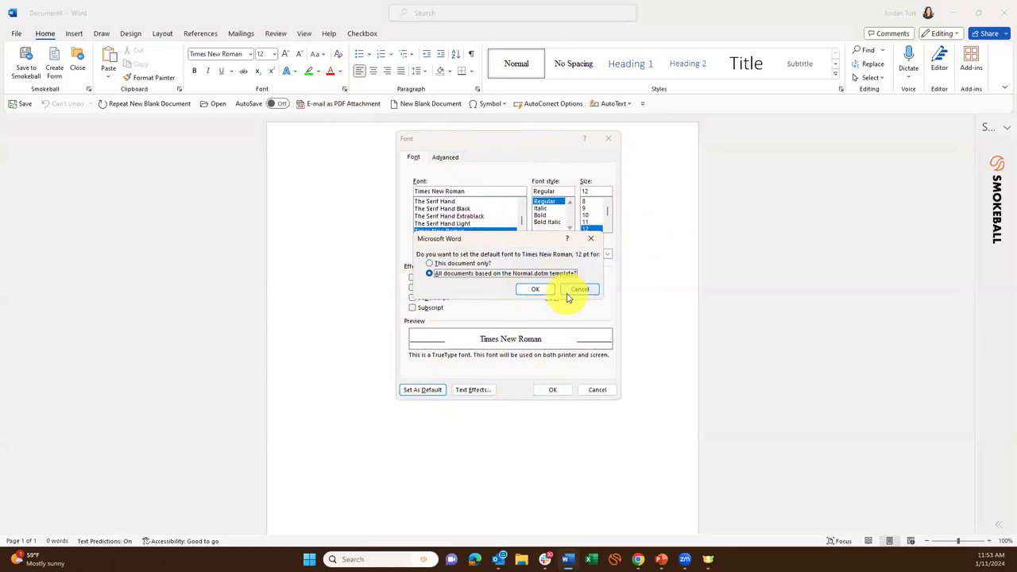
pyautogui.click(579, 290)
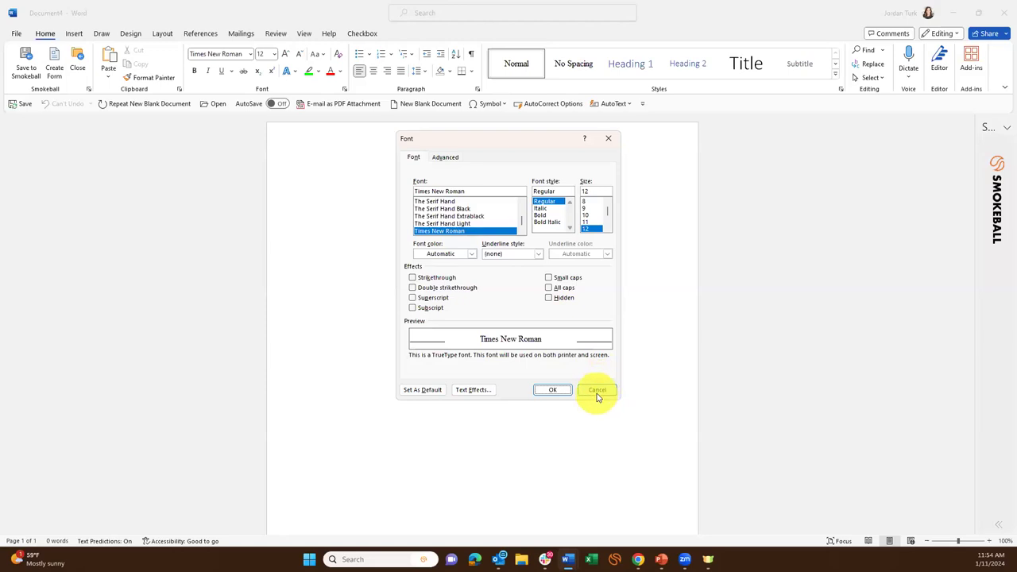
pyautogui.click(598, 394)
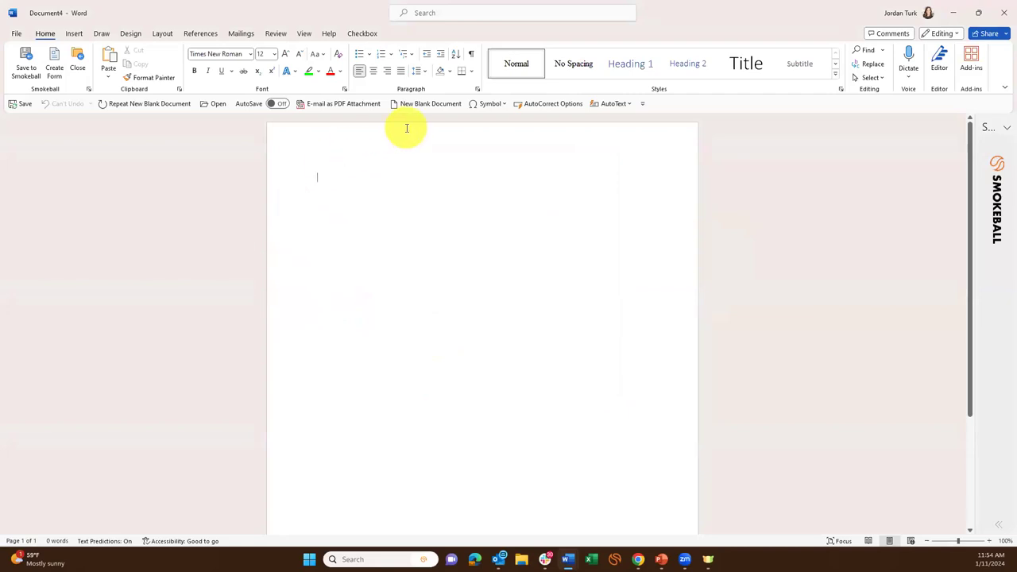
pyautogui.click(478, 89)
pyautogui.click(549, 296)
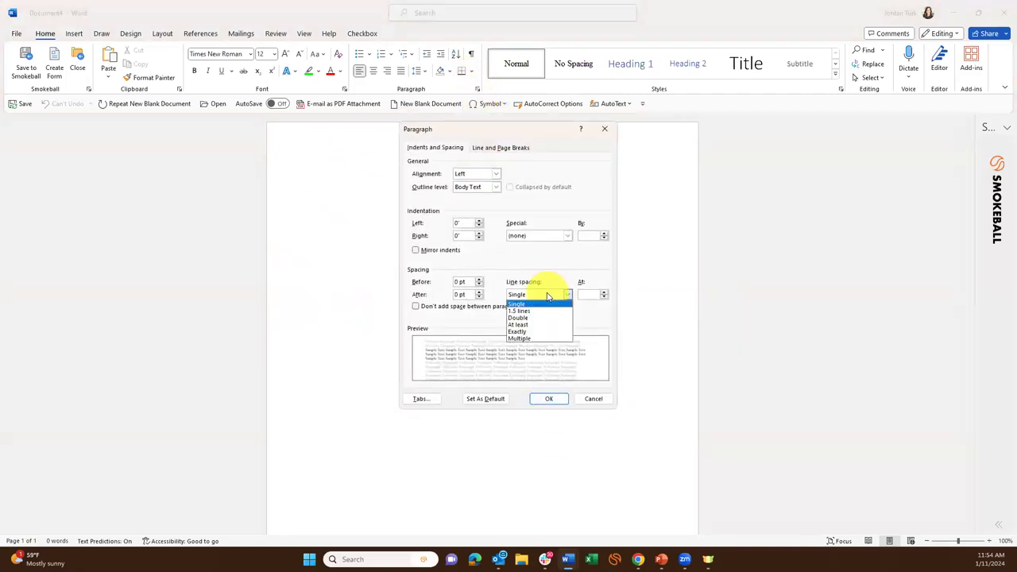
pyautogui.click(541, 311)
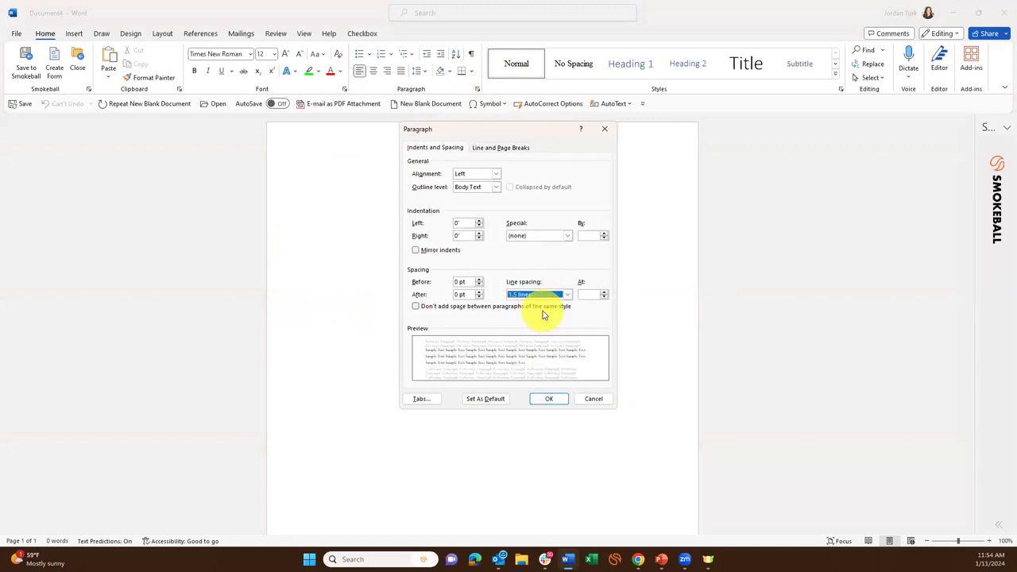
pyautogui.click(491, 398)
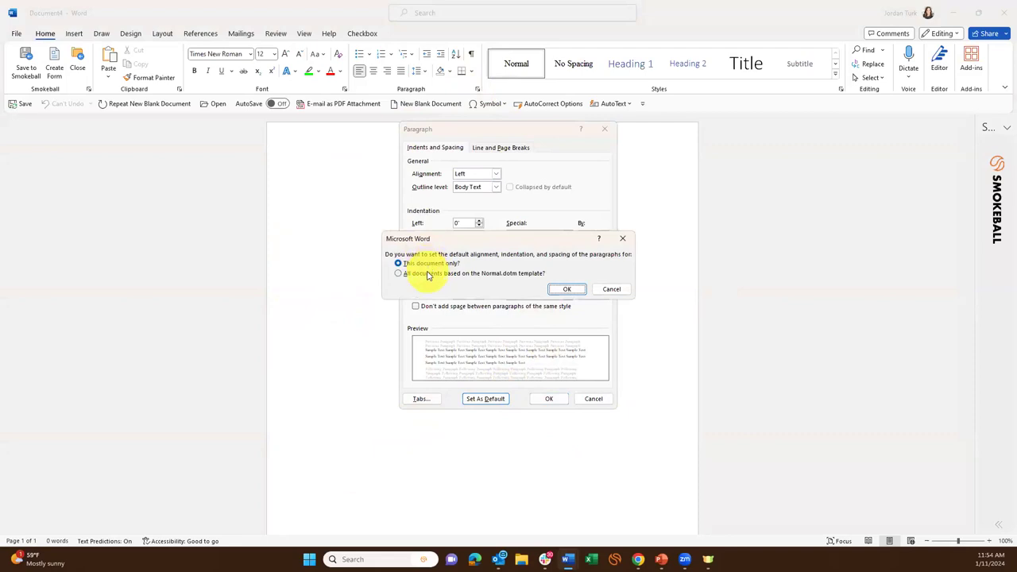
pyautogui.click(500, 273)
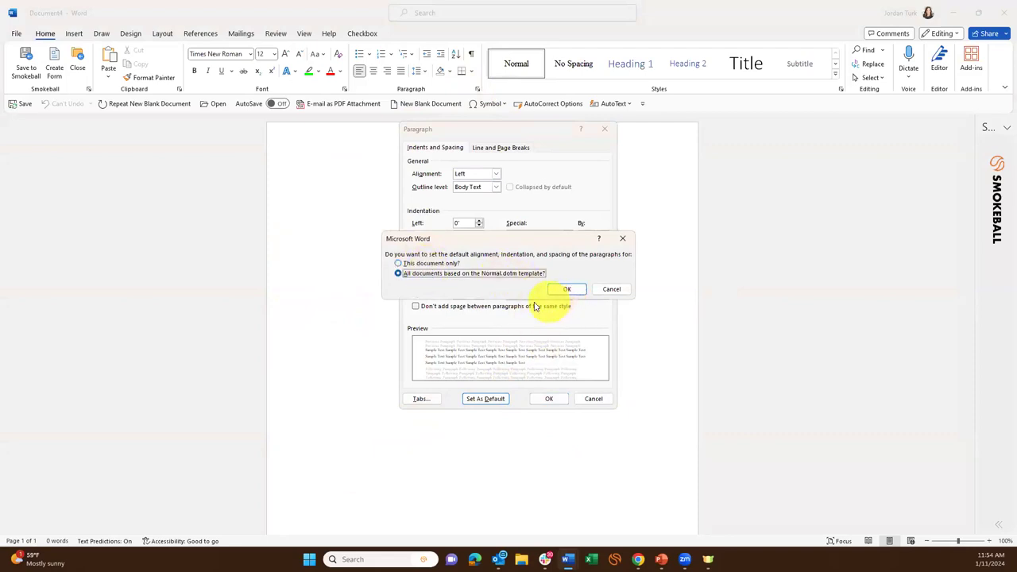
pyautogui.click(623, 289)
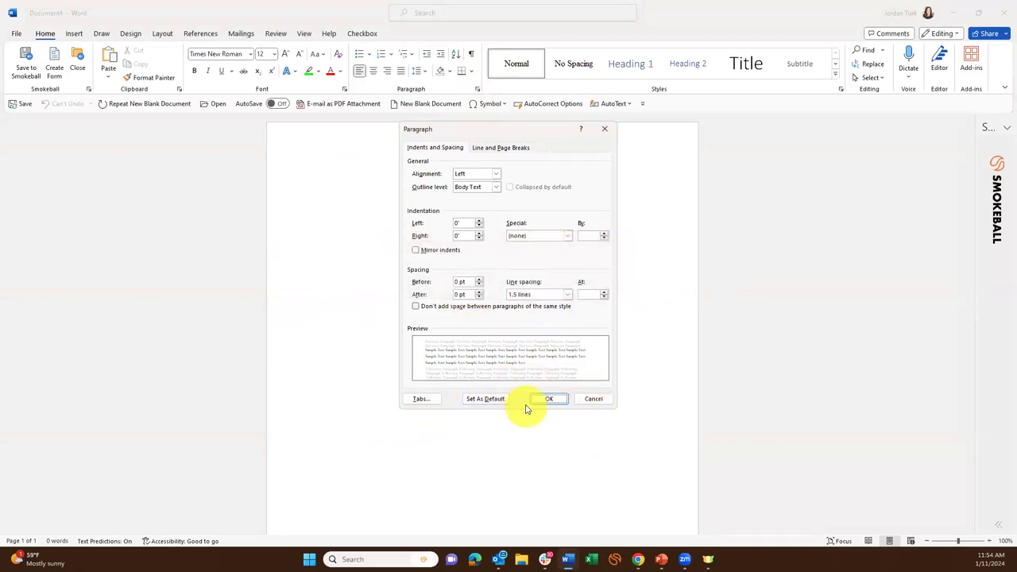
pyautogui.click(589, 399)
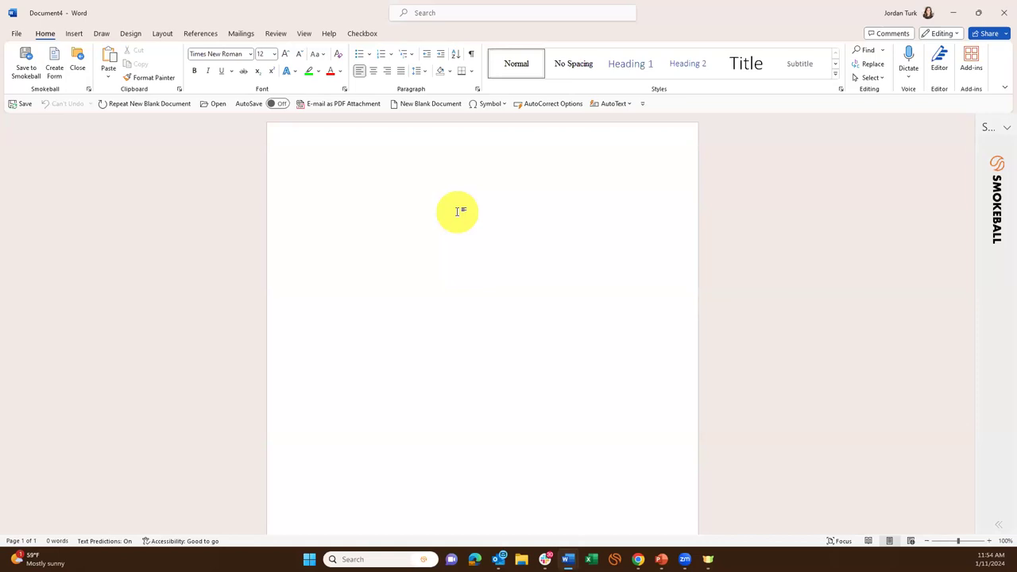
# Close the blank document, delete the all-caps line, and switch to Chrome's Armorie v. Delamirie page.
pyautogui.click(1004, 12)
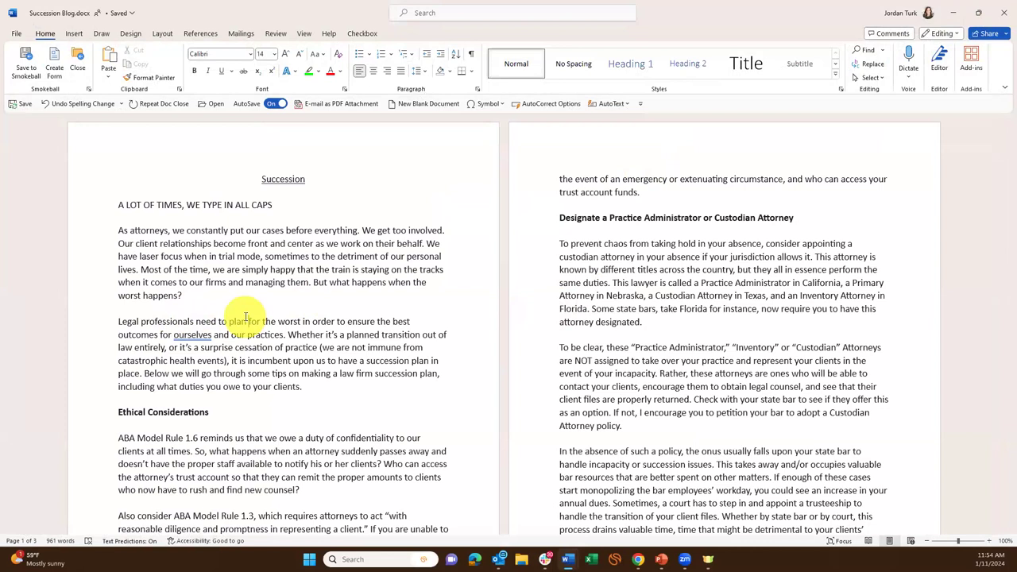
pyautogui.moveTo(282, 208); pyautogui.dragTo(105, 220)
pyautogui.press('Delete')
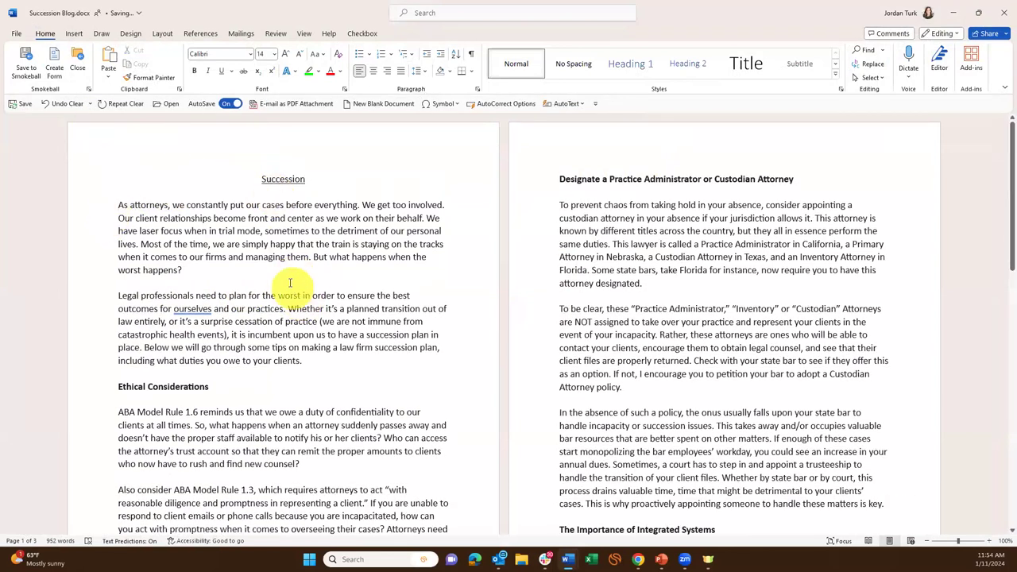
pyautogui.click(283, 268)
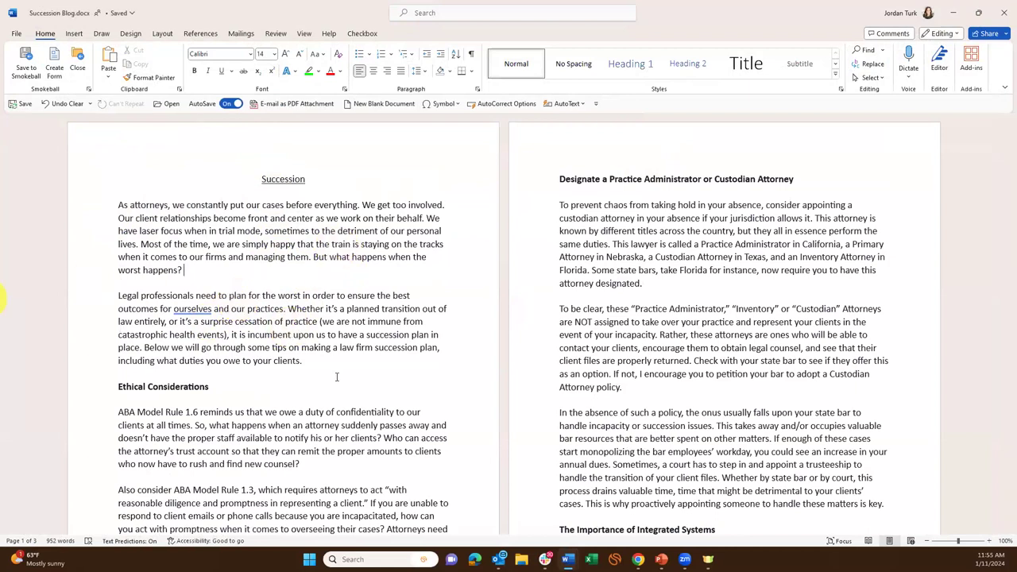
pyautogui.hotkey('alt', 'Tab')
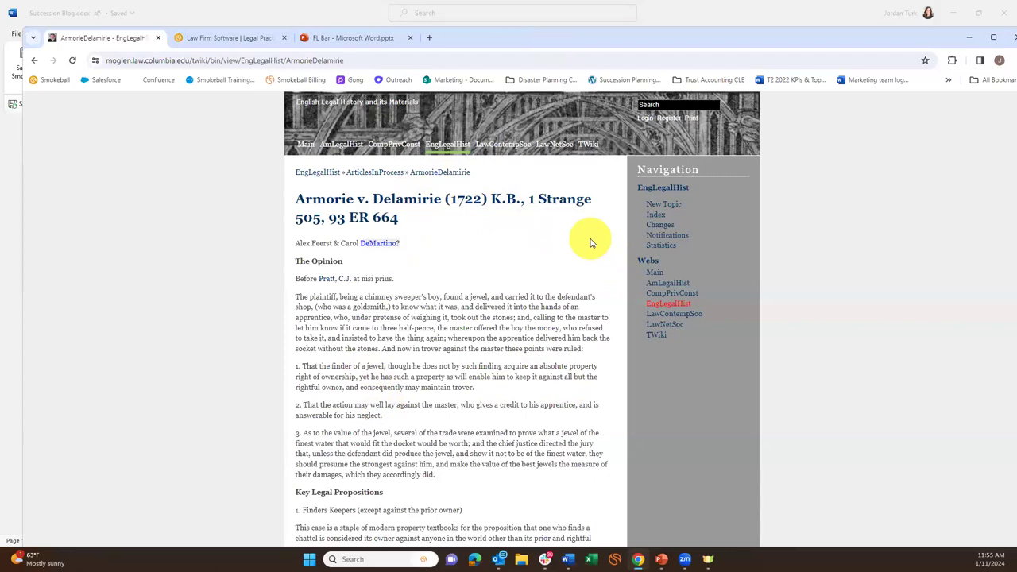
# Snip the Armorie v. Delamirie page heading with Win+Shift+S and return to Word.
pyautogui.press('super+shift+s')
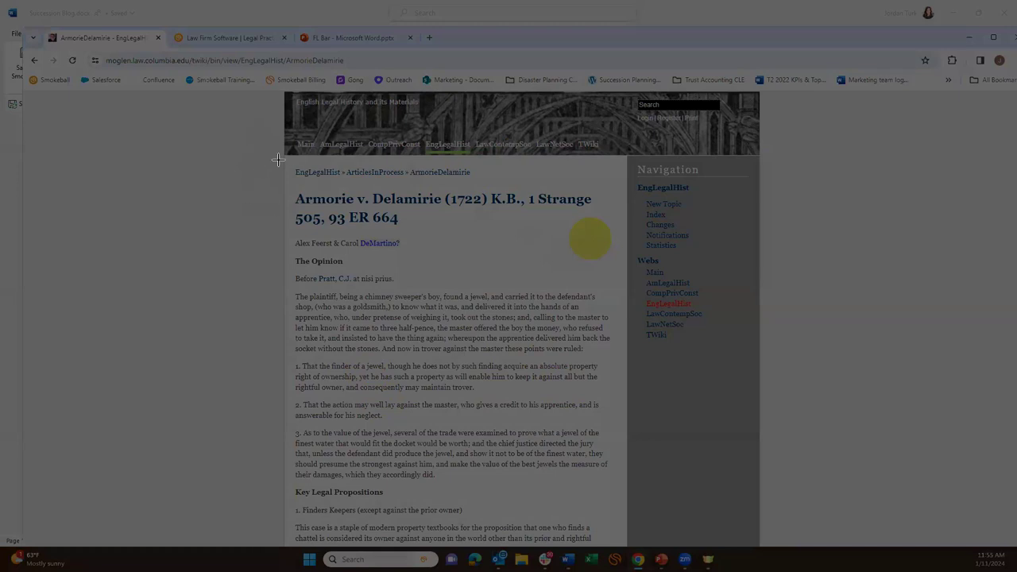
pyautogui.moveTo(256, 118); pyautogui.dragTo(786, 267)
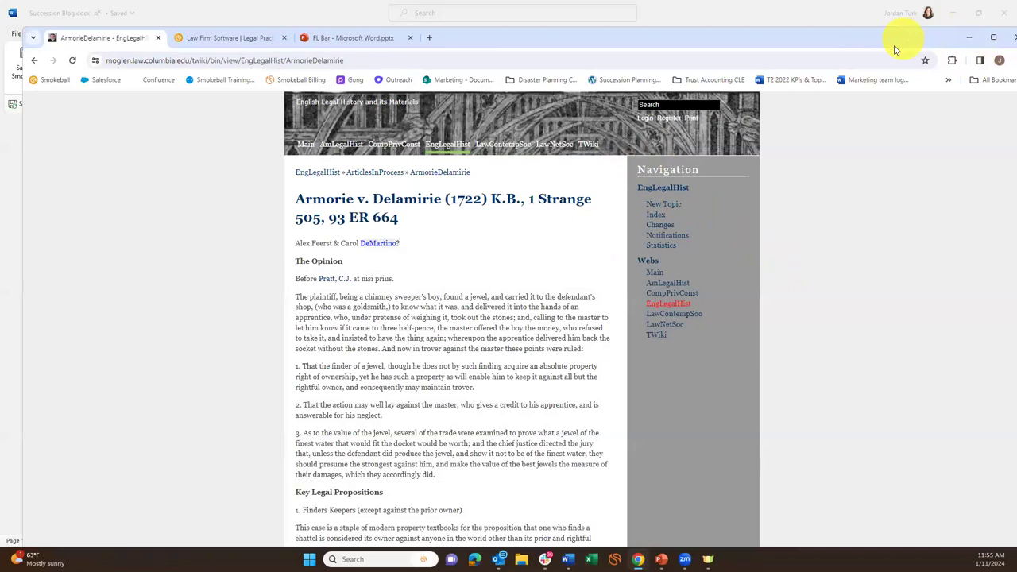
pyautogui.click(969, 38)
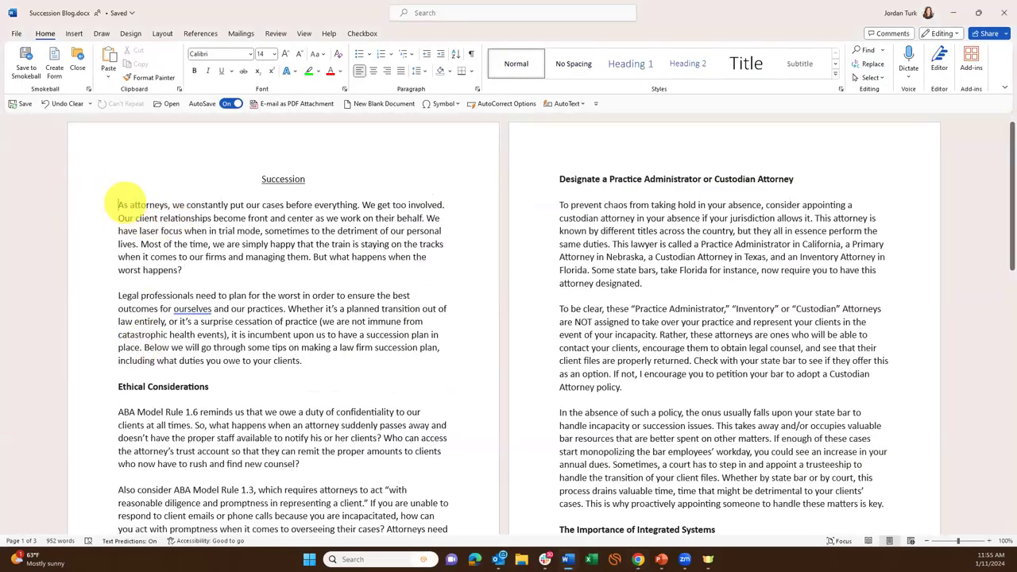
# Add an empty line above the first paragraph and paste the heading screenshot there.
pyautogui.press('Return')
pyautogui.press('Return')
pyautogui.press('Up')
pyautogui.press('Up')
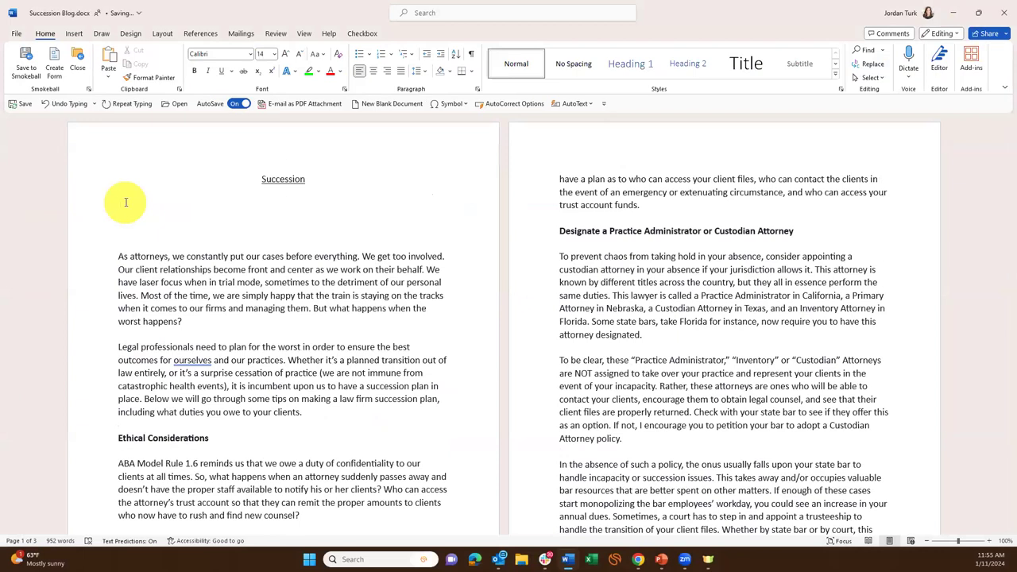
pyautogui.hotkey('ctrl', 'v')
pyautogui.click(301, 264)
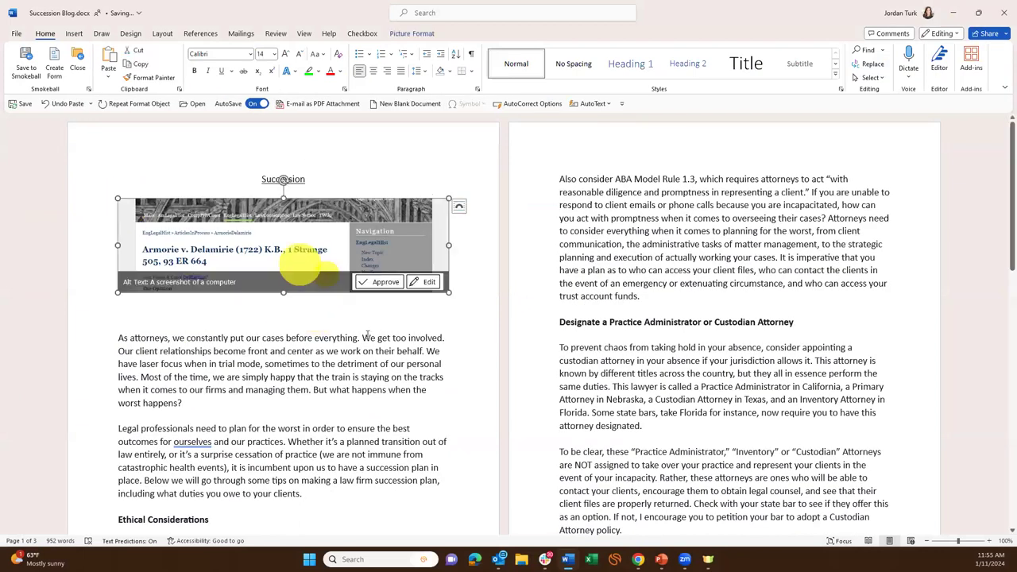
pyautogui.click(363, 318)
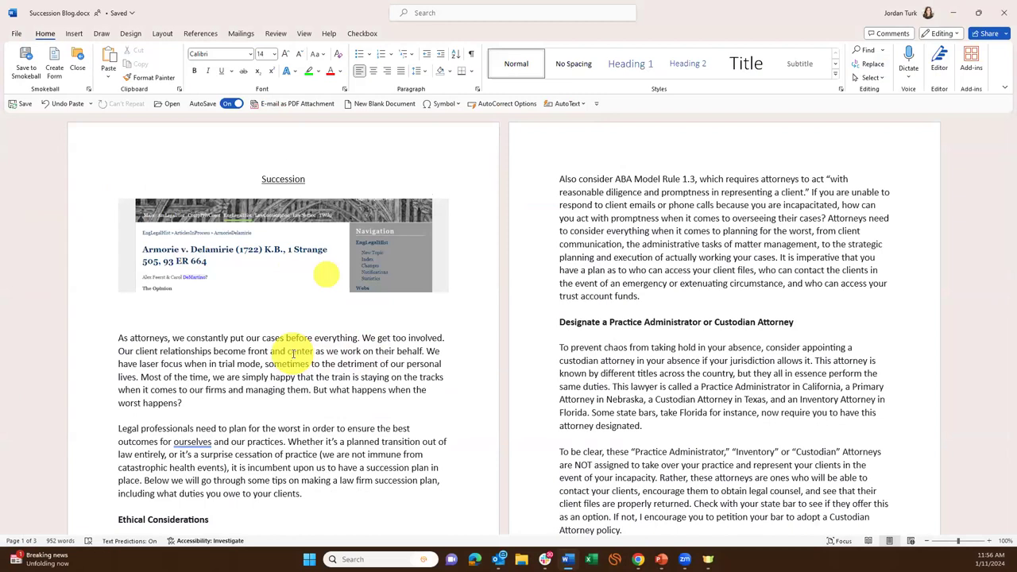
# Delete the pasted screenshot and switch to the PowerPoint slide show.
pyautogui.click(268, 250)
pyautogui.click(356, 340)
pyautogui.click(329, 273)
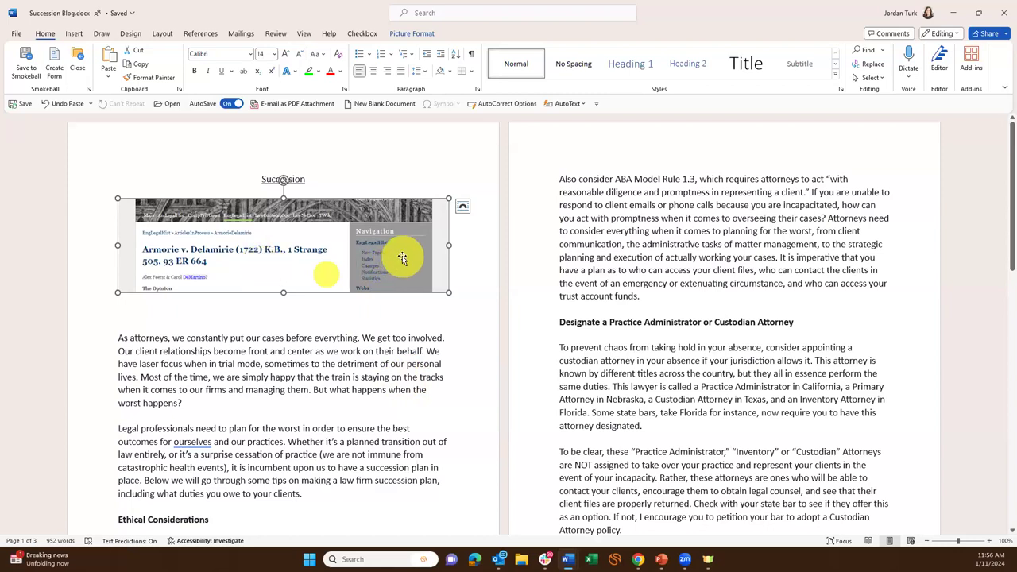
pyautogui.press('Delete')
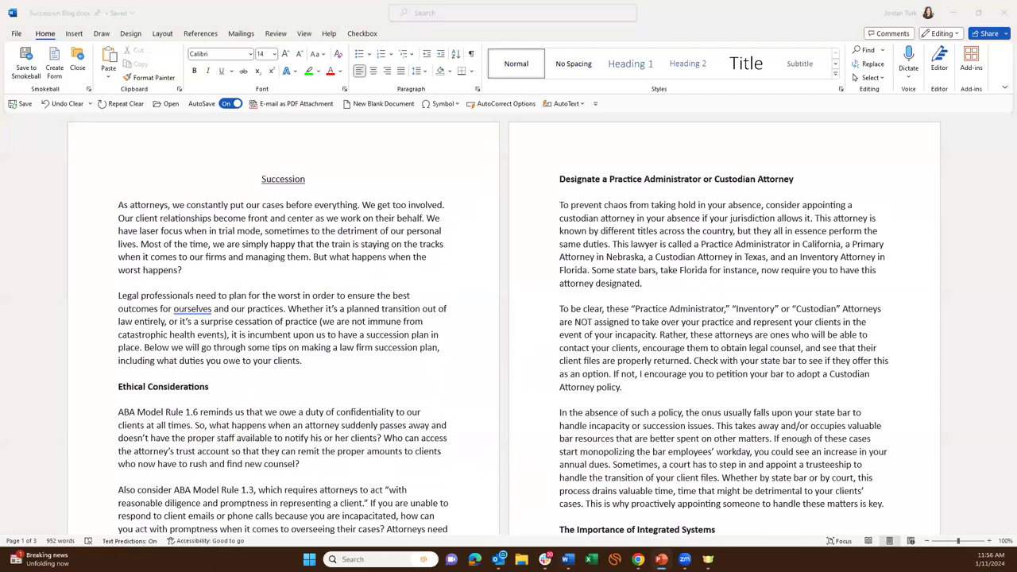
pyautogui.click(661, 560)
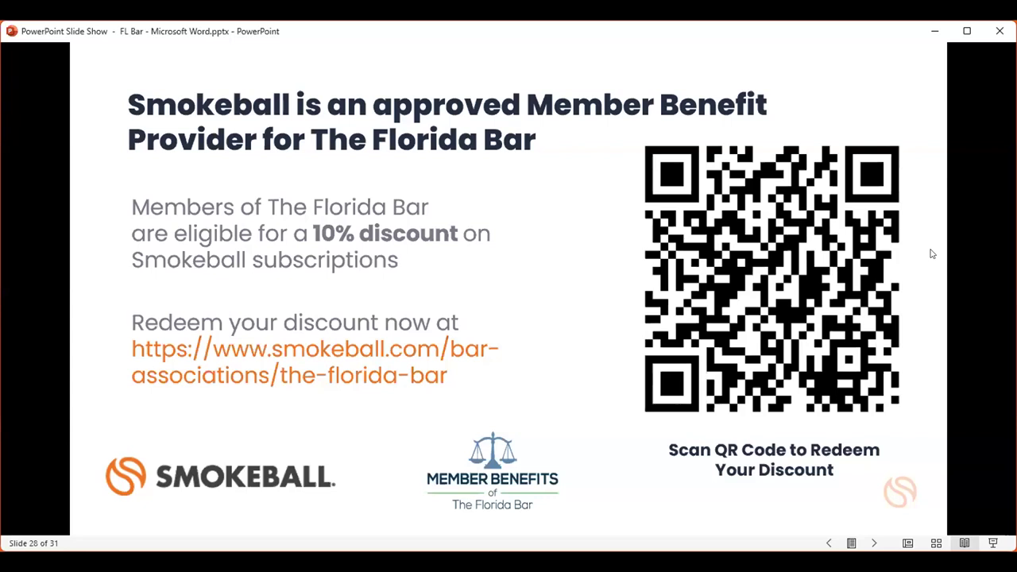
# Advance the slide show to slide 29, Florida Bar CLE Information.
pyautogui.click(800, 325)
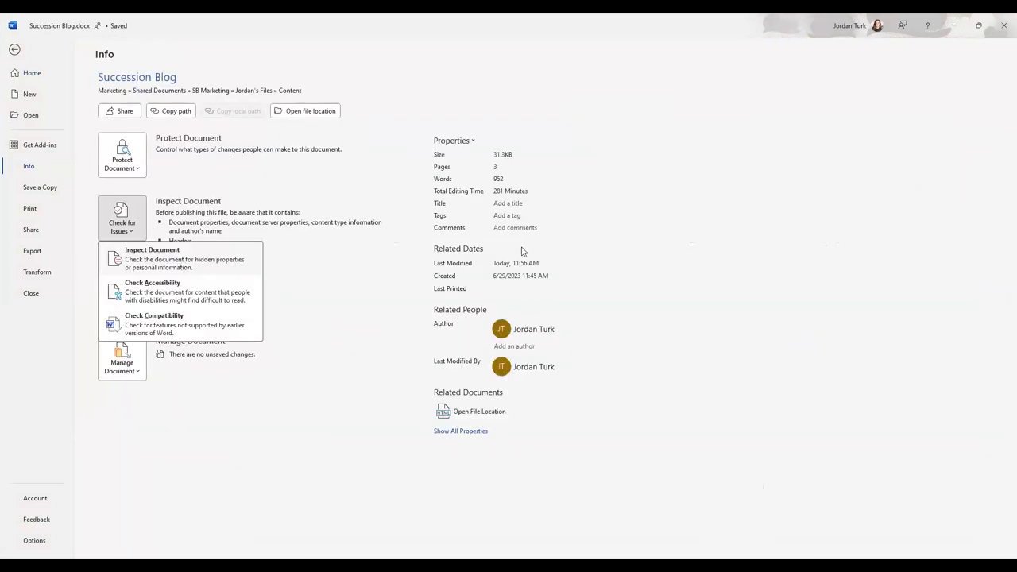
# Launch Inspect Document to bring up the Document Inspector for the Succession Blog.
pyautogui.press('i')
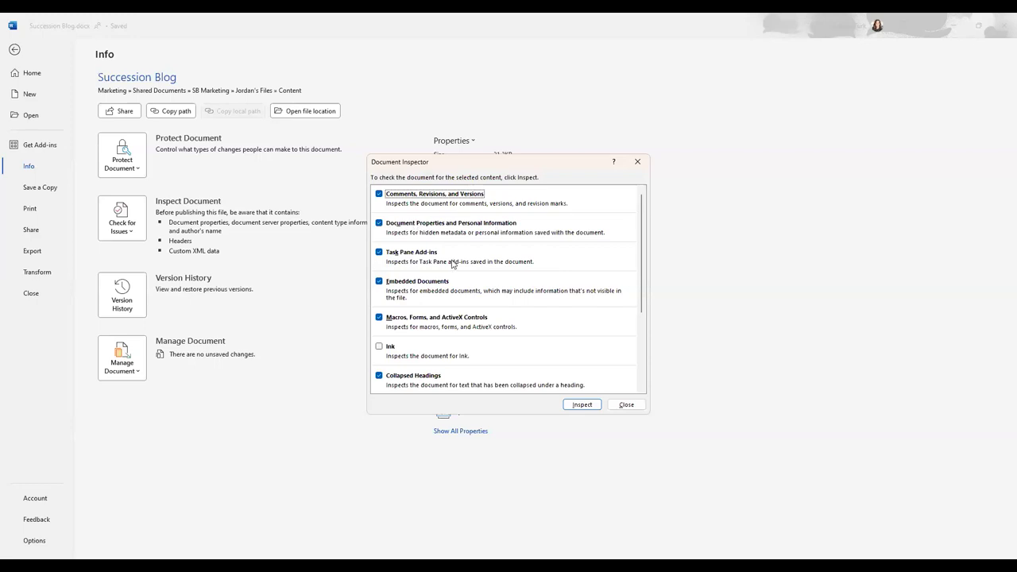
# Run the inspection, review the flagged tasks and document properties, and close without removing anything.
pyautogui.press('Return')
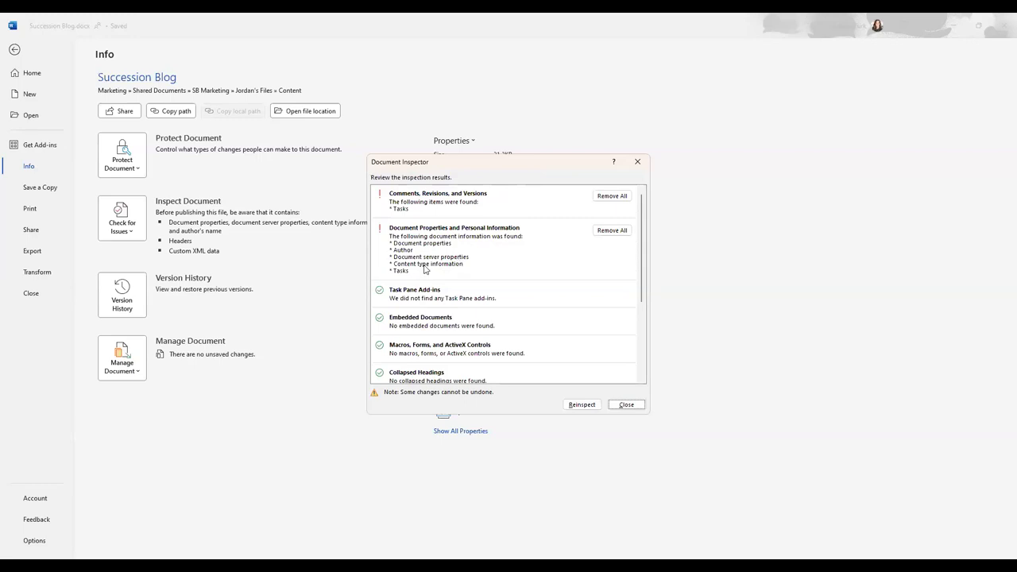
pyautogui.scroll(-1, 425, 270)
pyautogui.scroll(1, 418, 271)
pyautogui.press('Escape')
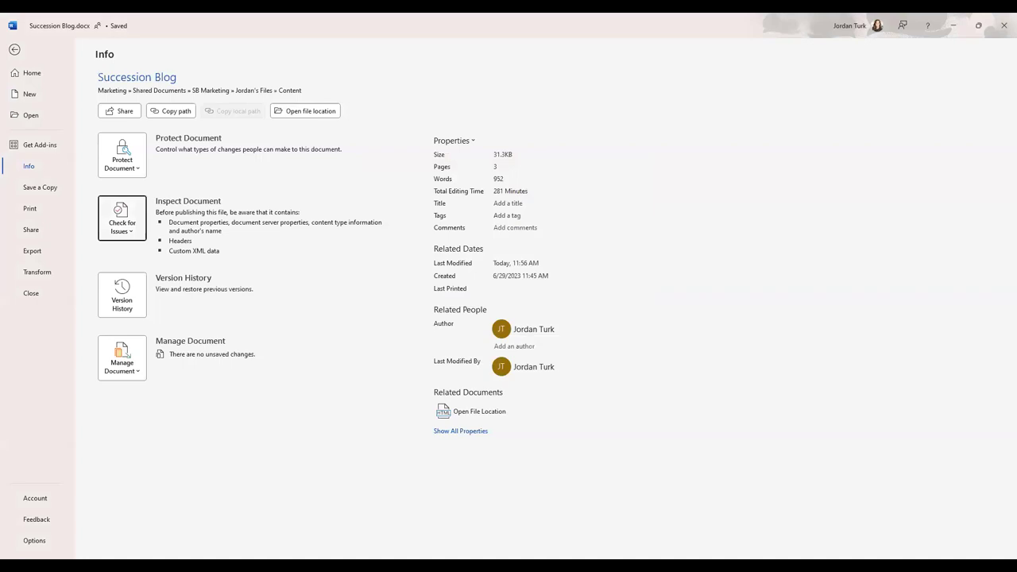